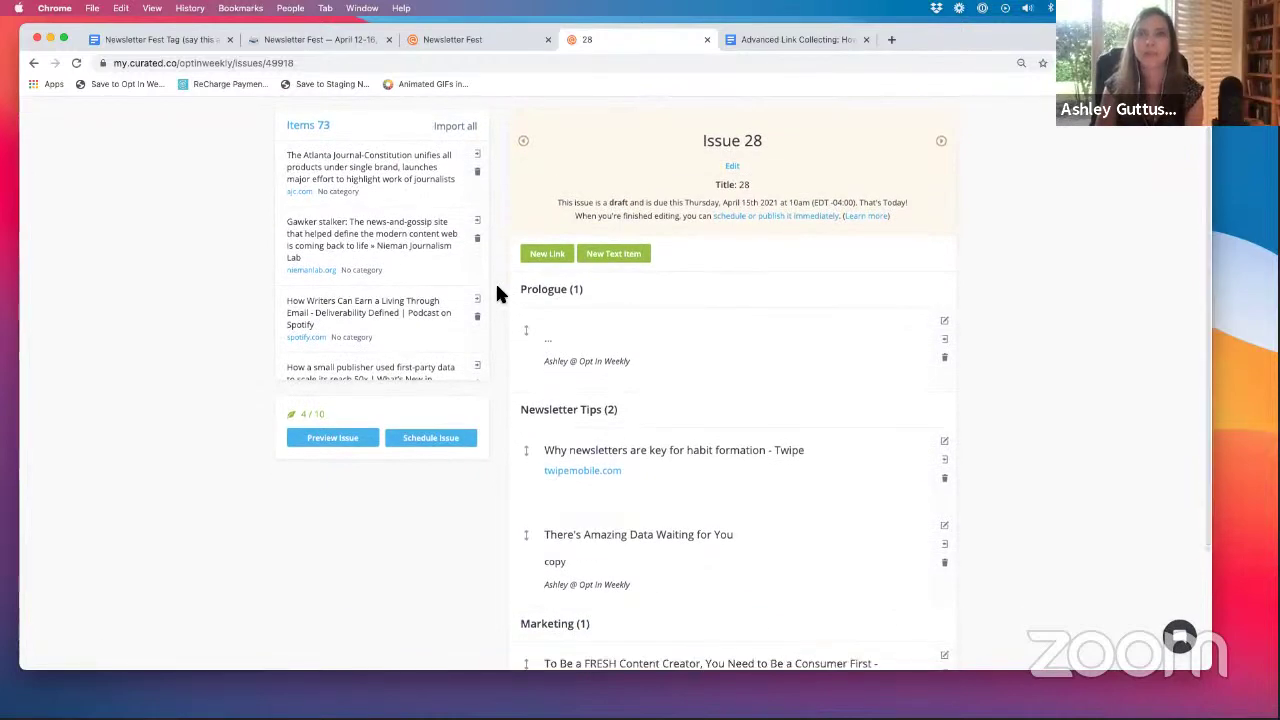
# - Add the small publisher first-party data, 7 Newsletters By Black Entrepreneurs and Behind the curtain articles to Issue 28
pyautogui.scroll(-3, 497, 292)
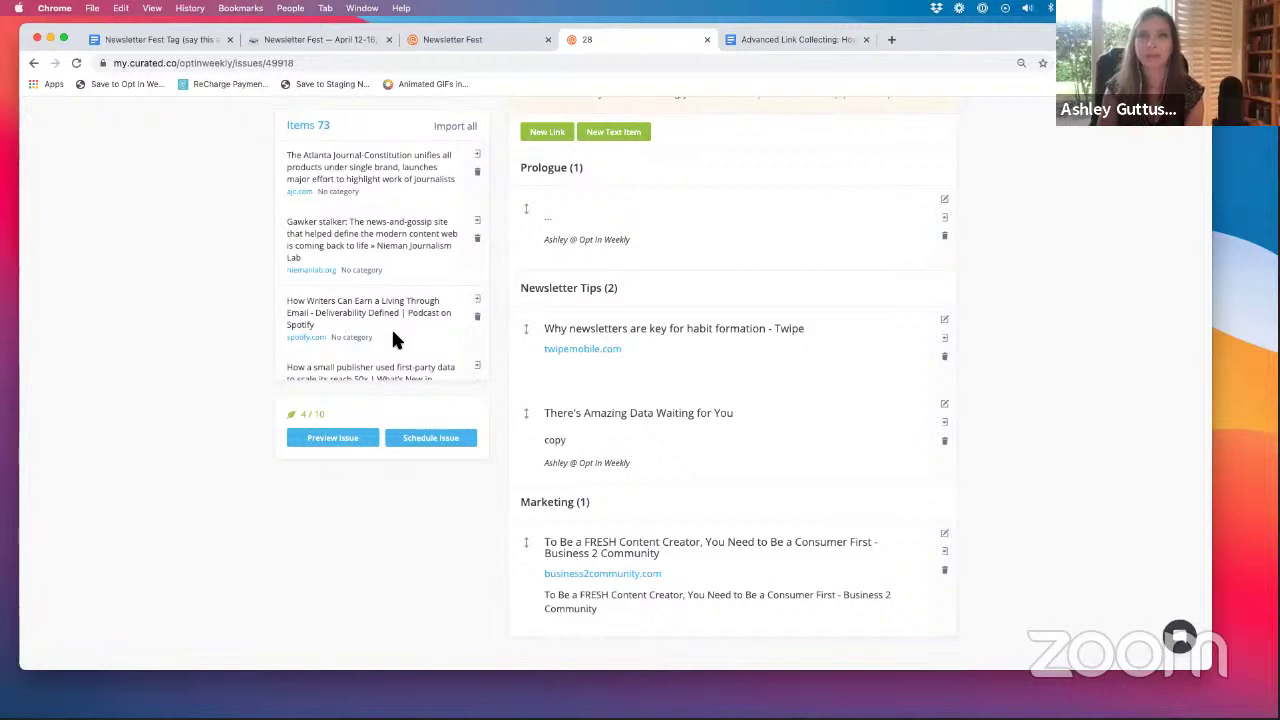
pyautogui.scroll(-3, 391, 327)
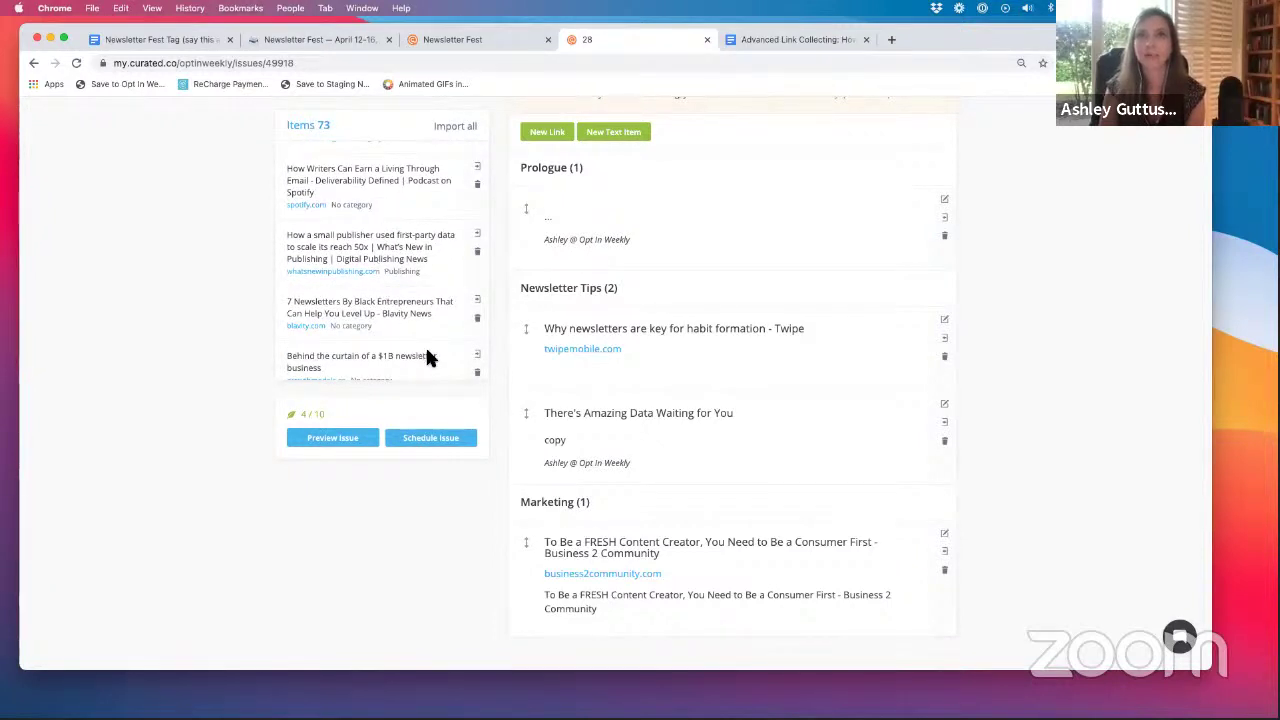
pyautogui.click(478, 236)
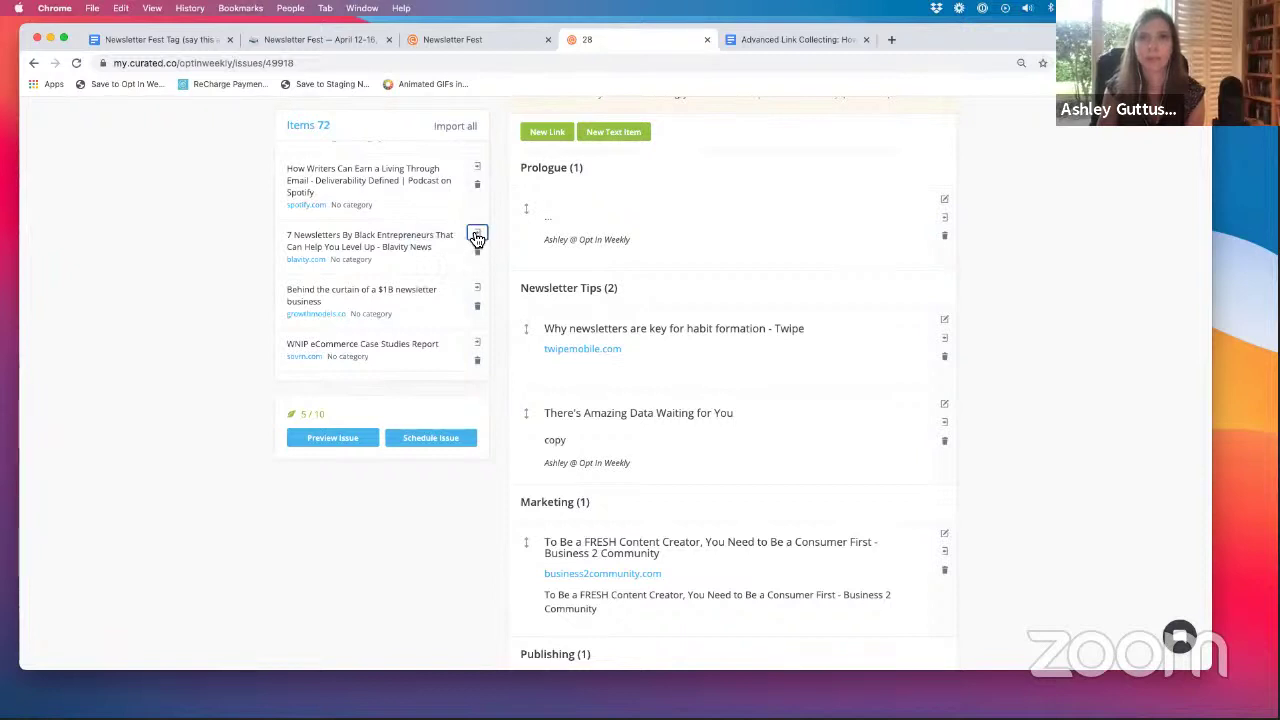
pyautogui.click(476, 234)
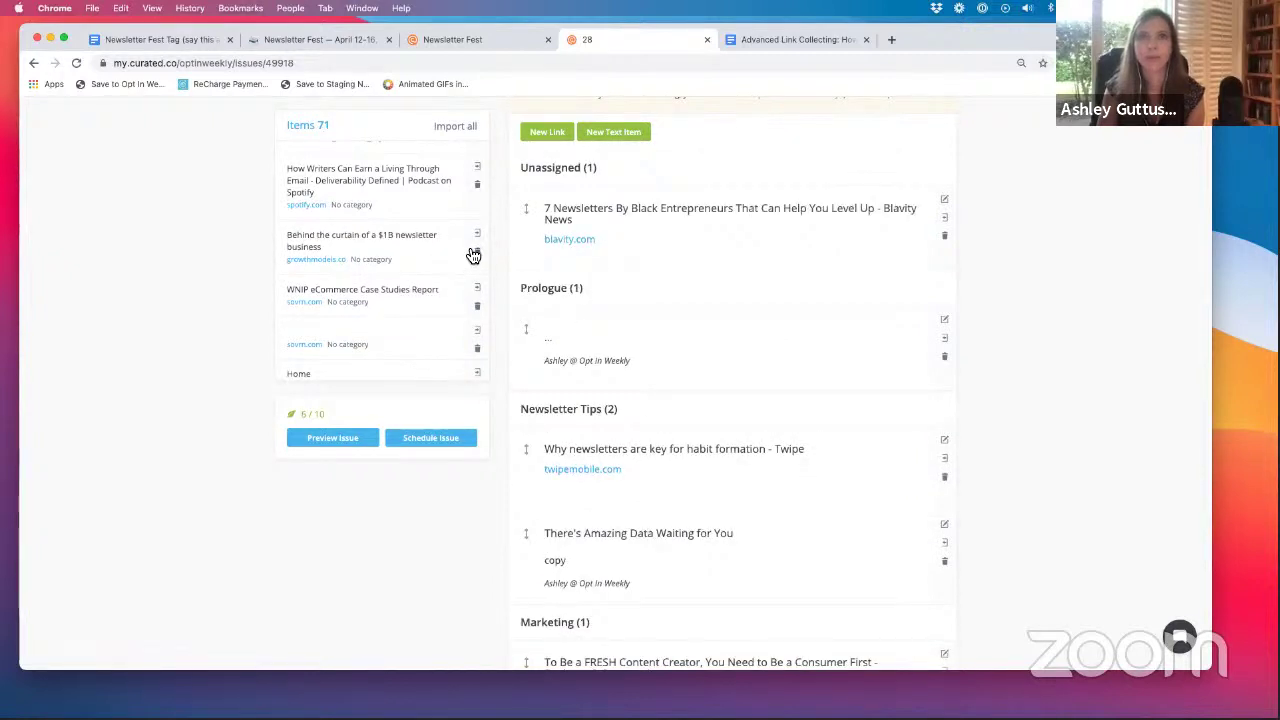
pyautogui.click(479, 236)
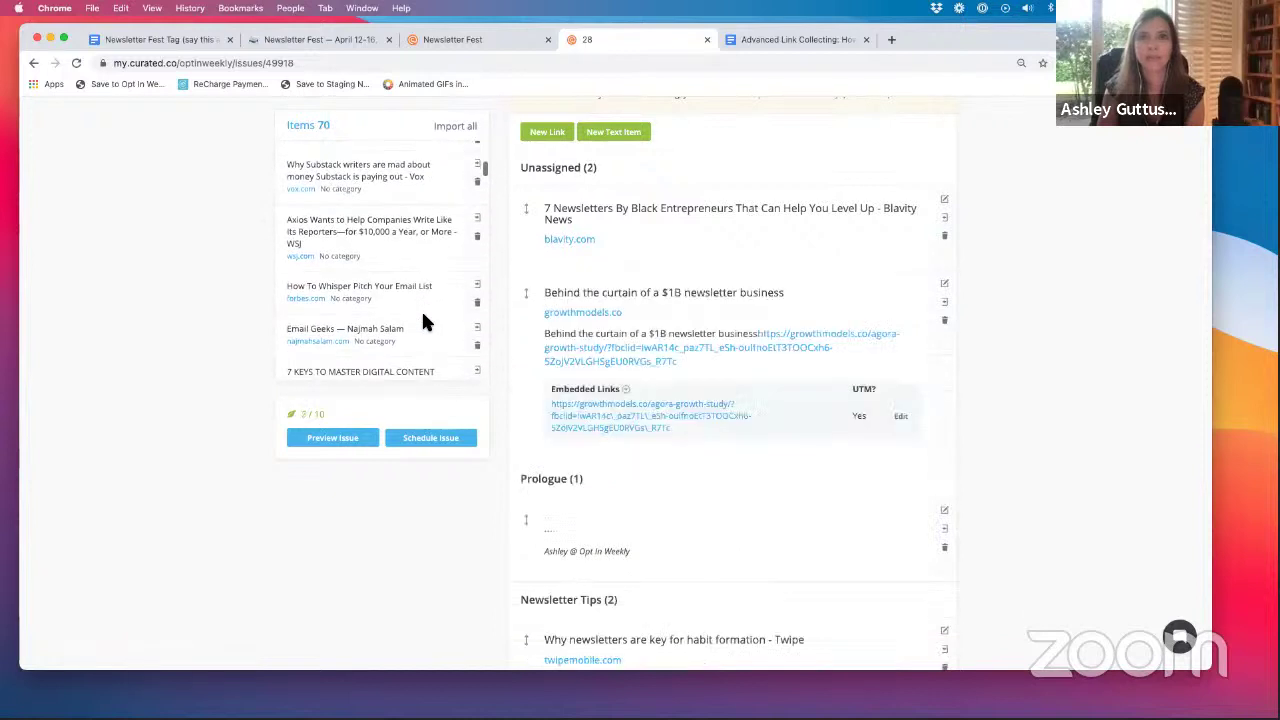
# - Add the Q&A with Ann Friedman, Barbells vs. Treadmills and How to Measure Content Marketing articles, reaching 11/10
pyautogui.scroll(-3, 421, 309)
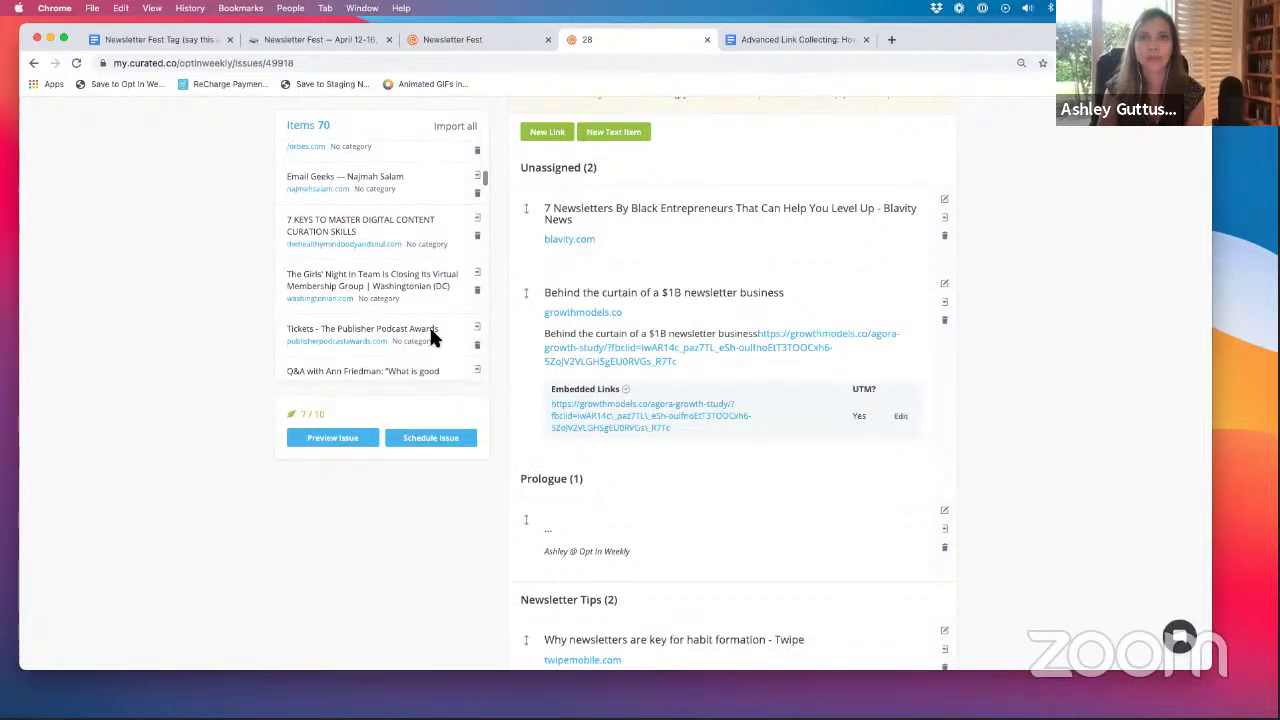
pyautogui.scroll(-2, 405, 350)
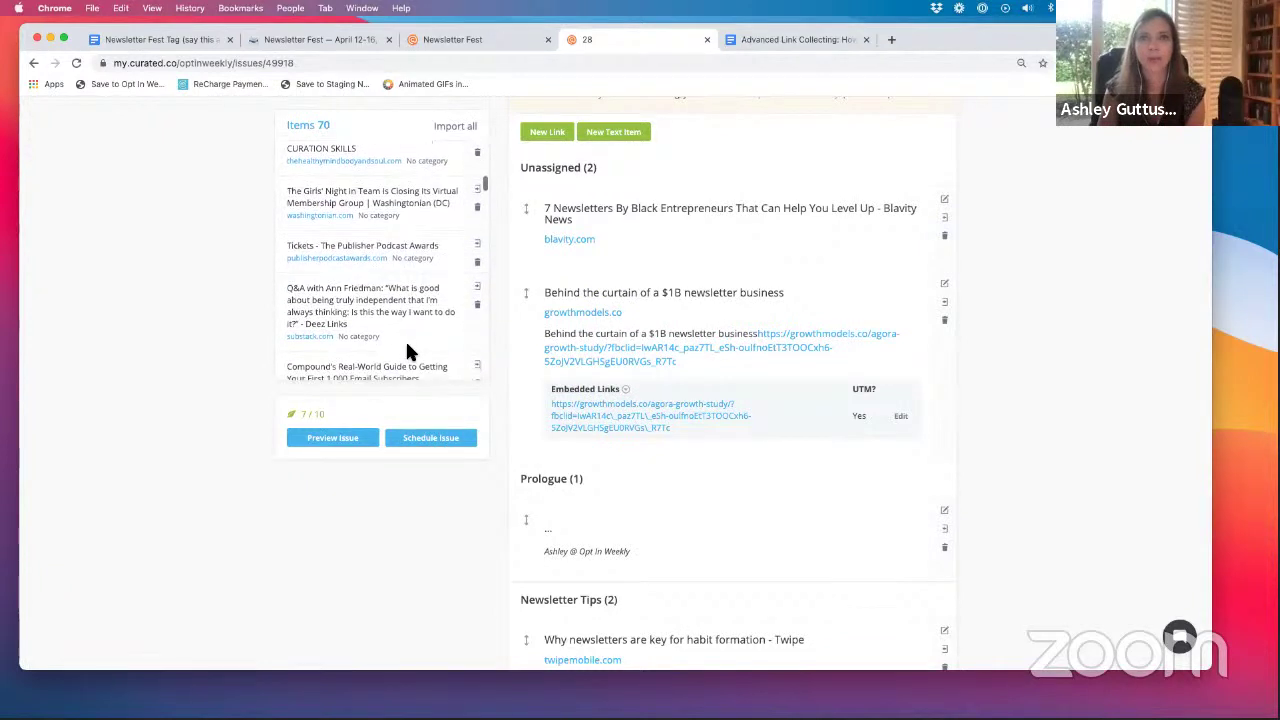
pyautogui.click(479, 288)
pyautogui.scroll(-2, 428, 318)
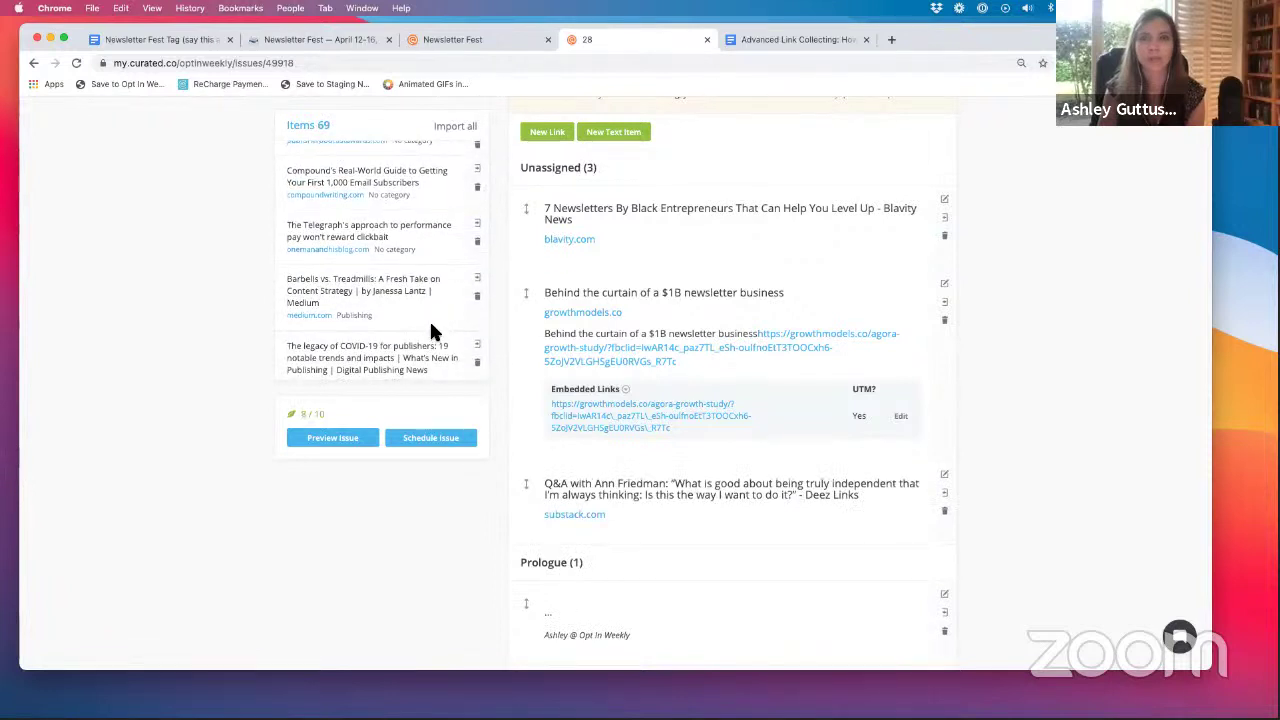
pyautogui.click(477, 277)
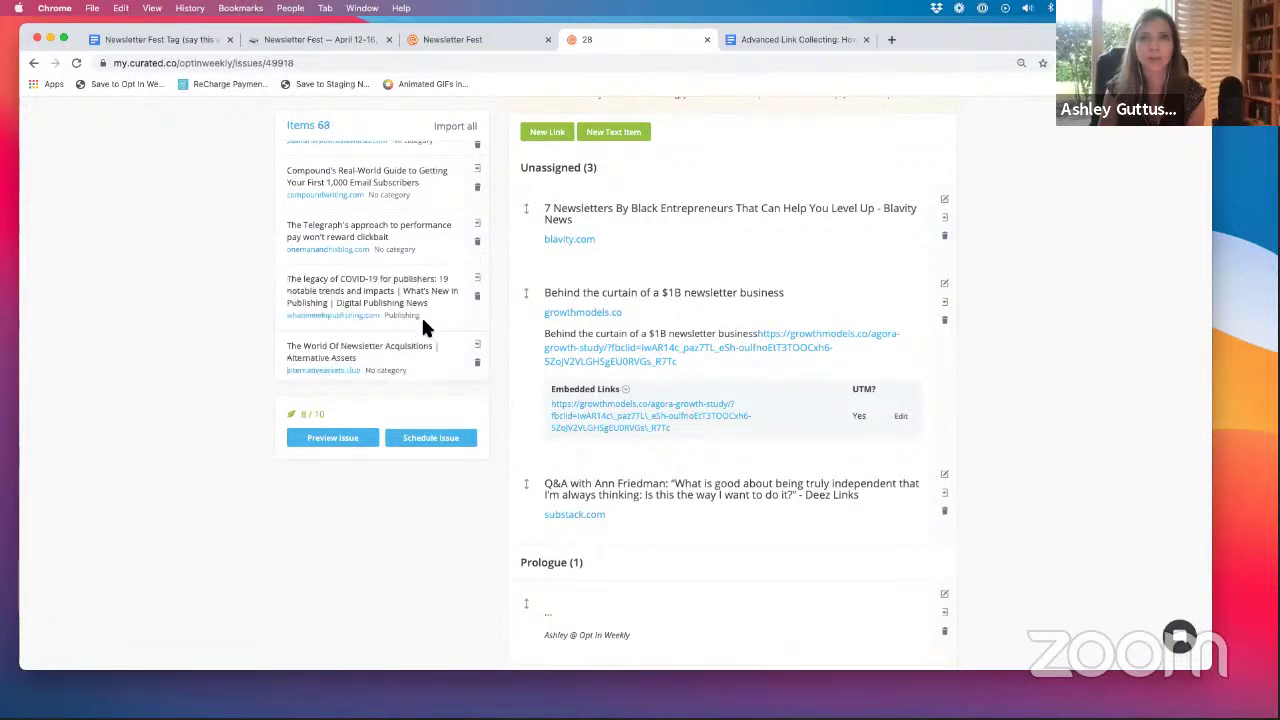
pyautogui.scroll(-2, 421, 314)
pyautogui.scroll(-1, 422, 322)
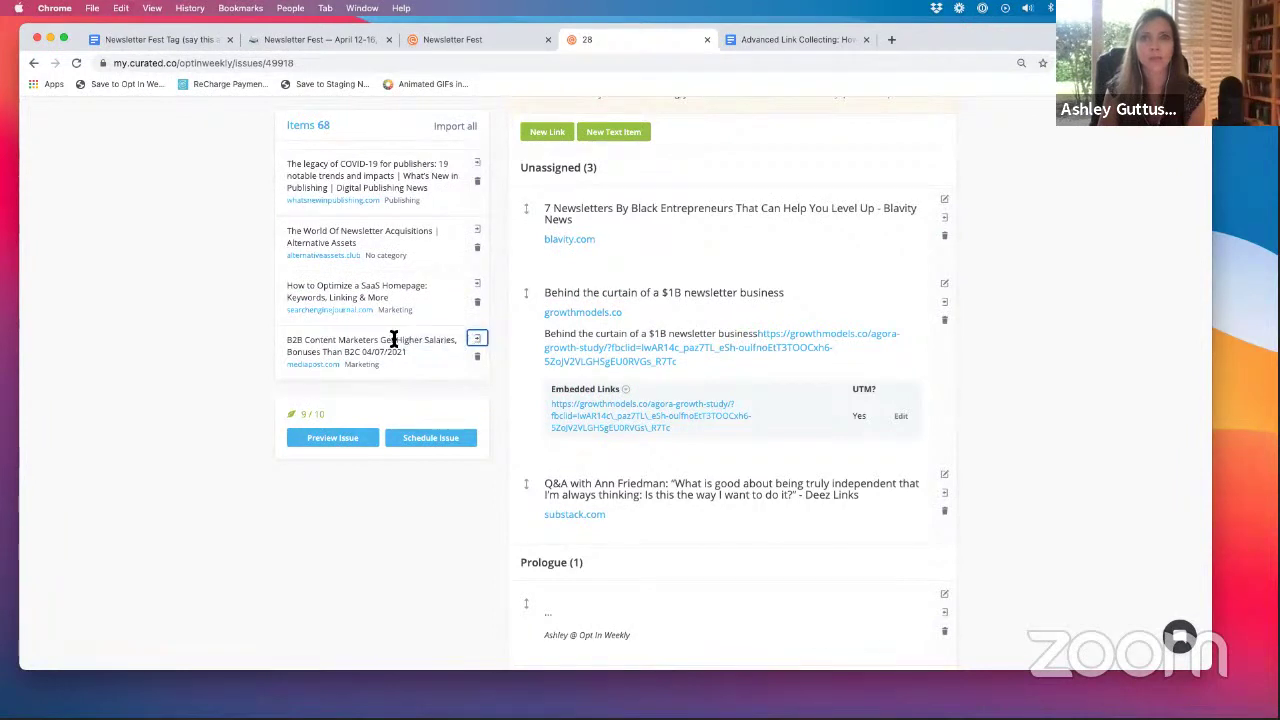
pyautogui.scroll(-3, 394, 338)
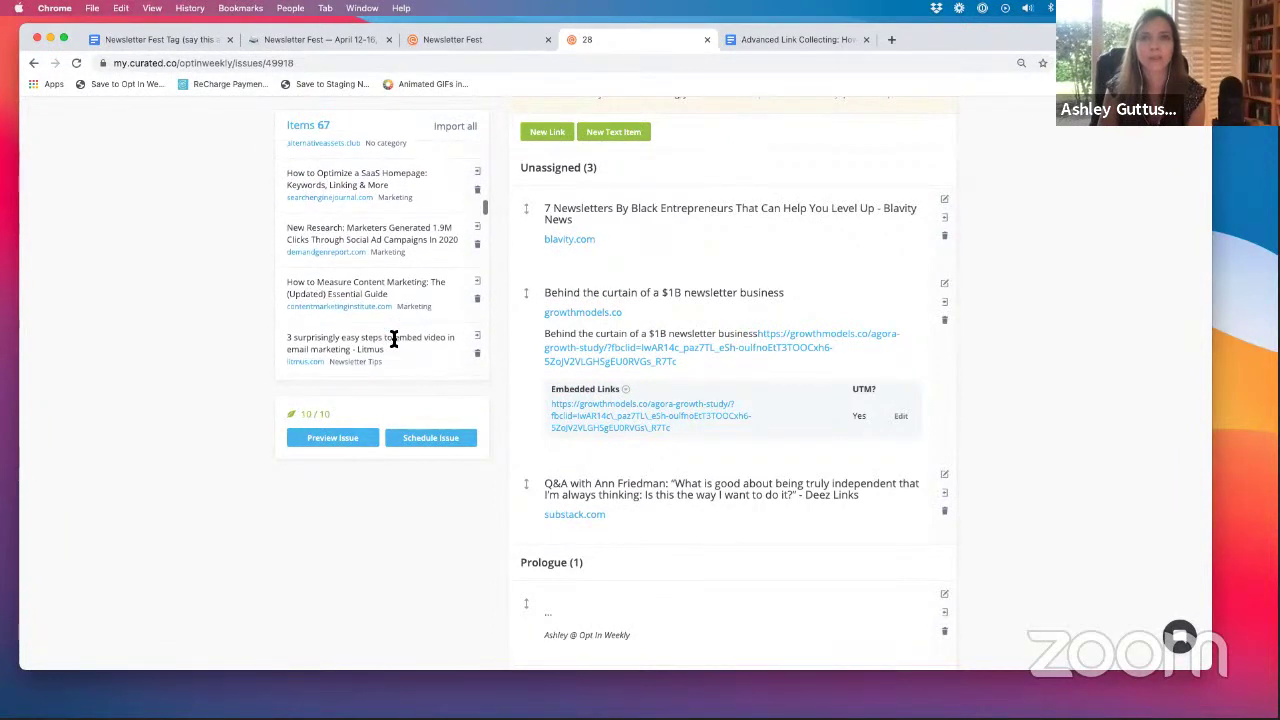
pyautogui.click(479, 283)
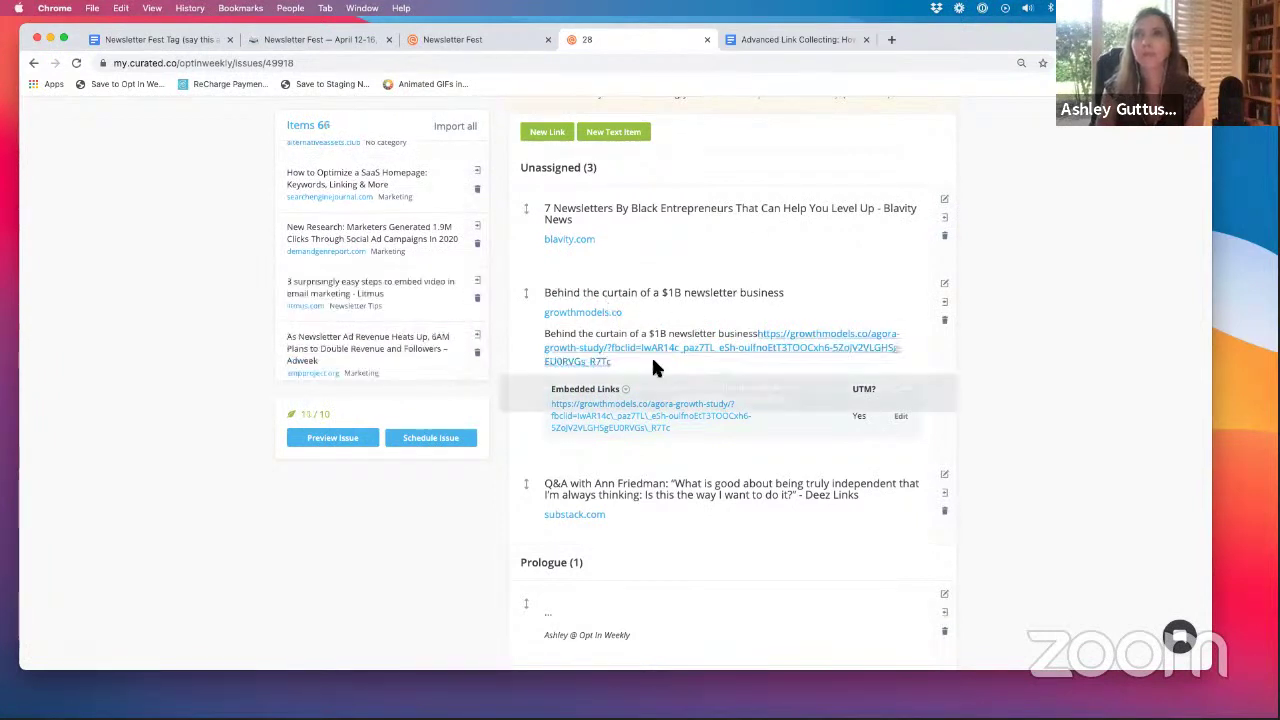
pyautogui.scroll(5, 380, 330)
pyautogui.scroll(6, 377, 319)
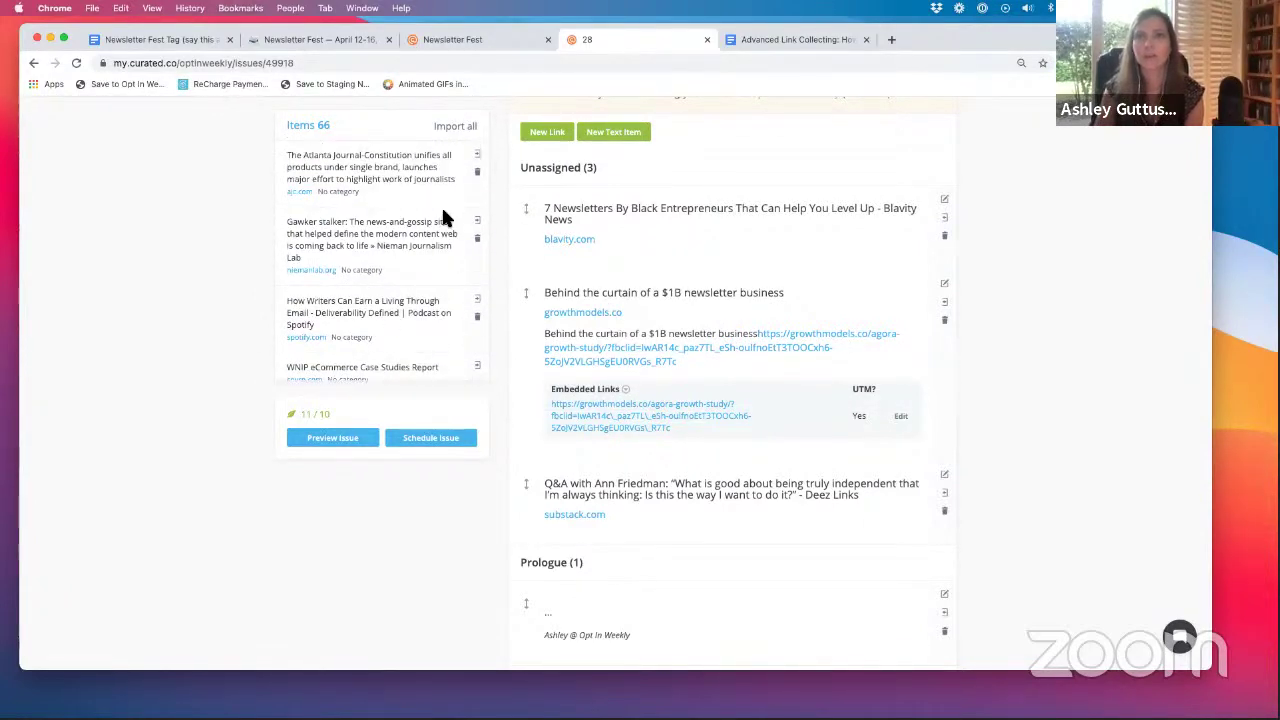
pyautogui.scroll(4, 441, 204)
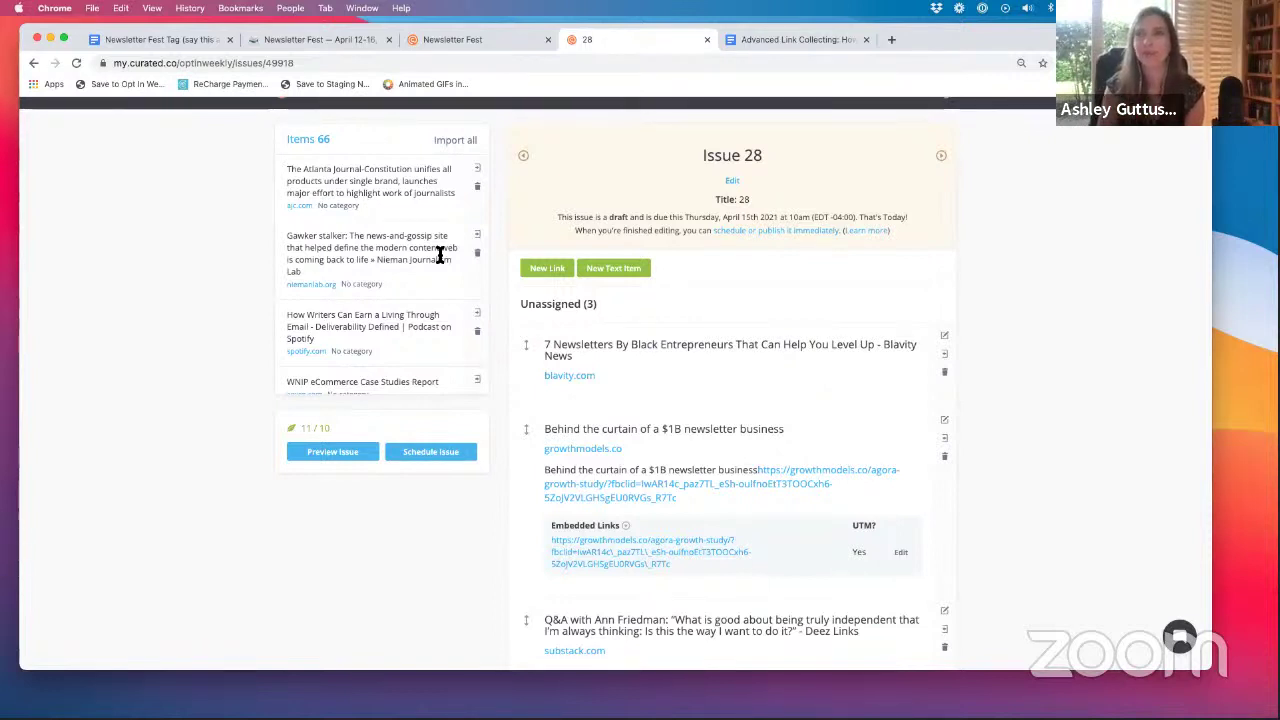
# - Drag 7 Newsletters By Black Entrepreneurs, Behind the curtain and the Ann Friedman Q&A into Newsletter Tips
pyautogui.scroll(-3, 615, 380)
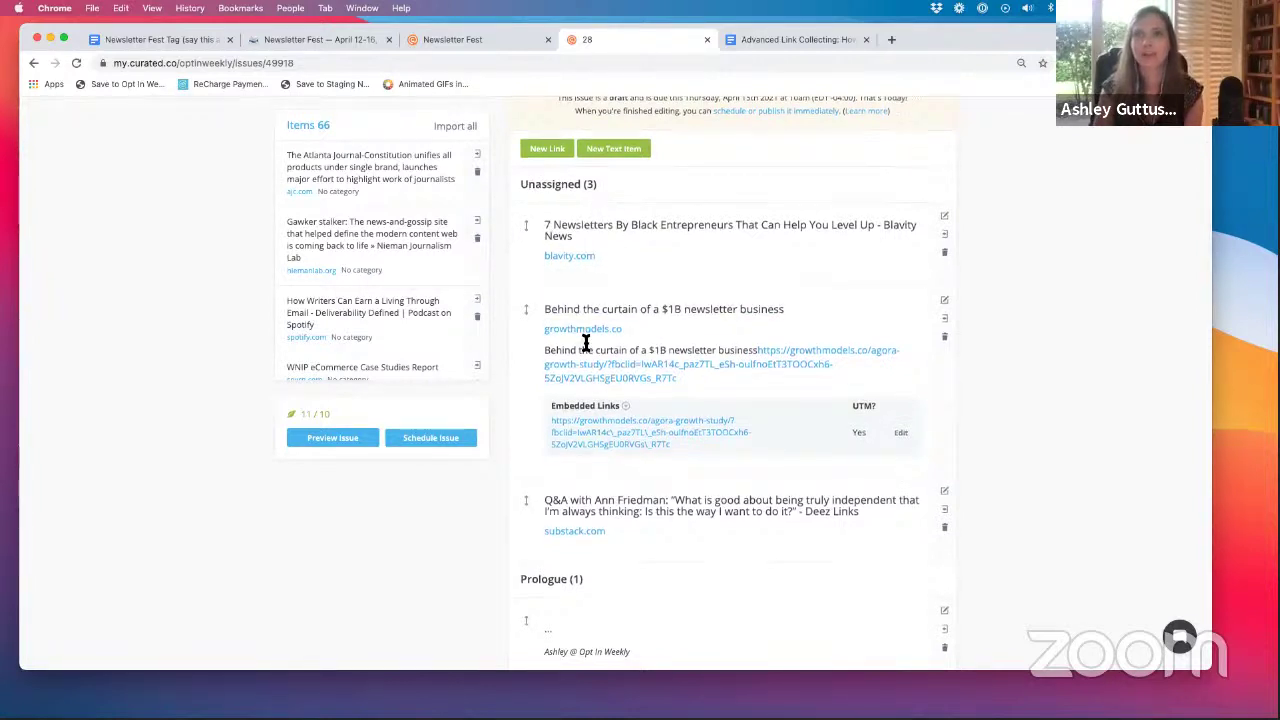
pyautogui.scroll(-1, 586, 343)
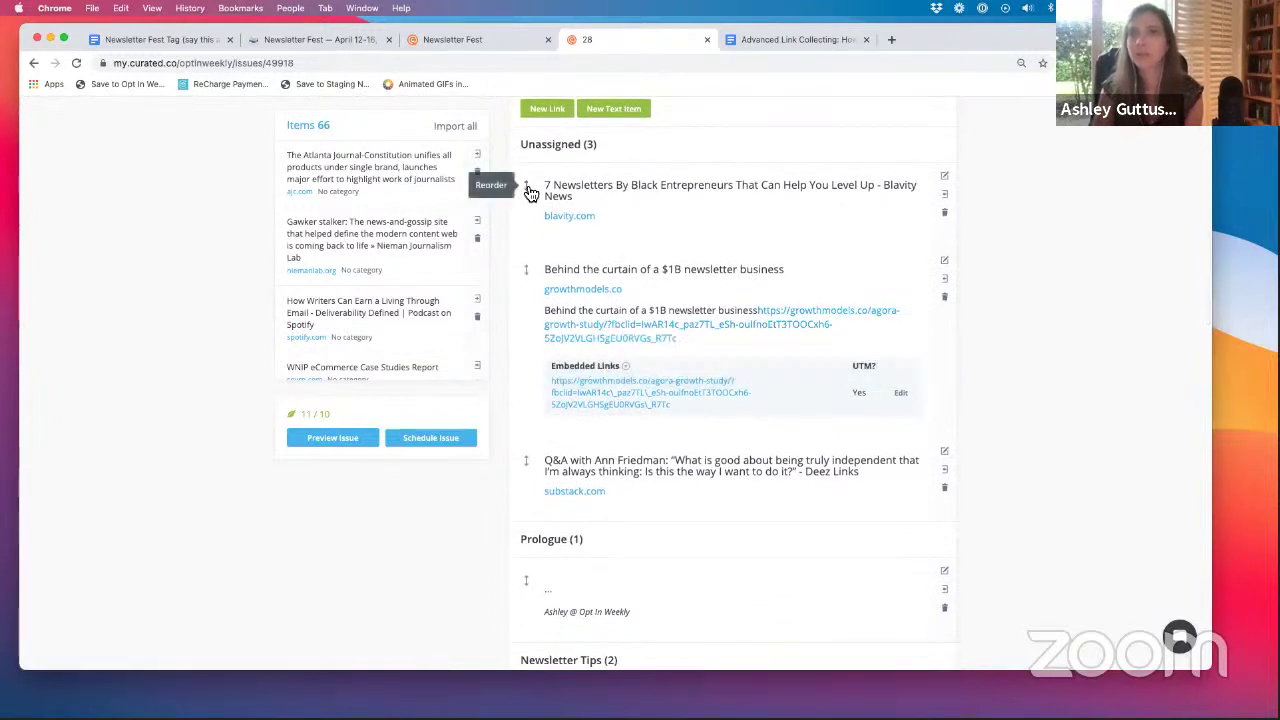
pyautogui.scroll(-1, 571, 220)
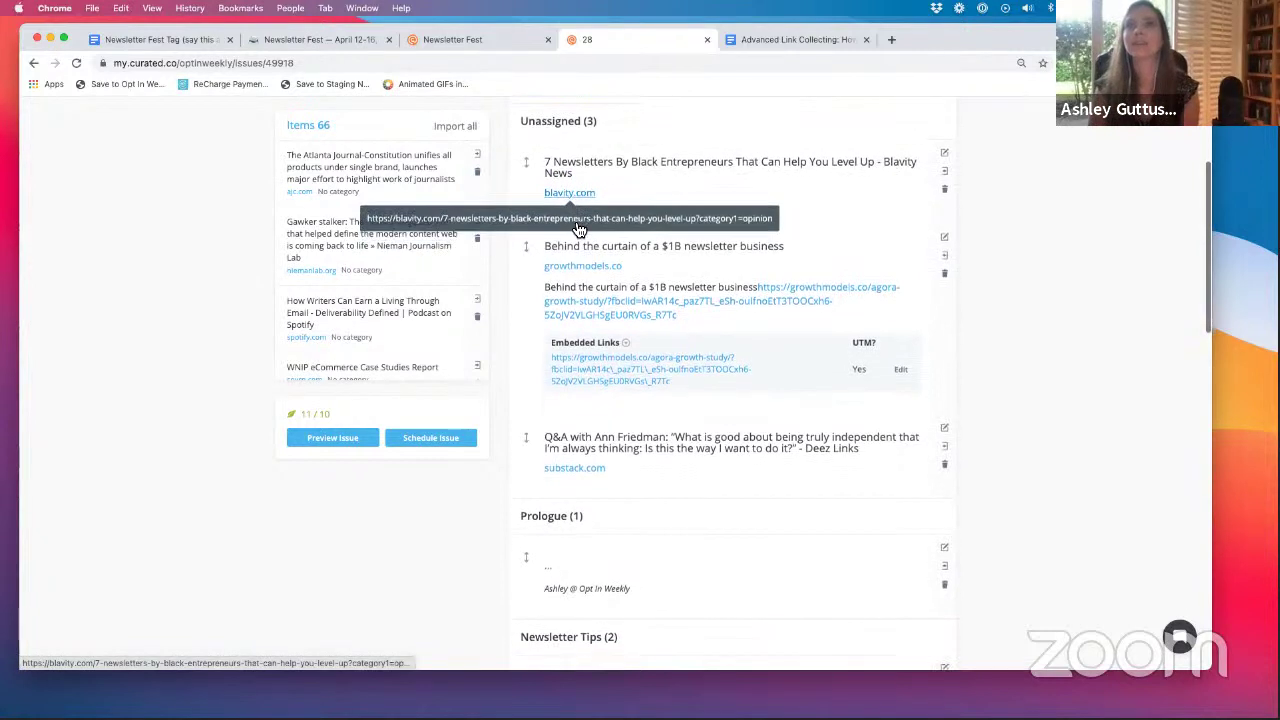
pyautogui.moveTo(528, 165); pyautogui.dragTo(558, 622)
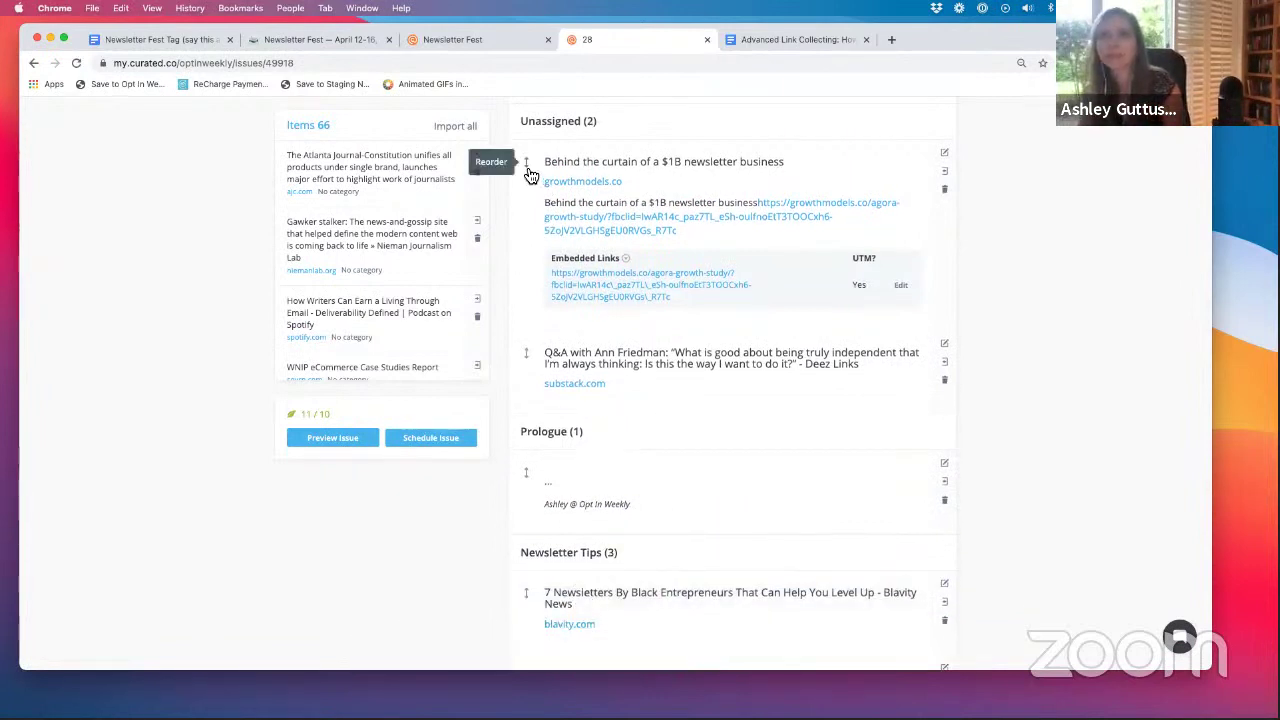
pyautogui.moveTo(530, 175); pyautogui.dragTo(648, 288)
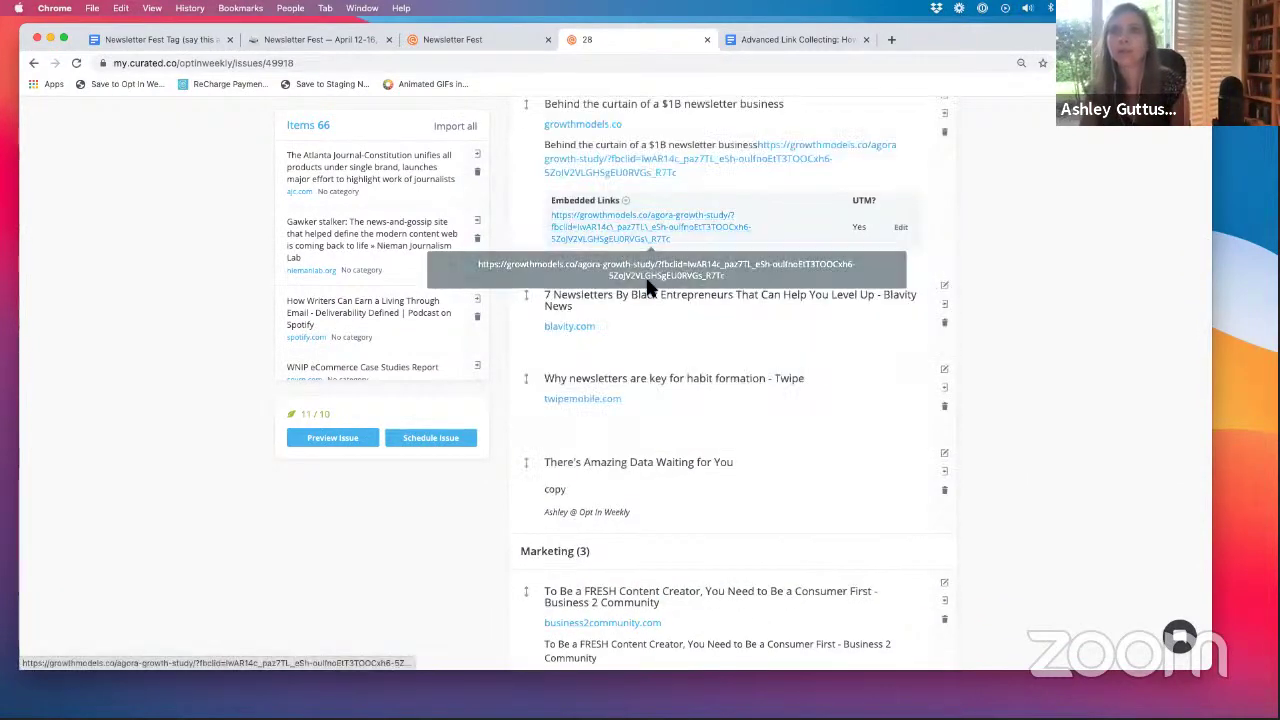
pyautogui.scroll(5, 651, 377)
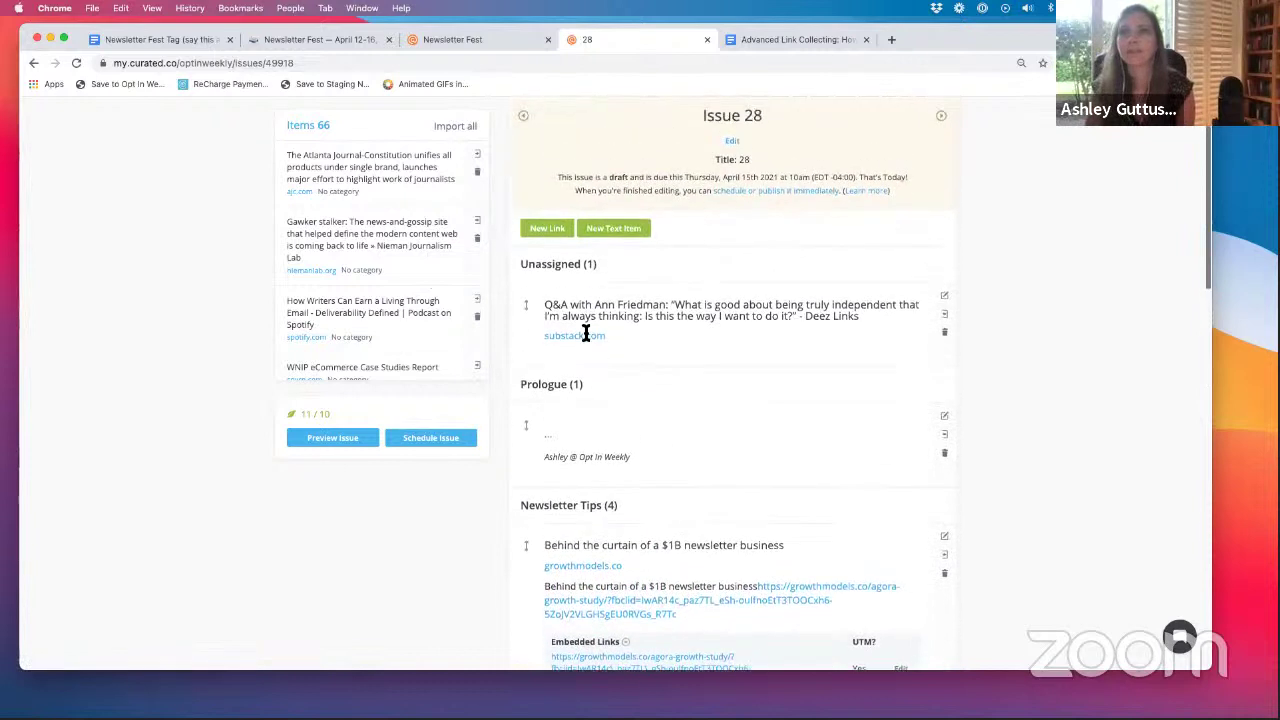
pyautogui.moveTo(527, 305); pyautogui.dragTo(595, 330)
# - After checking the Ann Friedman Q&A article, set its item category to Opt In Challenge and save
pyautogui.click(595, 332)
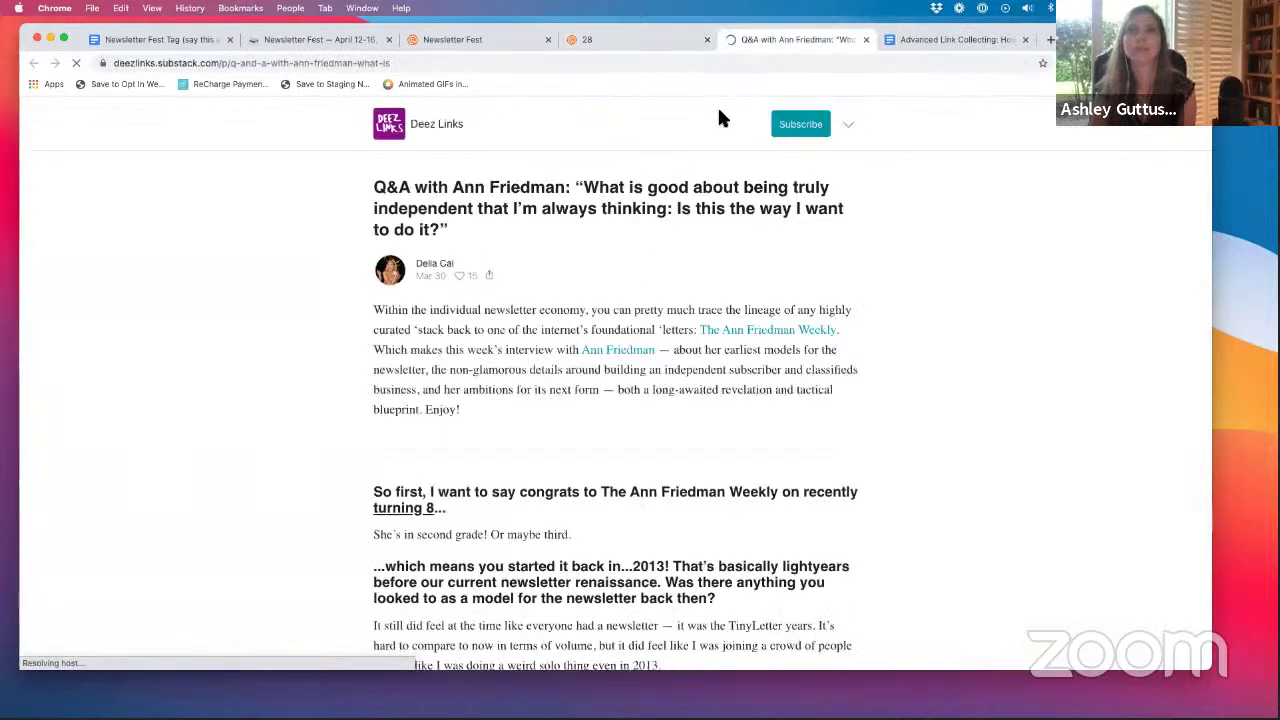
pyautogui.click(866, 39)
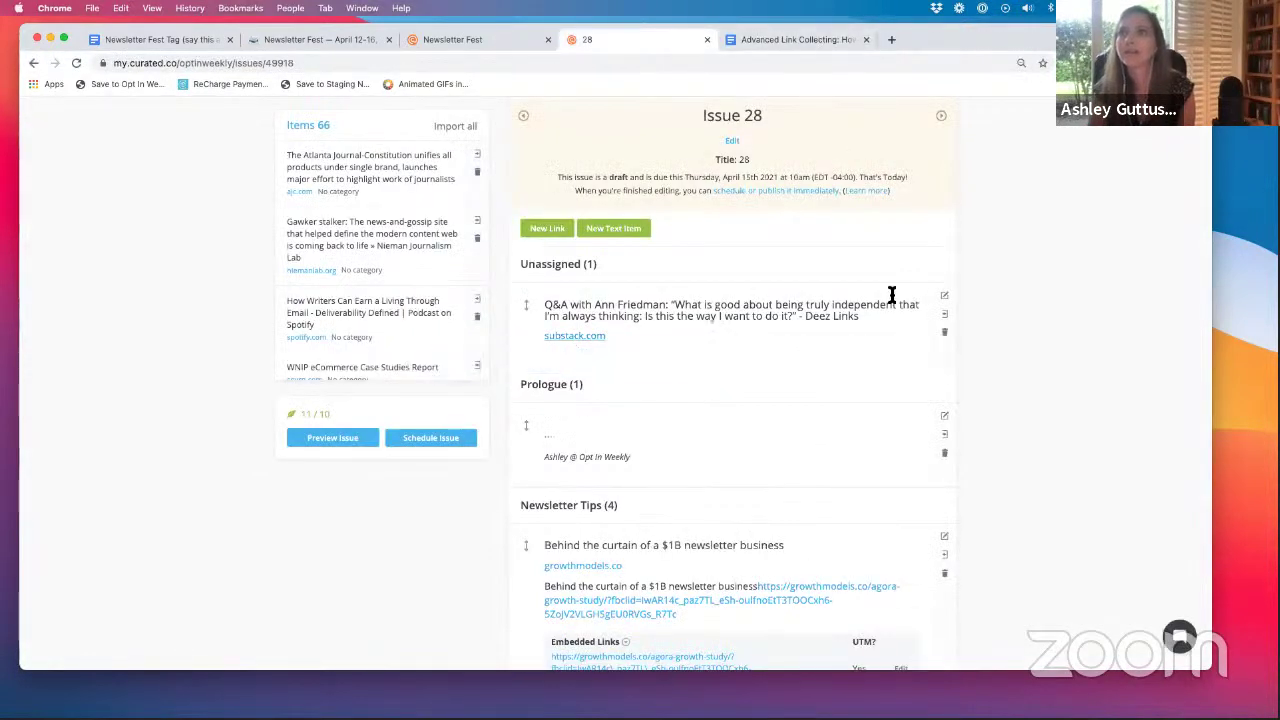
pyautogui.click(944, 296)
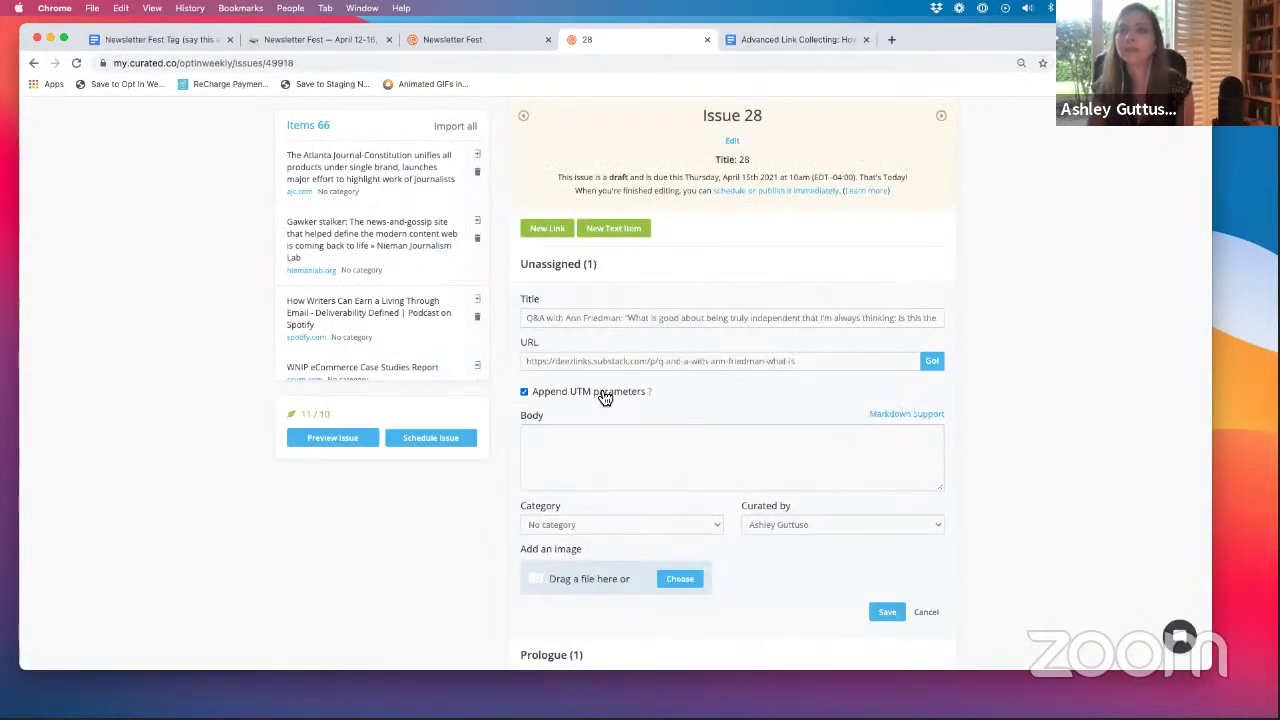
pyautogui.scroll(-2, 564, 457)
pyautogui.click(660, 438)
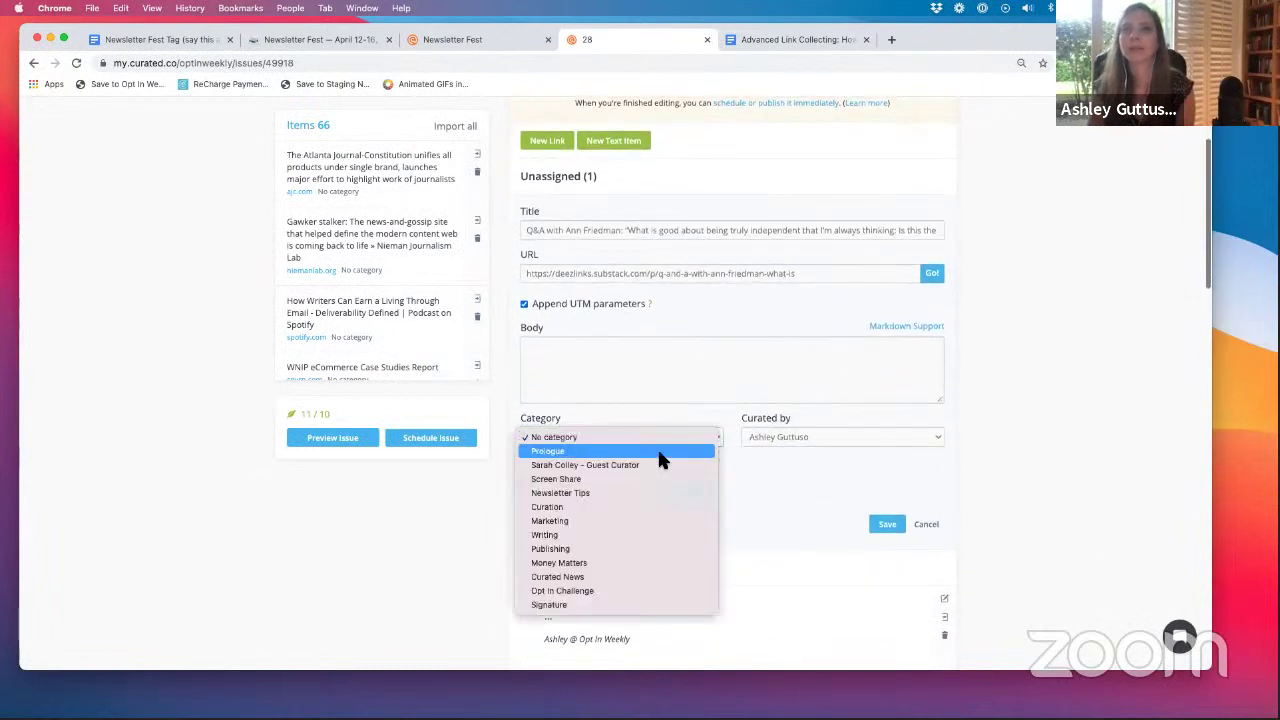
pyautogui.click(593, 591)
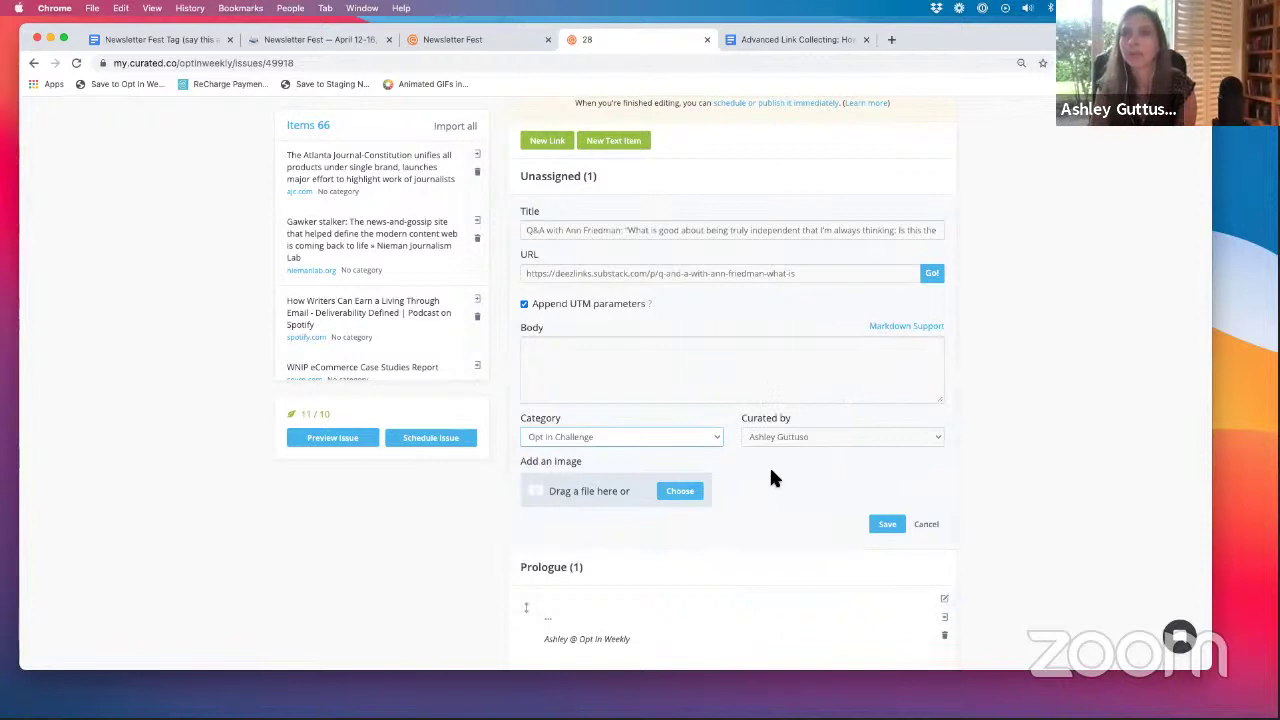
pyautogui.scroll(-2, 772, 478)
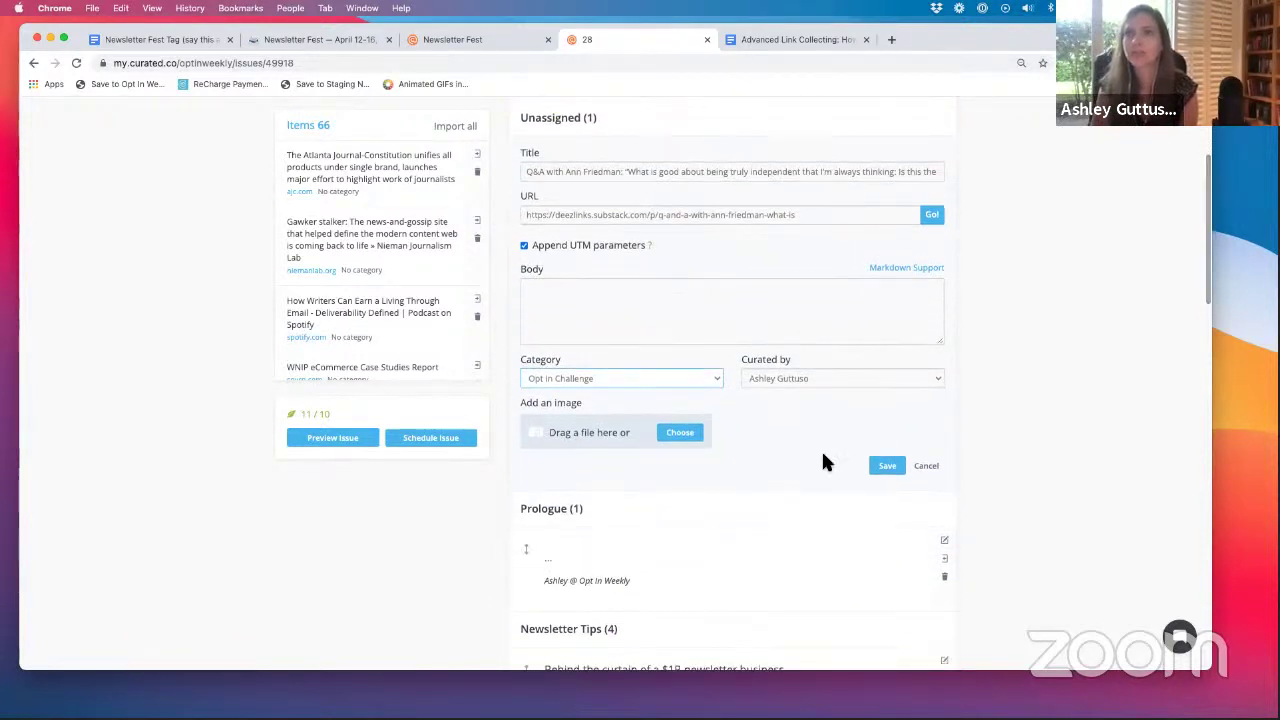
pyautogui.click(716, 380)
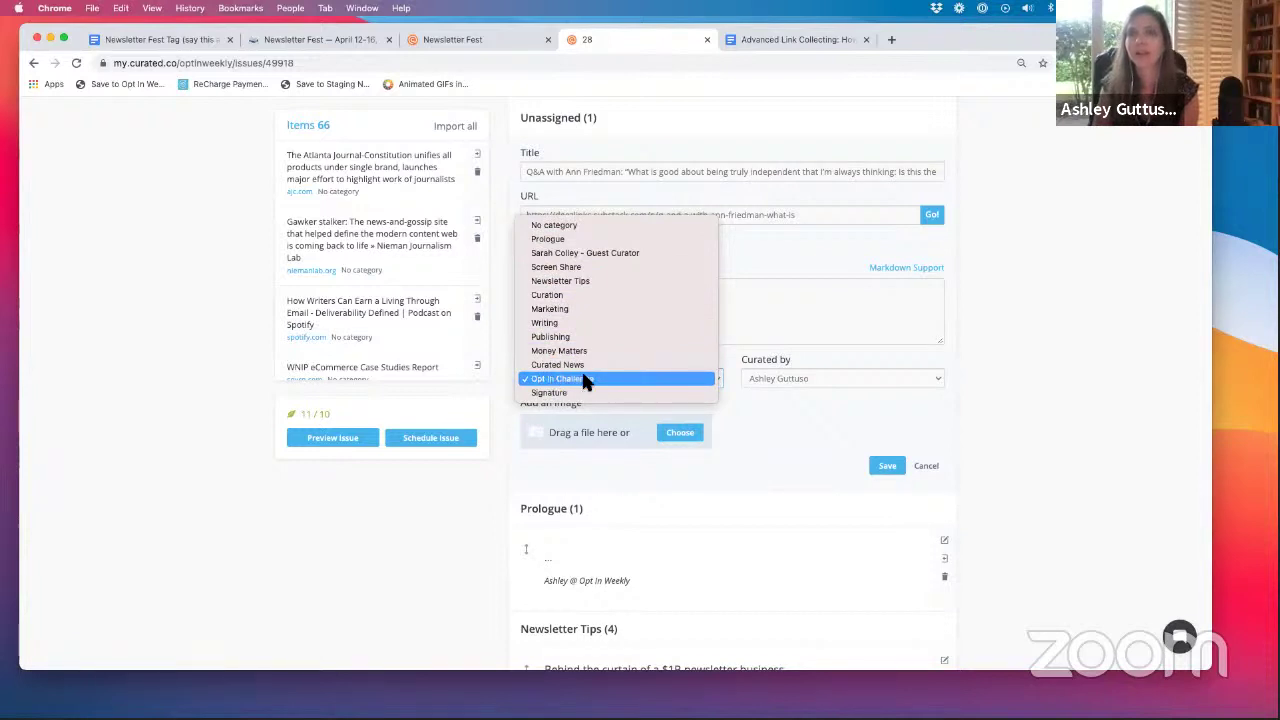
pyautogui.click(897, 474)
pyautogui.click(890, 469)
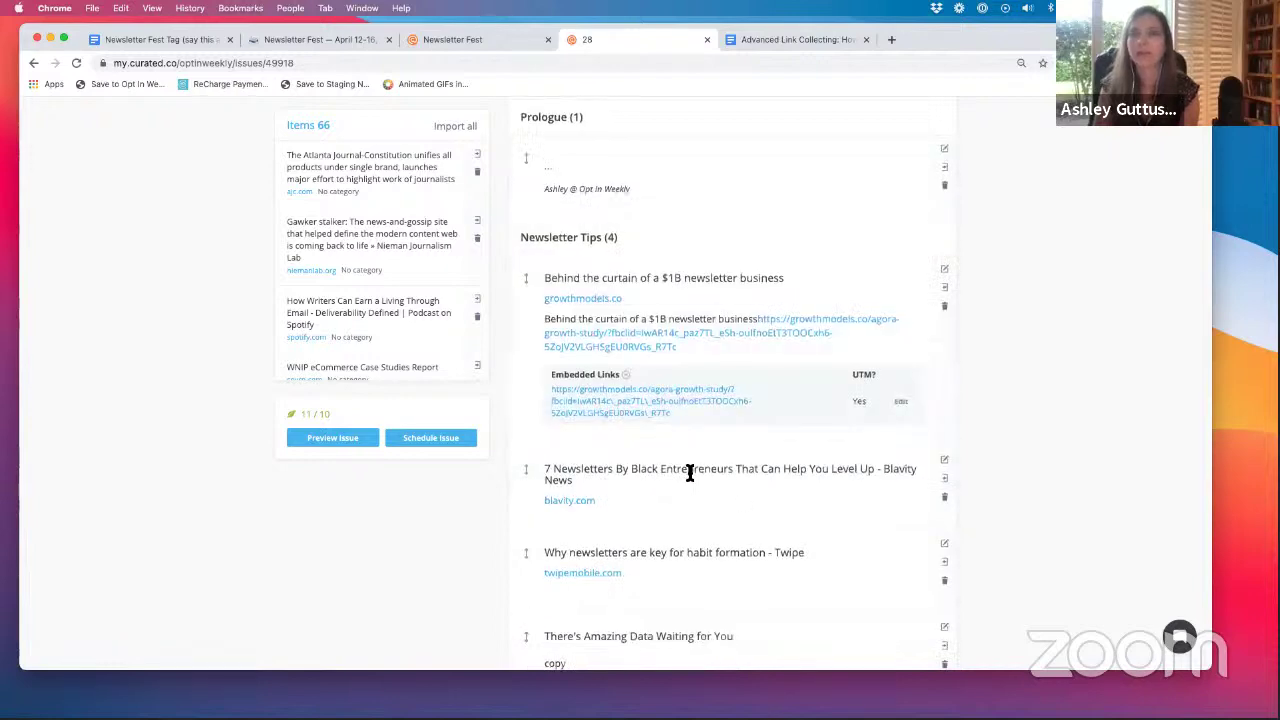
# - Replace the B2B Content Marketers item's body with the word 'text' and save it
pyautogui.scroll(-5, 689, 472)
pyautogui.scroll(-7, 689, 472)
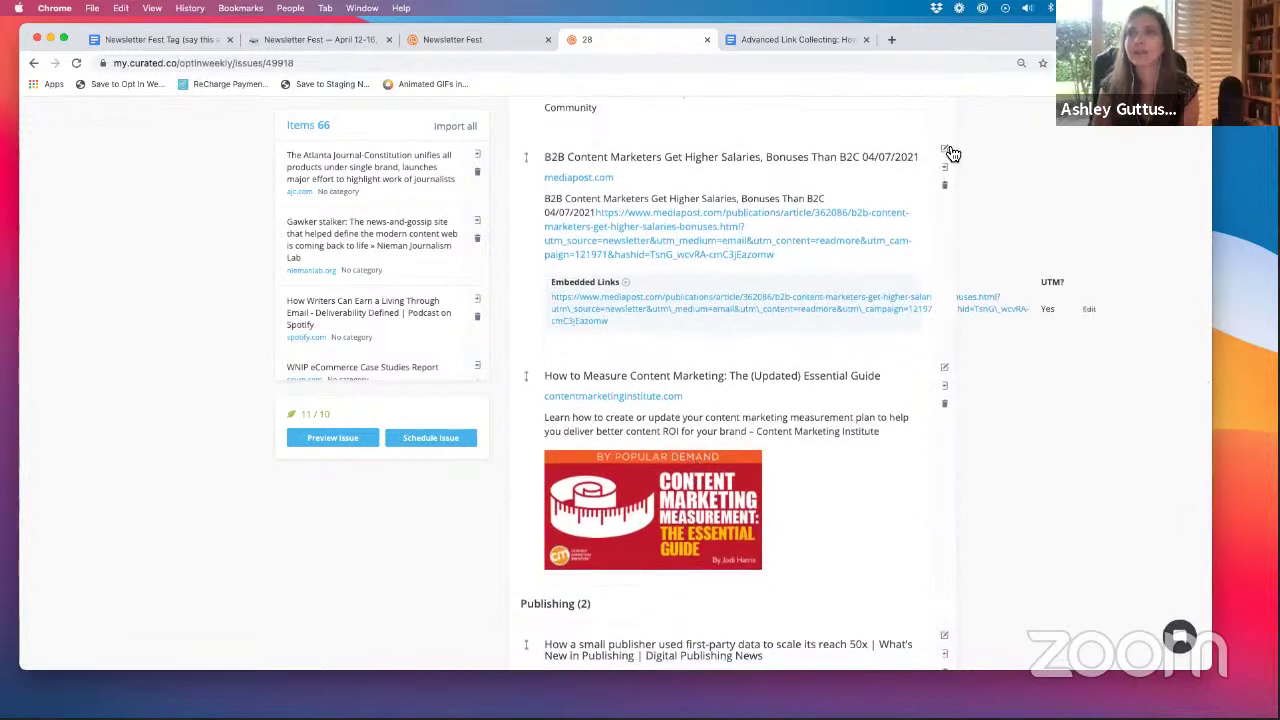
pyautogui.click(944, 150)
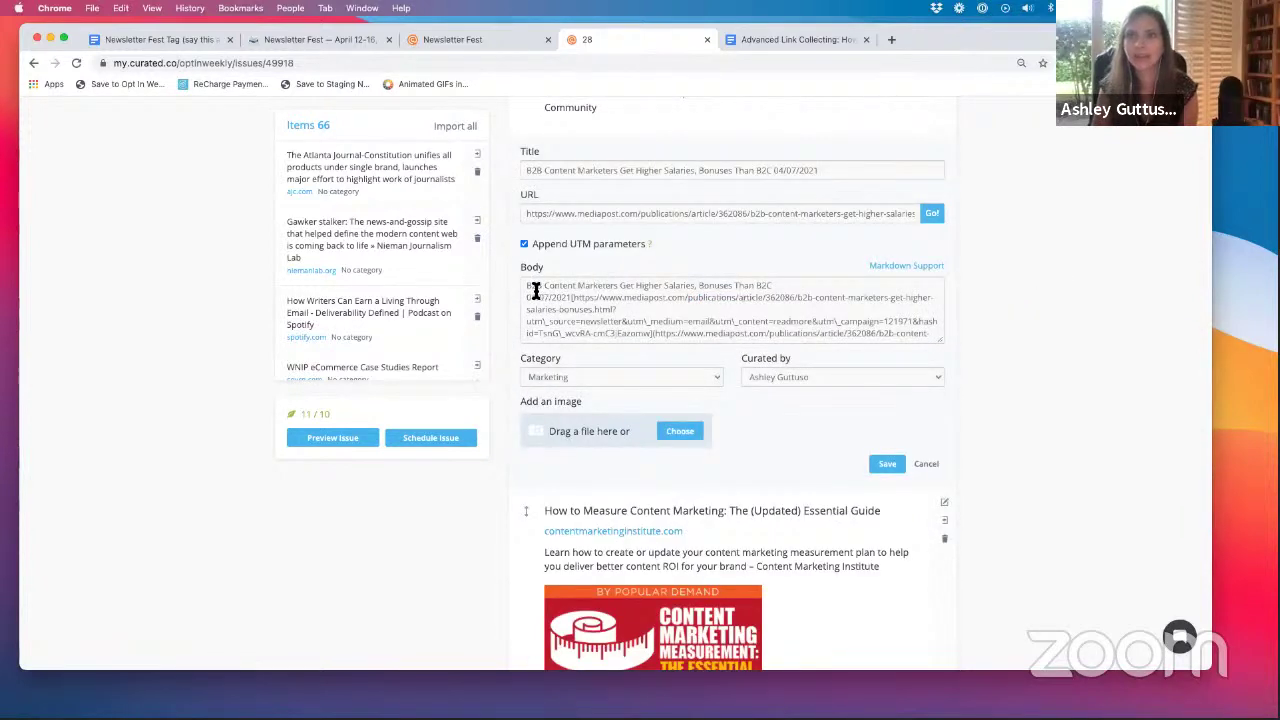
pyautogui.moveTo(527, 287); pyautogui.dragTo(700, 370)
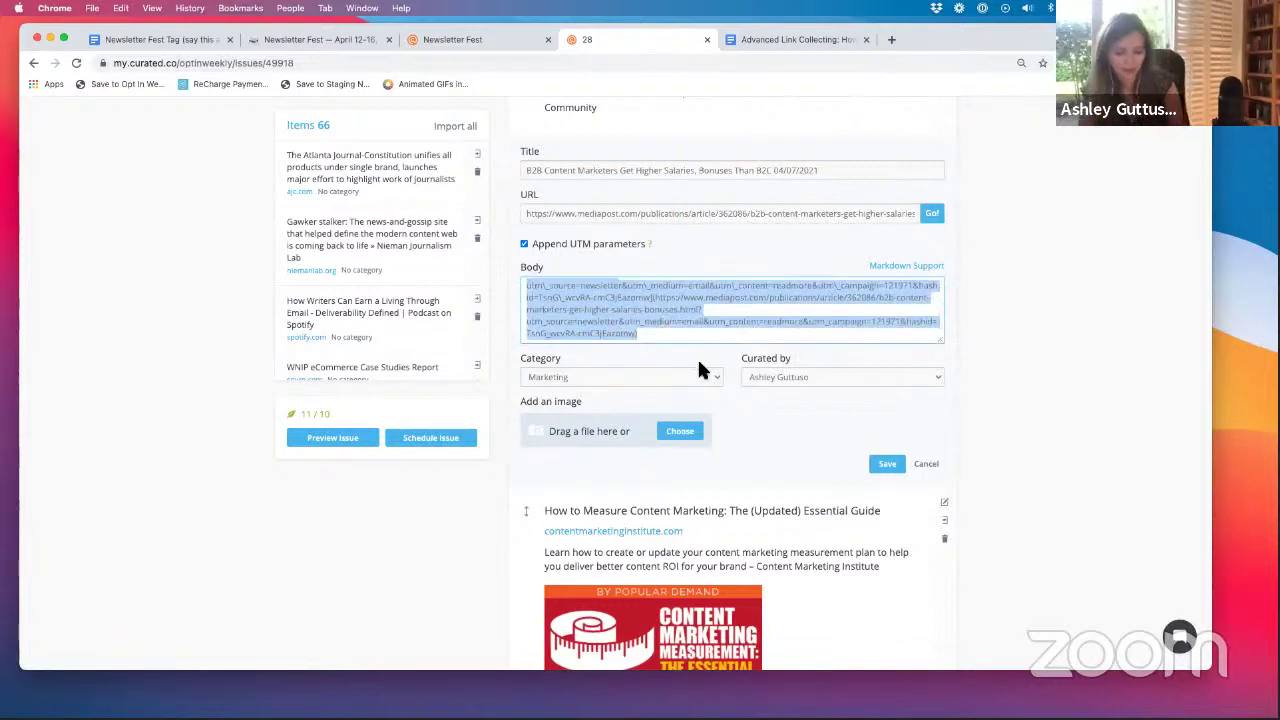
pyautogui.write('tex')
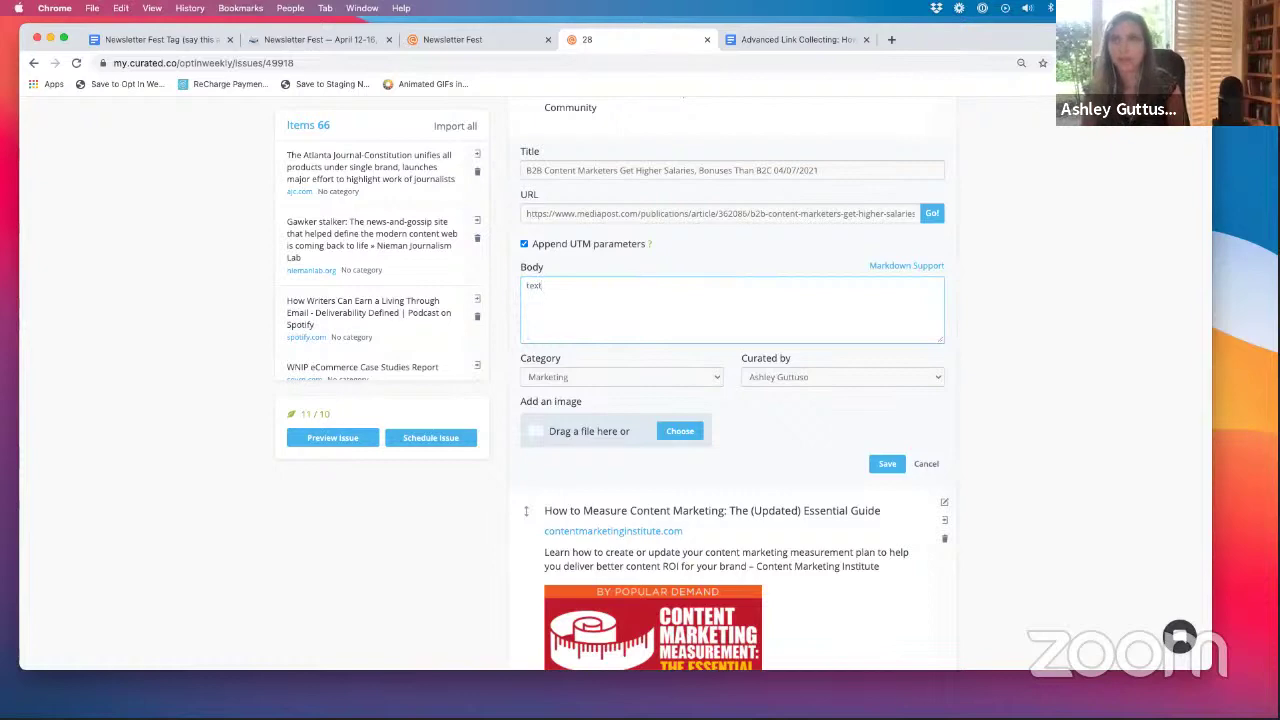
pyautogui.write('t')
pyautogui.scroll(-1, 889, 456)
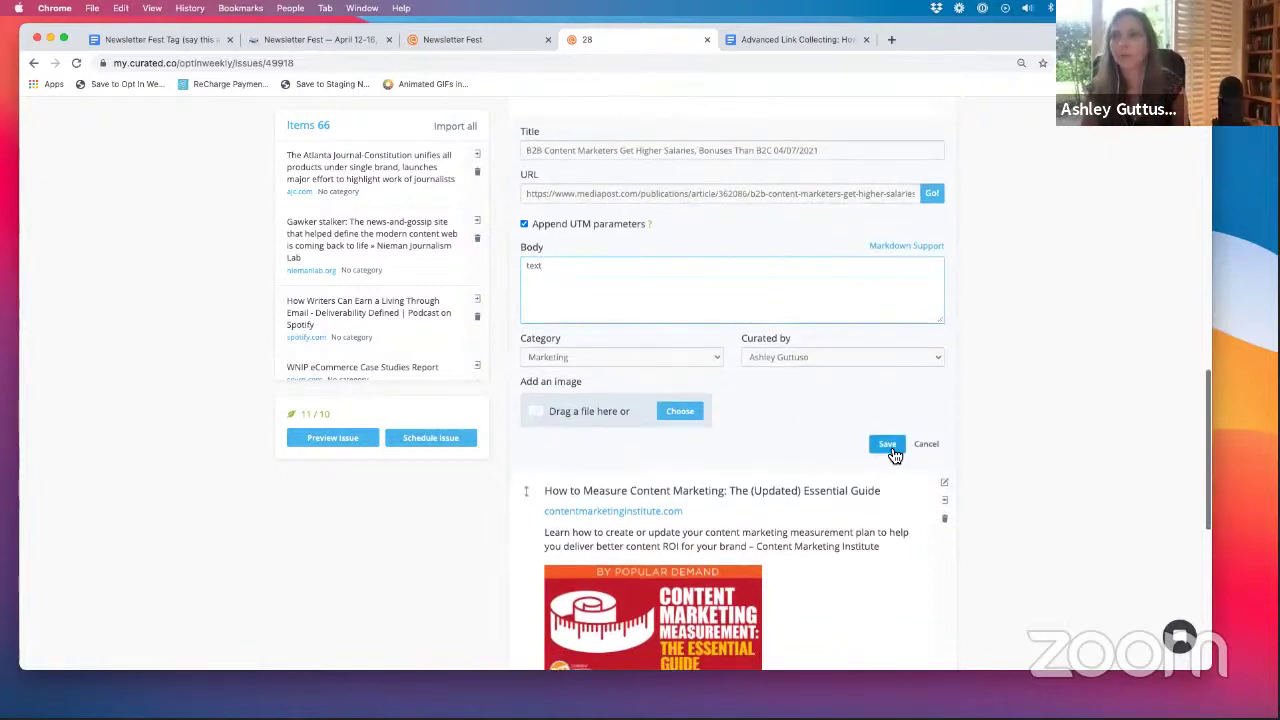
pyautogui.click(887, 446)
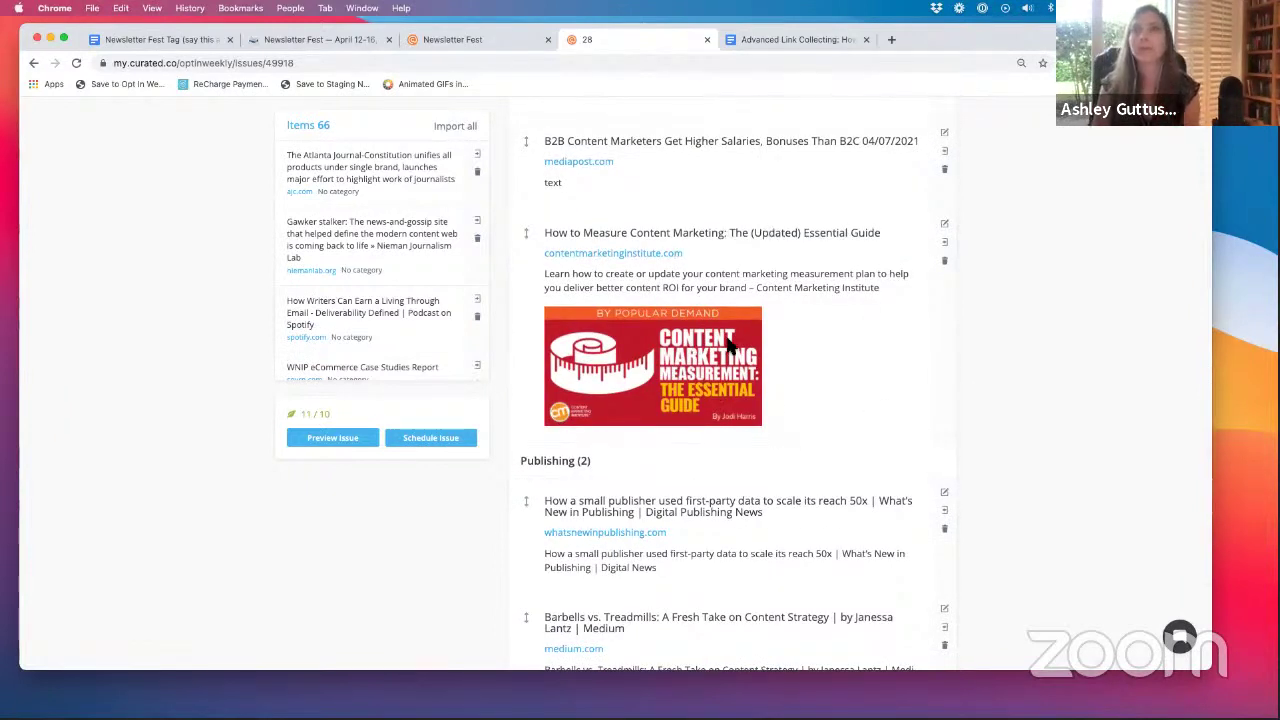
# - Review the updated issue, then open a new browser tab showing recent site suggestions
pyautogui.scroll(-2, 727, 345)
pyautogui.scroll(-3, 727, 345)
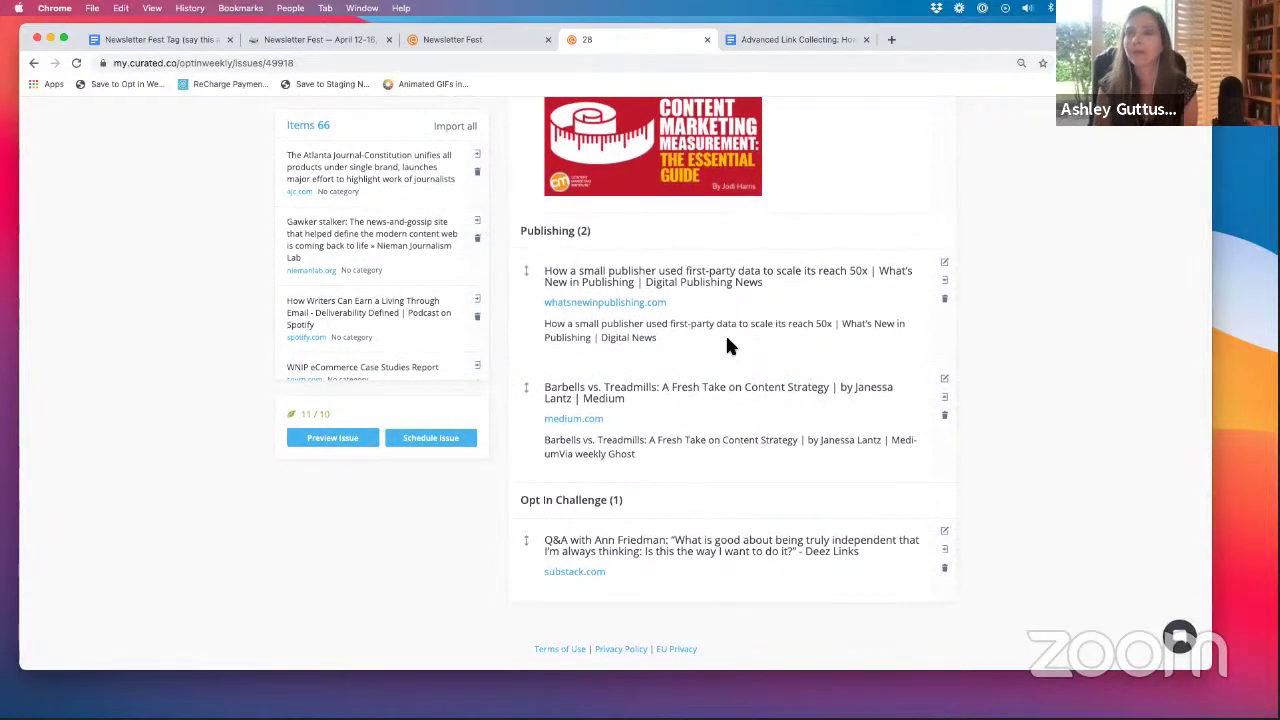
pyautogui.scroll(4, 727, 345)
pyautogui.scroll(5, 729, 344)
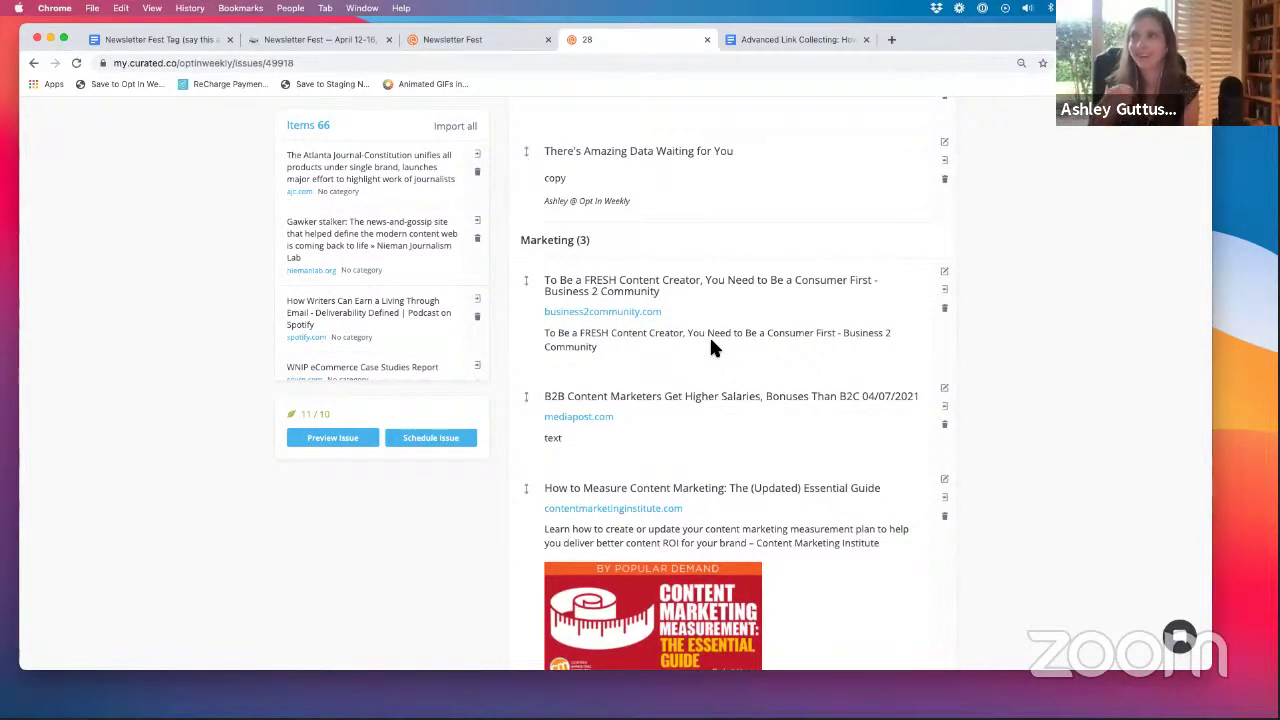
pyautogui.click(891, 40)
pyautogui.click(558, 64)
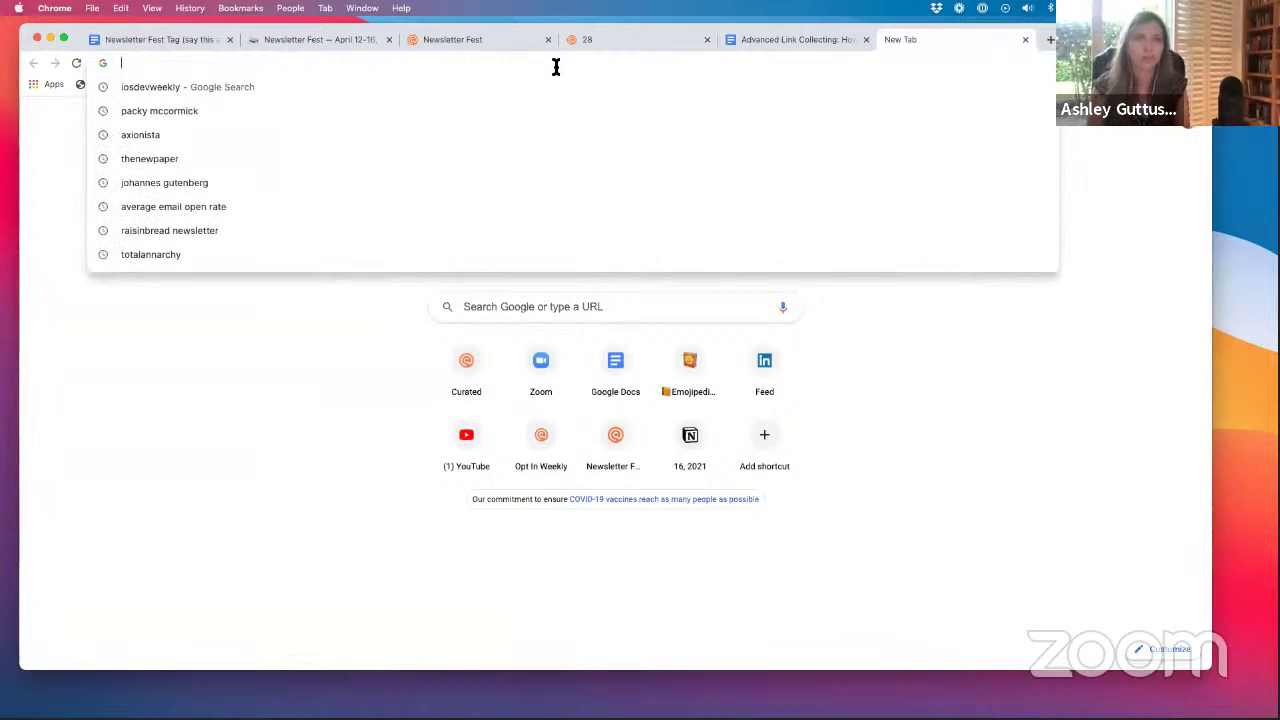
# - Go to the totalannarchy newsletter signup page and launch the Curated collector on it
pyautogui.click(350, 250)
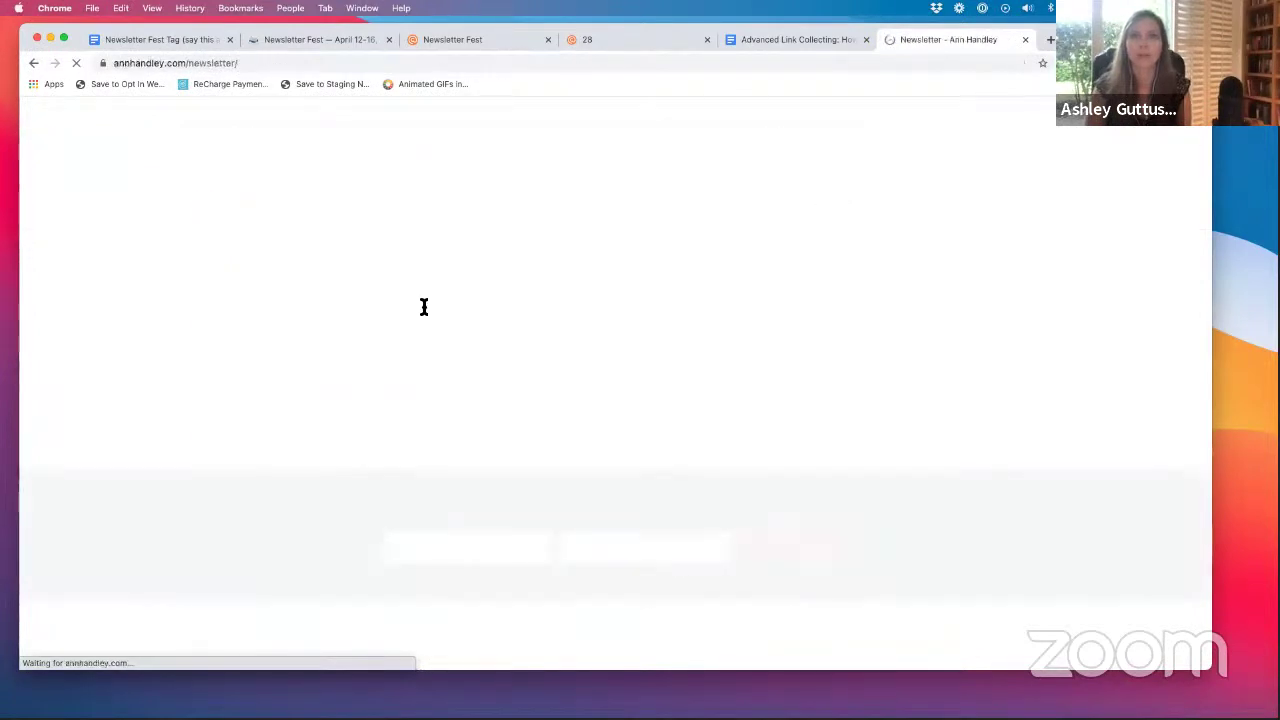
pyautogui.scroll(-5, 673, 265)
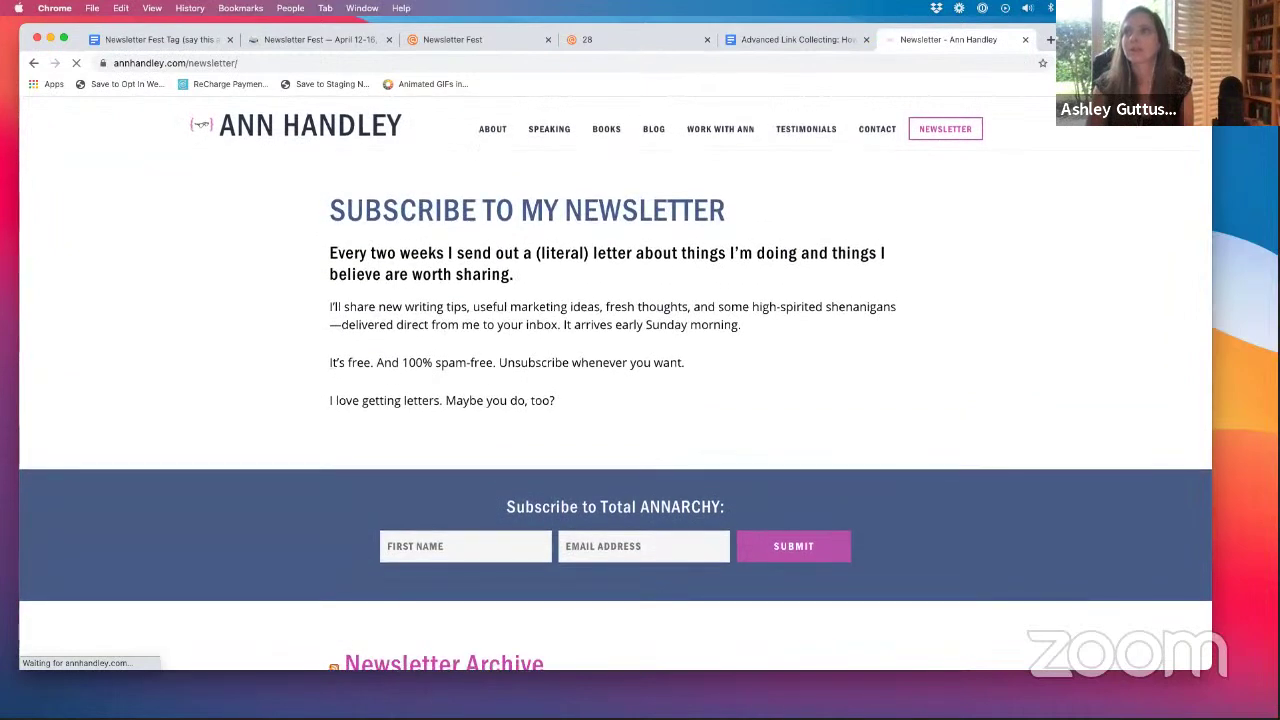
pyautogui.click(1185, 62)
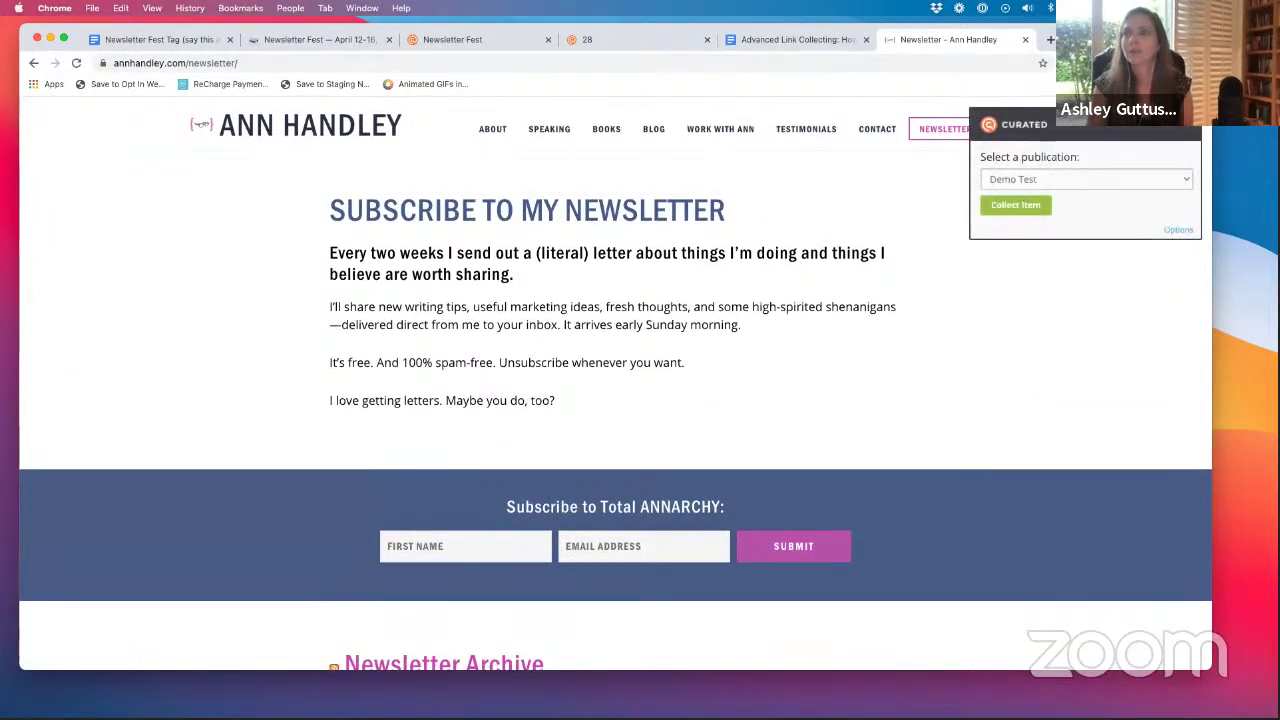
# - Collect the signup page into the Opt In Weekly publication
pyautogui.click(1185, 178)
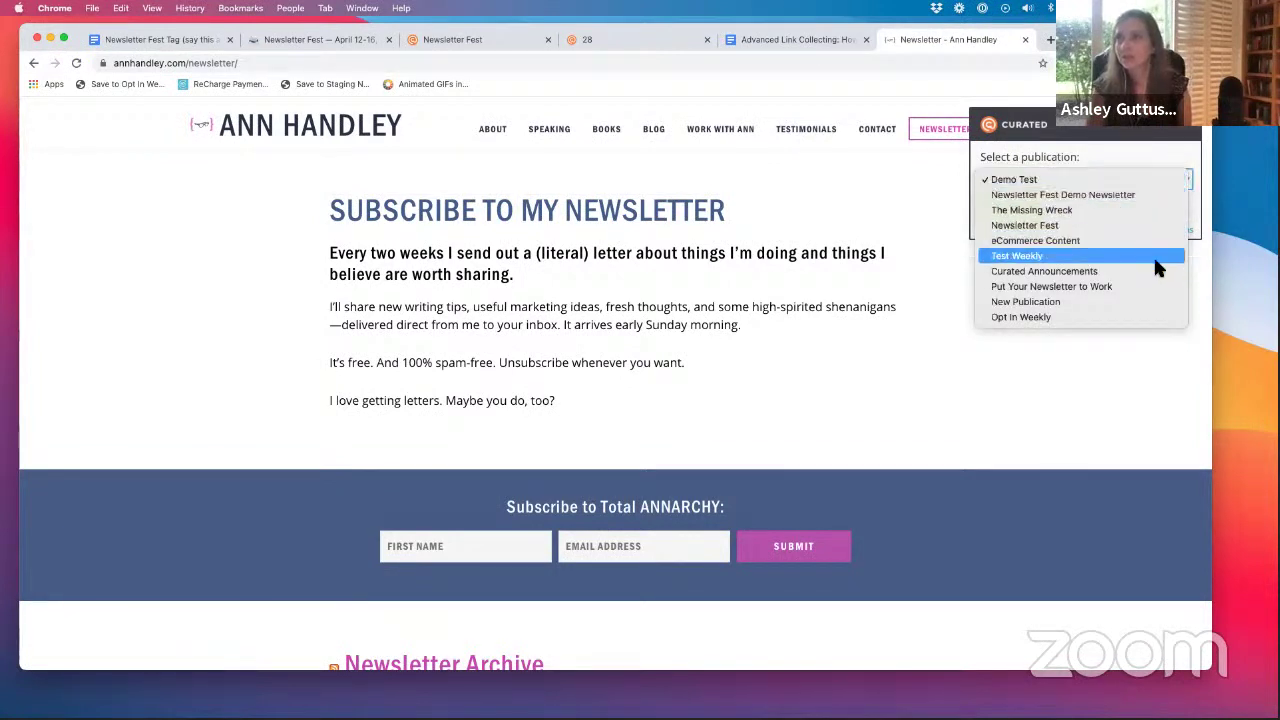
pyautogui.click(1147, 316)
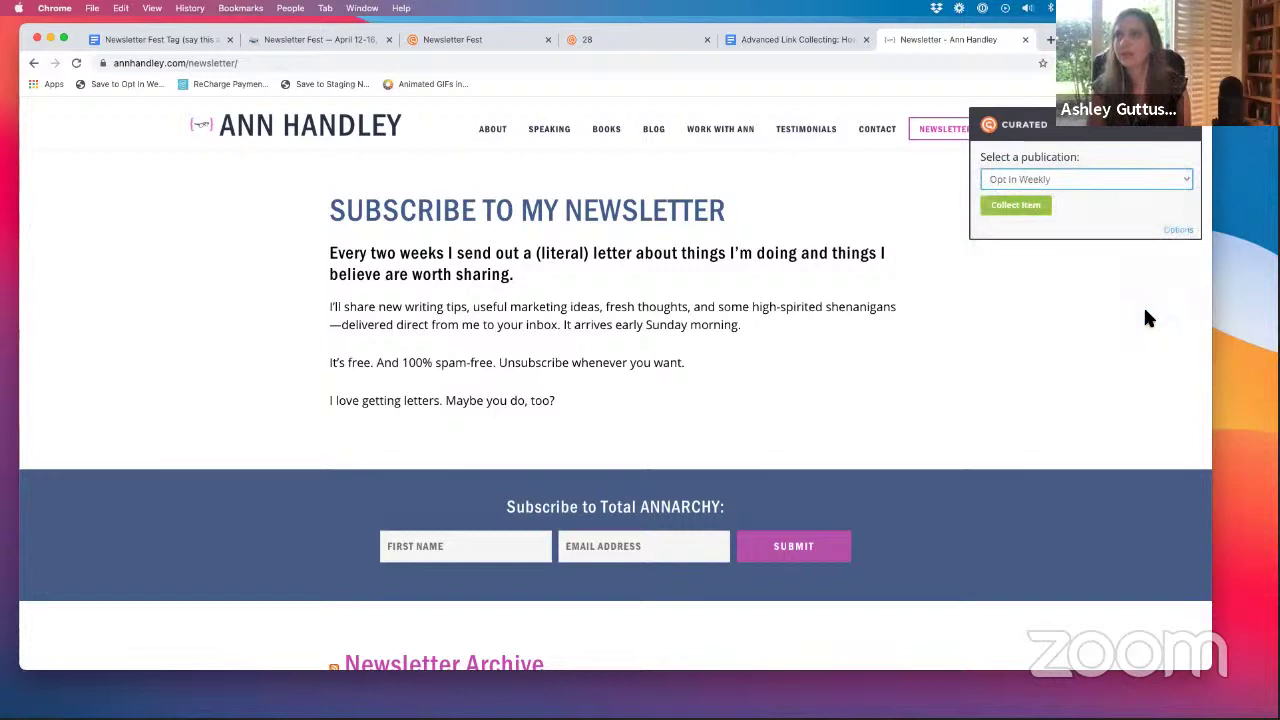
pyautogui.click(1040, 205)
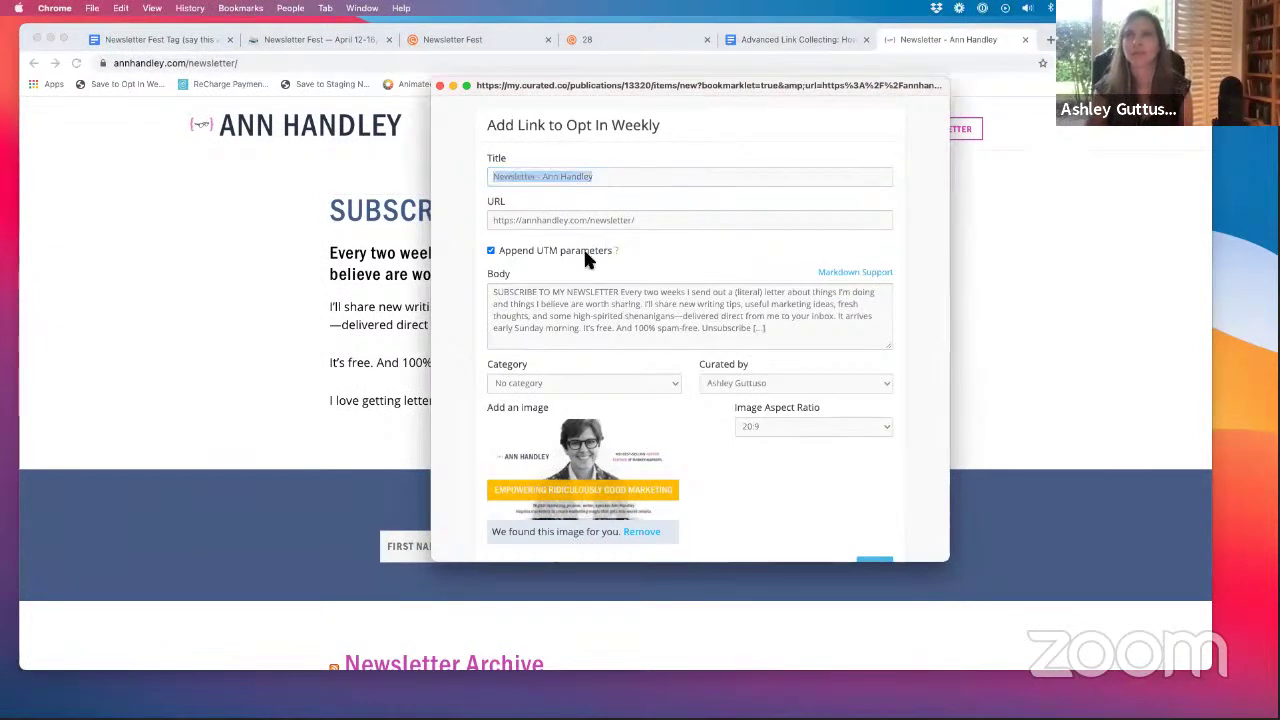
# - Set the collected link's category to Curated News, save it, and go back to Issue 28
pyautogui.scroll(-2, 677, 362)
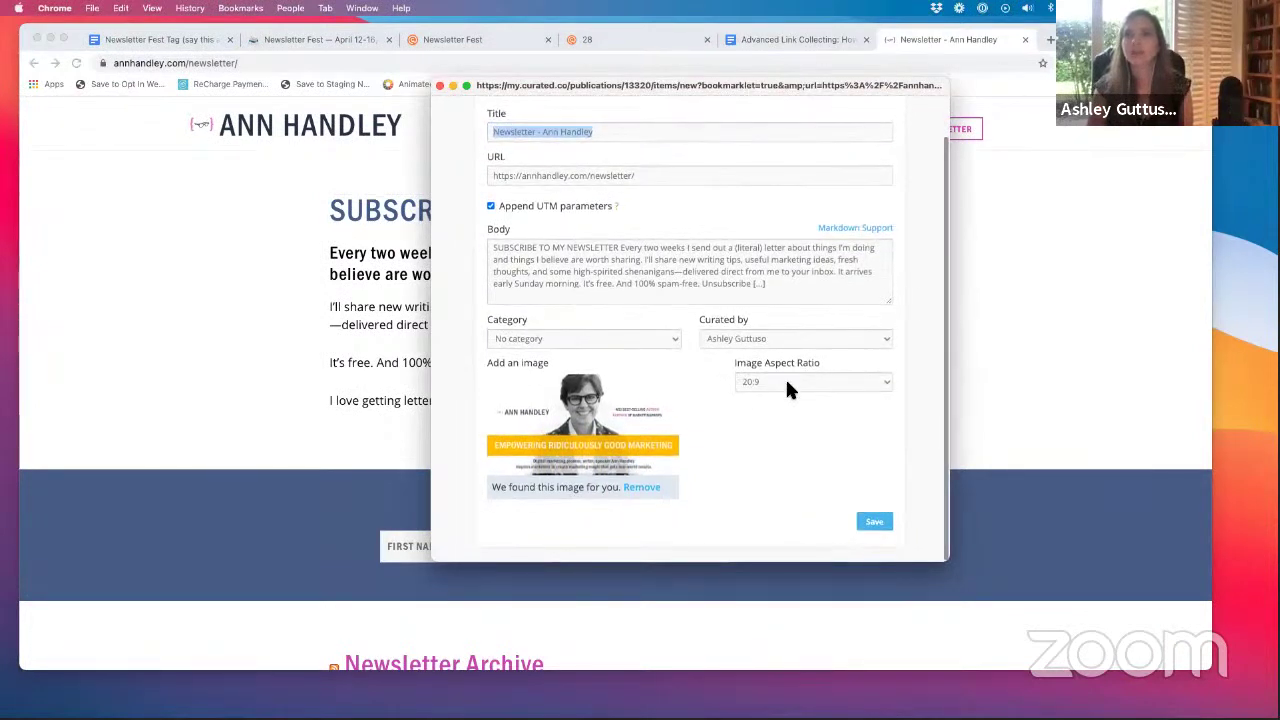
pyautogui.click(672, 339)
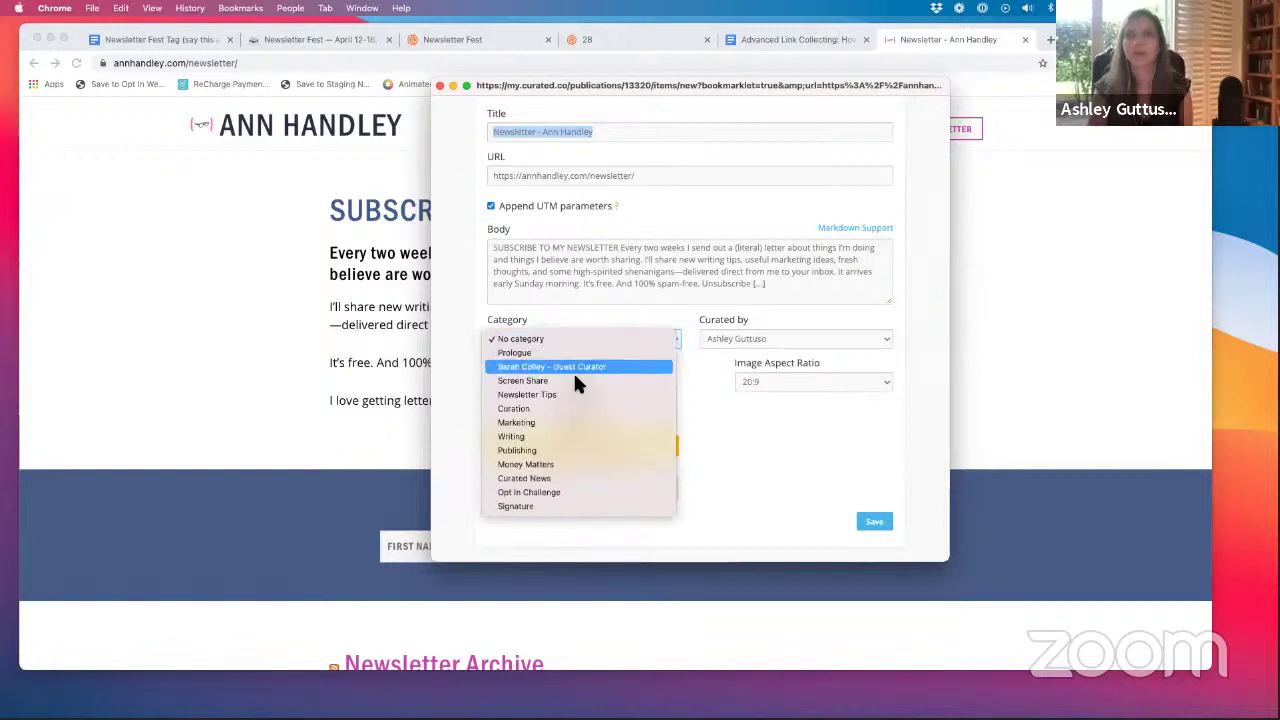
pyautogui.click(537, 480)
pyautogui.click(880, 522)
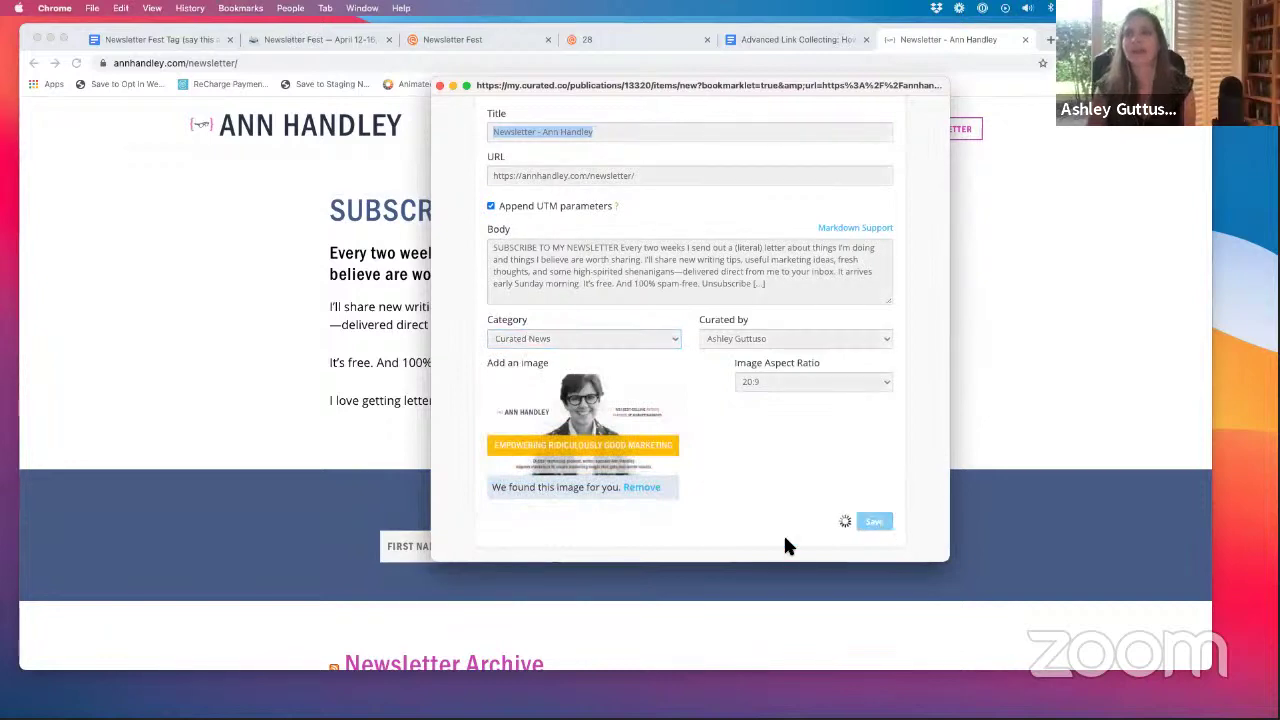
pyautogui.scroll(-2, 930, 357)
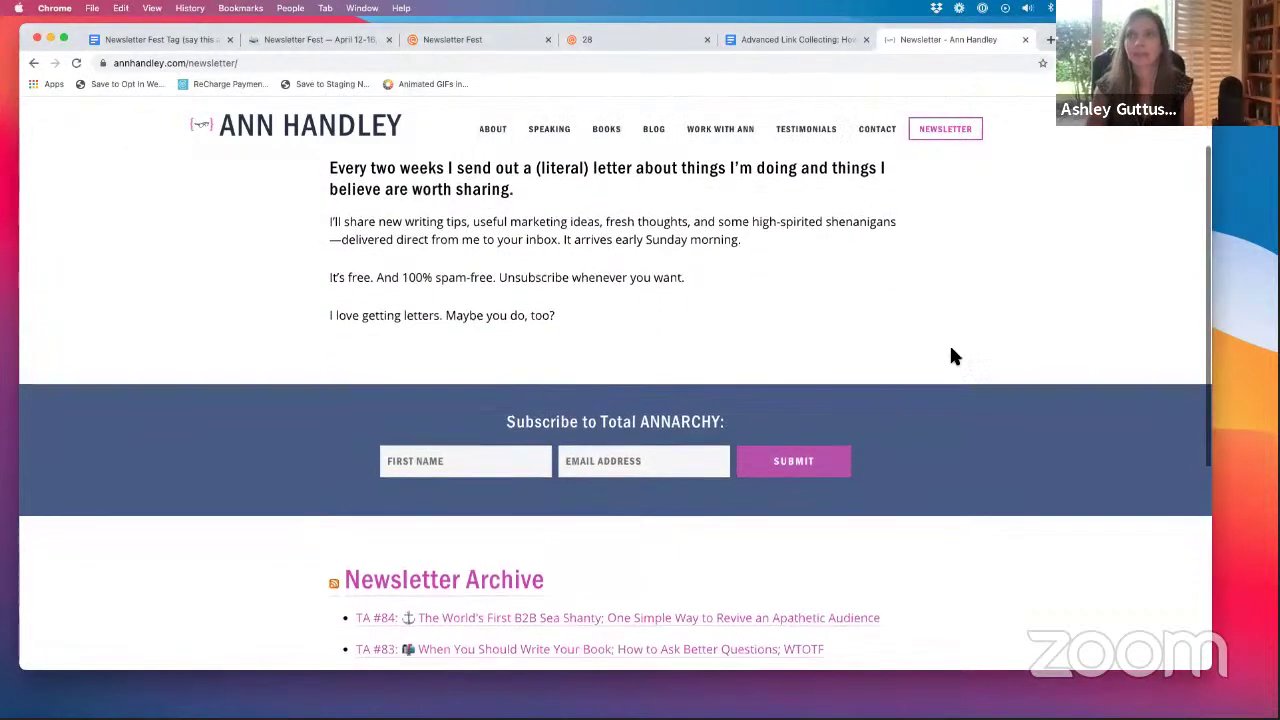
pyautogui.scroll(-1, 940, 365)
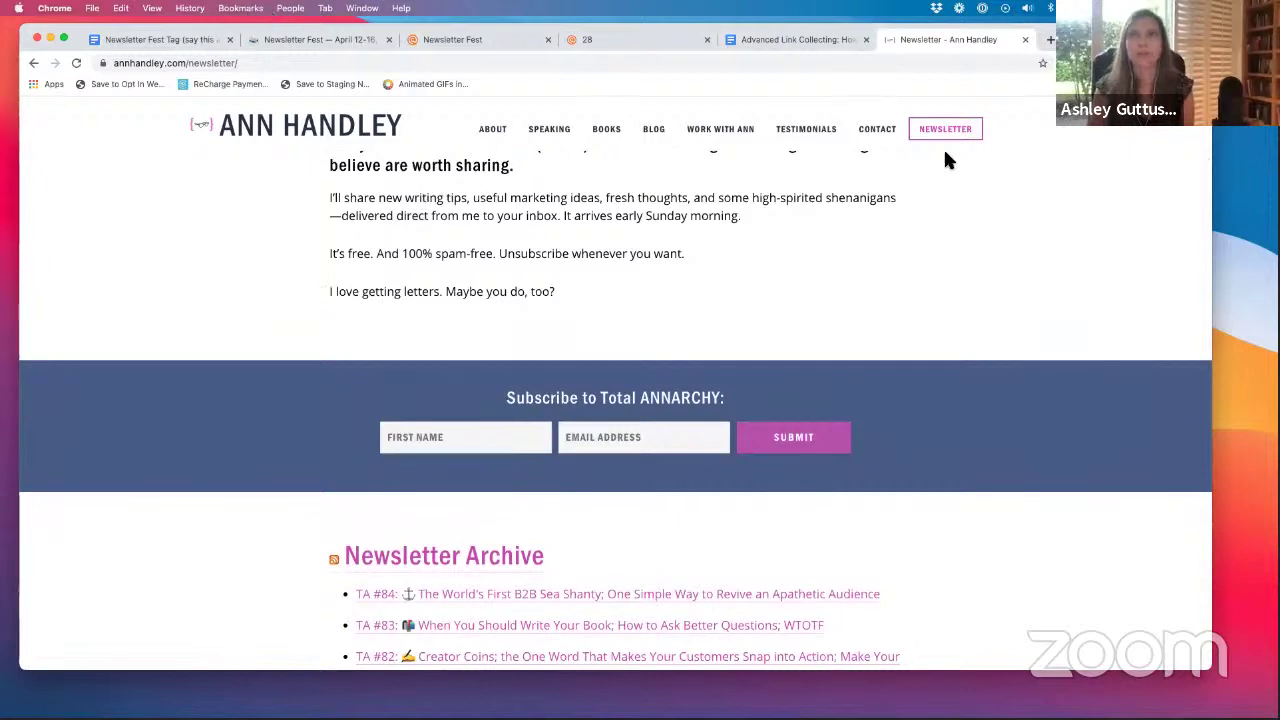
pyautogui.click(620, 36)
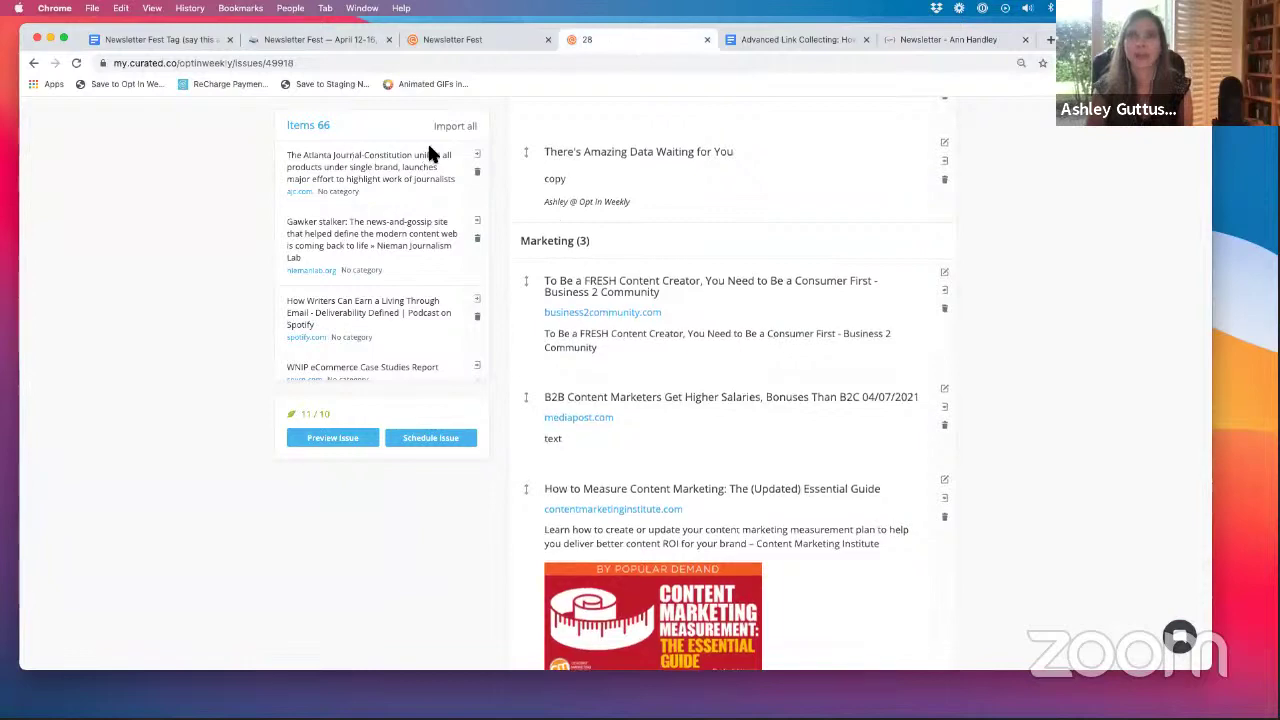
# - Reload Issue 28 and add the newly collected Total ANNARCHY link to it
pyautogui.scroll(5, 427, 140)
pyautogui.click(74, 60)
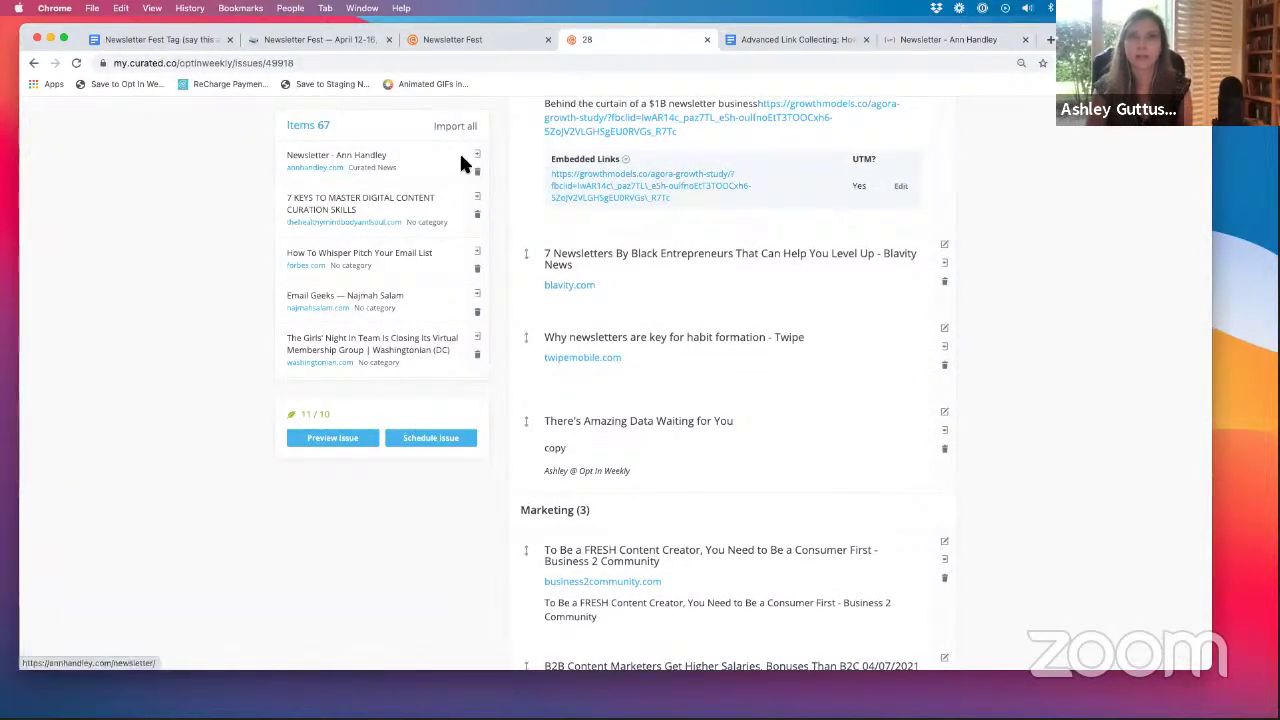
pyautogui.click(479, 161)
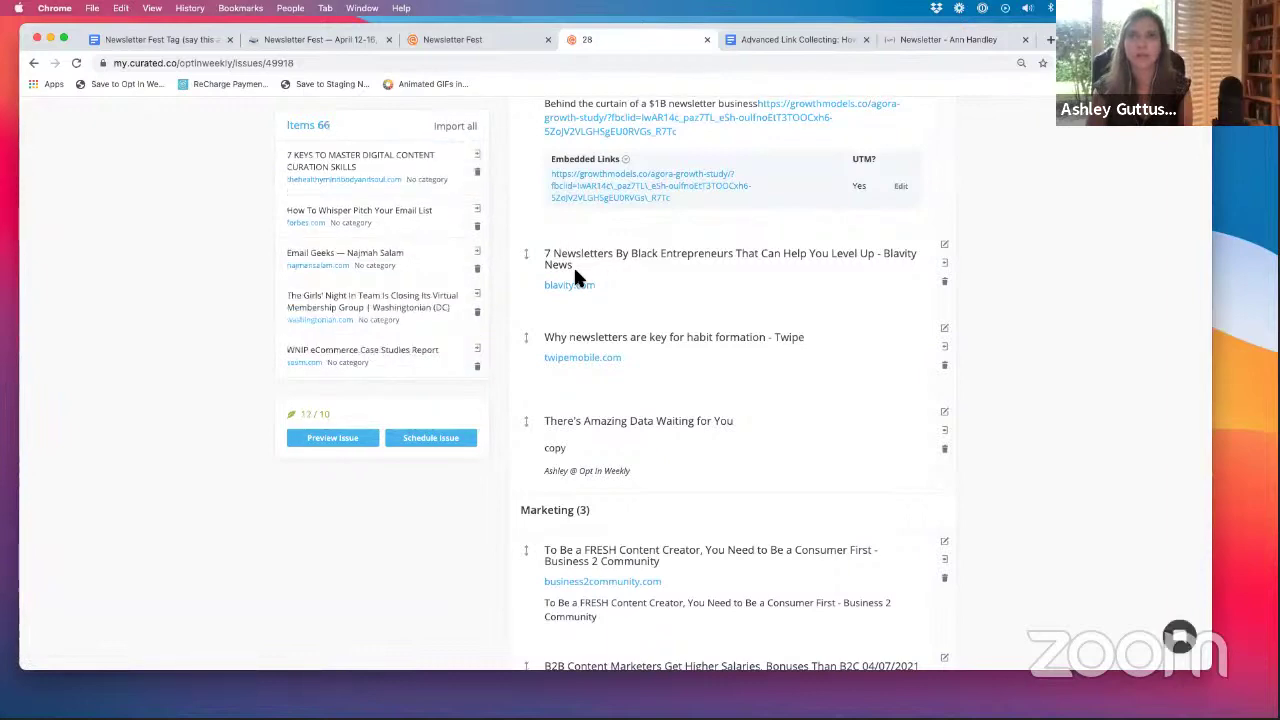
pyautogui.scroll(-10, 613, 287)
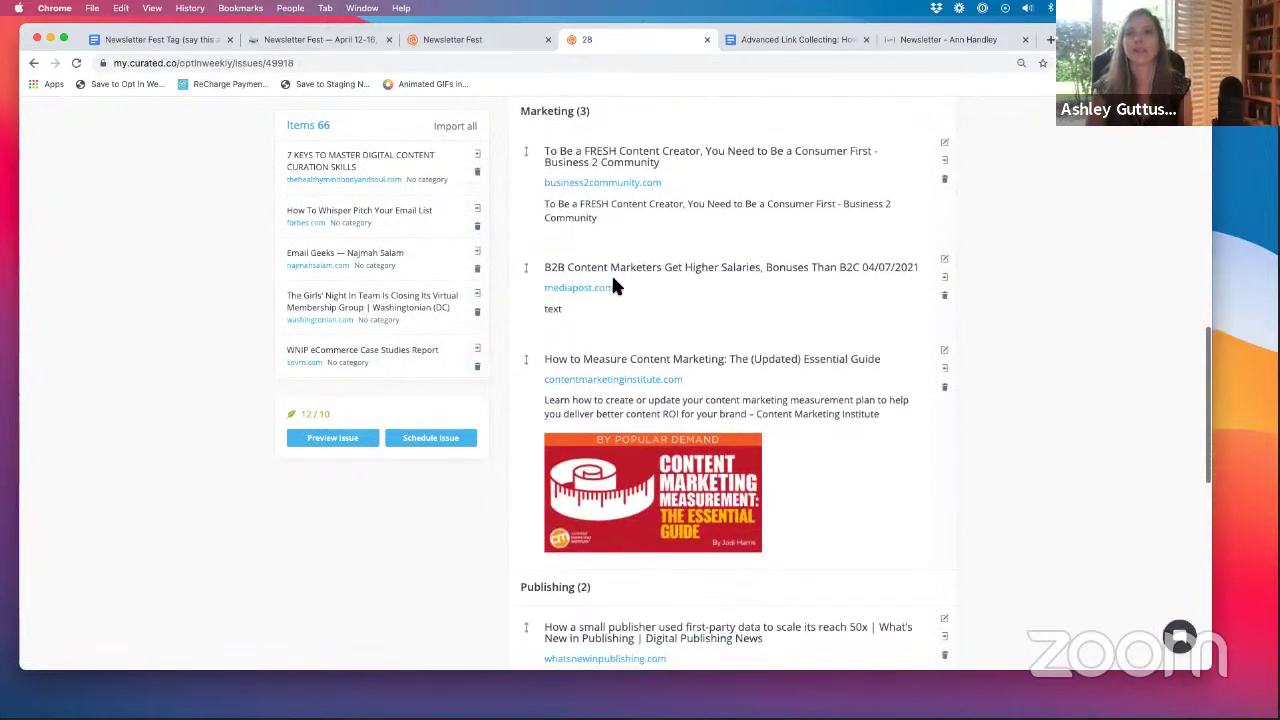
pyautogui.scroll(-6, 615, 287)
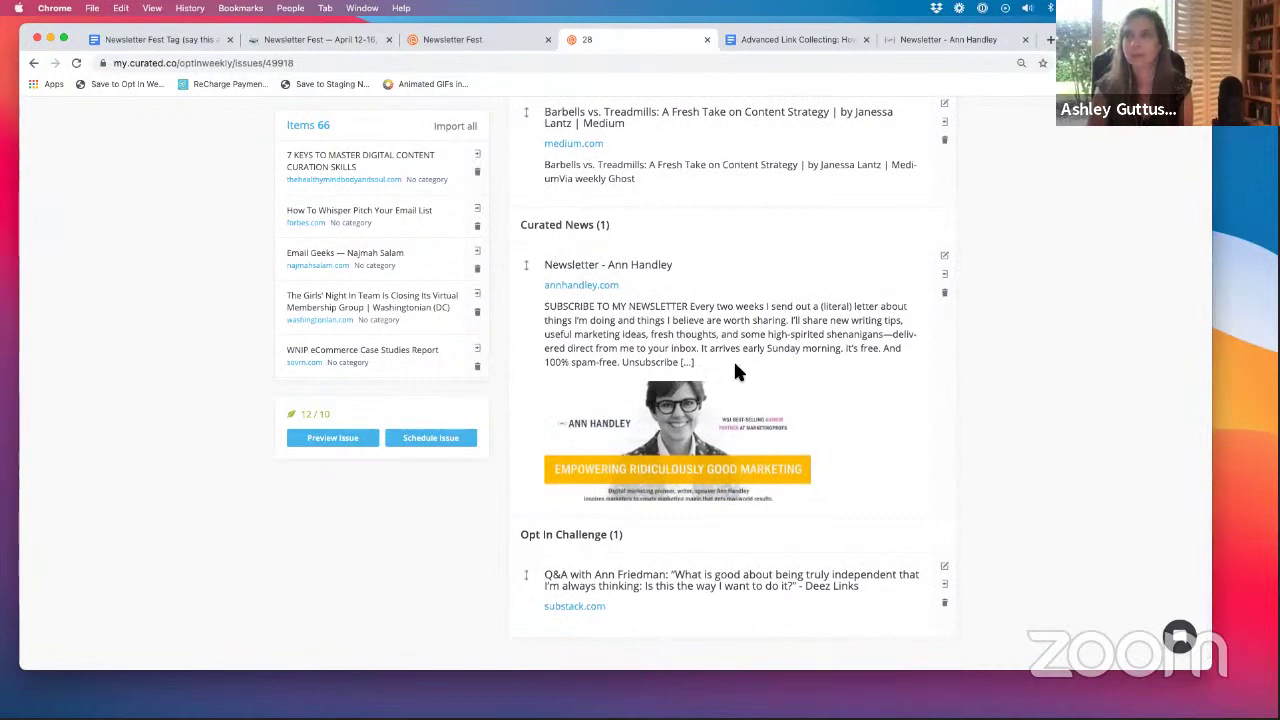
pyautogui.scroll(1, 690, 342)
pyautogui.scroll(8, 691, 342)
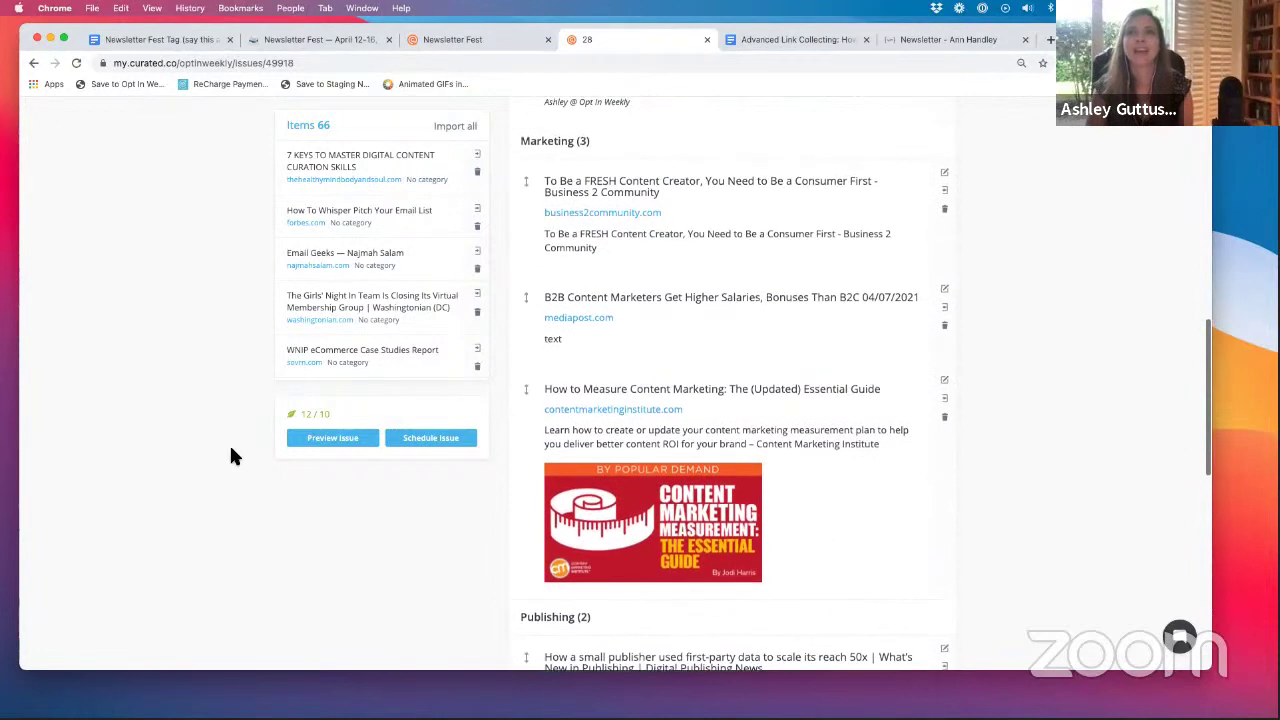
# - Move There's Amazing Data Waiting for You from Newsletter Tips up into the Prologue
pyautogui.moveTo(303, 413)
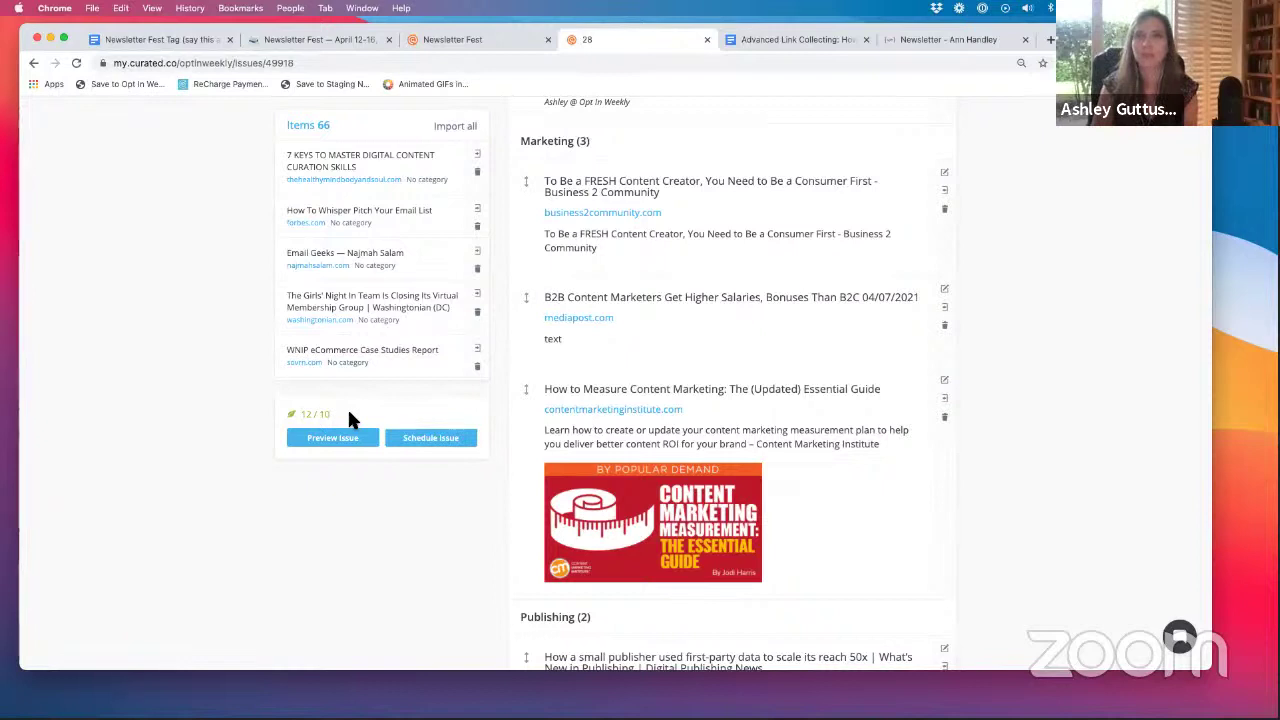
pyautogui.scroll(1, 349, 414)
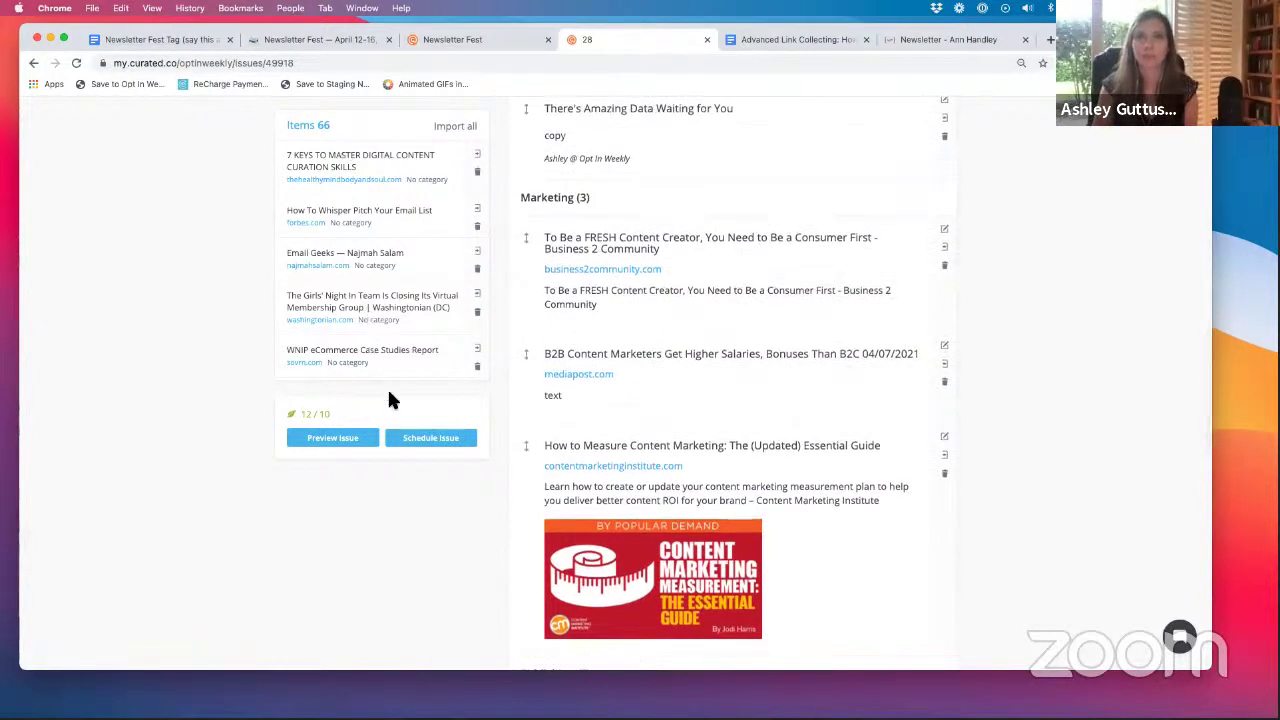
pyautogui.scroll(-1, 428, 478)
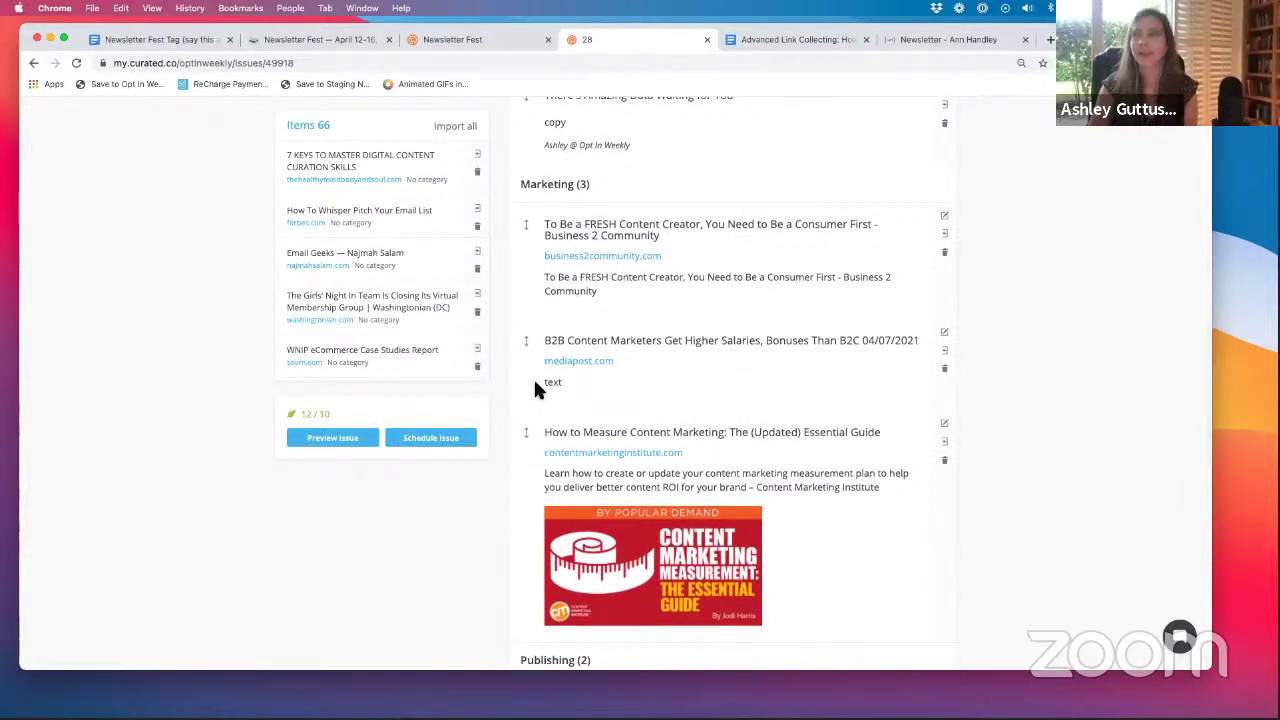
pyautogui.scroll(5, 640, 386)
pyautogui.scroll(1, 639, 385)
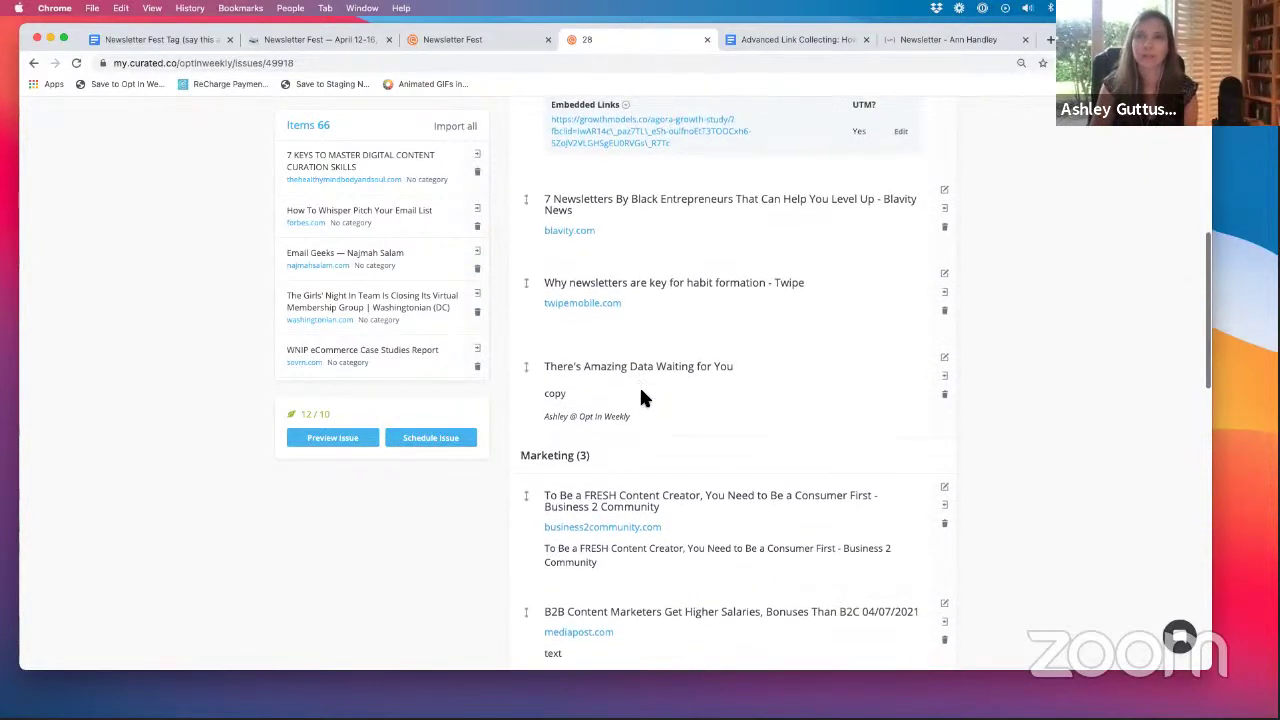
pyautogui.scroll(2, 619, 431)
pyautogui.scroll(1, 619, 444)
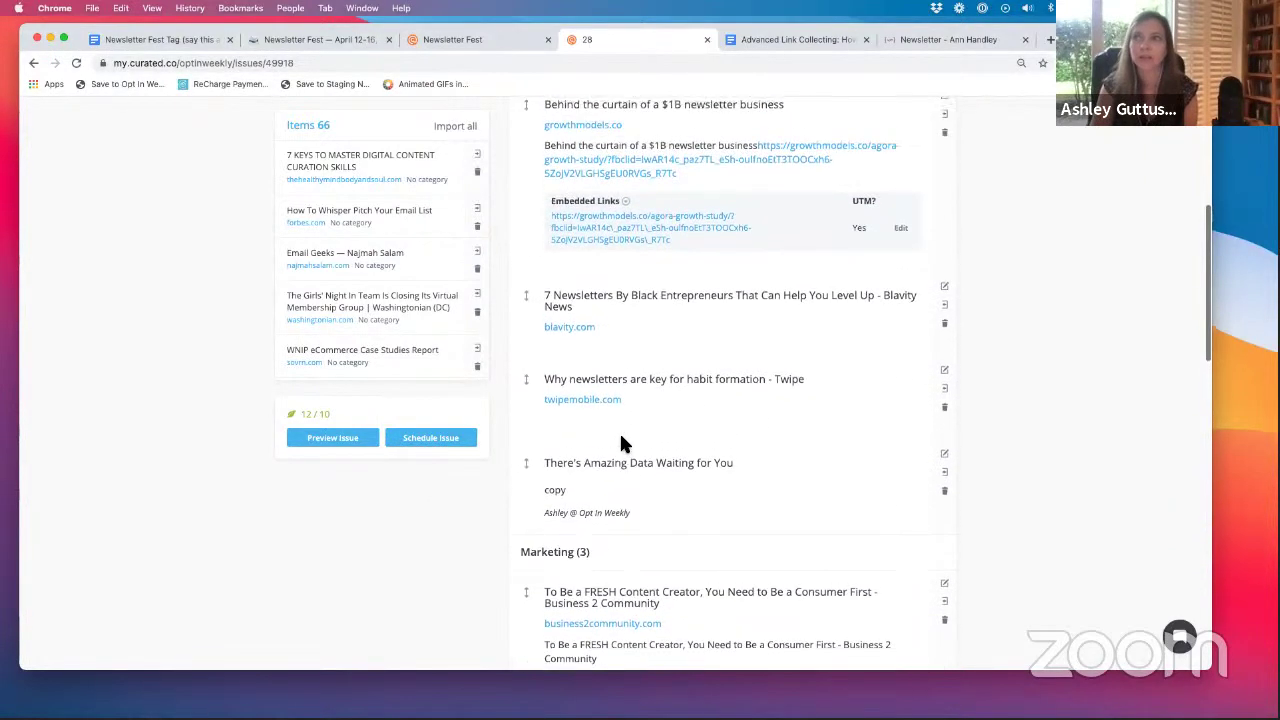
pyautogui.scroll(4, 640, 450)
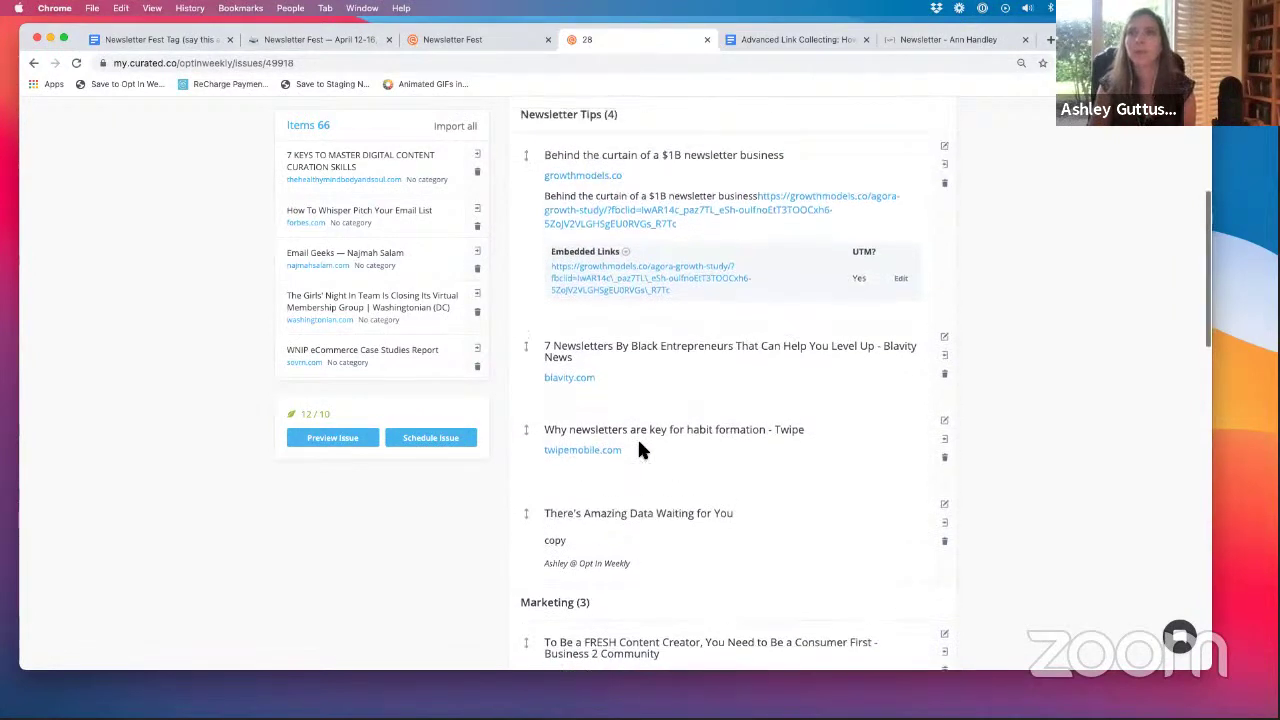
pyautogui.scroll(-3, 640, 450)
pyautogui.scroll(1, 640, 450)
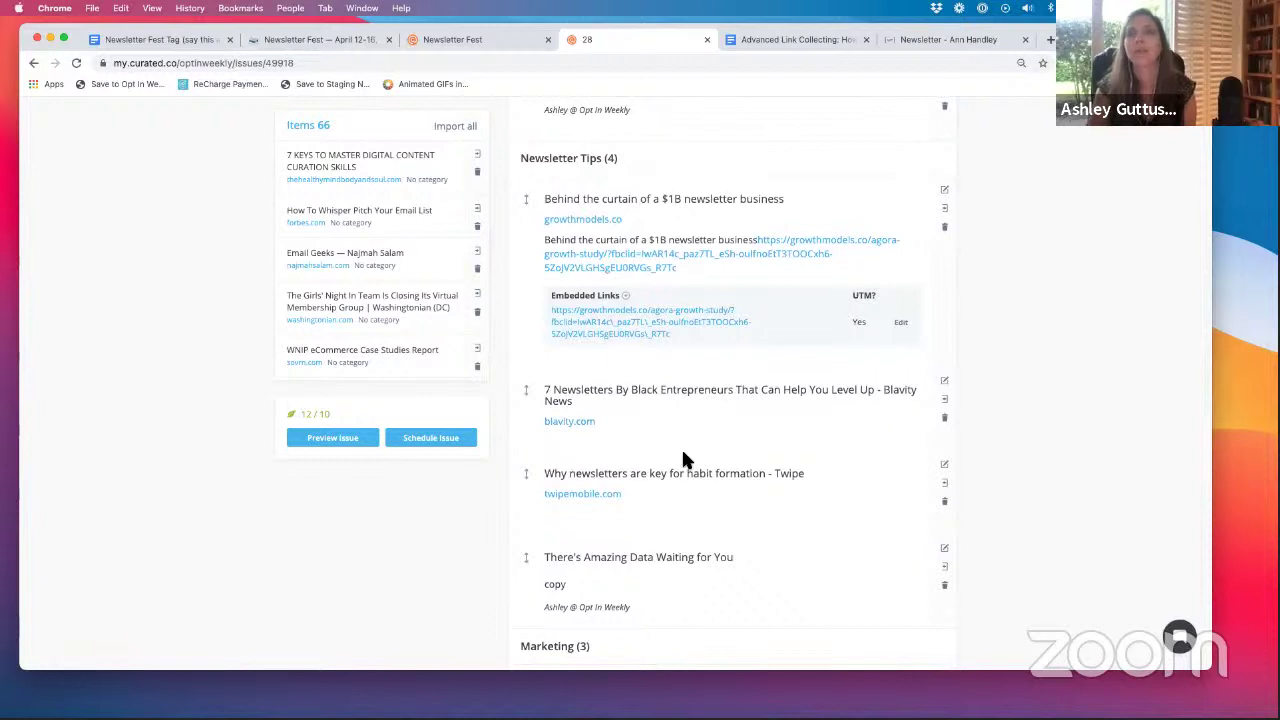
pyautogui.scroll(-3, 613, 455)
pyautogui.scroll(-1, 613, 456)
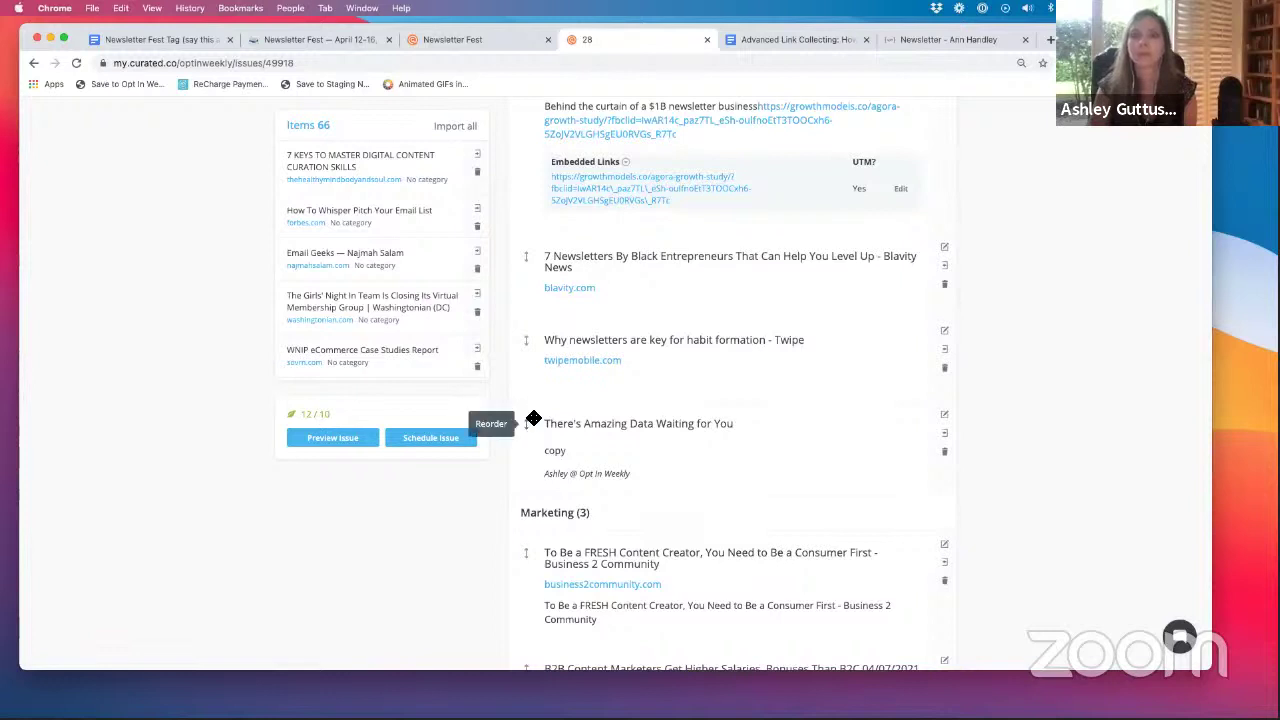
pyautogui.moveTo(530, 424); pyautogui.dragTo(593, 379)
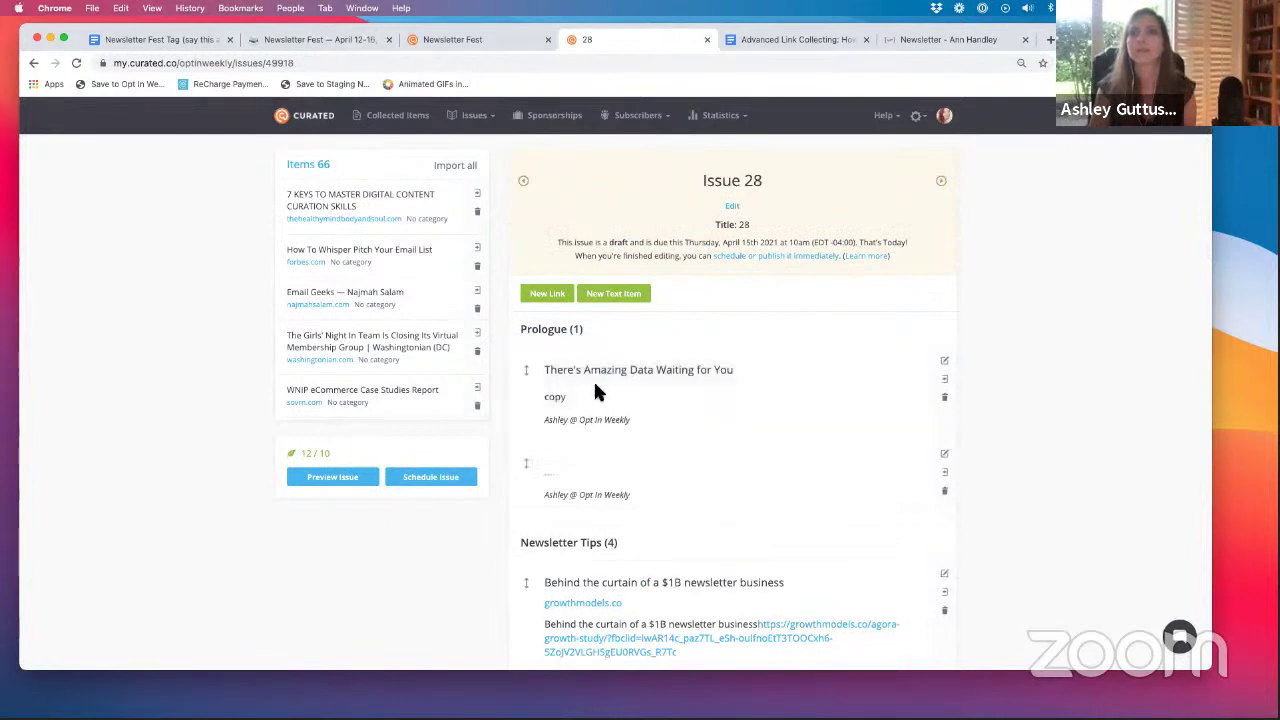
# - Delete the empty second Prologue item, then highlight the 'Behind the curtain' title text
pyautogui.scroll(-1, 801, 375)
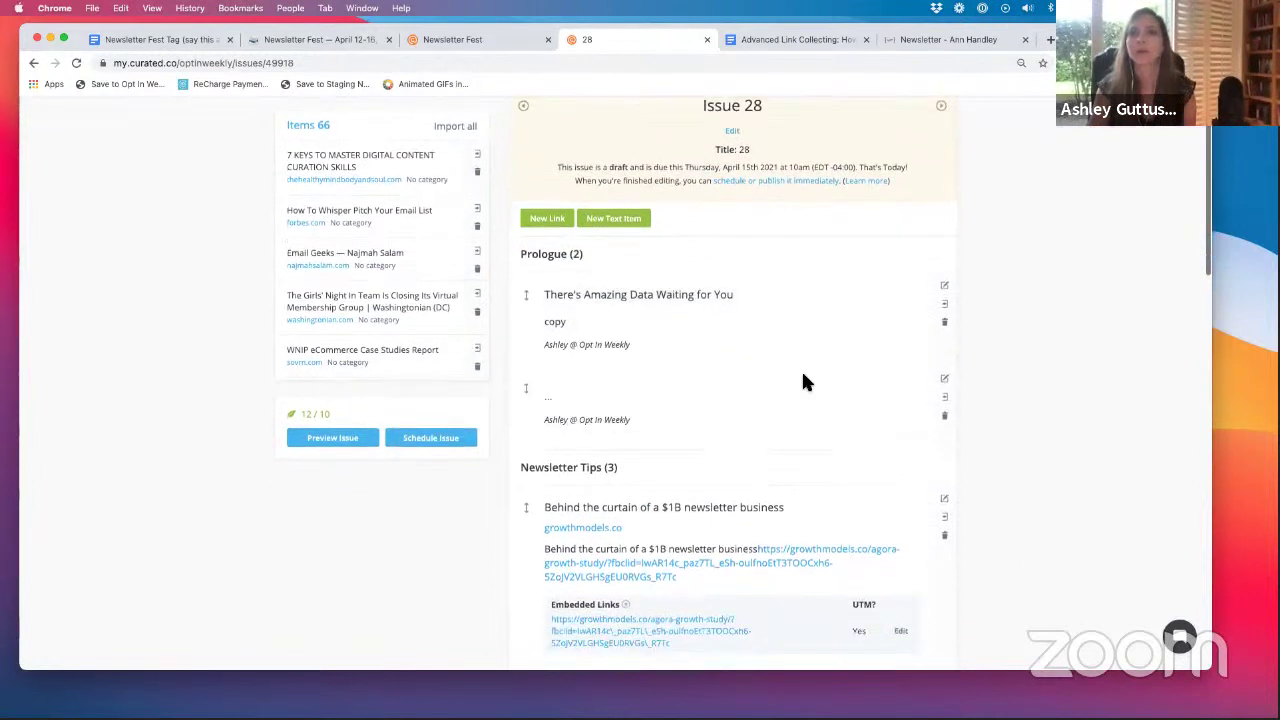
pyautogui.click(944, 405)
pyautogui.click(740, 139)
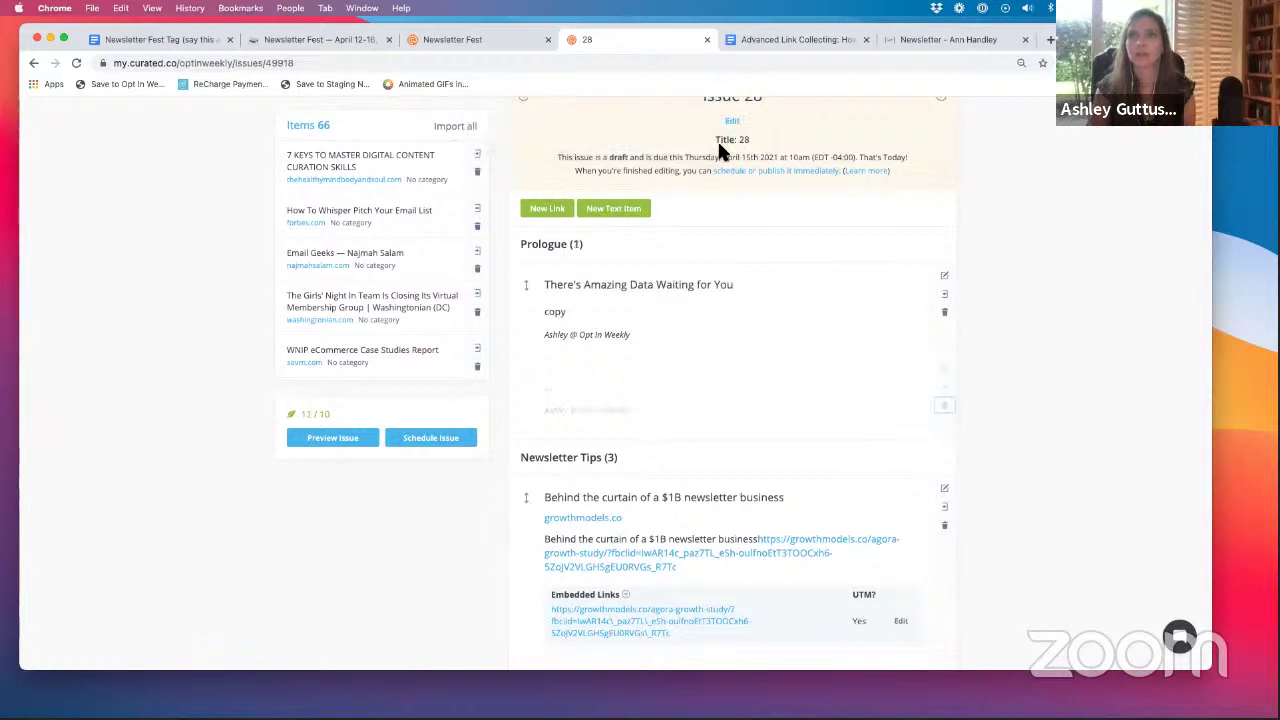
pyautogui.scroll(-5, 623, 370)
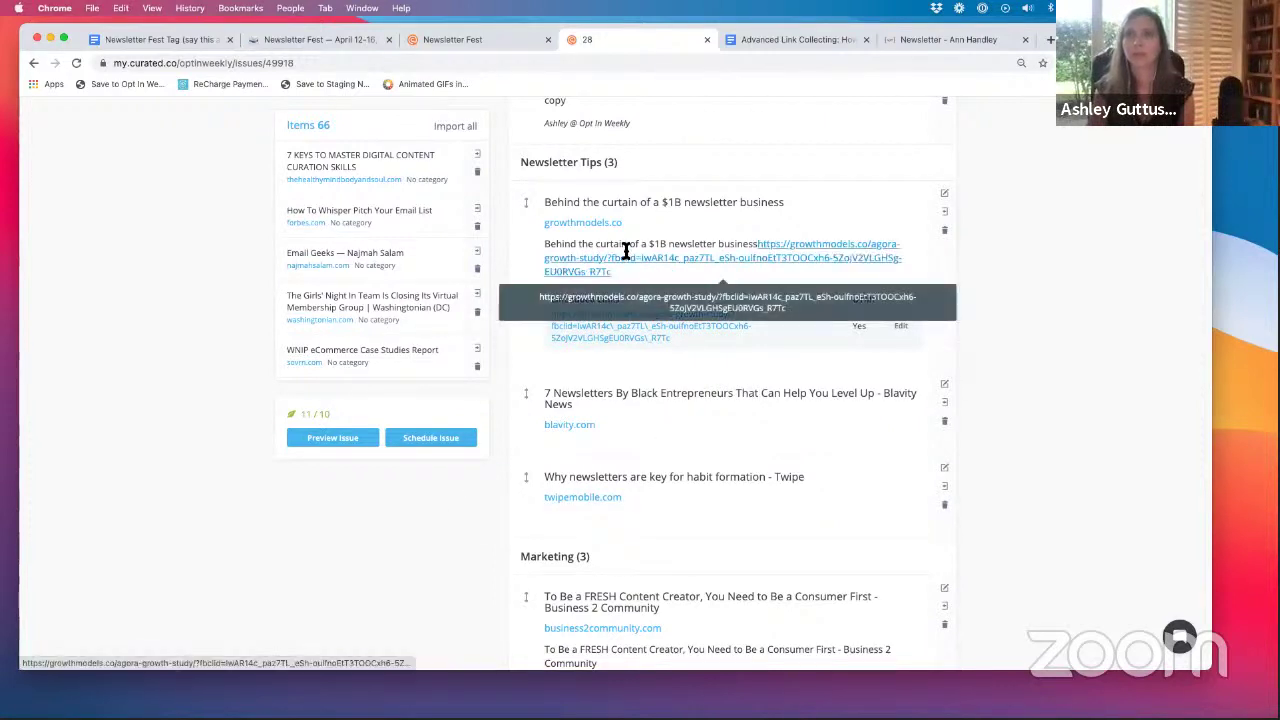
pyautogui.moveTo(544, 202); pyautogui.dragTo(783, 205)
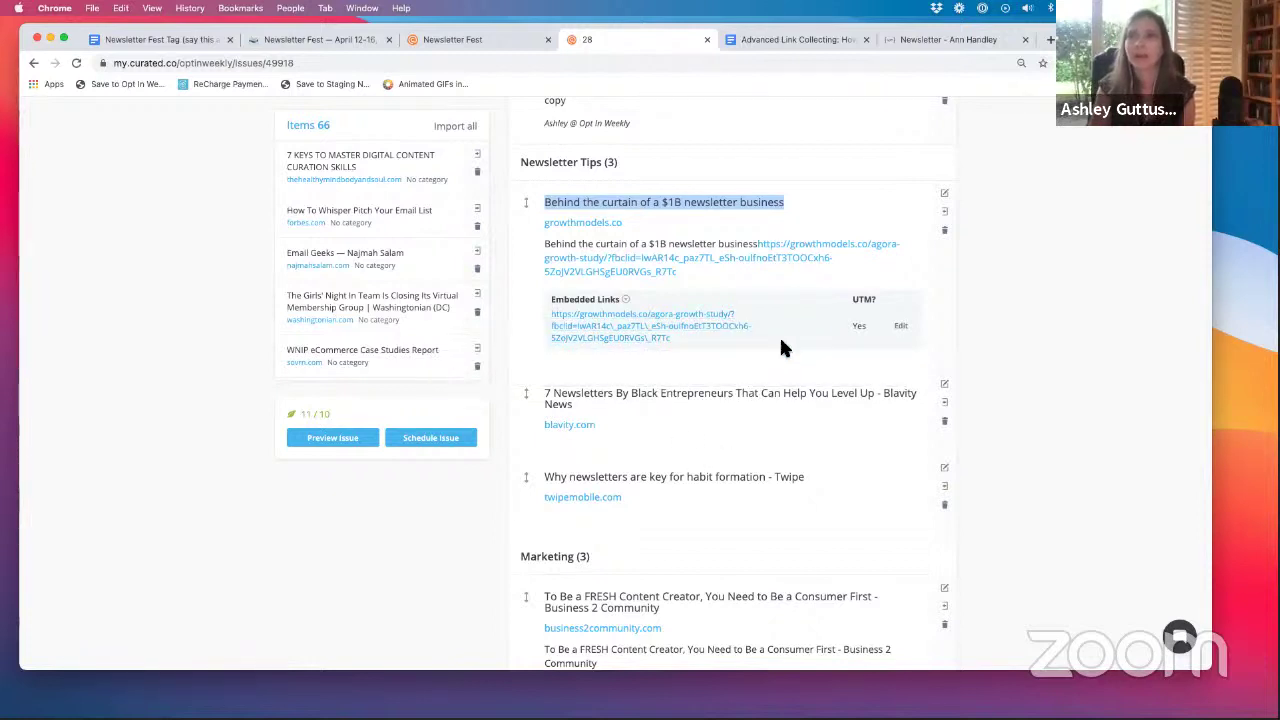
# - Open the linked Twipe article 'Why newsletters are key for habit formation' and read through it
pyautogui.click(608, 497)
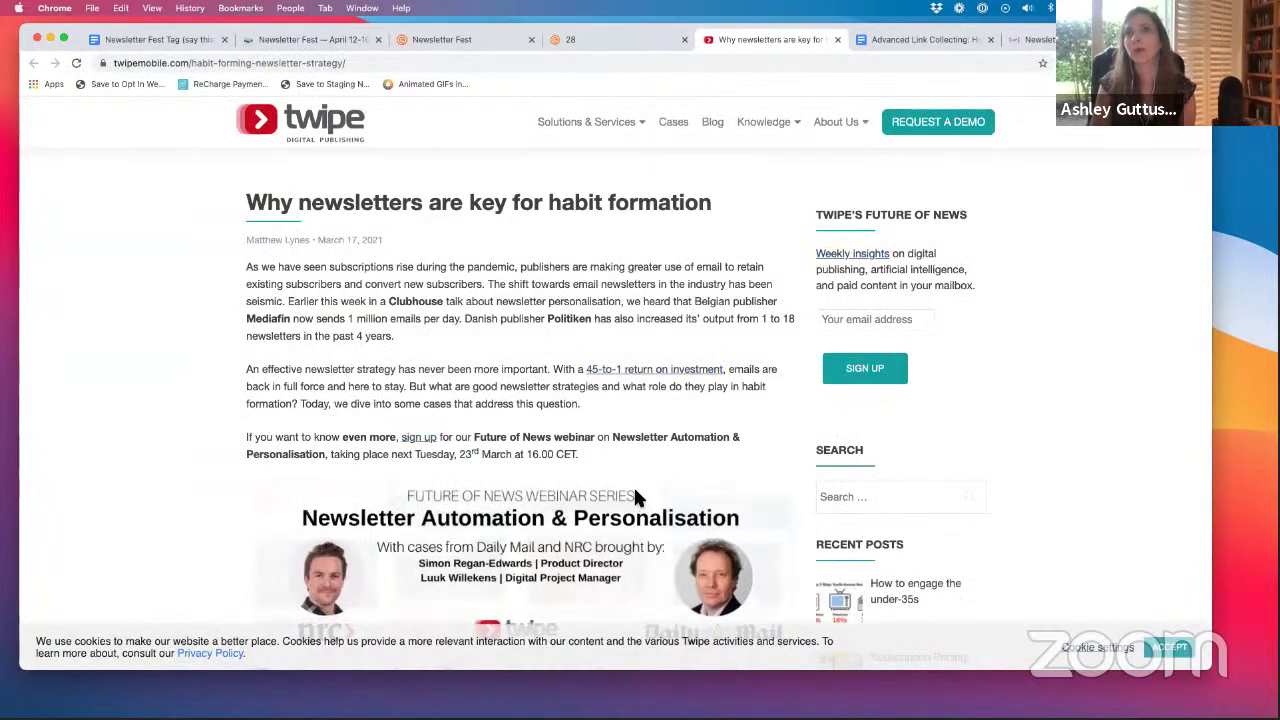
pyautogui.scroll(-10, 511, 430)
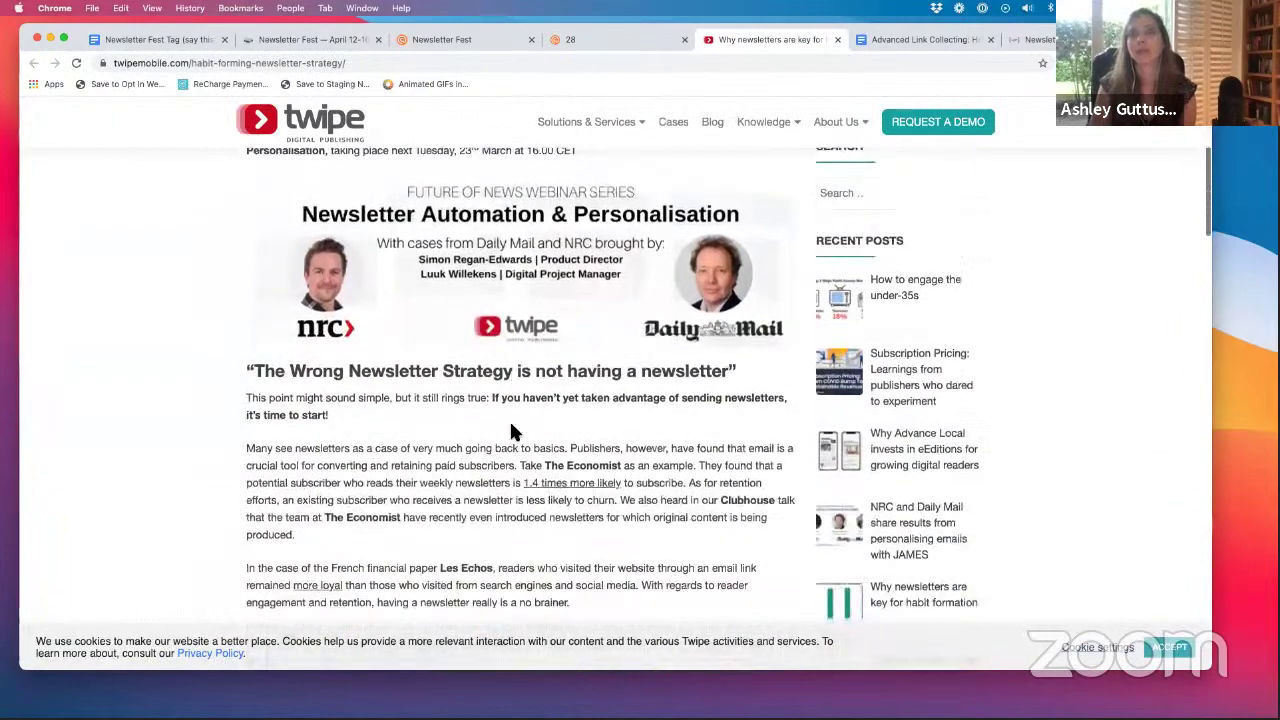
pyautogui.scroll(-4, 511, 430)
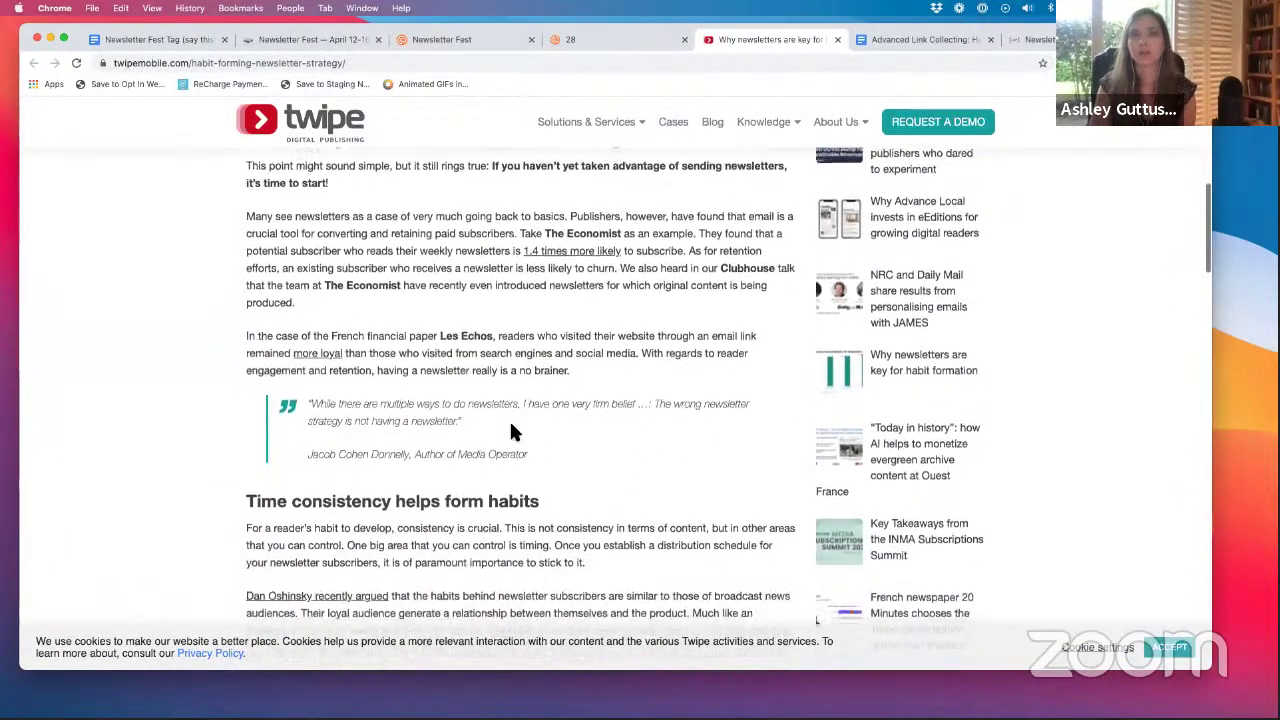
pyautogui.scroll(-8, 511, 430)
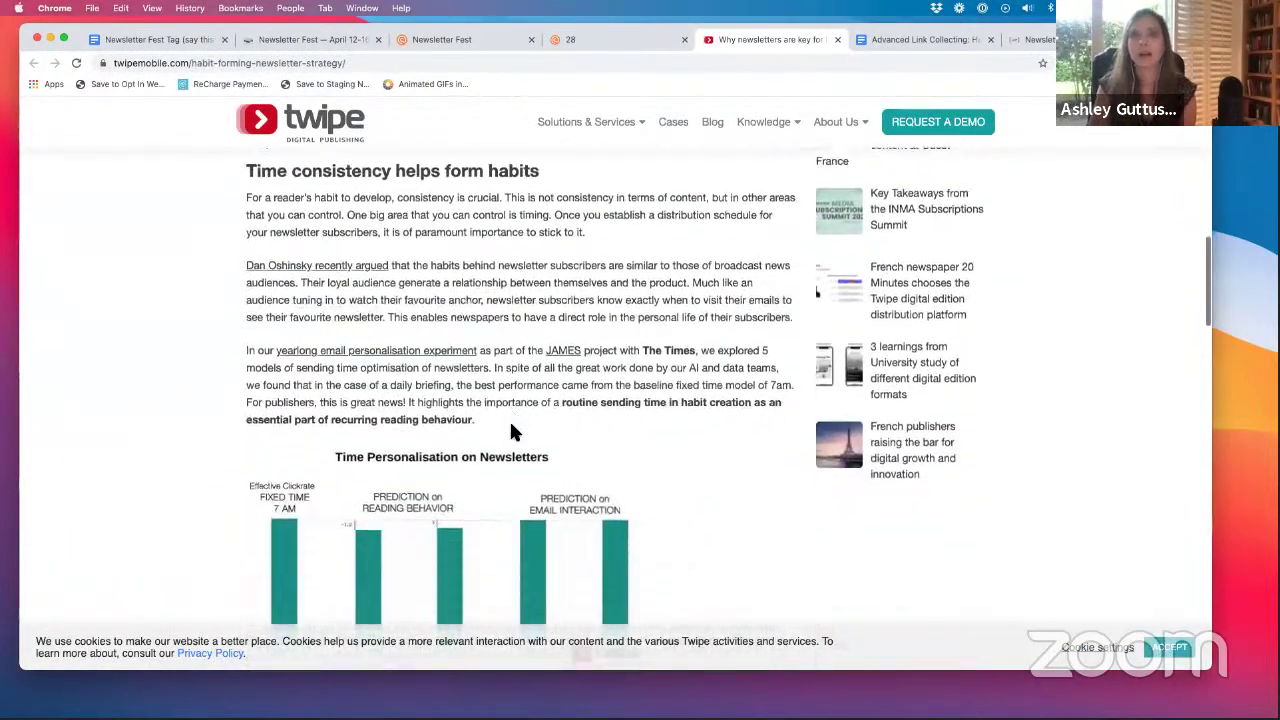
pyautogui.scroll(-5, 511, 430)
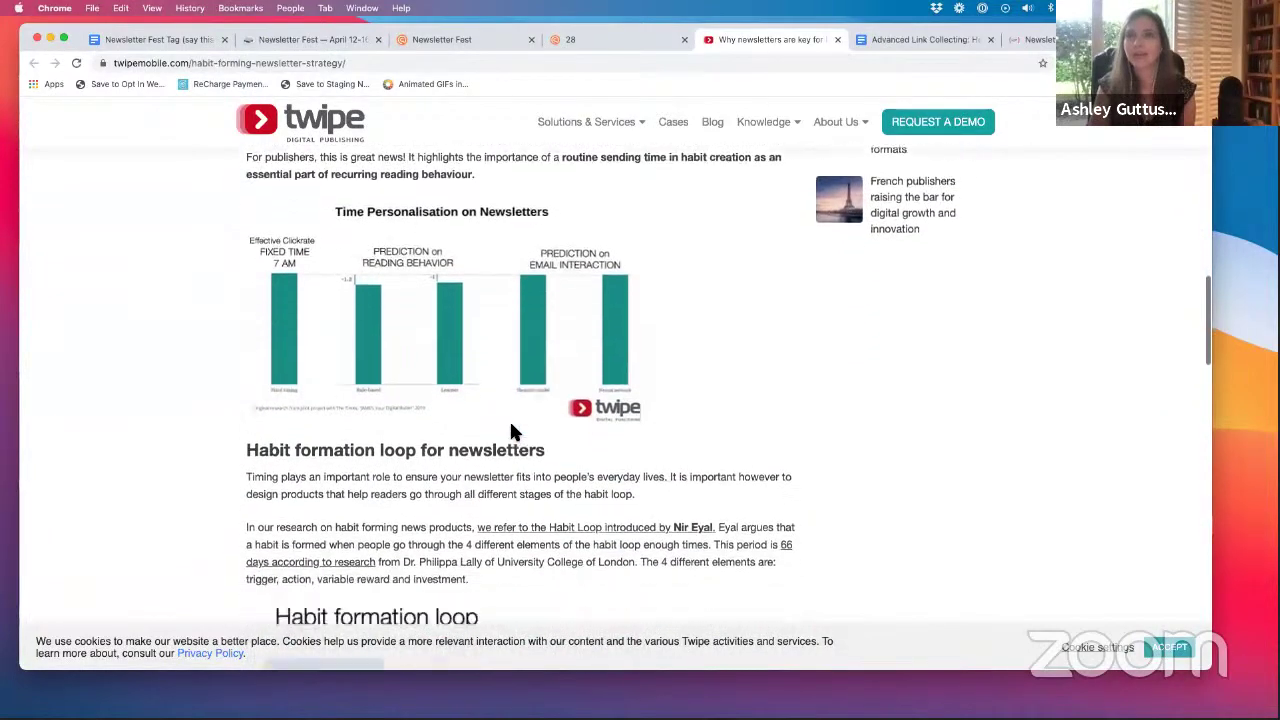
pyautogui.scroll(8, 511, 429)
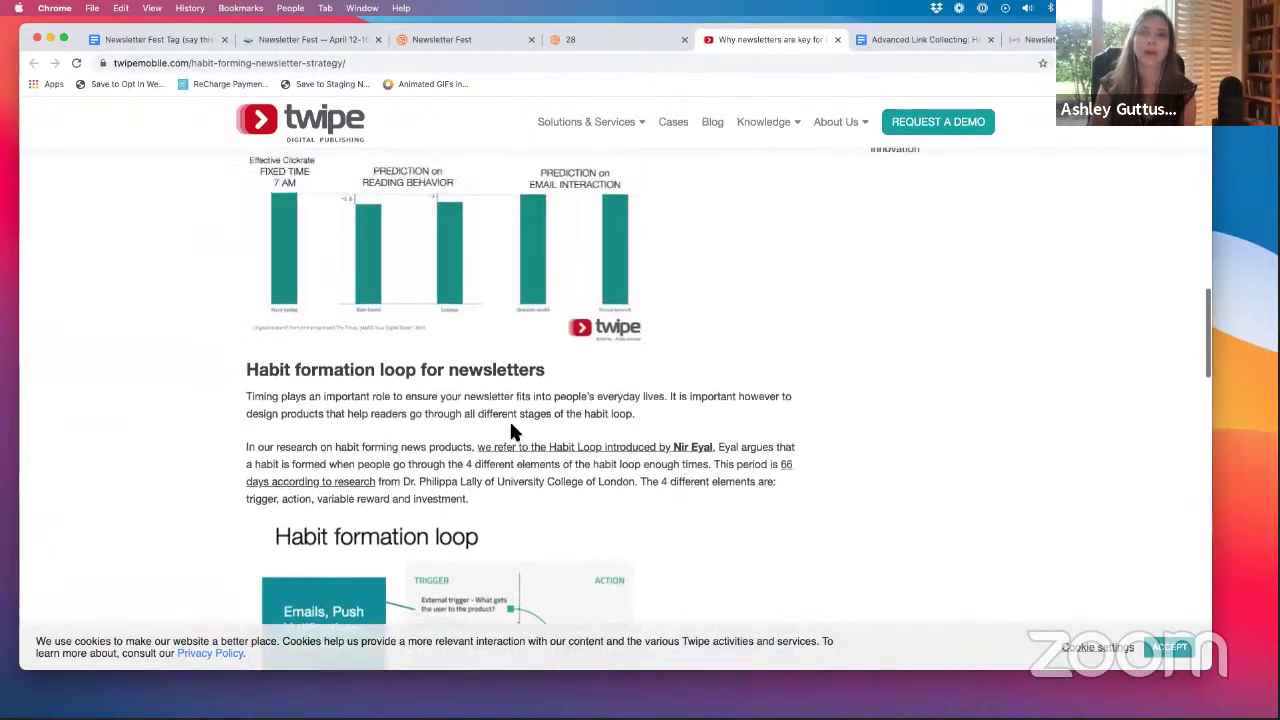
pyautogui.scroll(12, 511, 430)
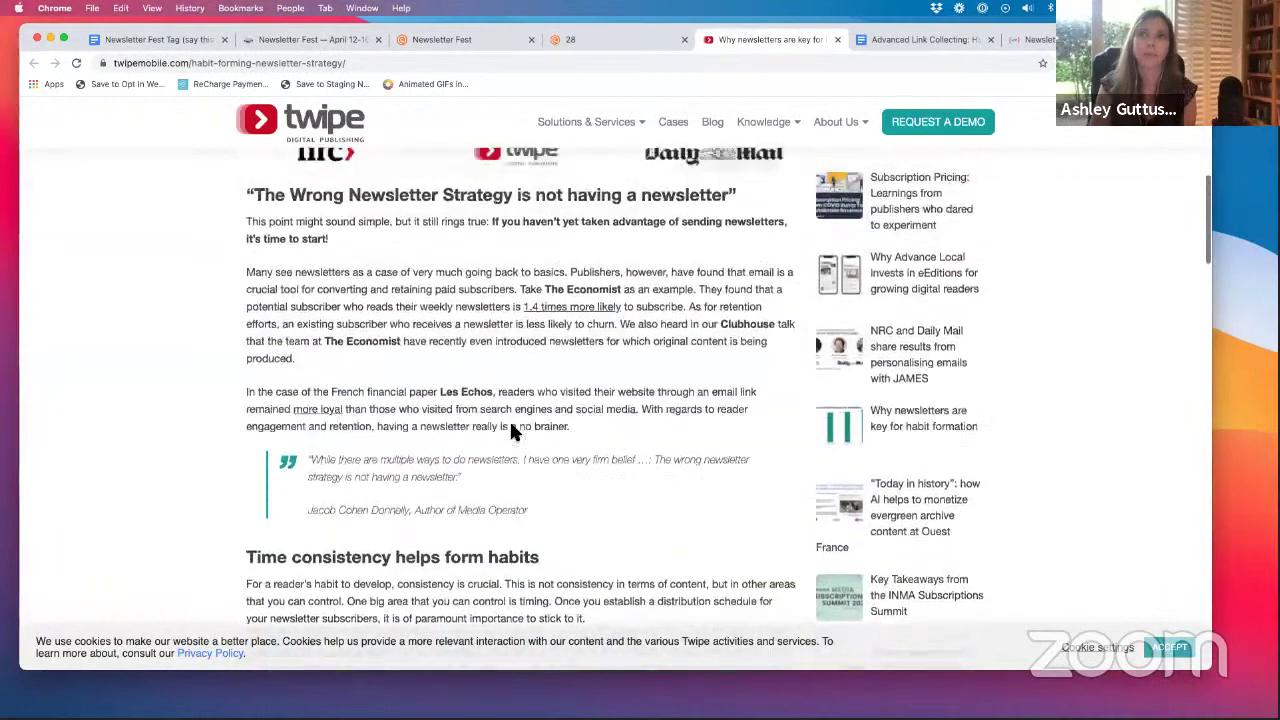
pyautogui.scroll(4, 511, 430)
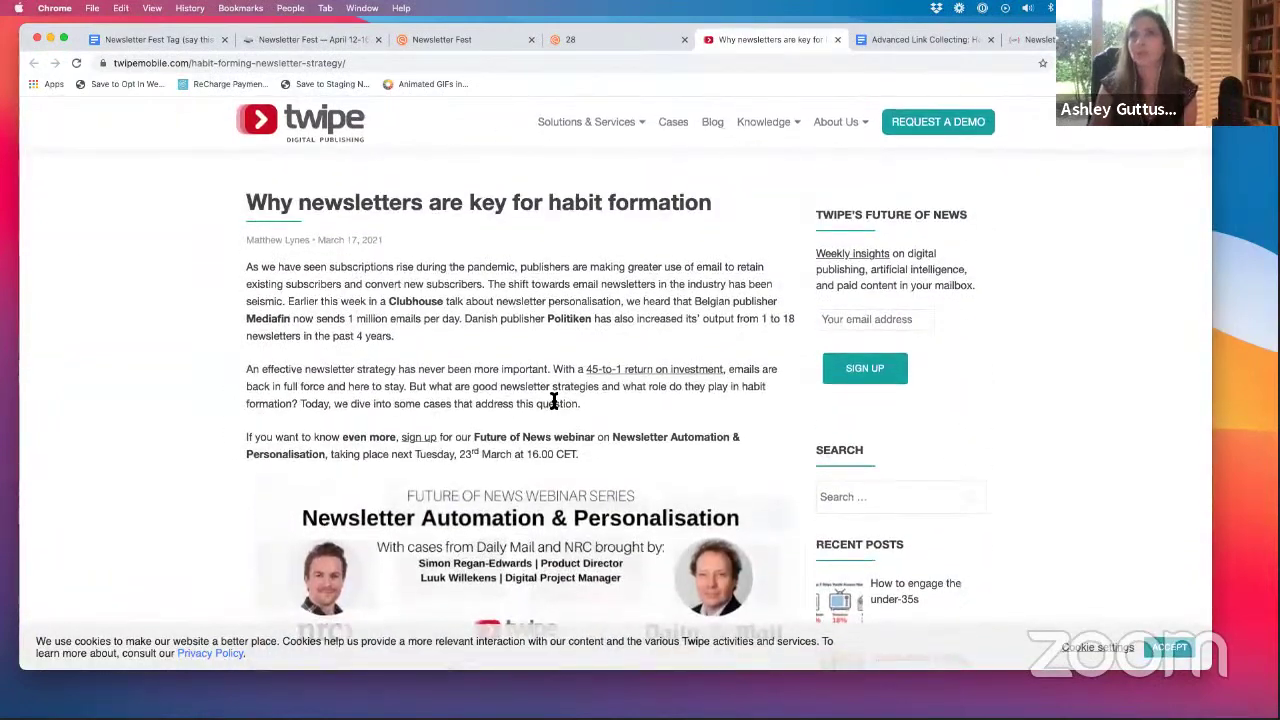
# - Send the Twipe habit-formation item out of Issue 28 back to collected items
pyautogui.click(603, 35)
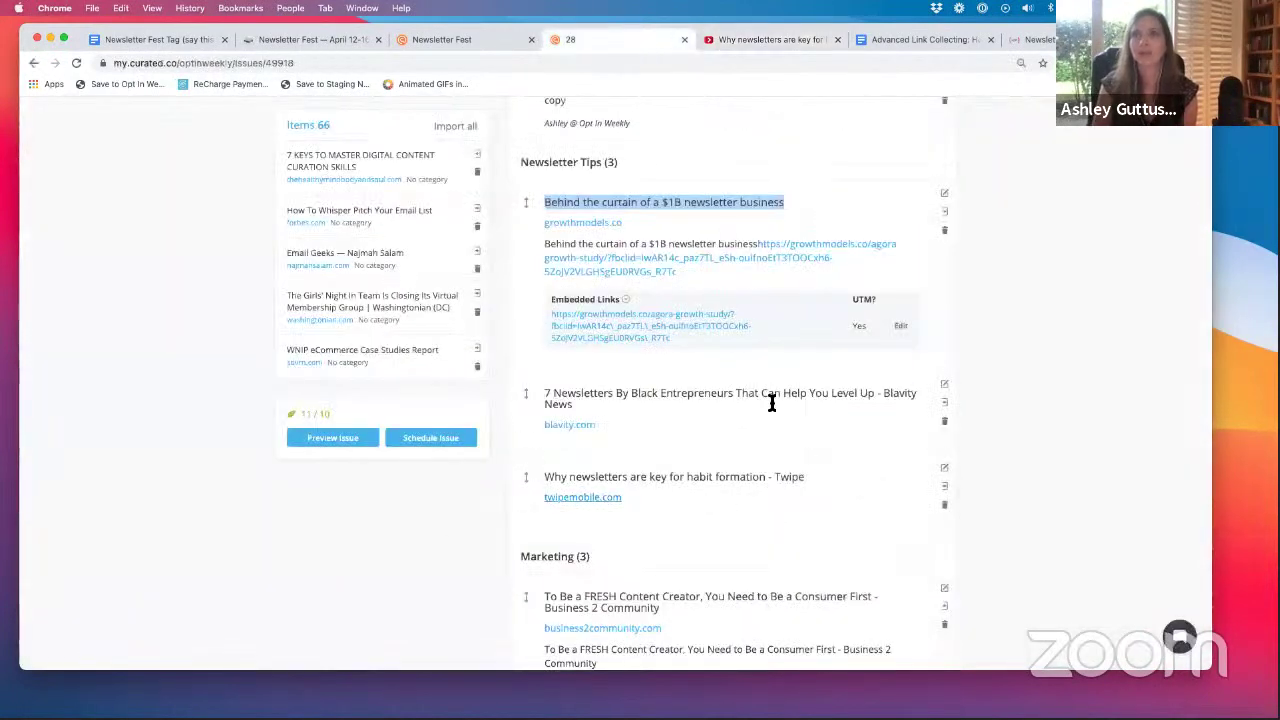
pyautogui.scroll(-3, 797, 431)
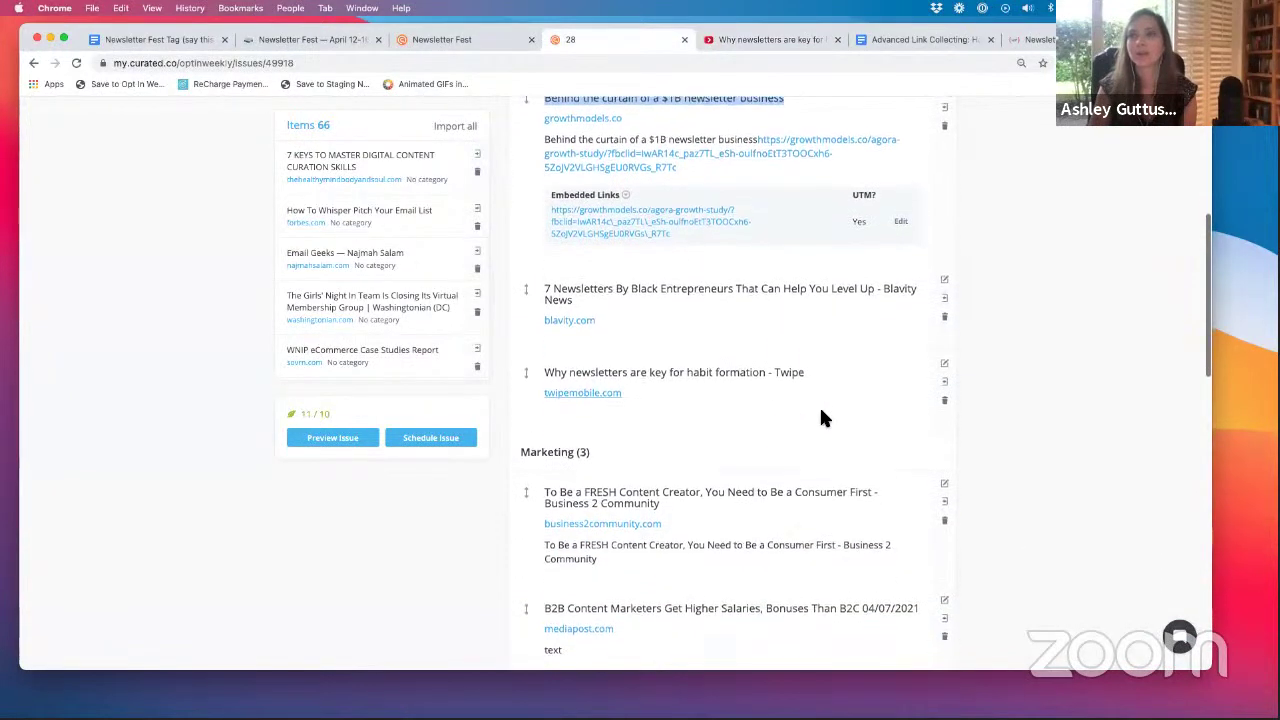
pyautogui.click(944, 378)
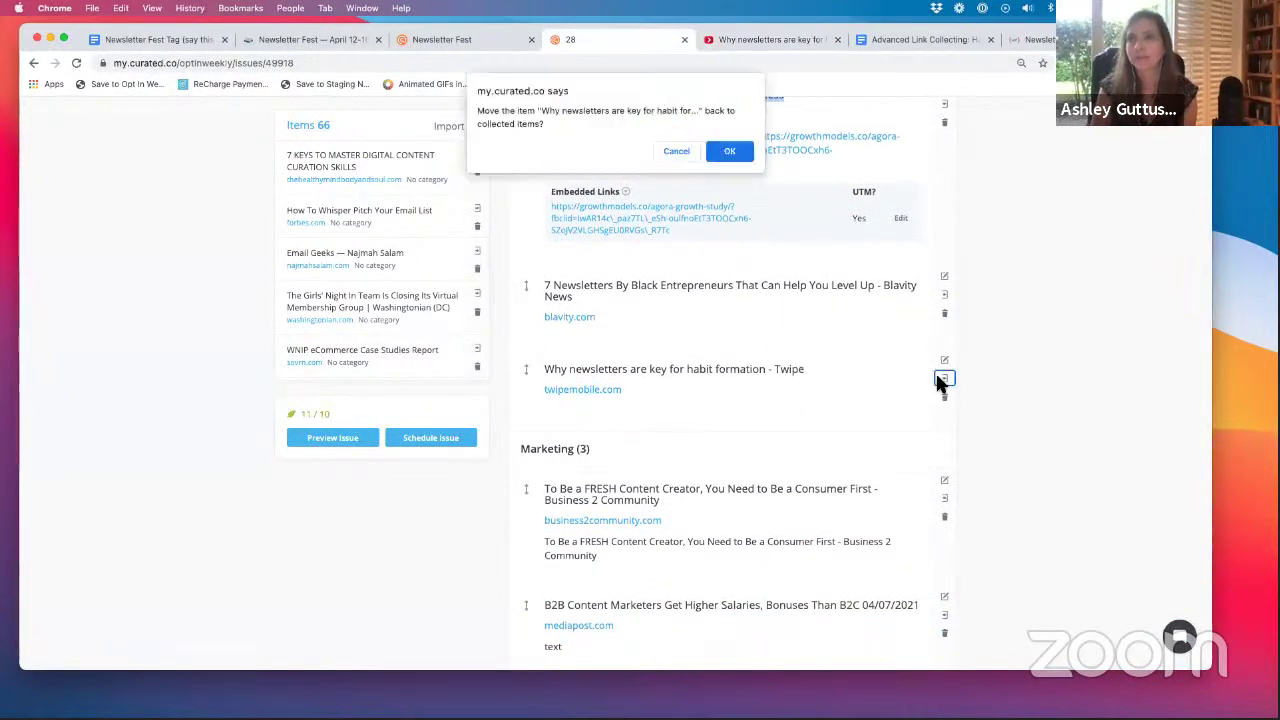
pyautogui.click(729, 153)
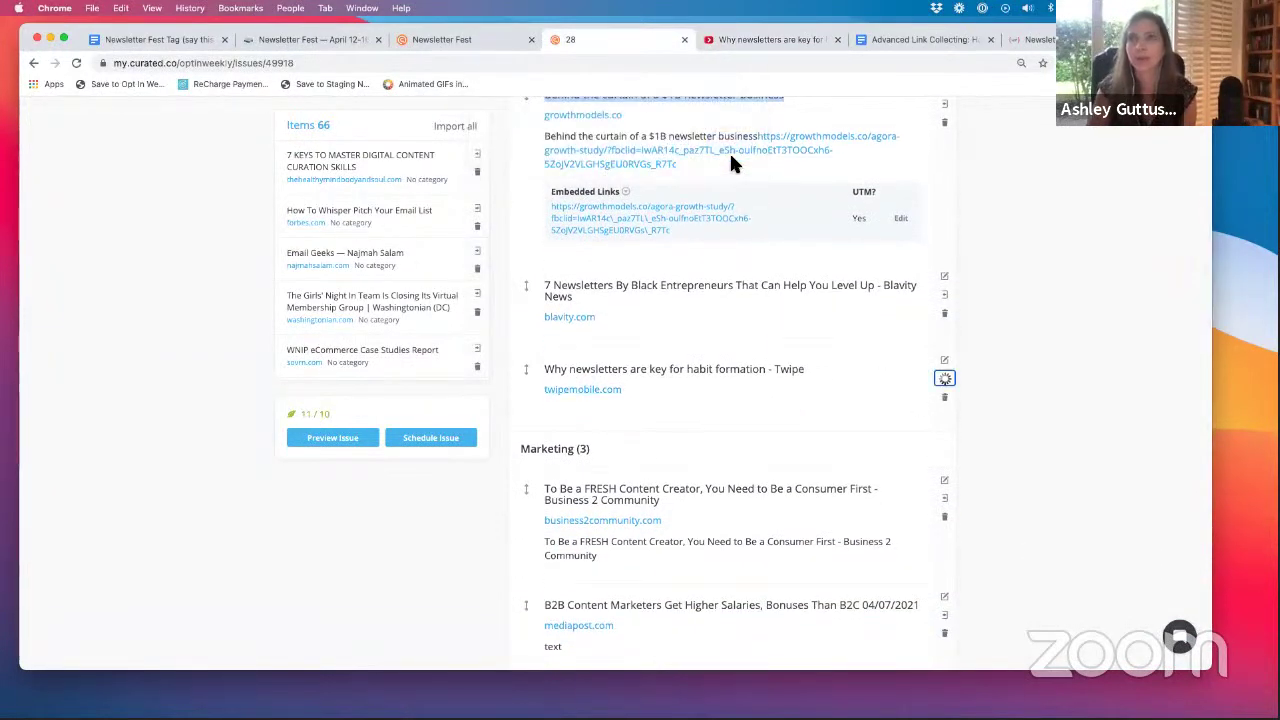
# - Clear the title selection and start editing the 7 Newsletters By Black Entrepreneurs item
pyautogui.scroll(1, 693, 340)
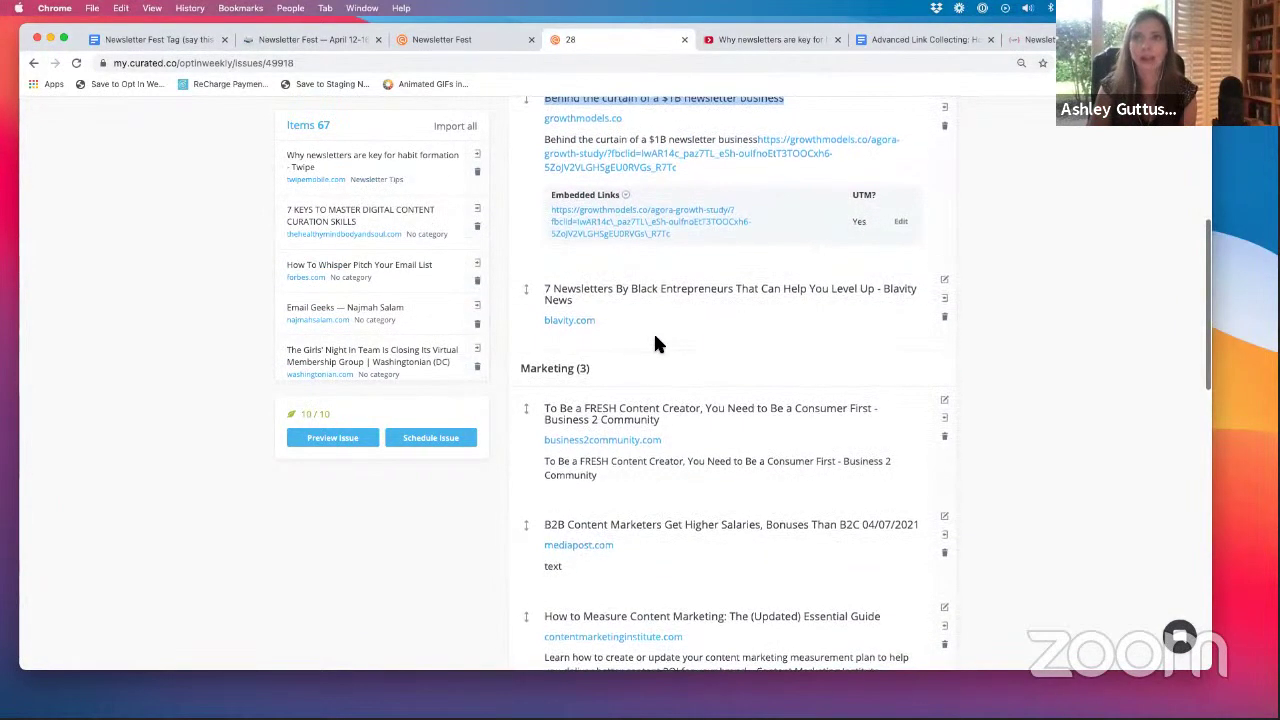
pyautogui.scroll(2, 660, 340)
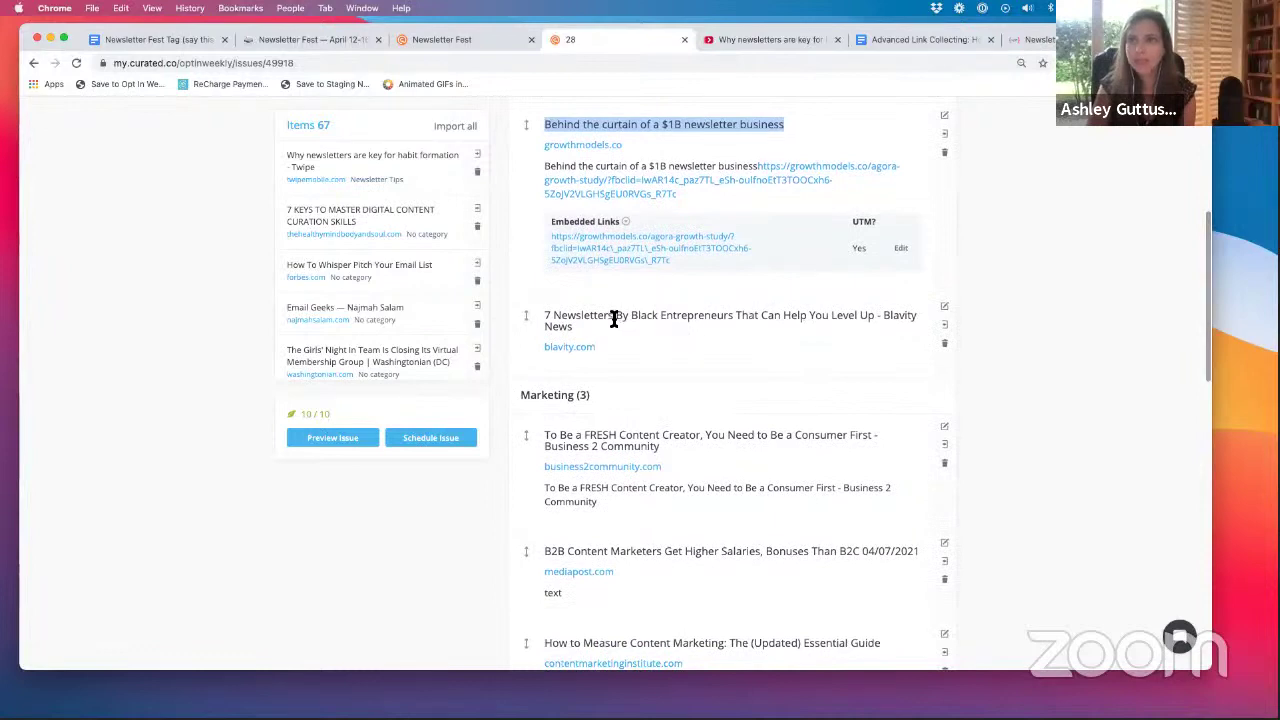
pyautogui.scroll(1, 648, 342)
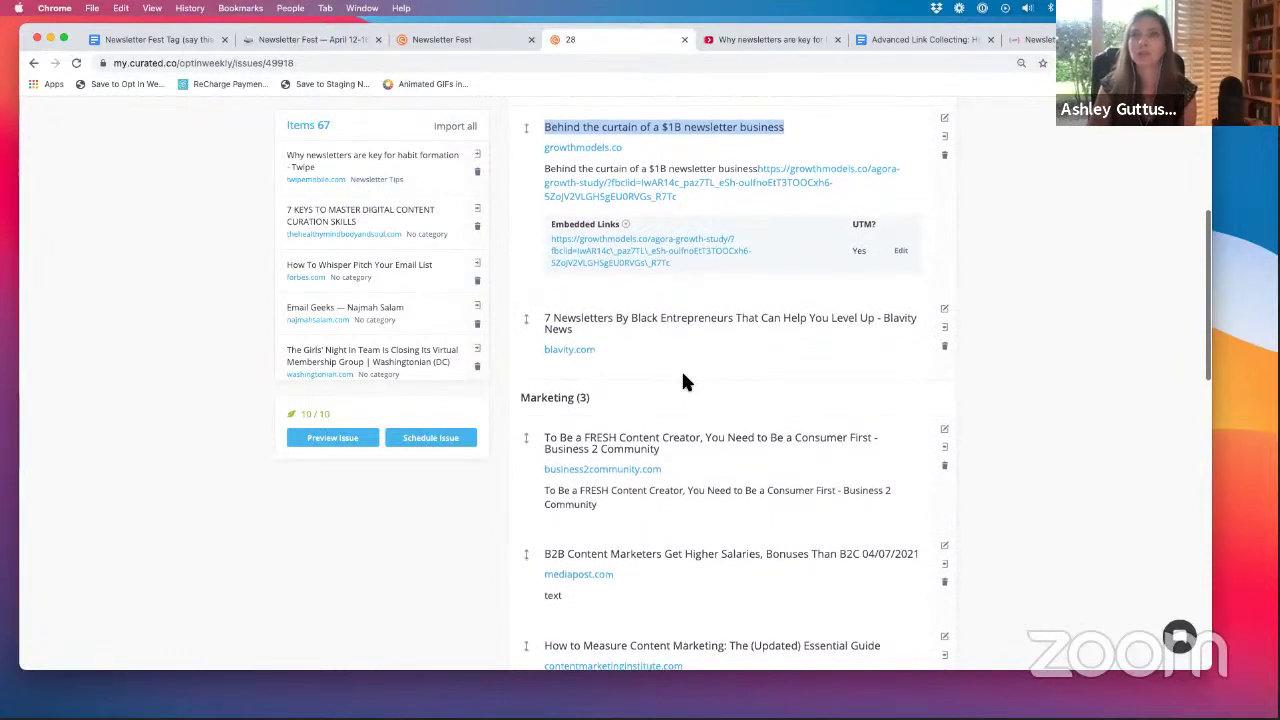
pyautogui.scroll(1, 665, 378)
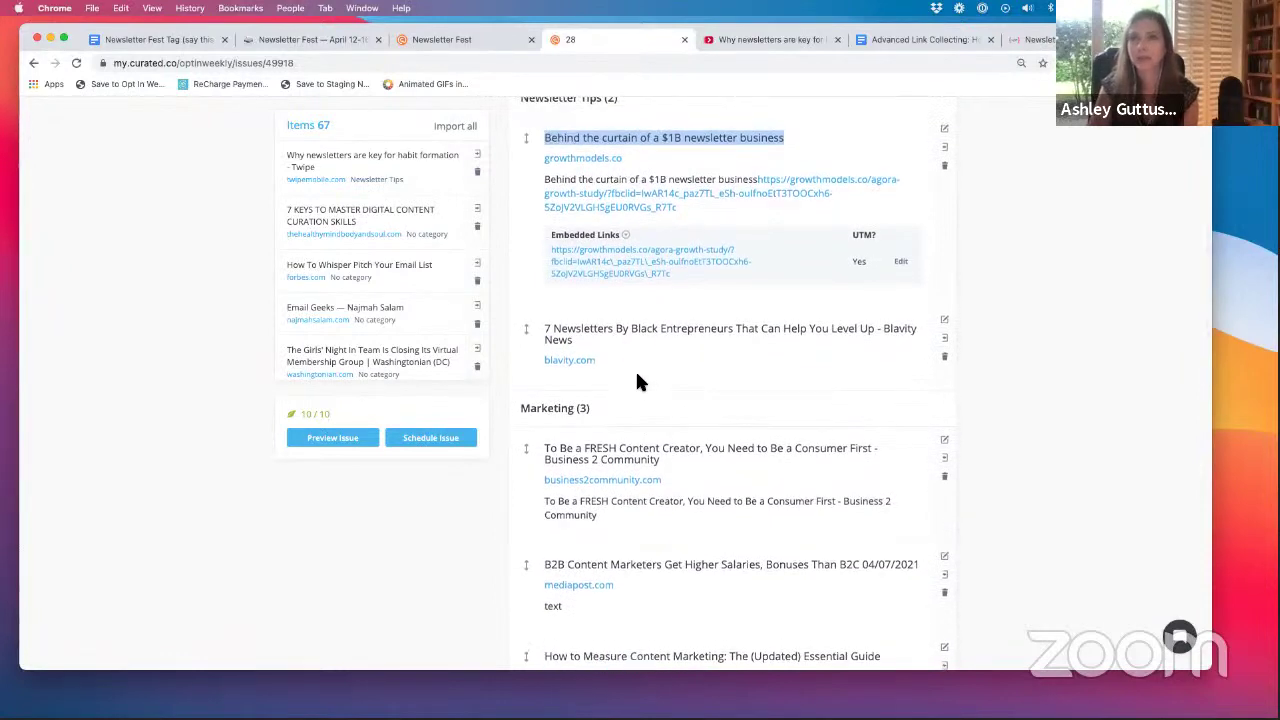
pyautogui.scroll(1, 640, 383)
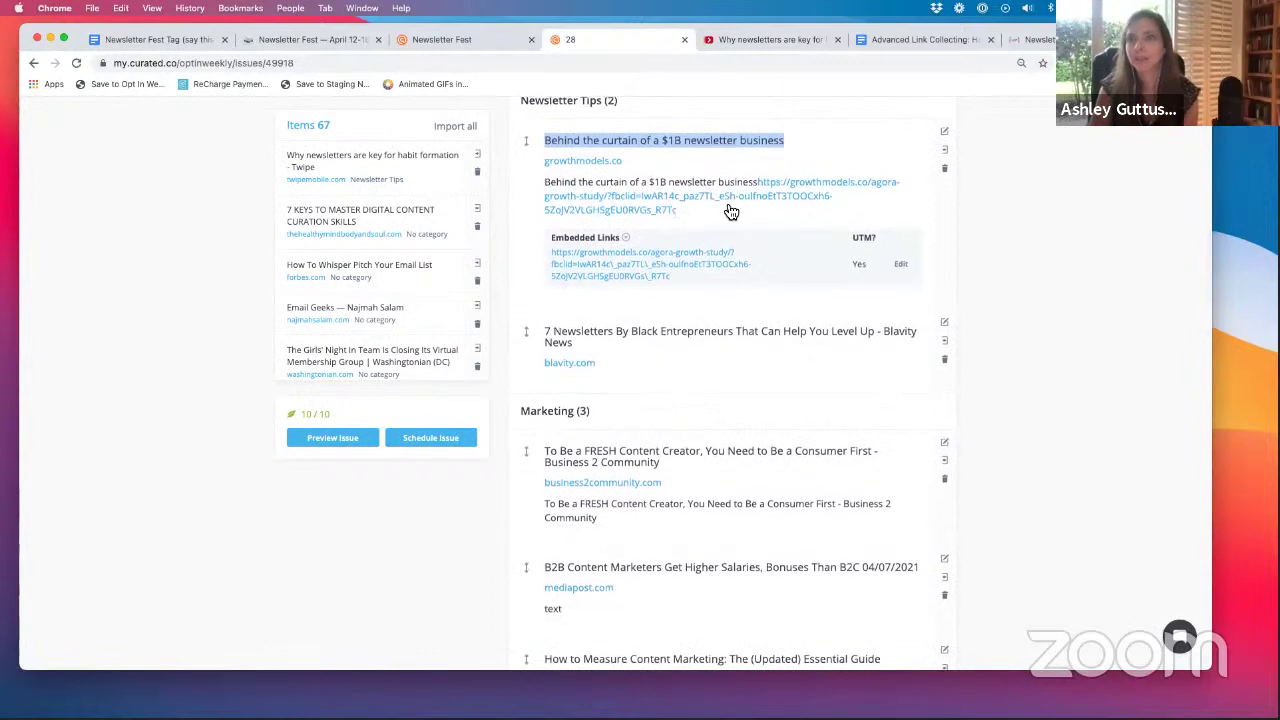
pyautogui.click(857, 158)
pyautogui.scroll(-1, 857, 158)
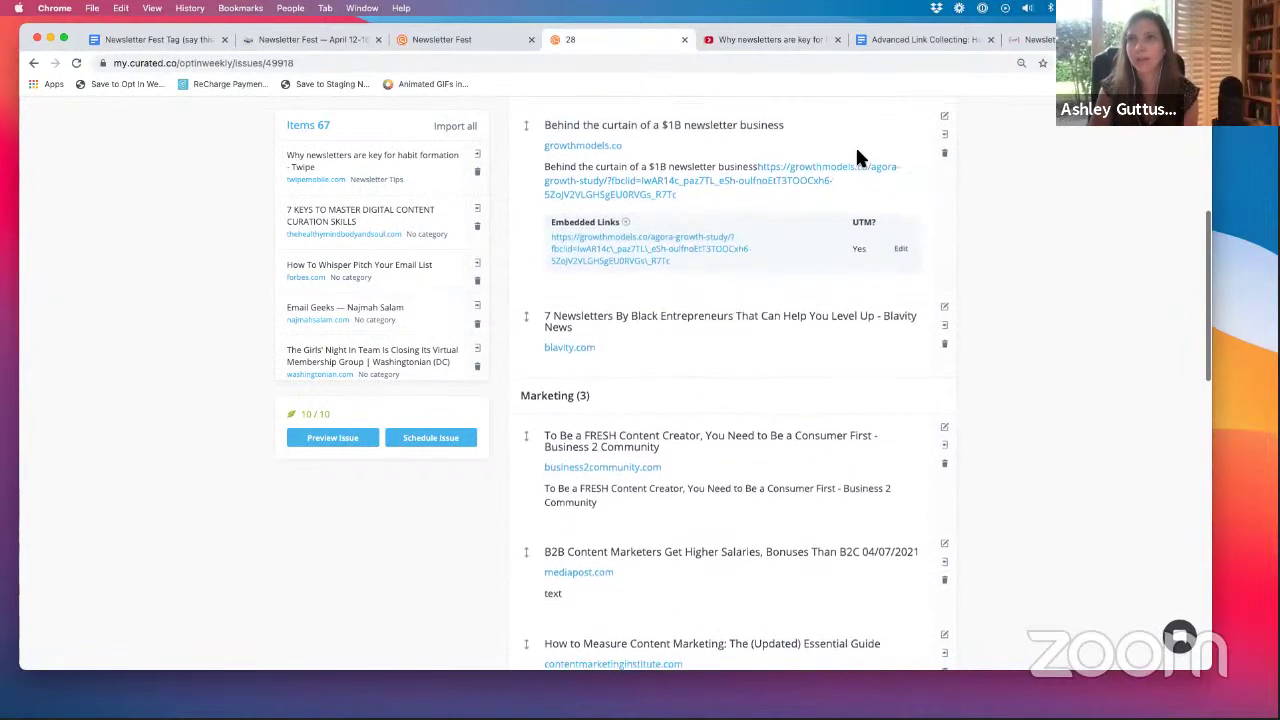
pyautogui.scroll(-1, 699, 240)
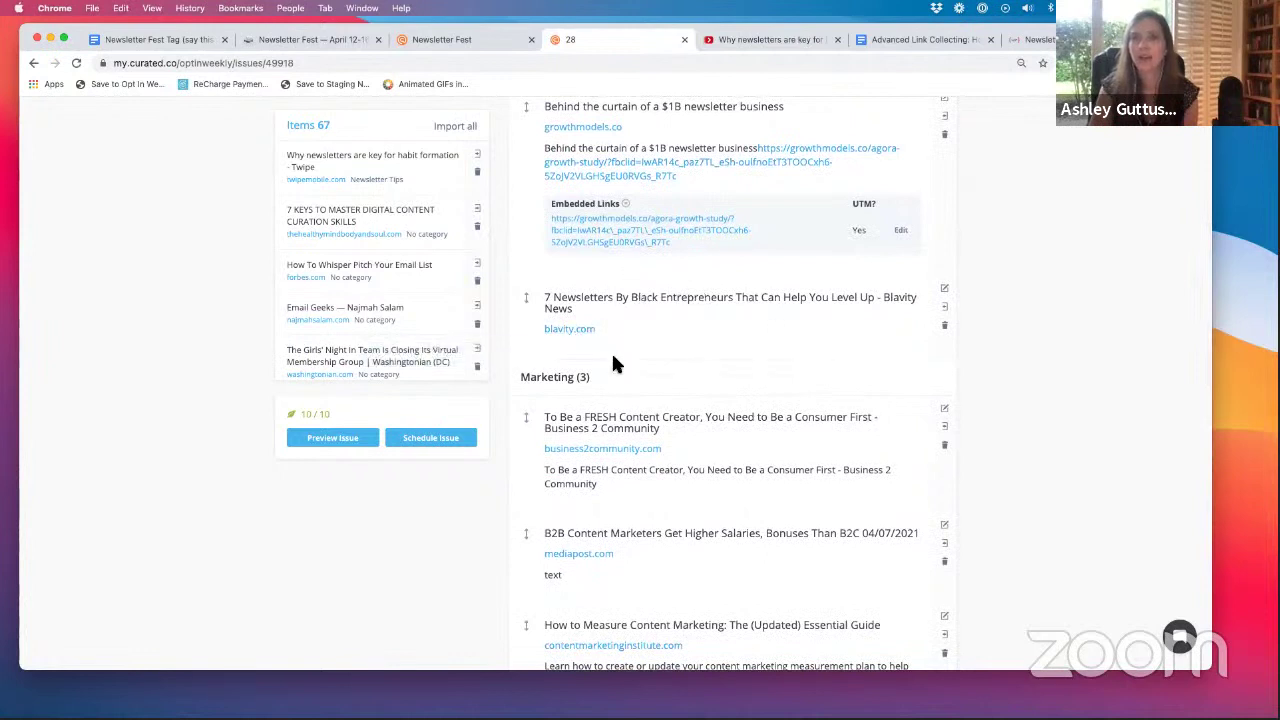
pyautogui.click(944, 288)
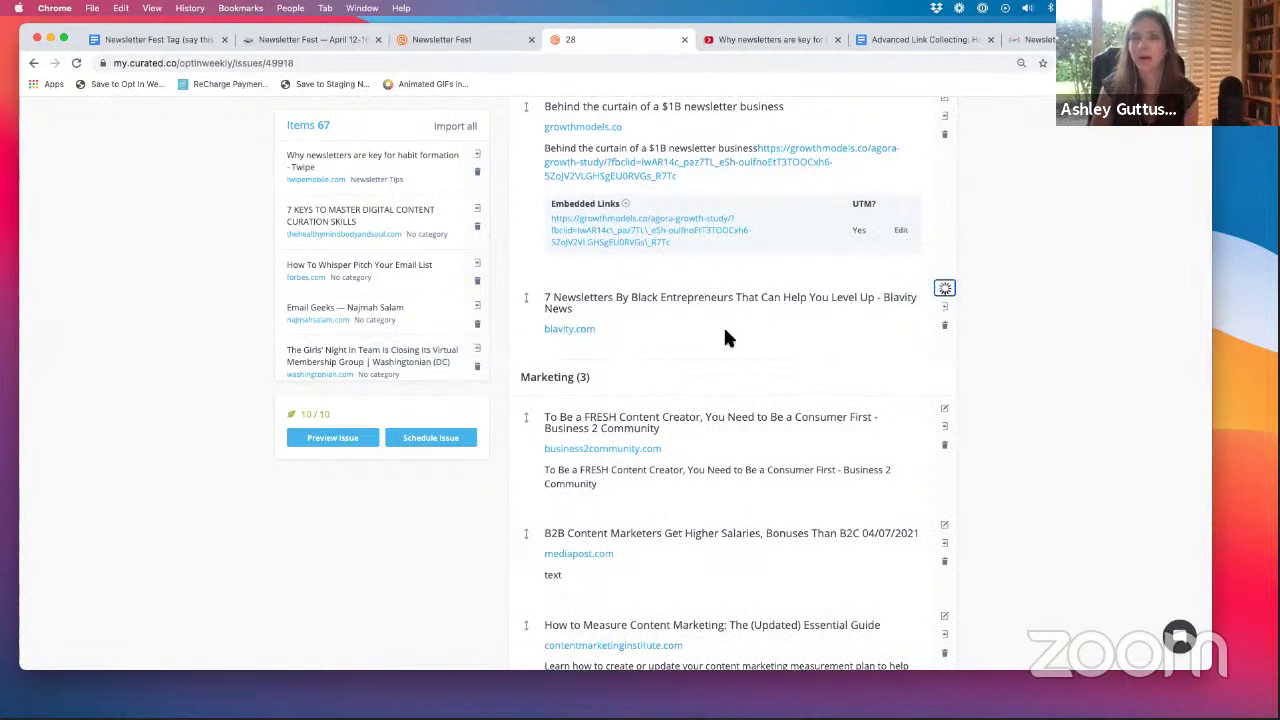
# - Type 'related:' in the 7 Newsletters By Black Entrepreneurs body, add blank lines above it, and save
pyautogui.click(620, 456)
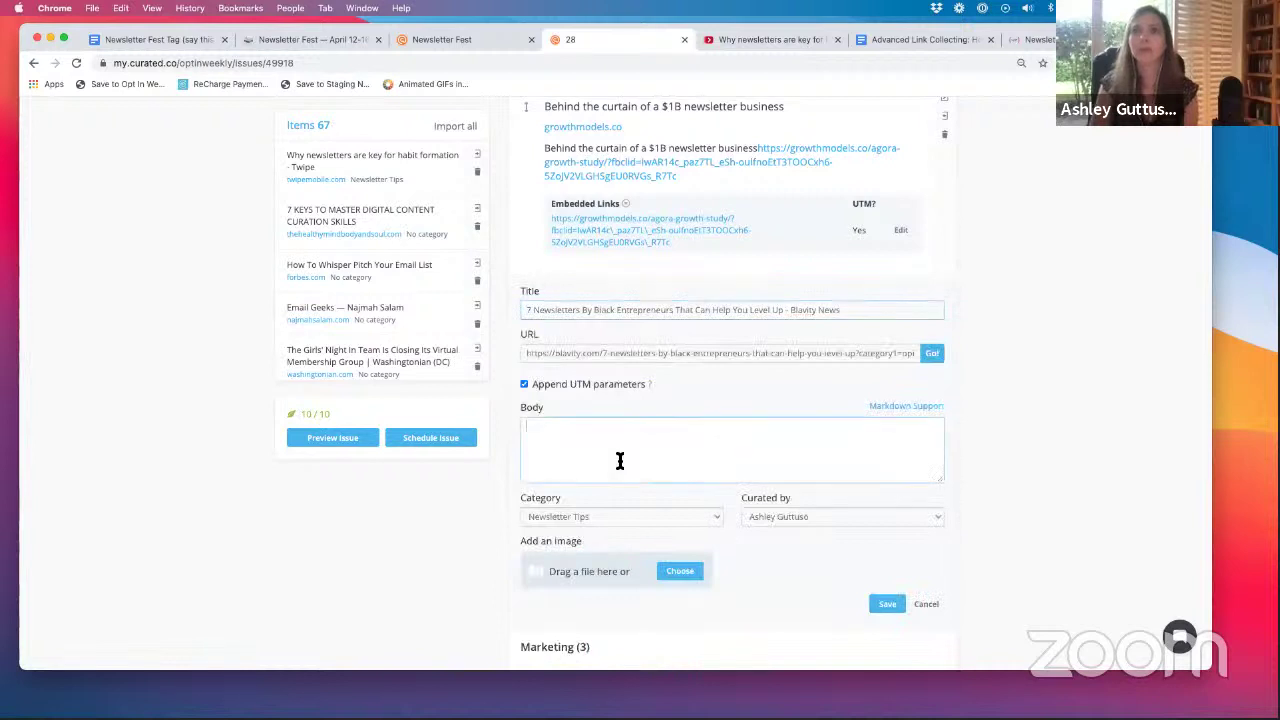
pyautogui.write('The')
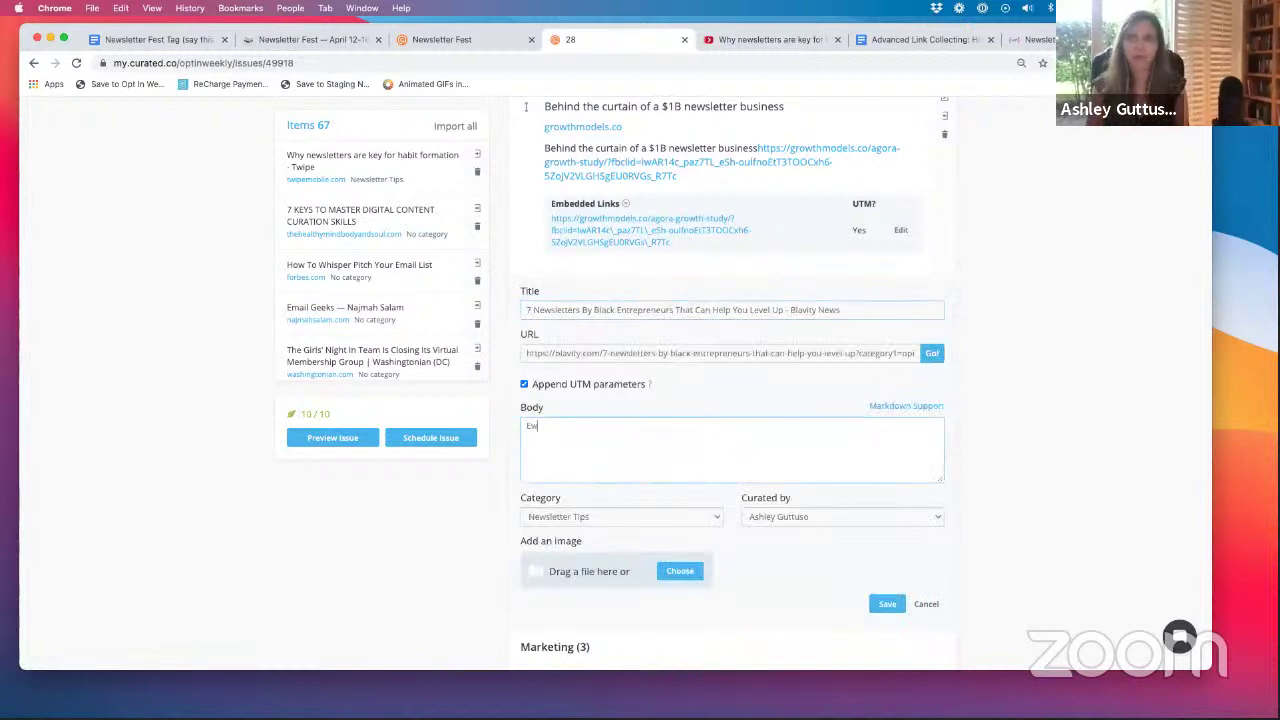
pyautogui.press('BackSpace')
pyautogui.press('BackSpace')
pyautogui.press('BackSpace')
pyautogui.write('The')
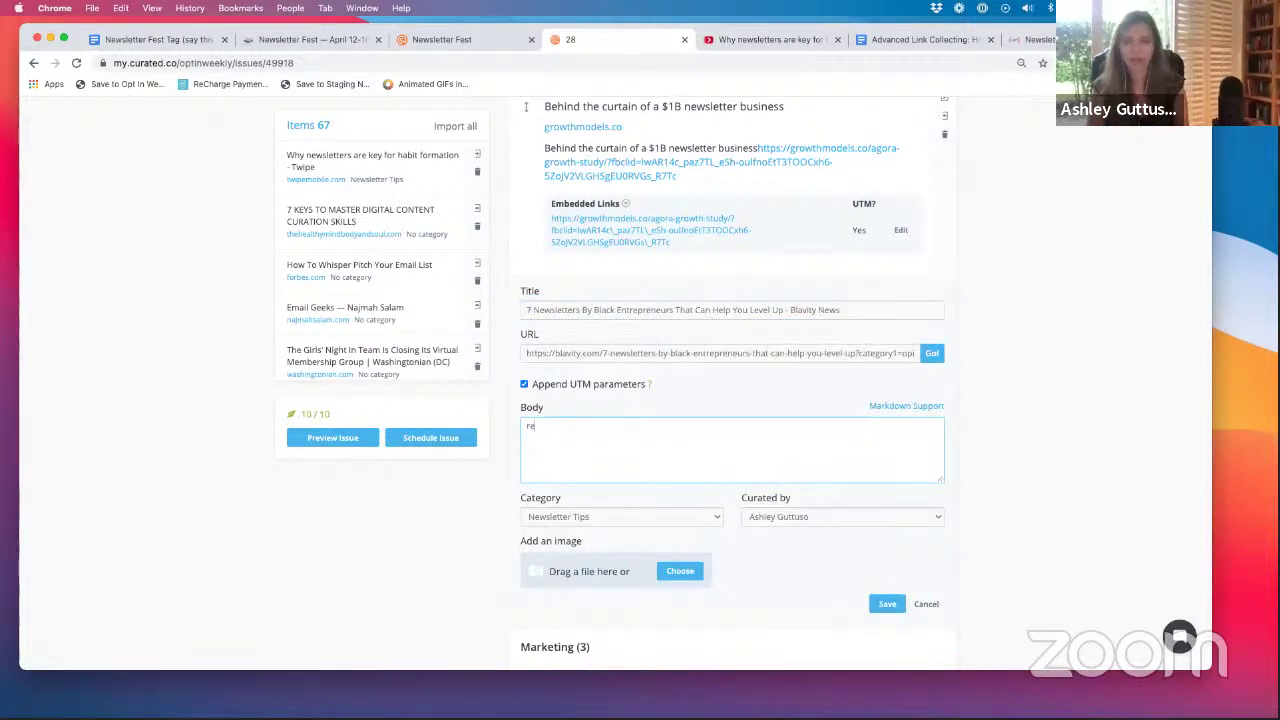
pyautogui.press('BackSpace')
pyautogui.press('BackSpace')
pyautogui.write('elat')
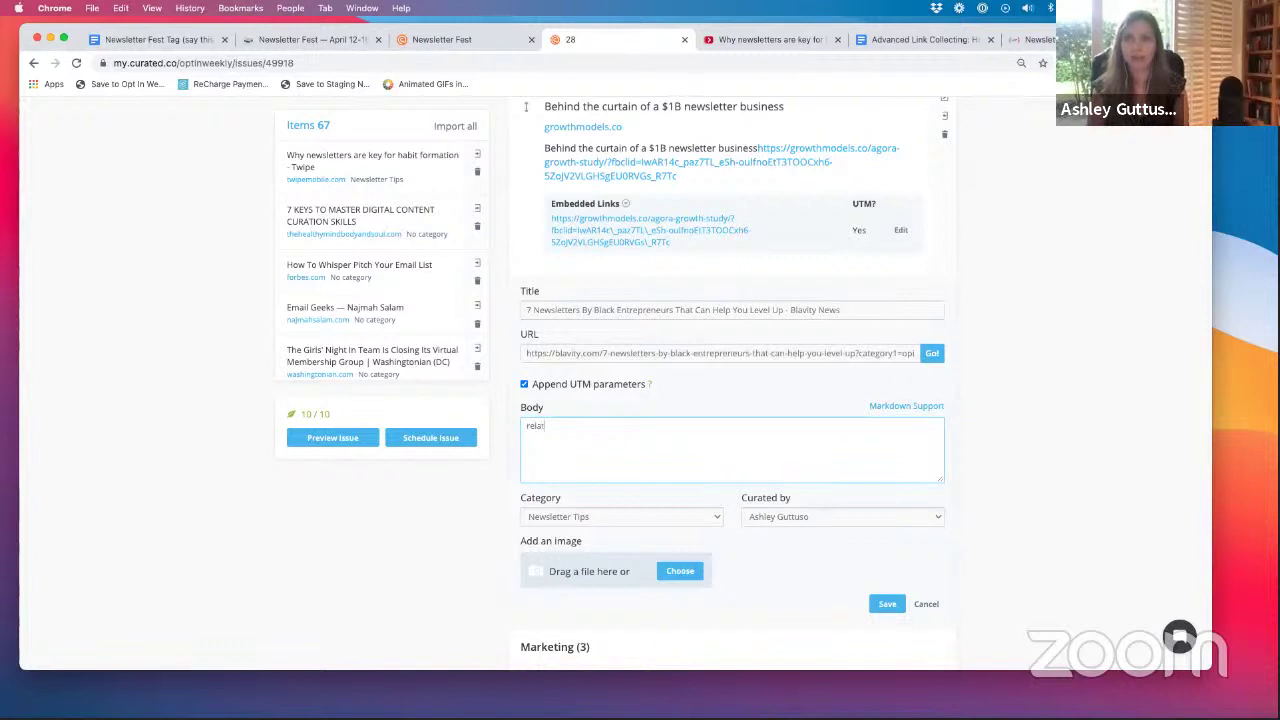
pyautogui.write('ed:')
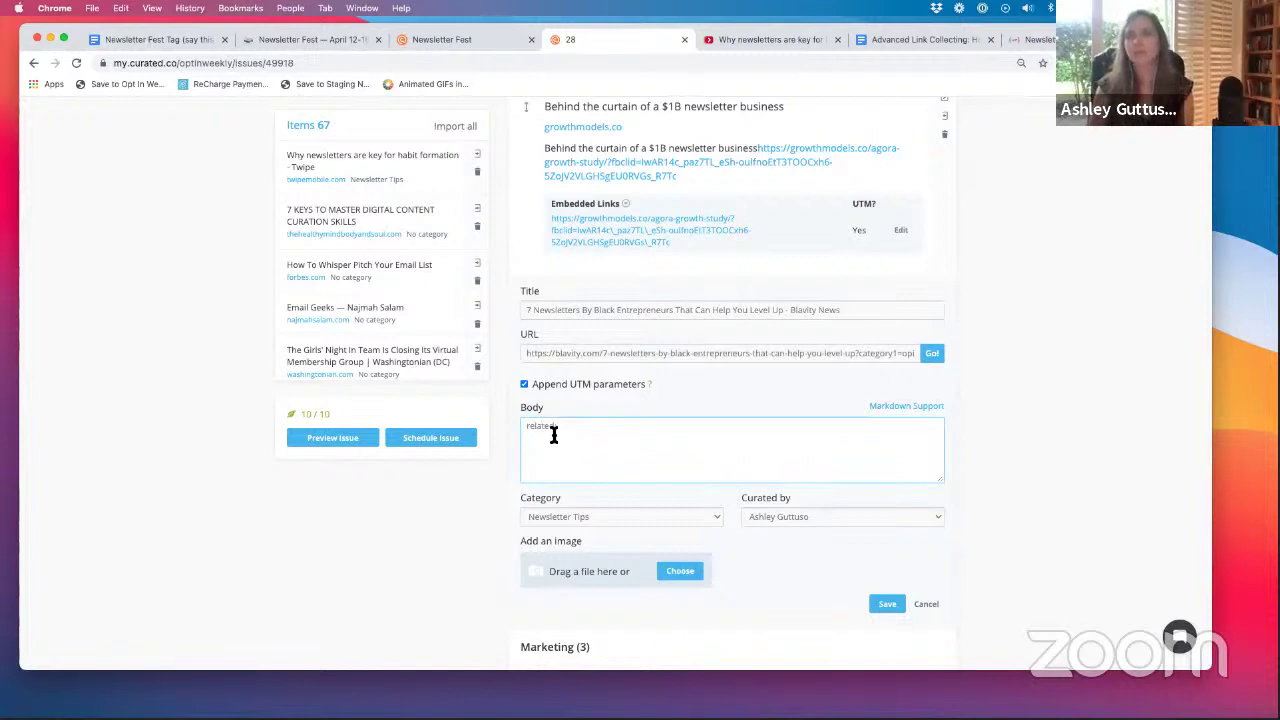
pyautogui.click(528, 427)
pyautogui.press('Return')
pyautogui.press('Return')
pyautogui.press('Return')
pyautogui.press('Return')
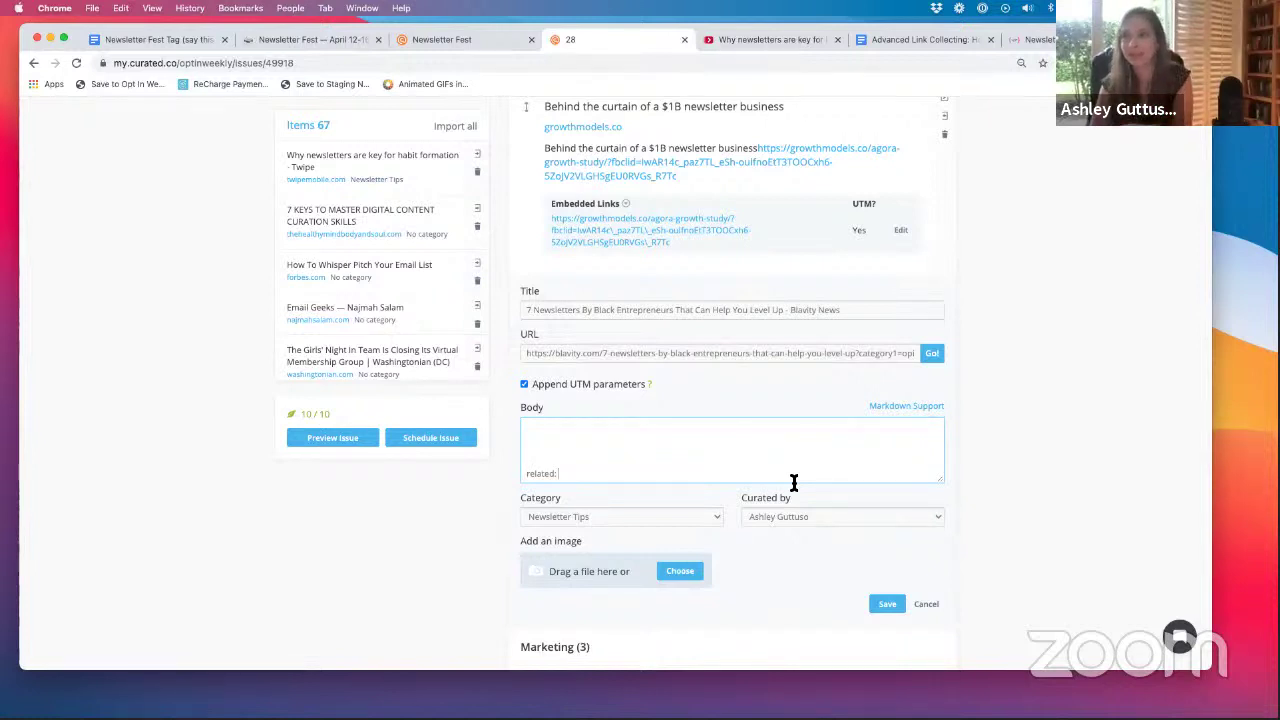
pyautogui.click(888, 604)
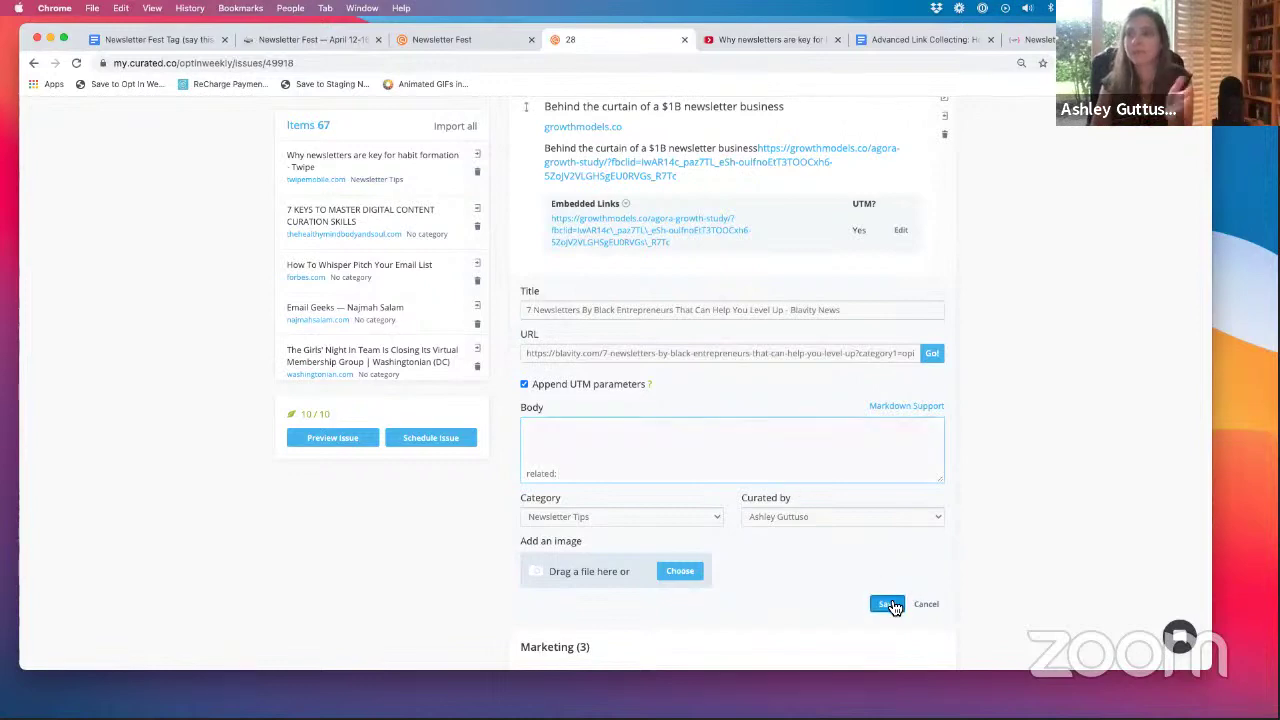
# - Drag How to Measure Content Marketing above the other Marketing items in the Issue 28 draft
pyautogui.scroll(-5, 668, 425)
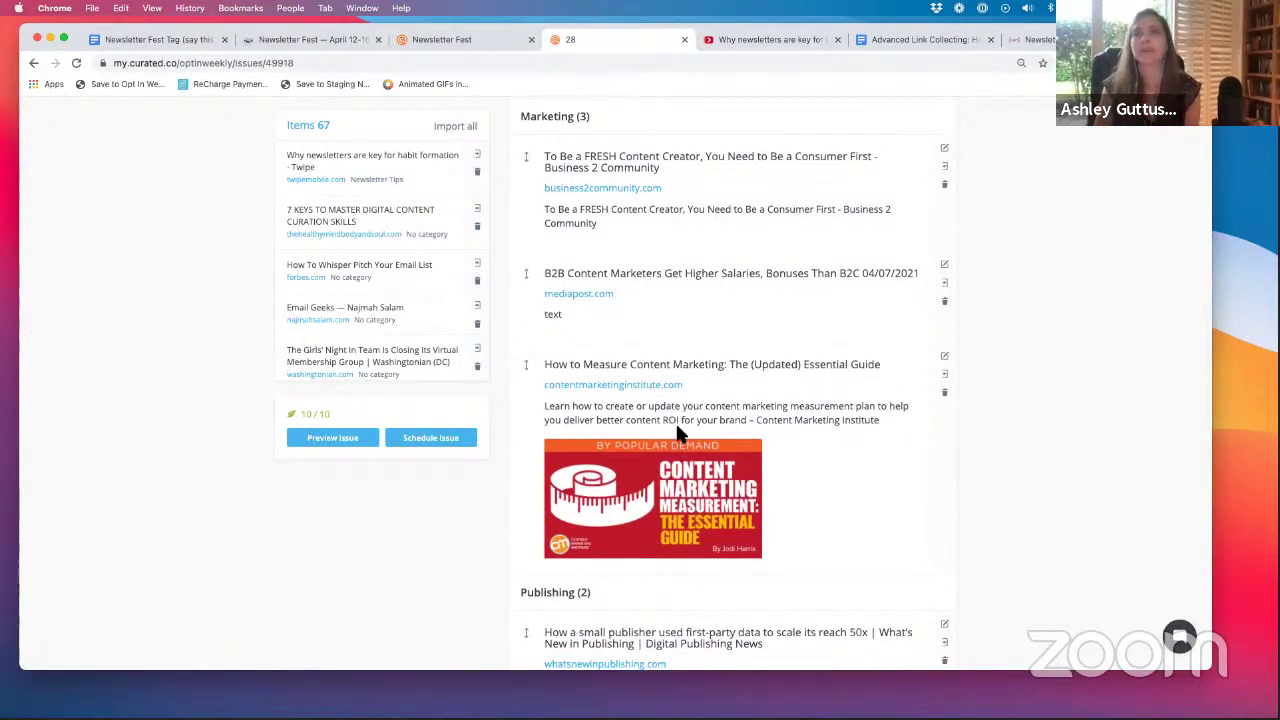
pyautogui.scroll(1, 675, 230)
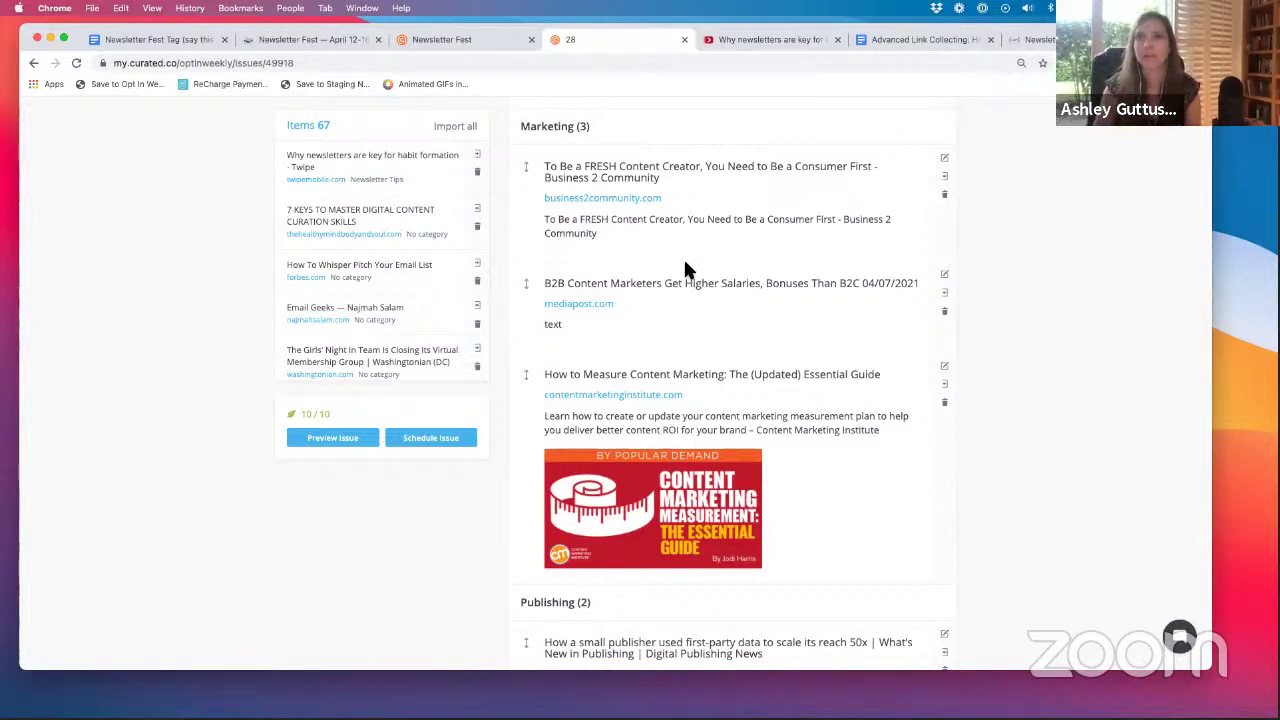
pyautogui.moveTo(522, 377); pyautogui.dragTo(525, 170)
pyautogui.scroll(-8, 607, 403)
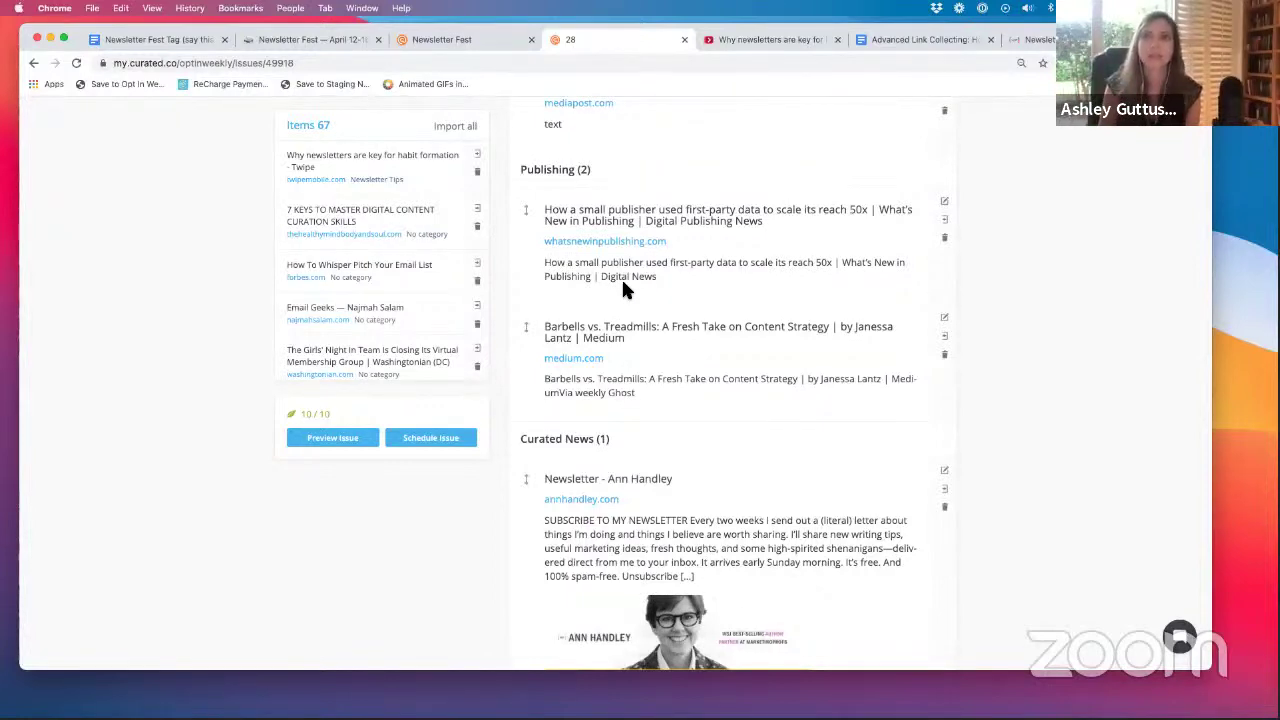
pyautogui.scroll(-3, 621, 277)
pyautogui.scroll(5, 621, 289)
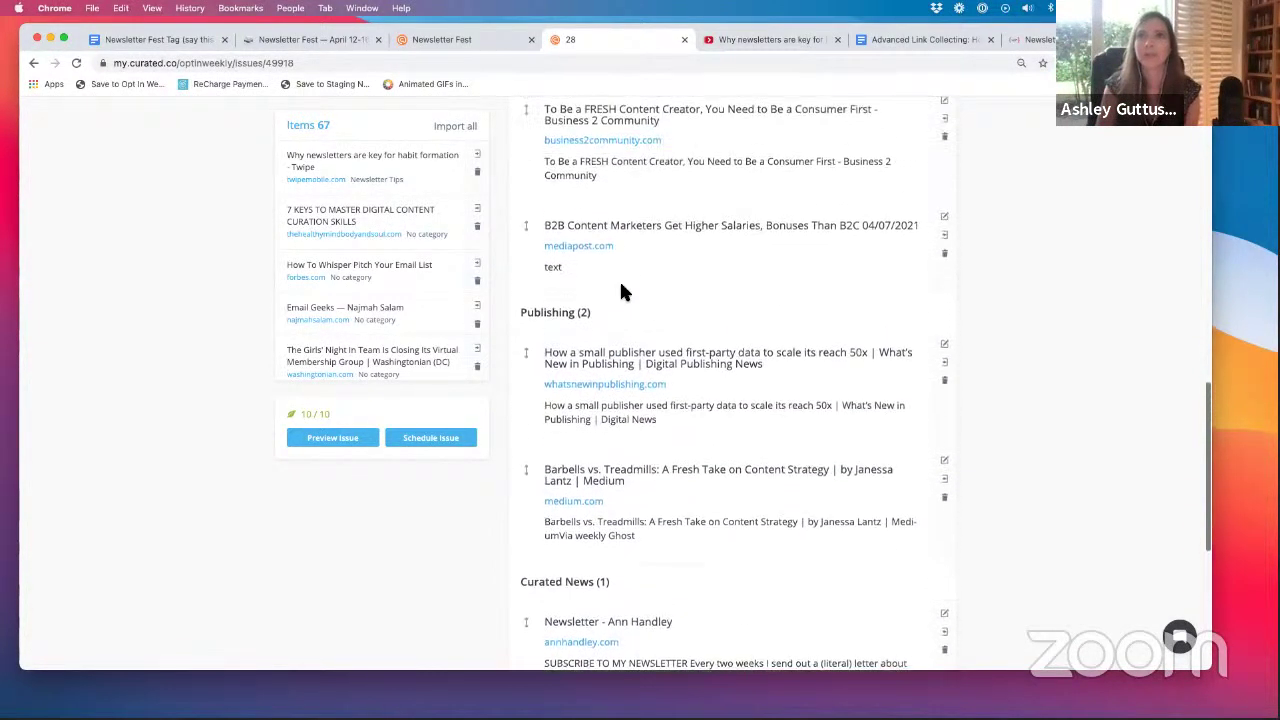
pyautogui.scroll(-1, 640, 338)
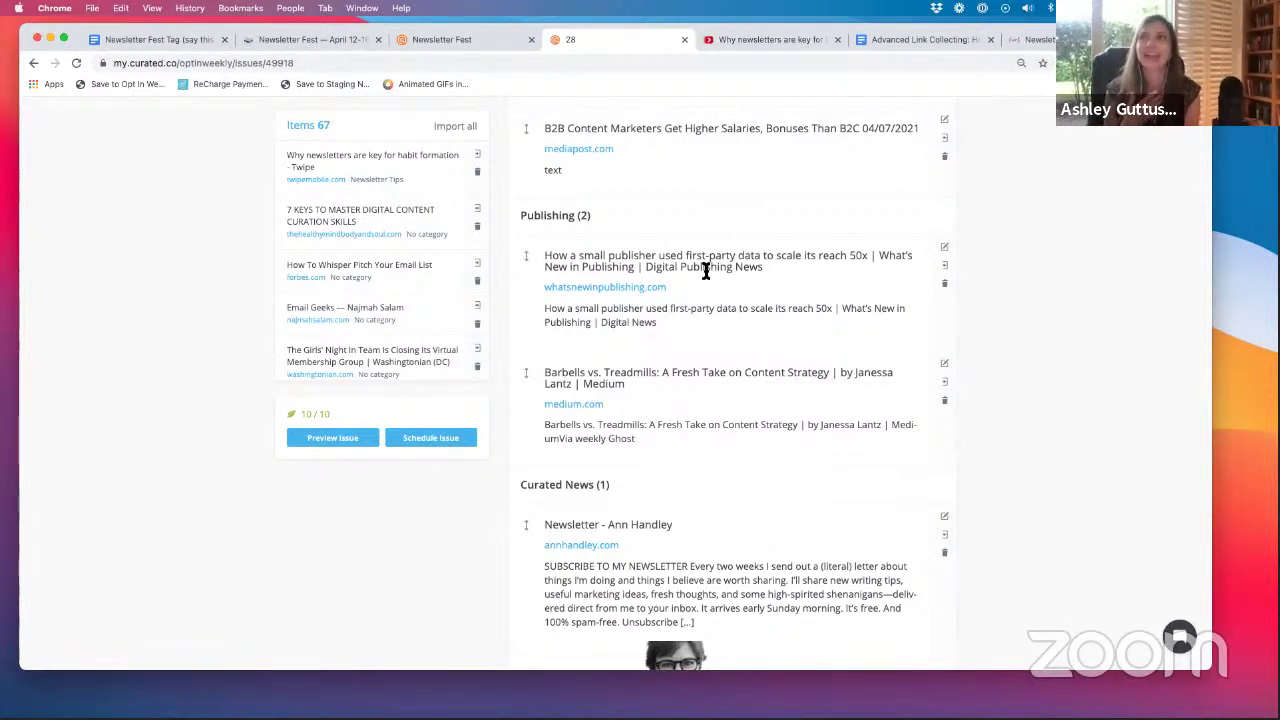
pyautogui.scroll(-1, 720, 260)
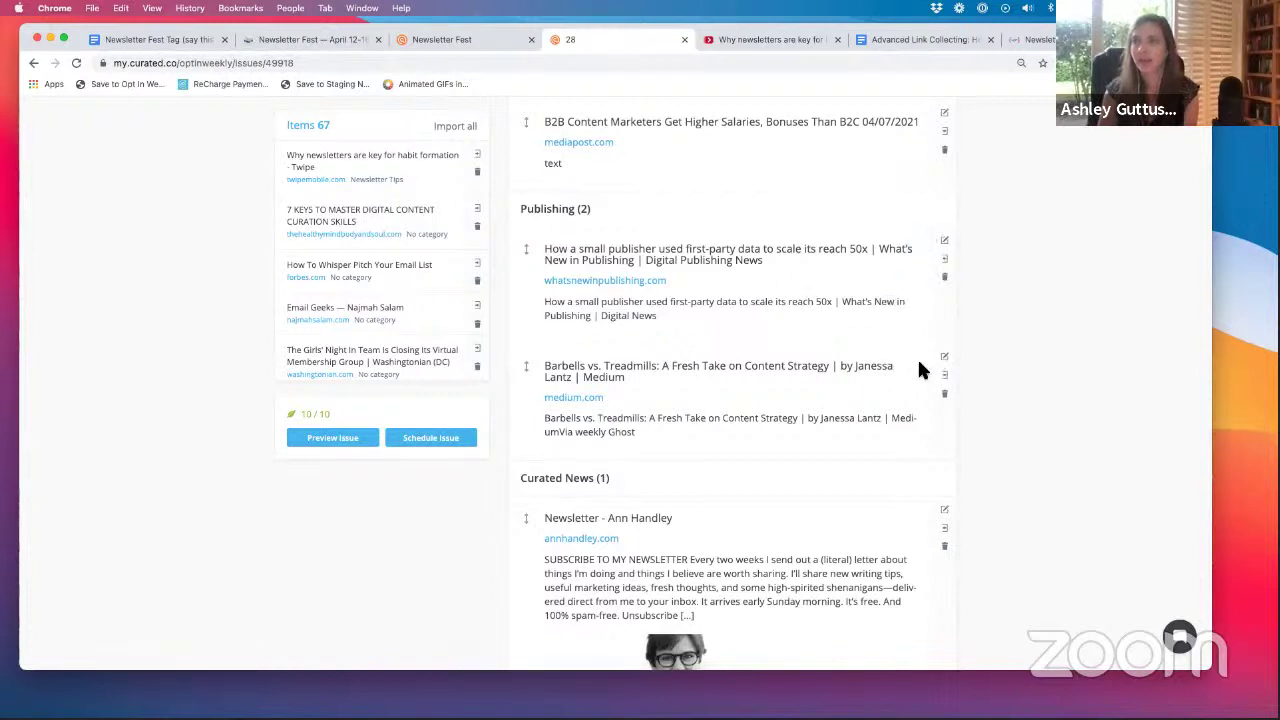
pyautogui.scroll(1, 917, 360)
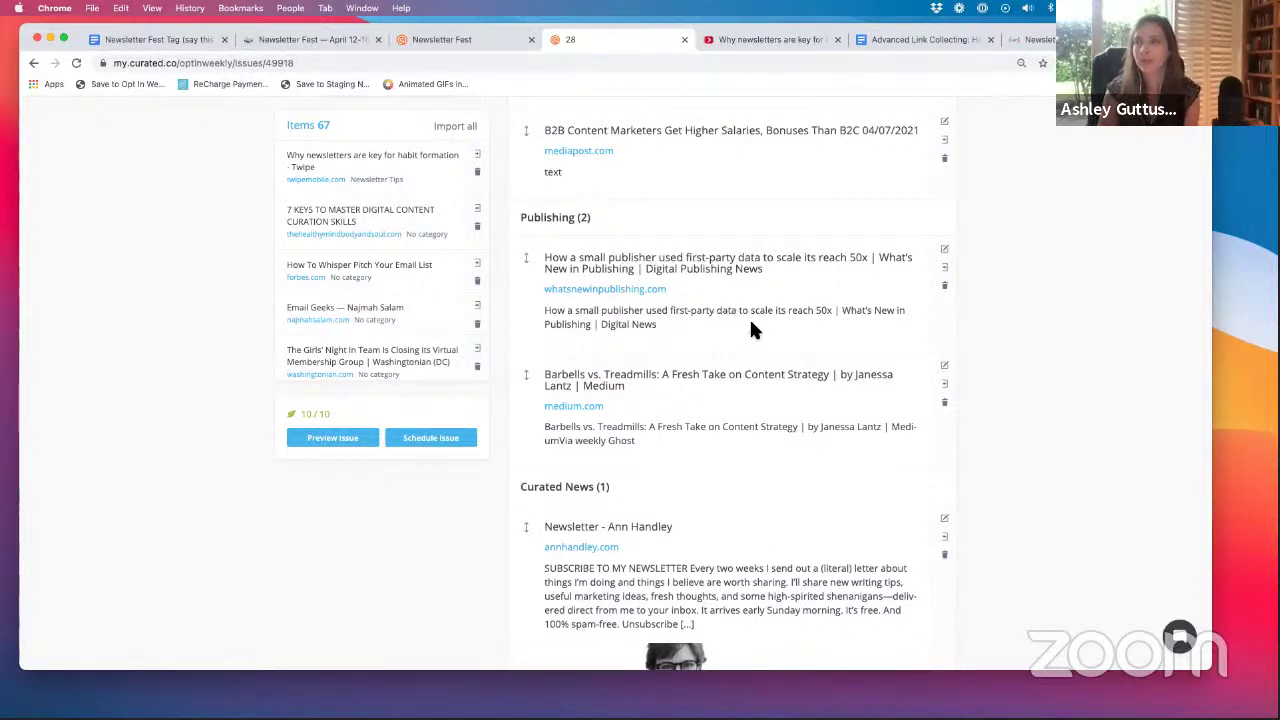
# - Open both the small publisher first-party data item and the Barbells vs. Treadmills item for editing
pyautogui.click(944, 249)
pyautogui.scroll(-5, 890, 412)
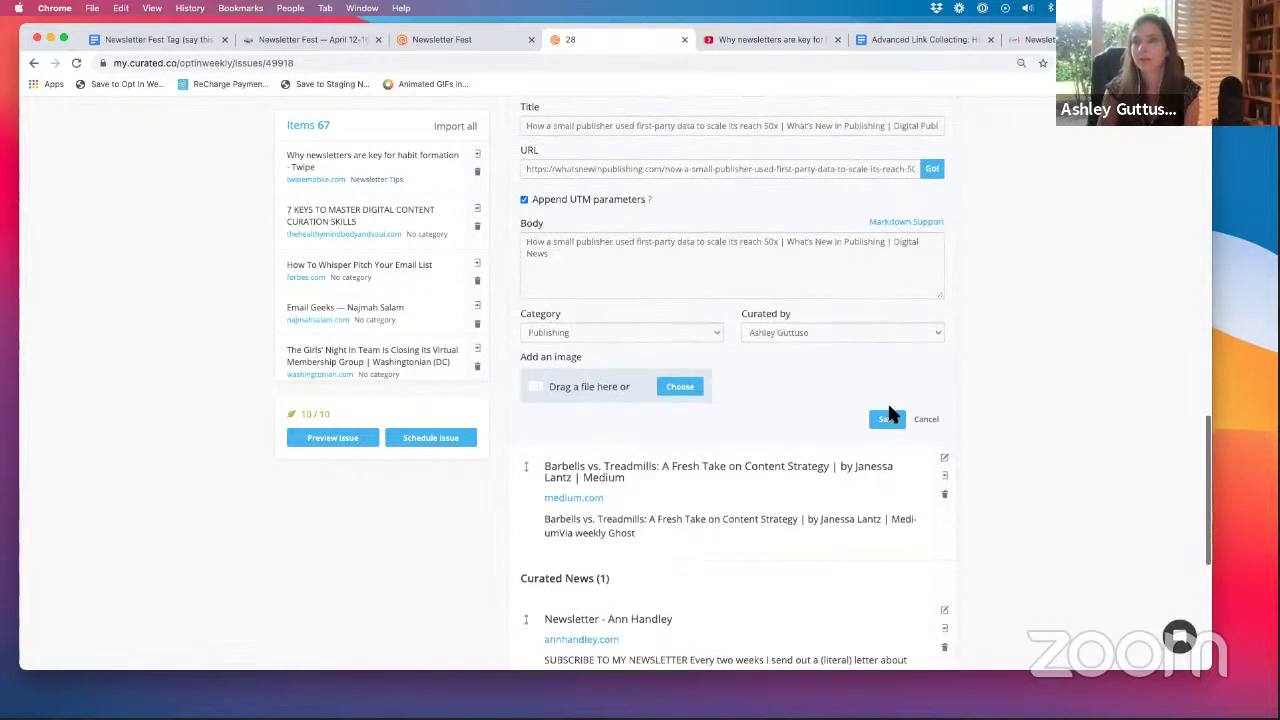
pyautogui.click(944, 402)
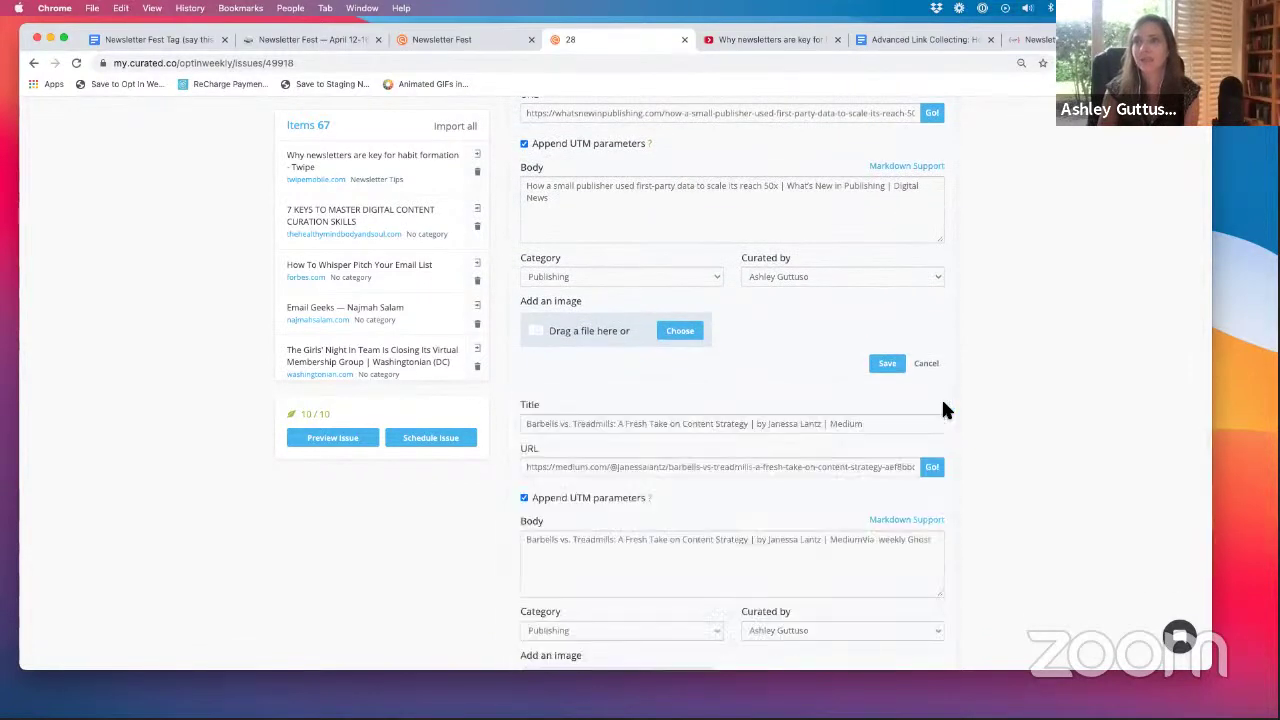
pyautogui.click(888, 368)
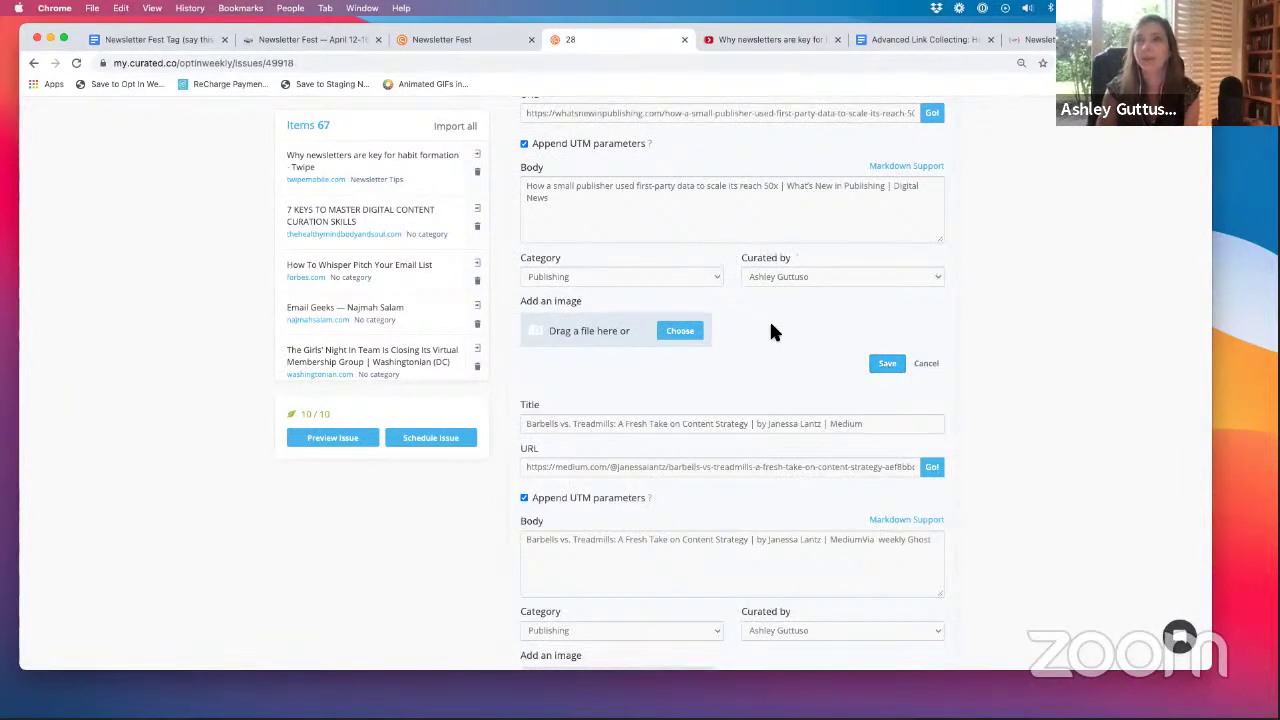
pyautogui.scroll(1, 772, 328)
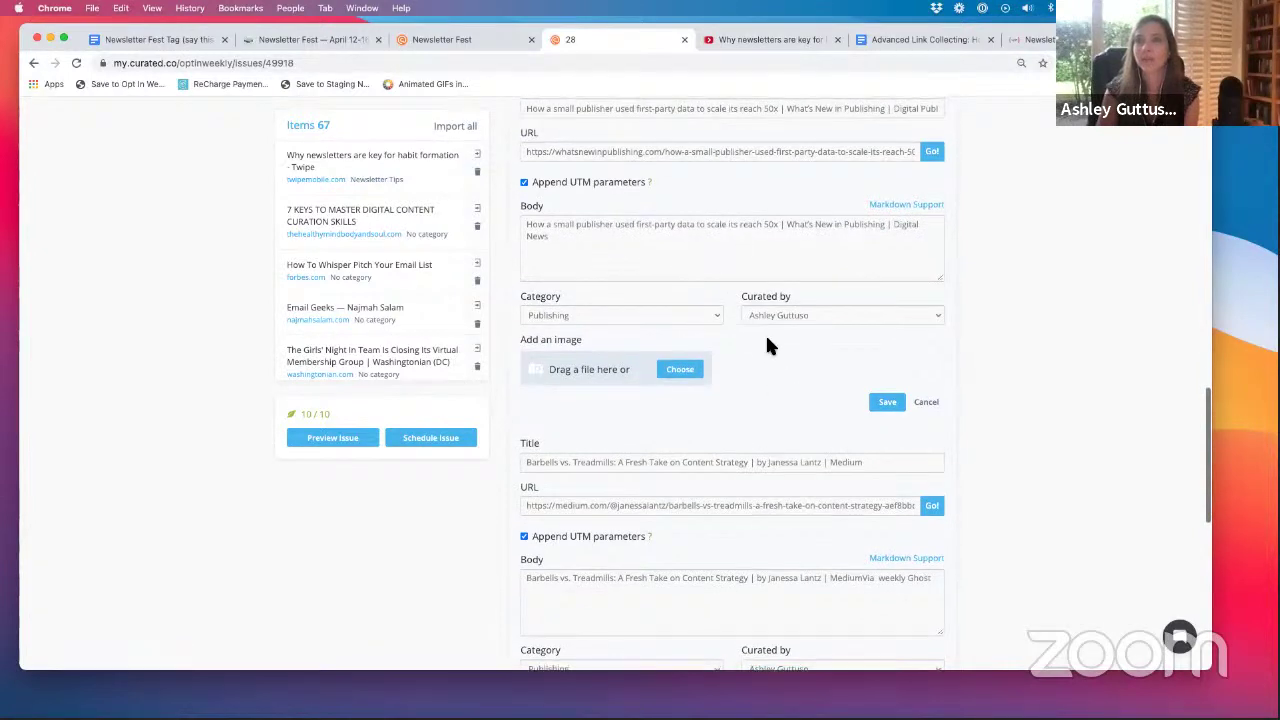
pyautogui.scroll(-2, 781, 400)
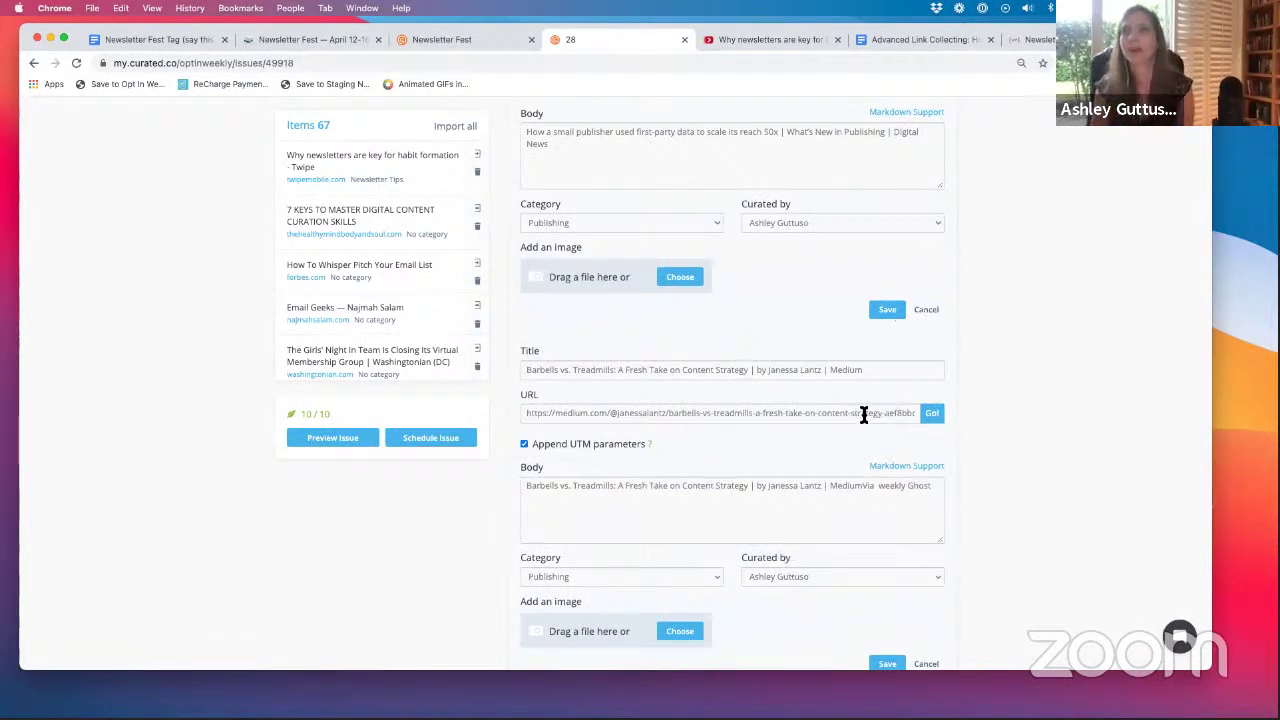
# - Paste the Barbells vs. Treadmills medium.com URL into the publisher item's body and save
pyautogui.doubleClick(834, 413)
pyautogui.tripleClick(834, 413)
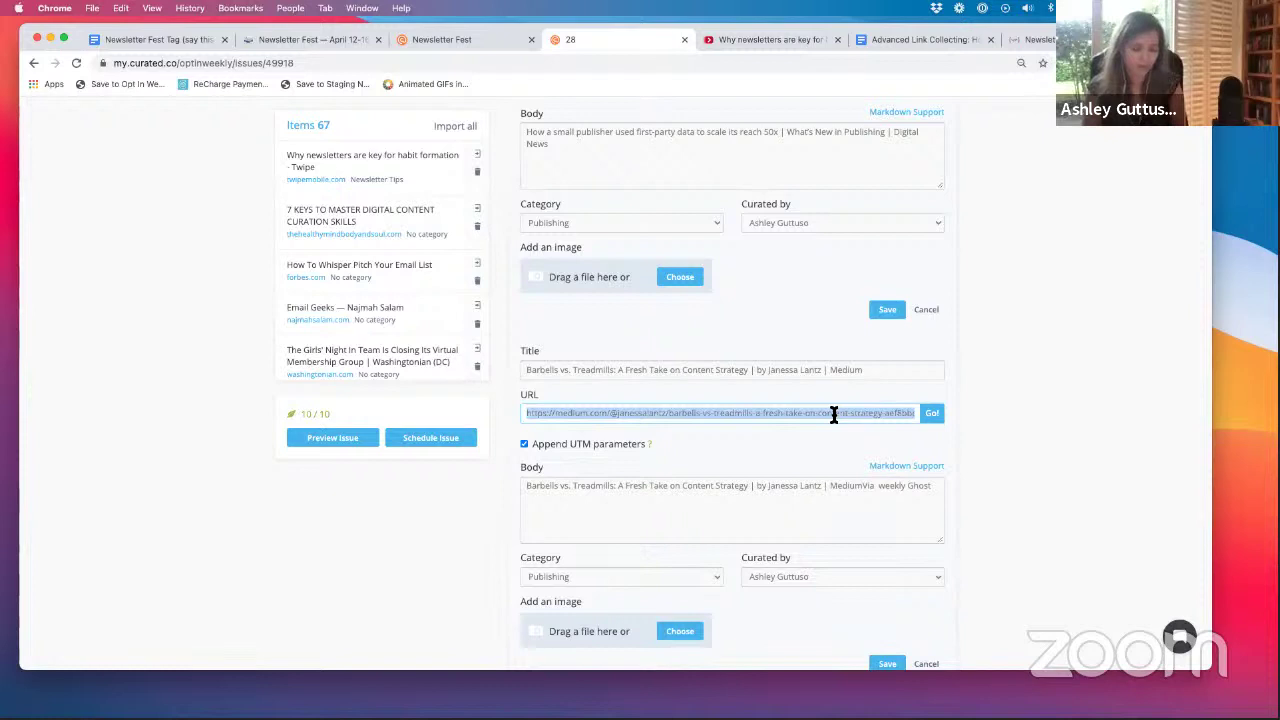
pyautogui.click(686, 177)
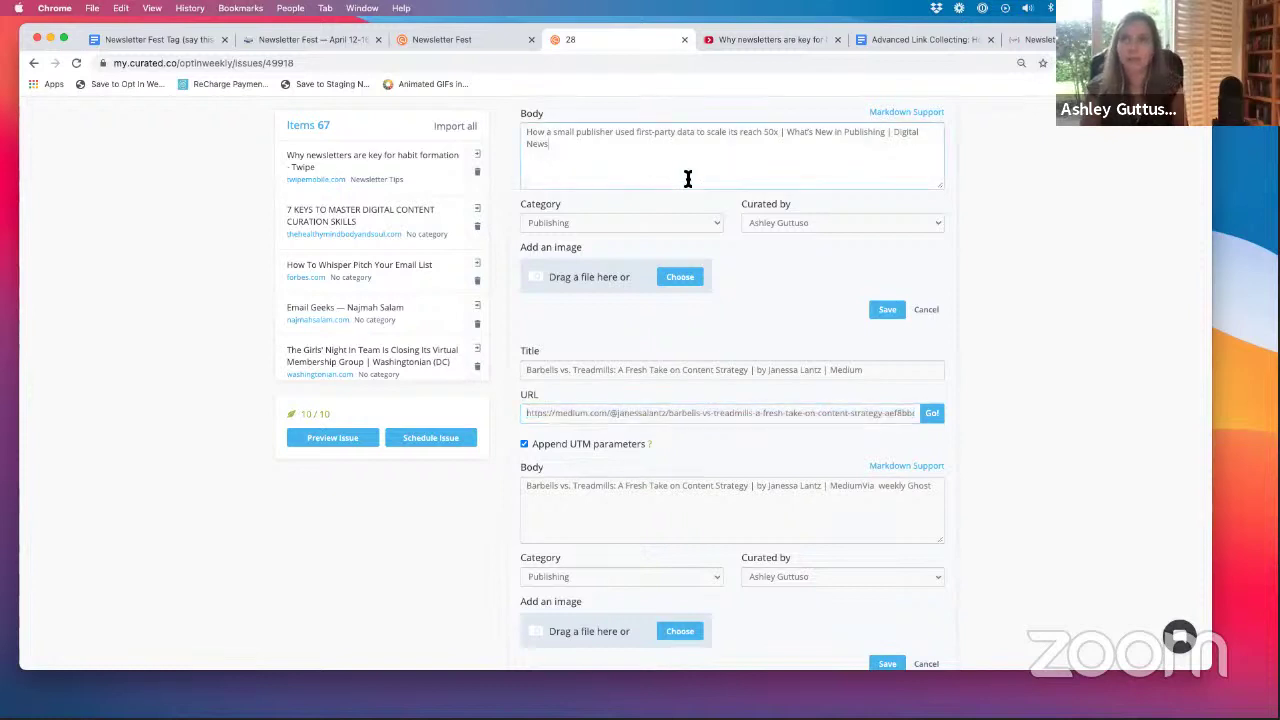
pyautogui.write('https://medium.com/@janessalantz/barbells-vs-treadmills-a-fresh-take-on-content-strategy-aef8bbd19578')
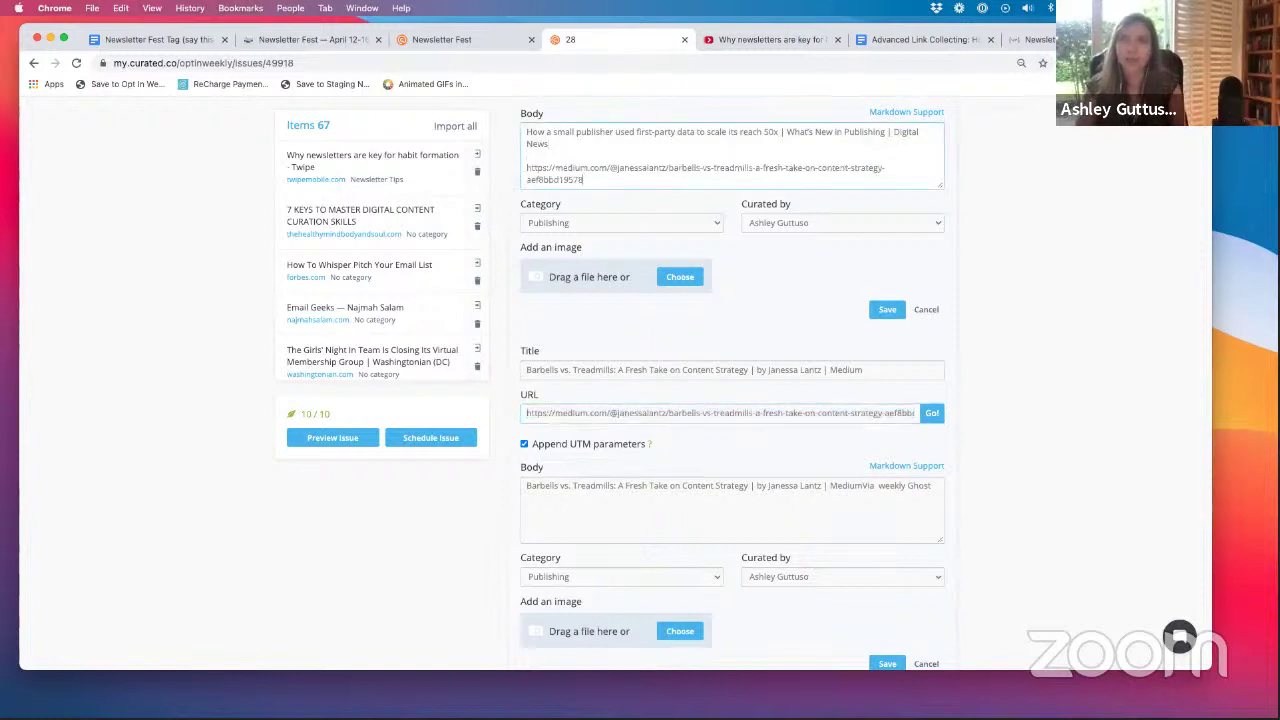
pyautogui.click(888, 312)
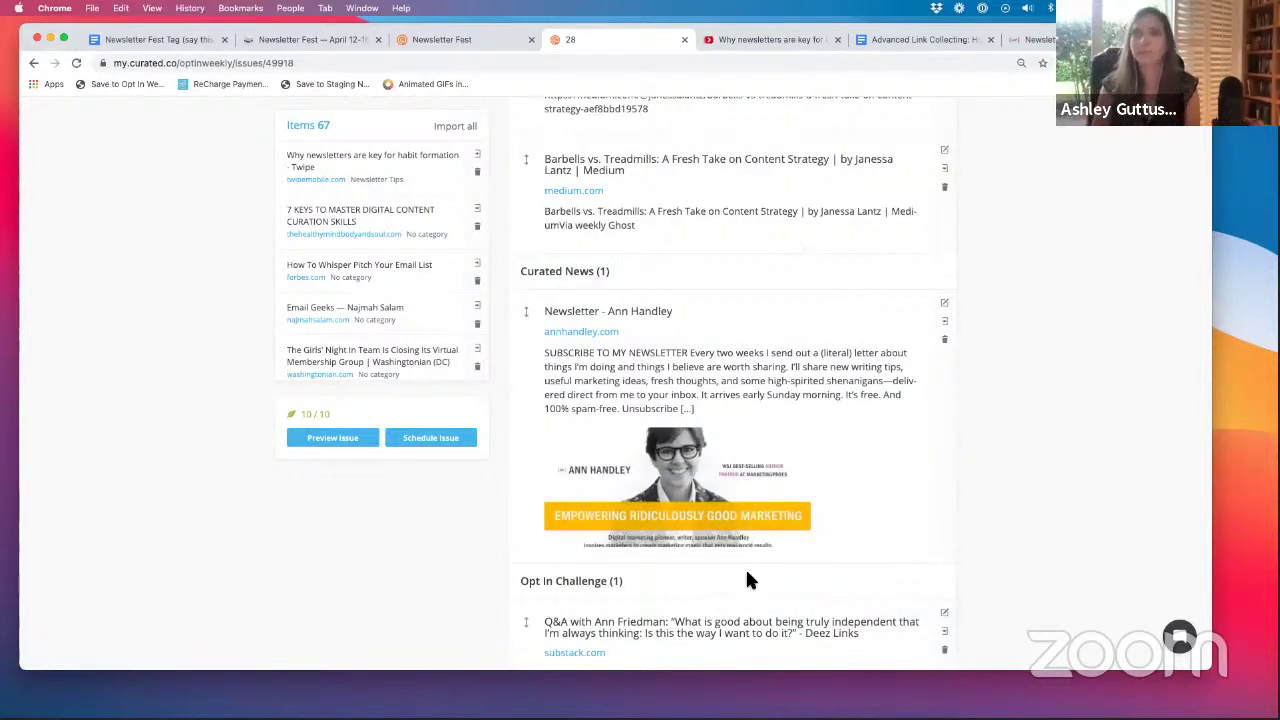
pyautogui.scroll(-2, 755, 531)
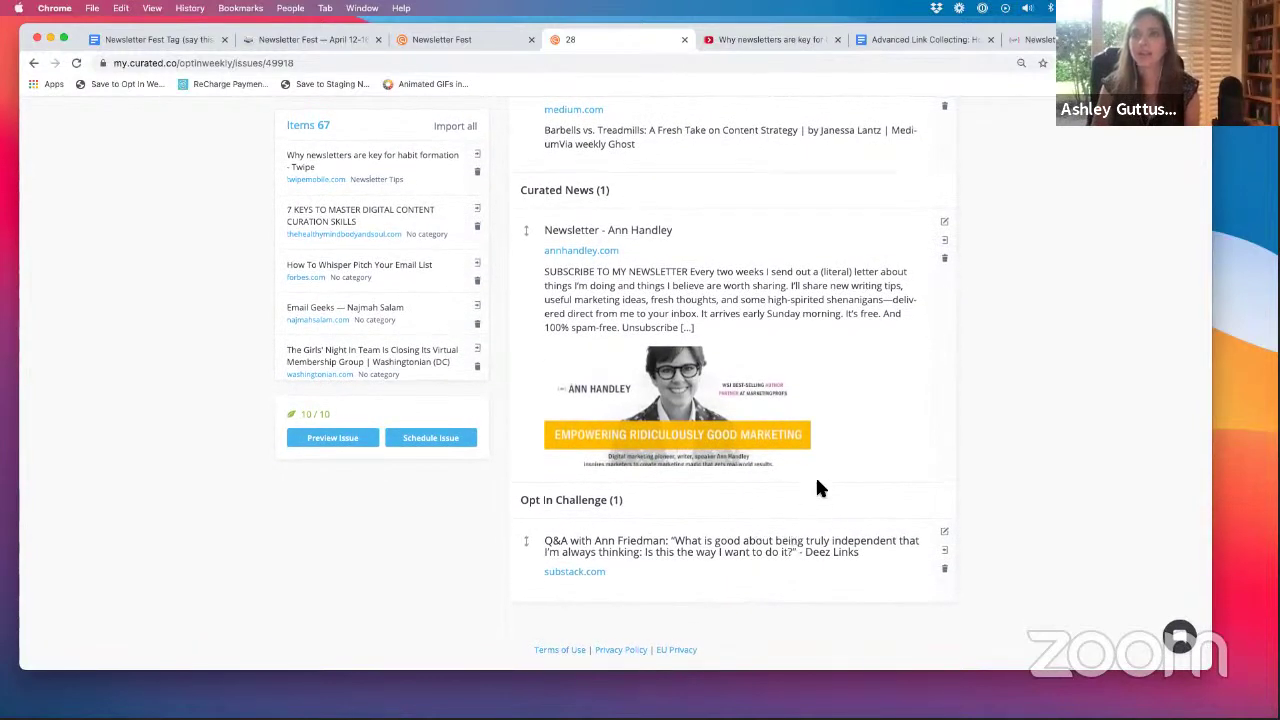
pyautogui.scroll(2, 817, 488)
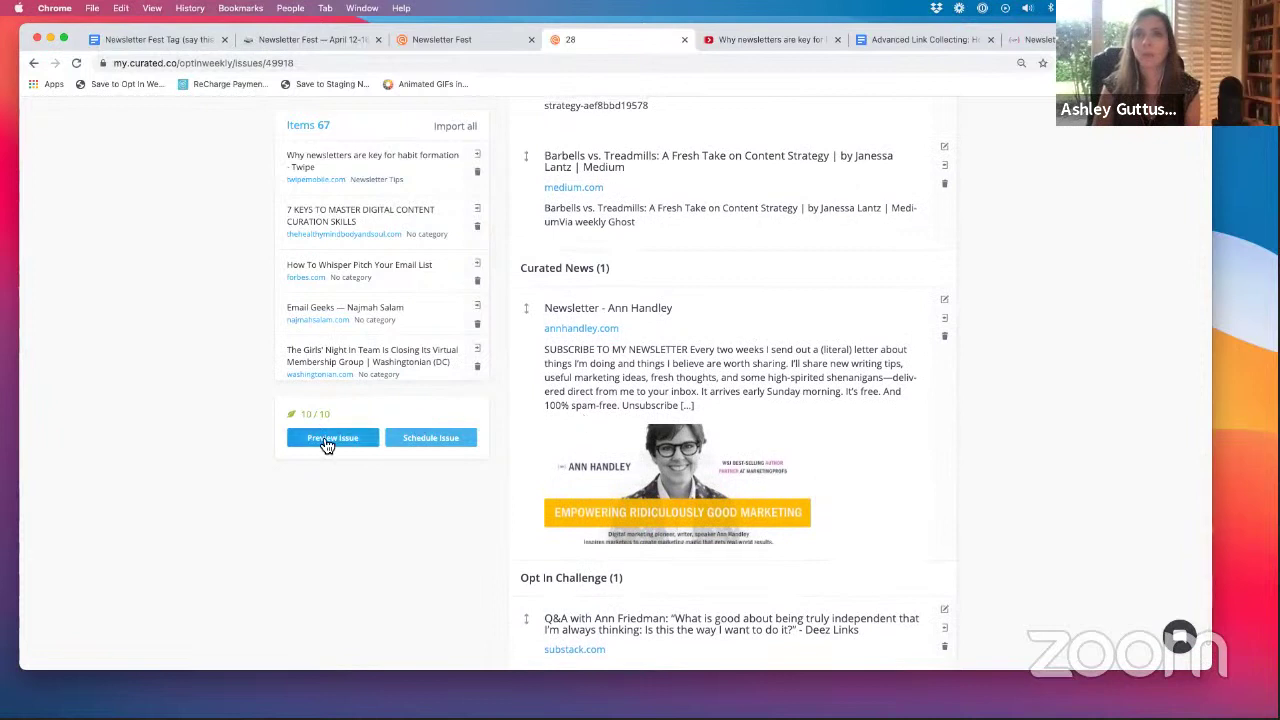
pyautogui.moveTo(309, 422)
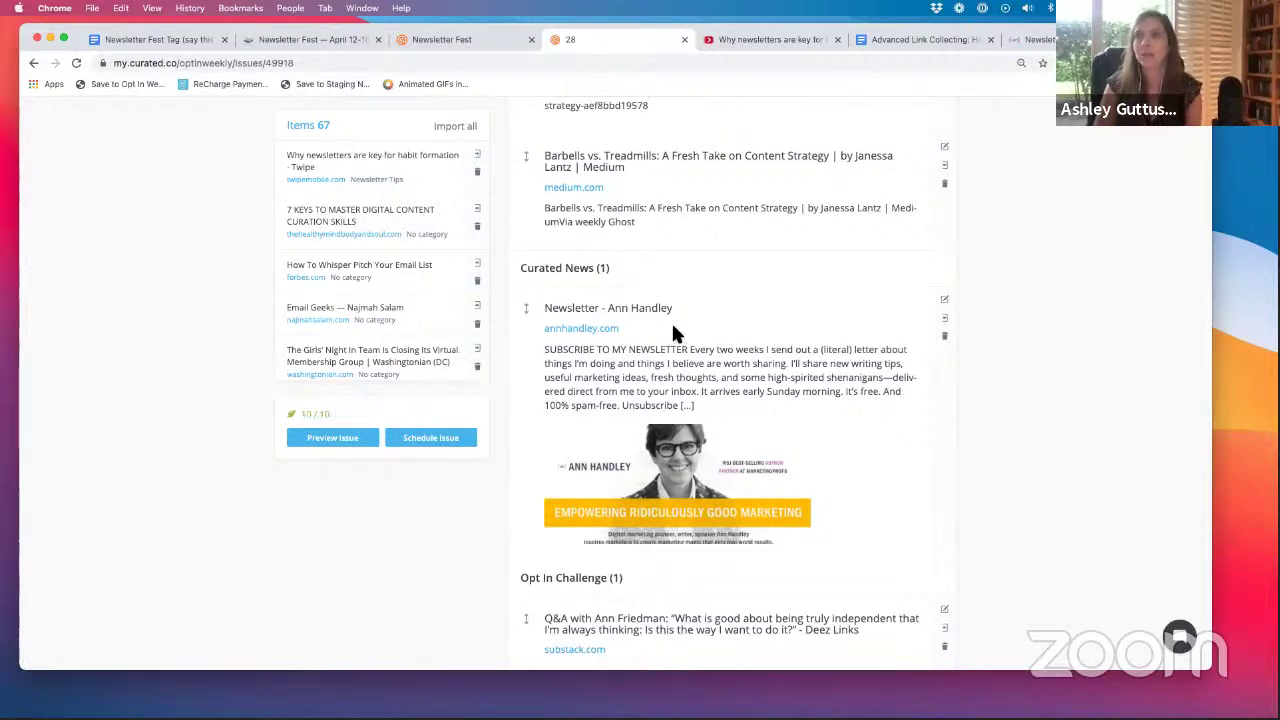
pyautogui.scroll(3, 658, 320)
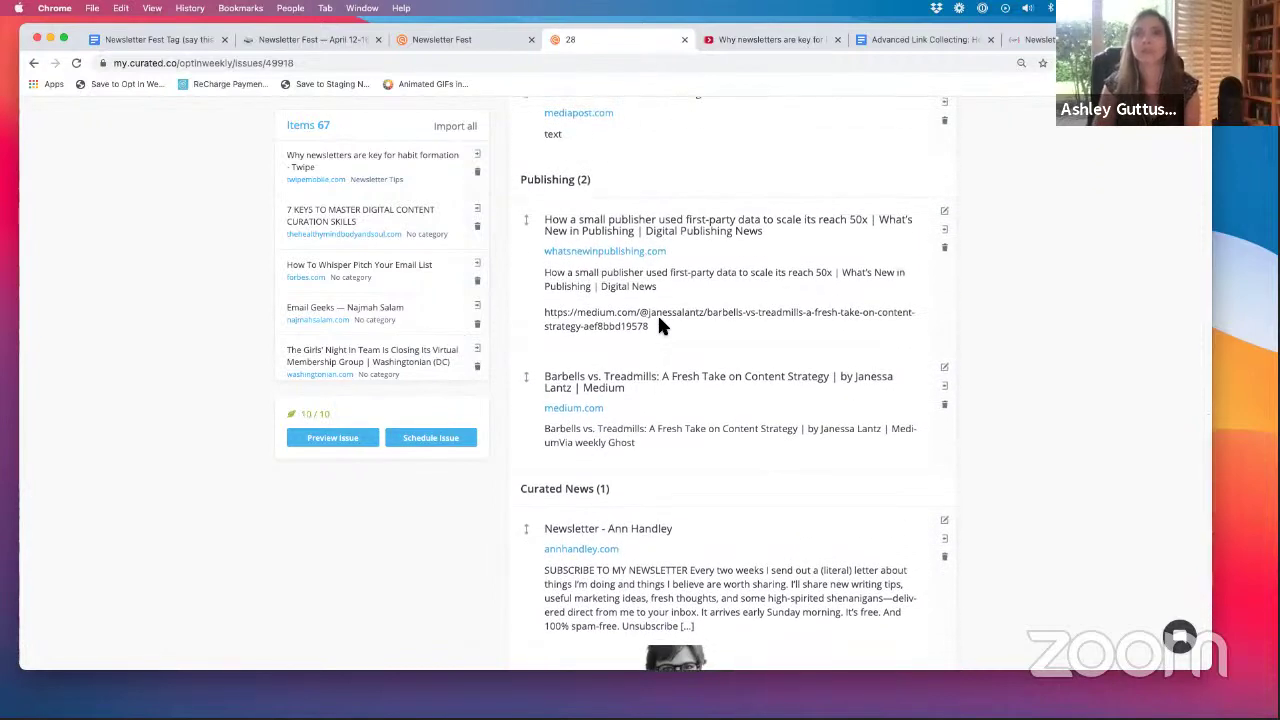
pyautogui.scroll(2, 658, 362)
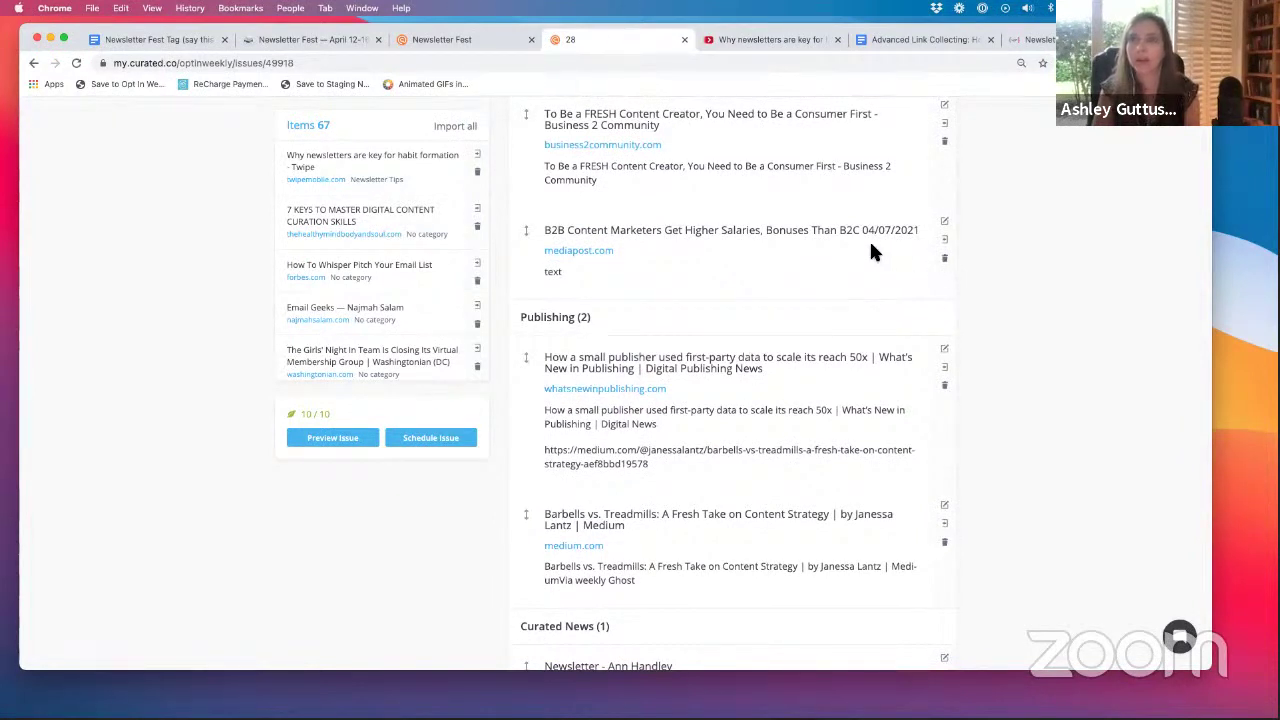
pyautogui.click(944, 258)
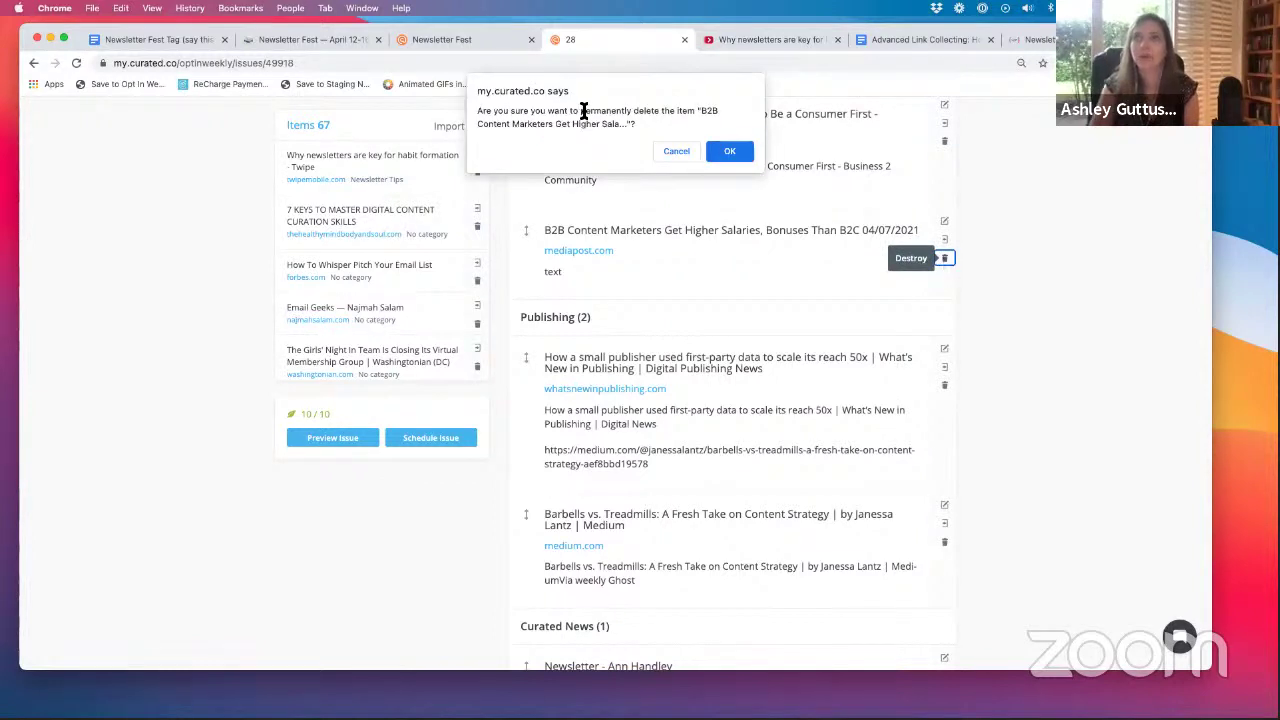
pyautogui.click(675, 153)
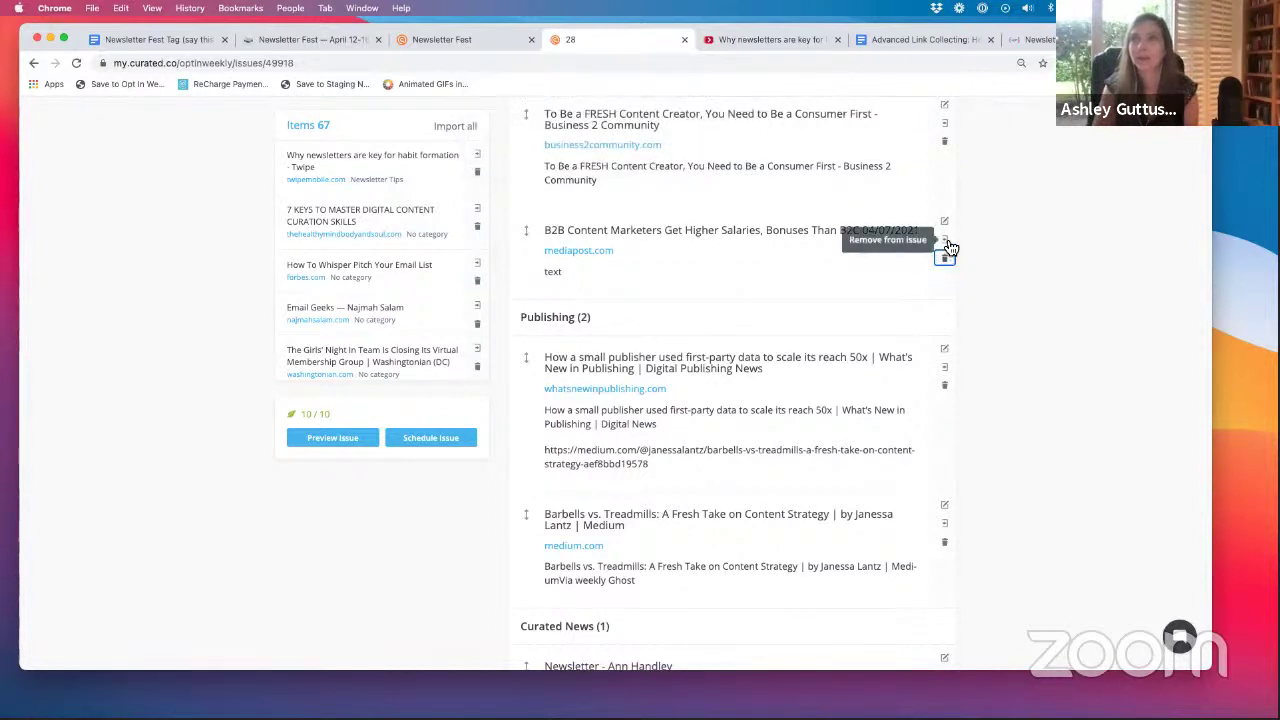
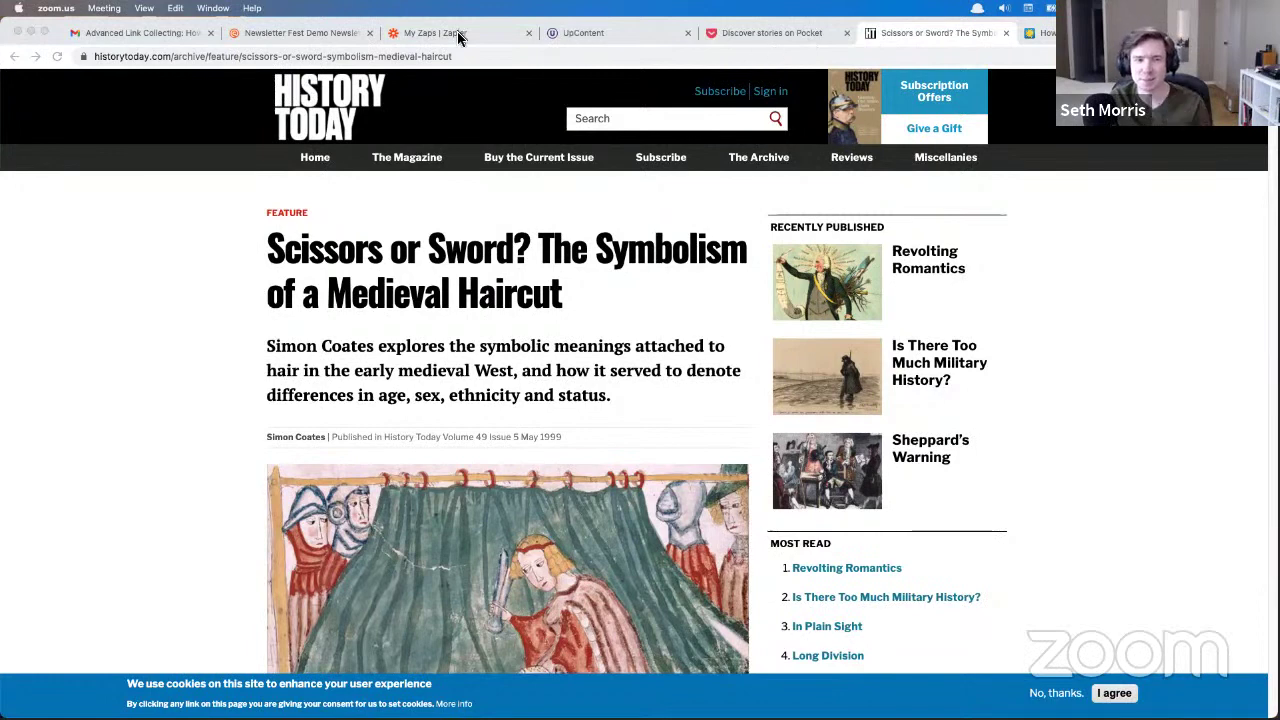
# - Return to the Curated dashboard and open Collected Items, showing the one Slack-collected iOS Shortcuts link
pyautogui.click(140, 33)
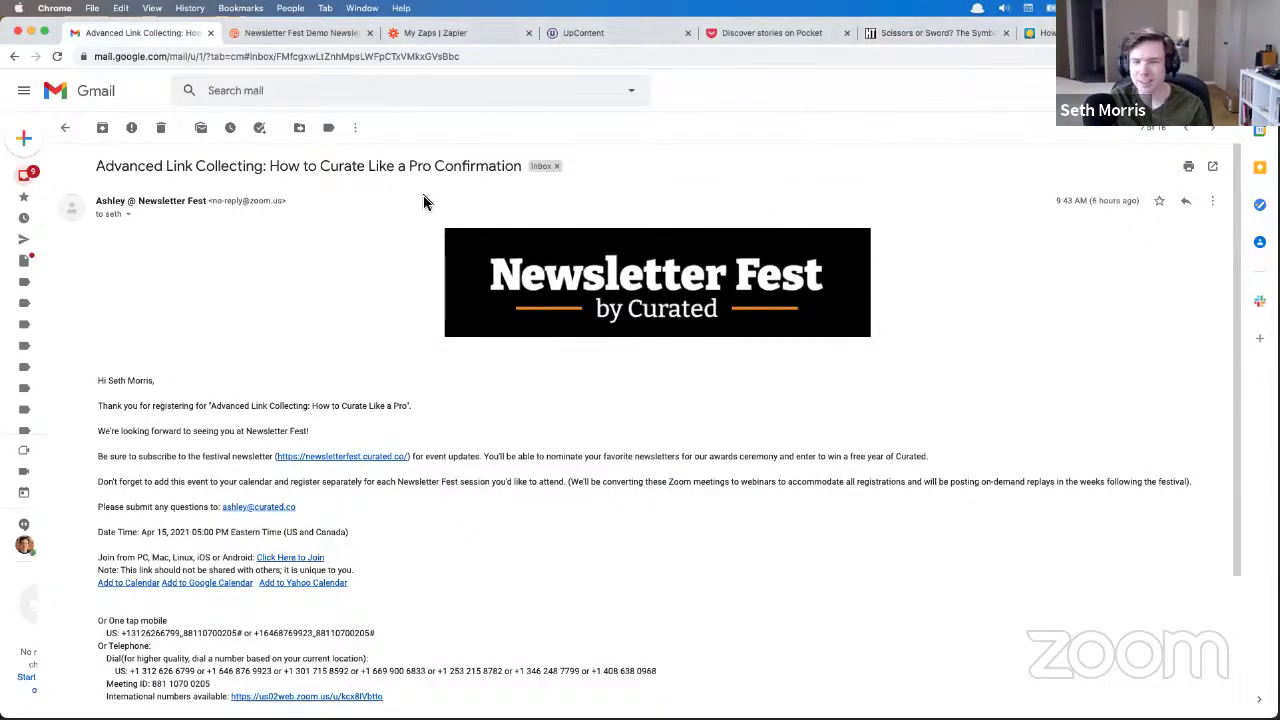
pyautogui.click(287, 35)
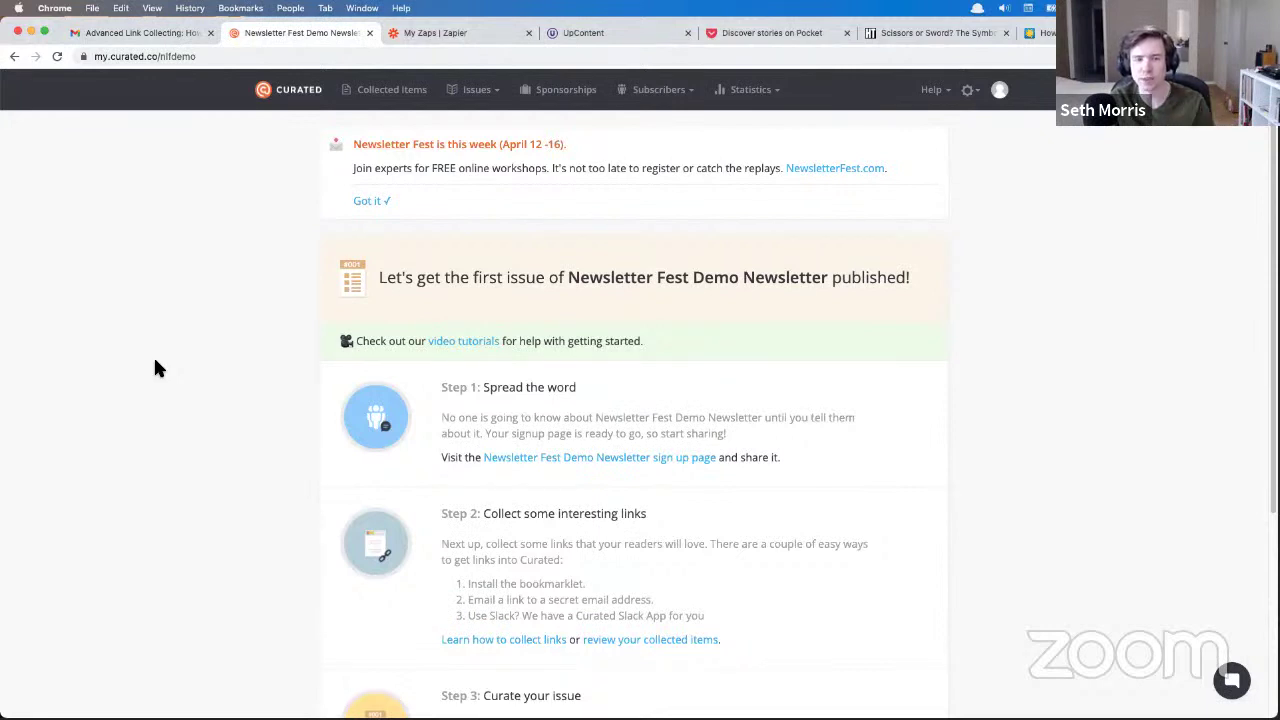
pyautogui.click(367, 100)
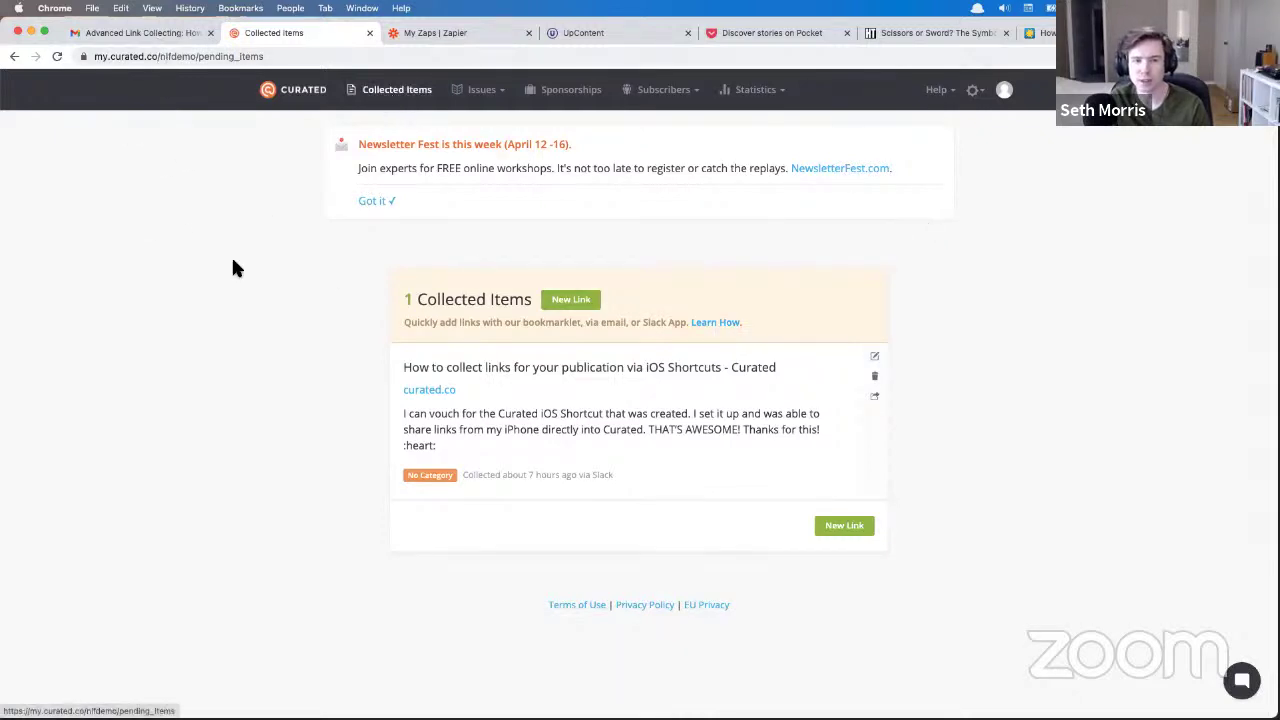
# - Open the 'Learn How.' guide on quickly collecting links by bookmarklet, email and Slack
pyautogui.click(713, 324)
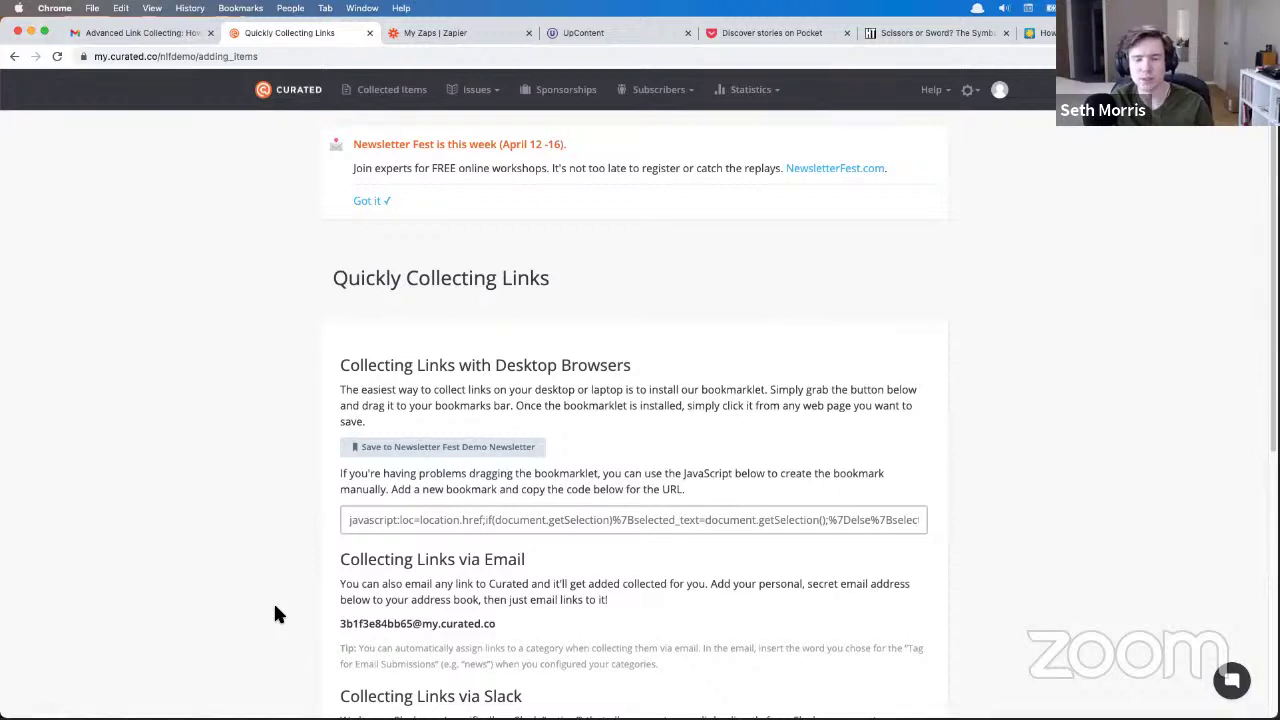
# - Go to the publication's settings and open the Slack integration under Integrations
pyautogui.click(970, 92)
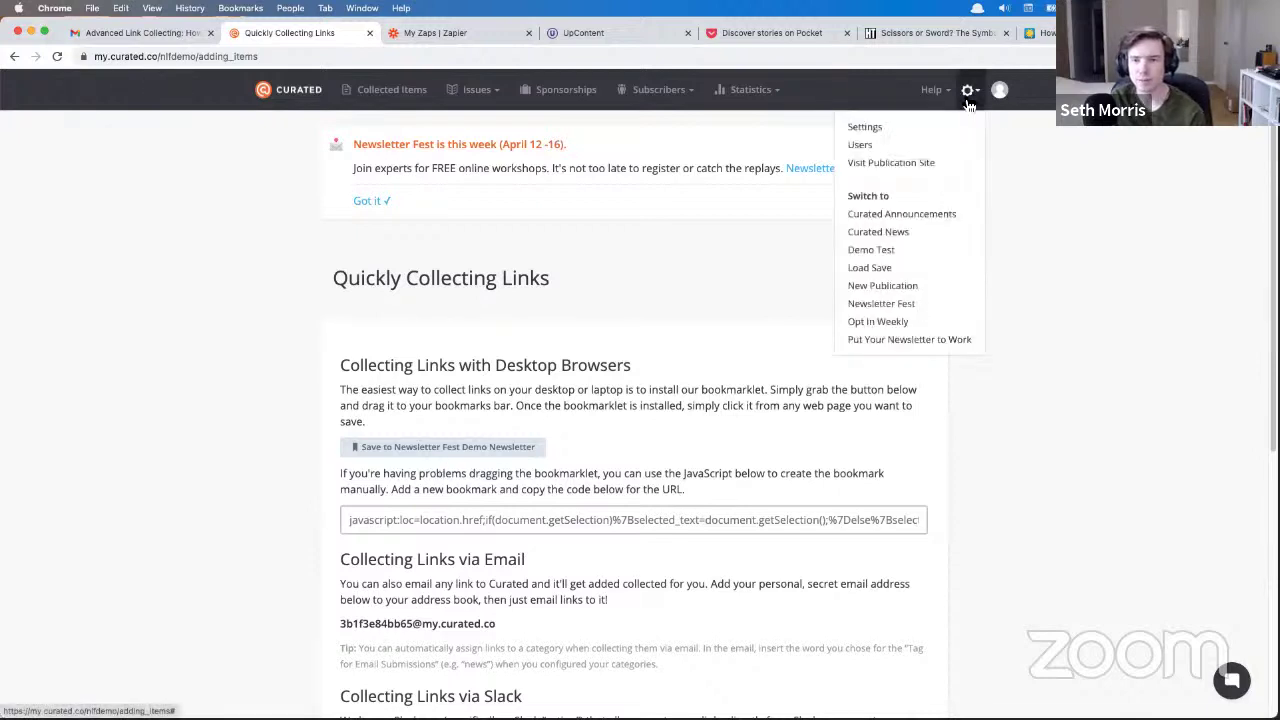
pyautogui.click(868, 131)
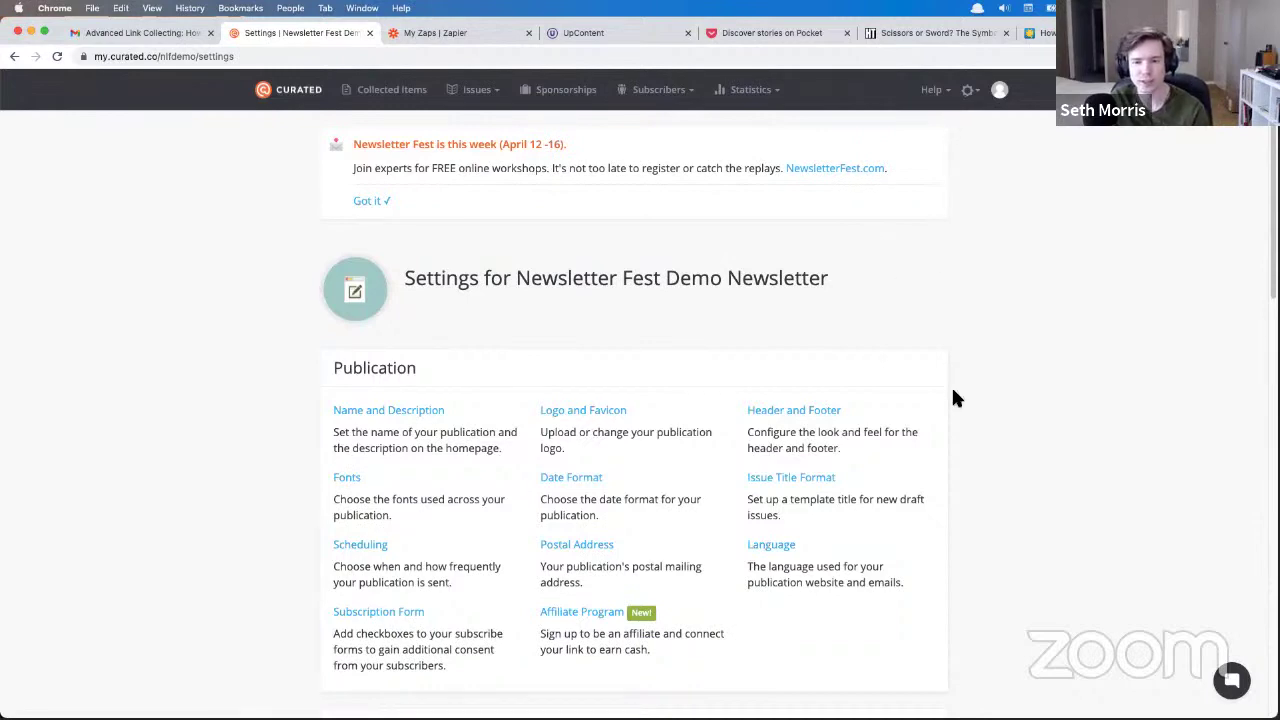
pyautogui.scroll(-10, 953, 398)
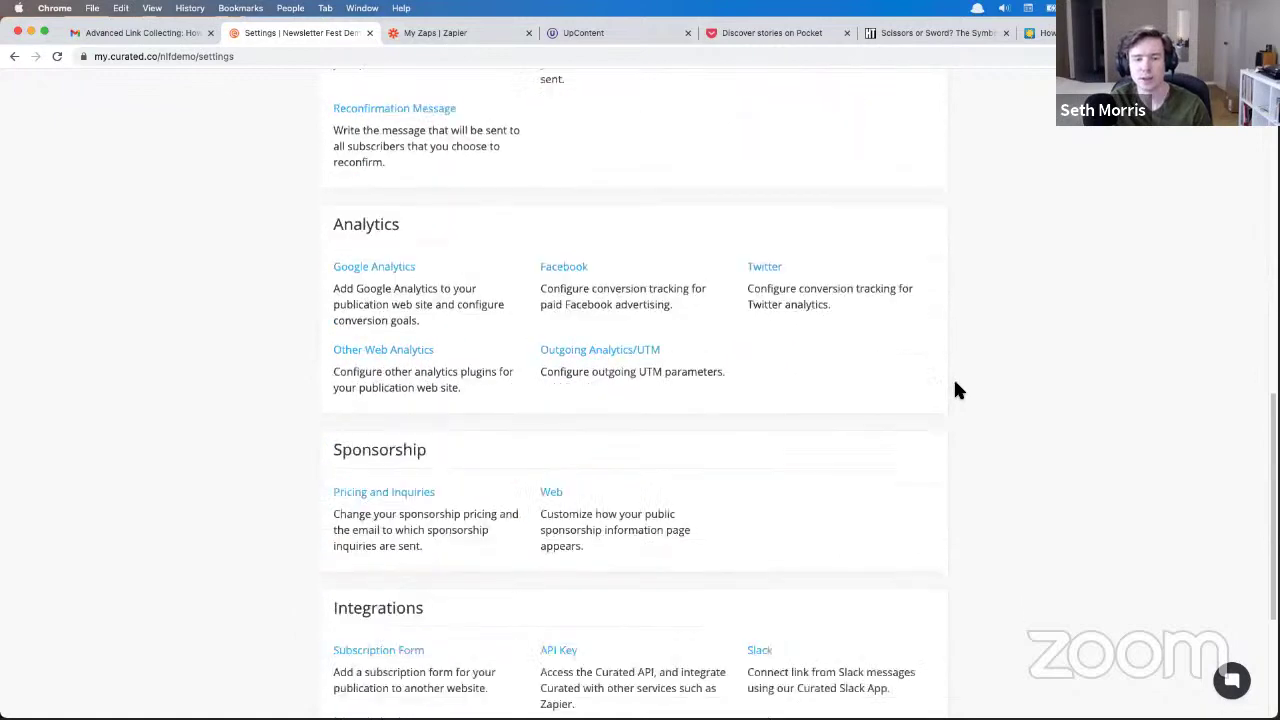
pyautogui.scroll(-5, 957, 390)
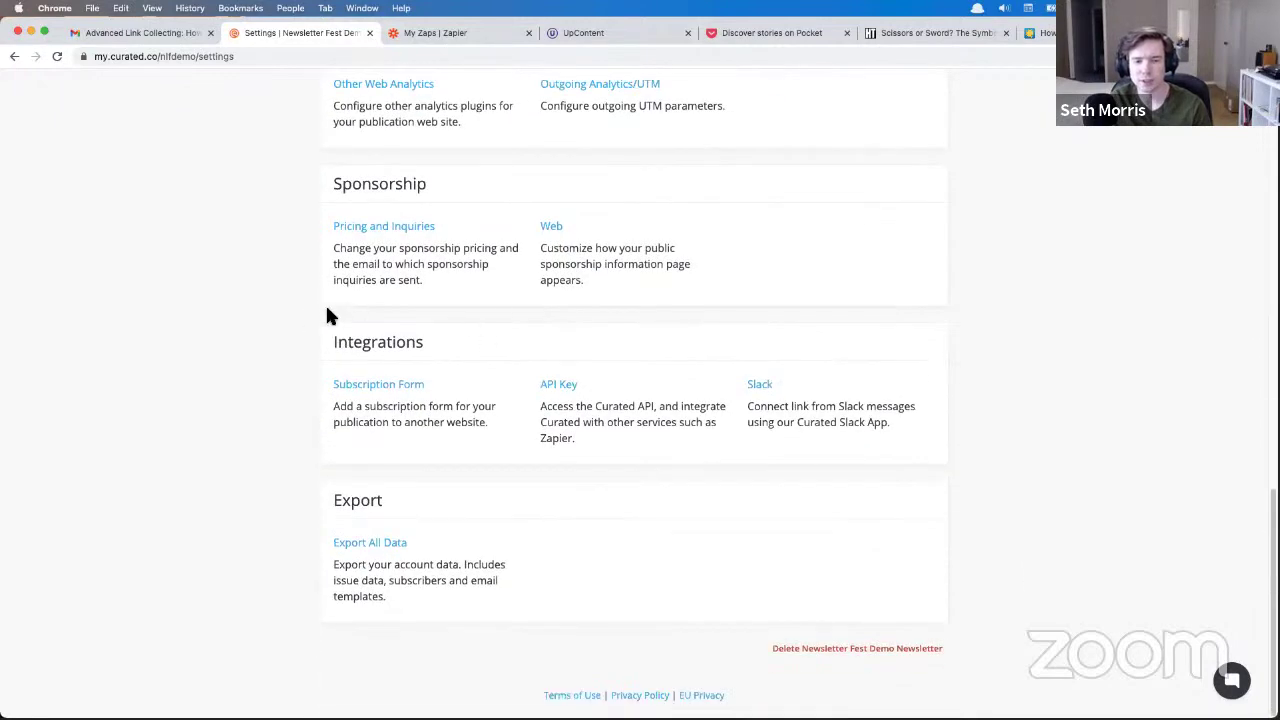
pyautogui.click(763, 386)
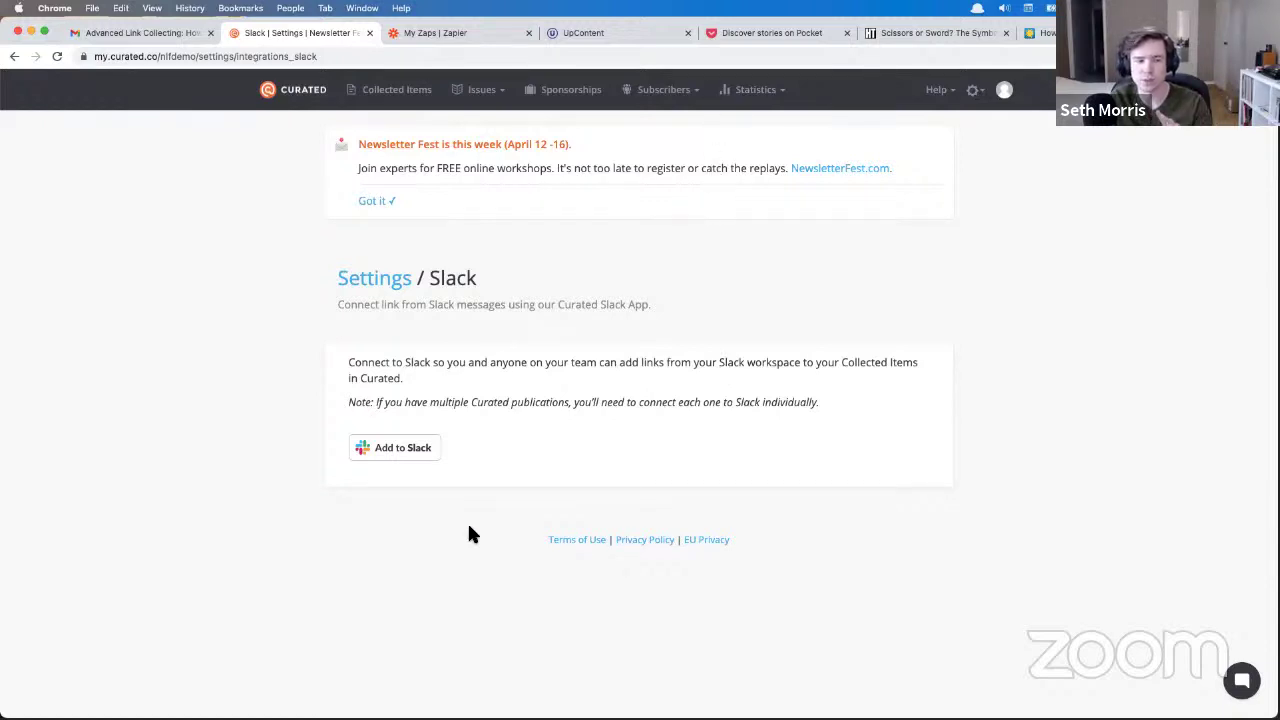
# - Add Curated to Slack and allow it access to the Newsletter Fest Slack Community workspace
pyautogui.click(392, 452)
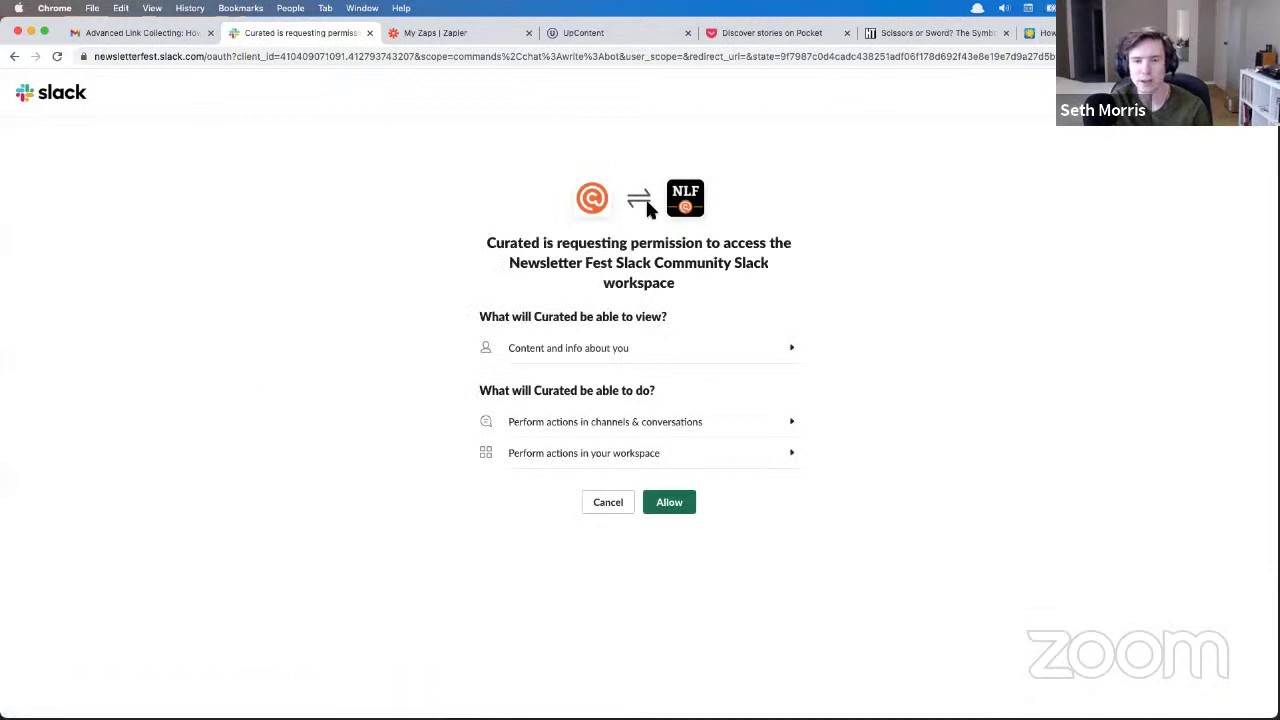
pyautogui.click(691, 507)
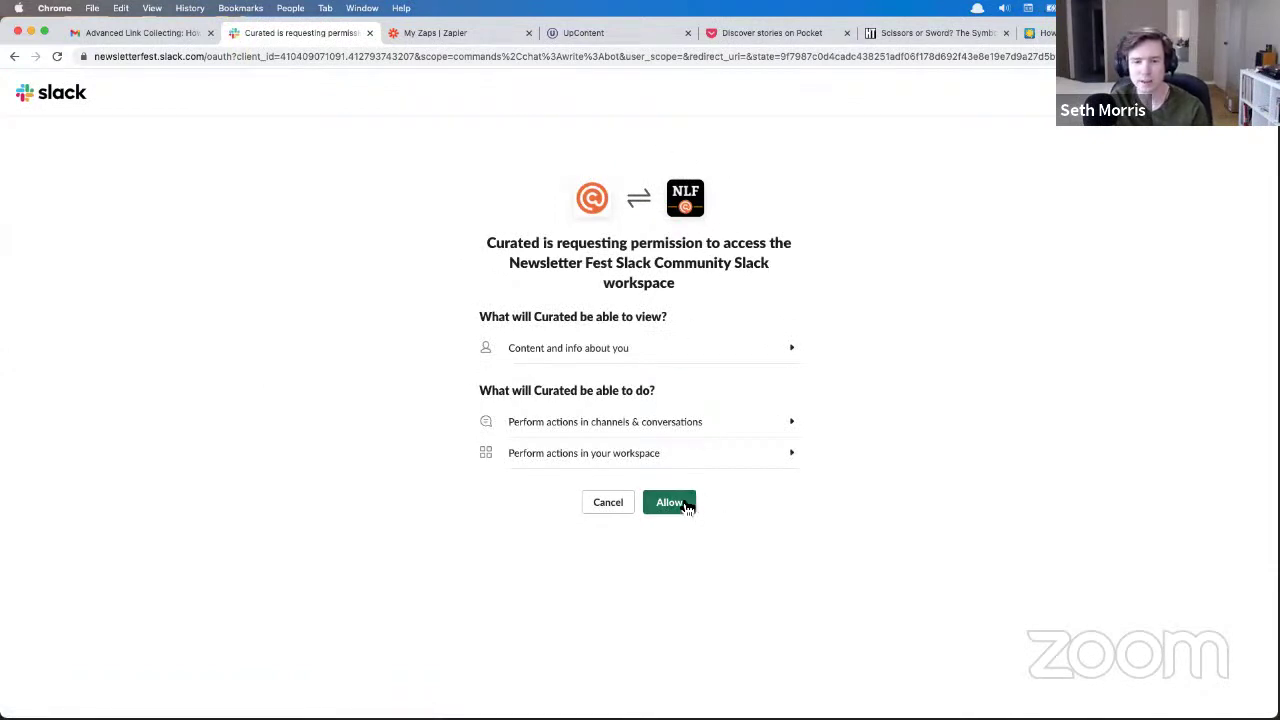
pyautogui.click(691, 507)
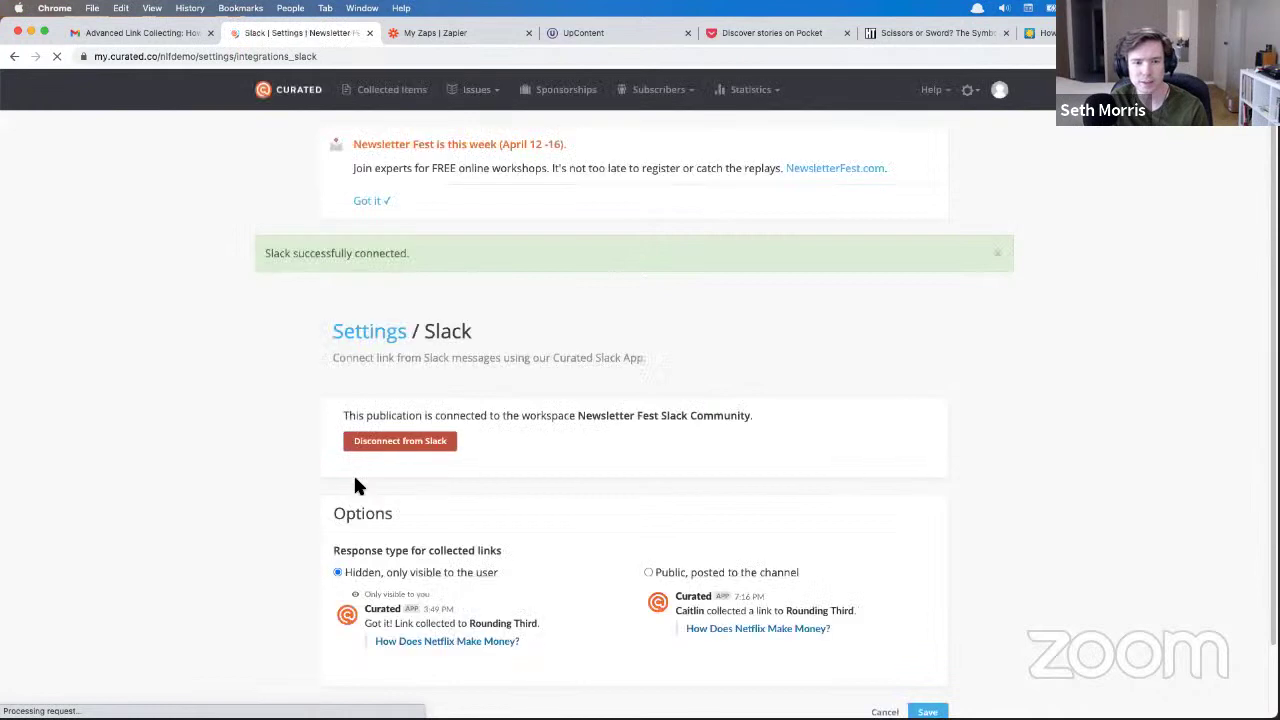
# - Save collected-link responses as 'Public, posted to the channel' and bring the Slack app forward
pyautogui.scroll(-1, 257, 391)
pyautogui.scroll(-2, 257, 398)
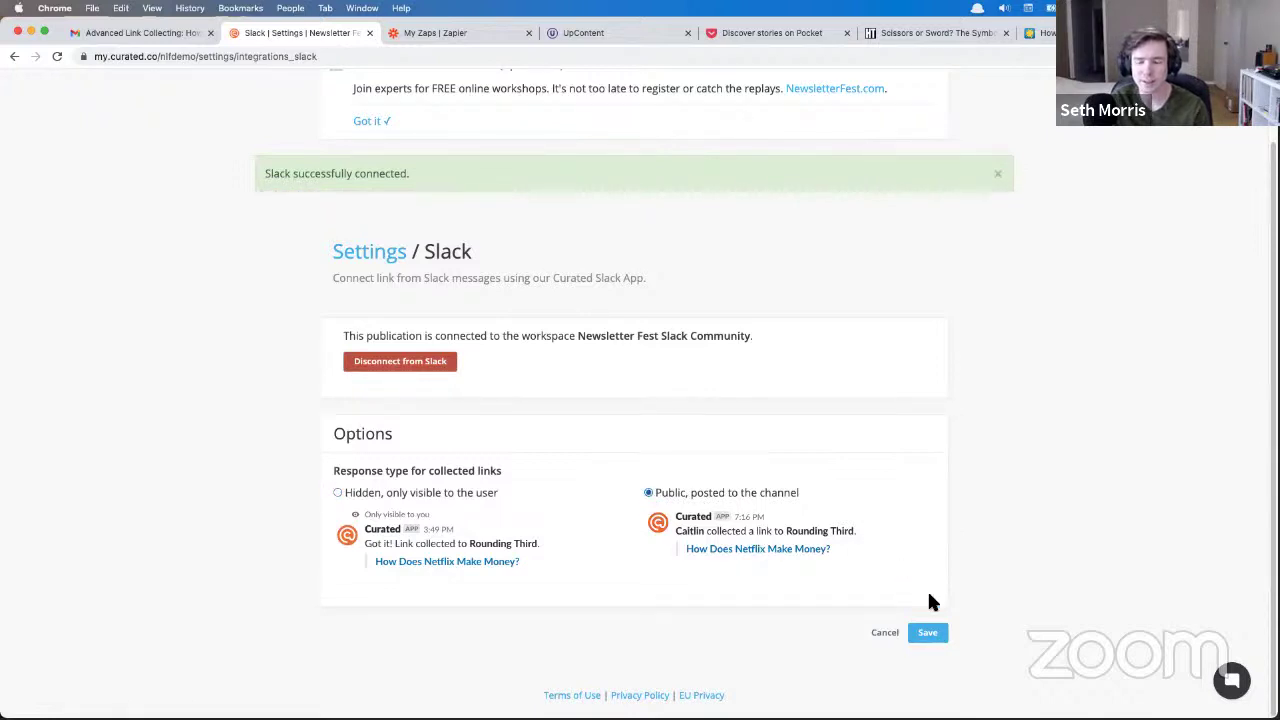
pyautogui.click(928, 632)
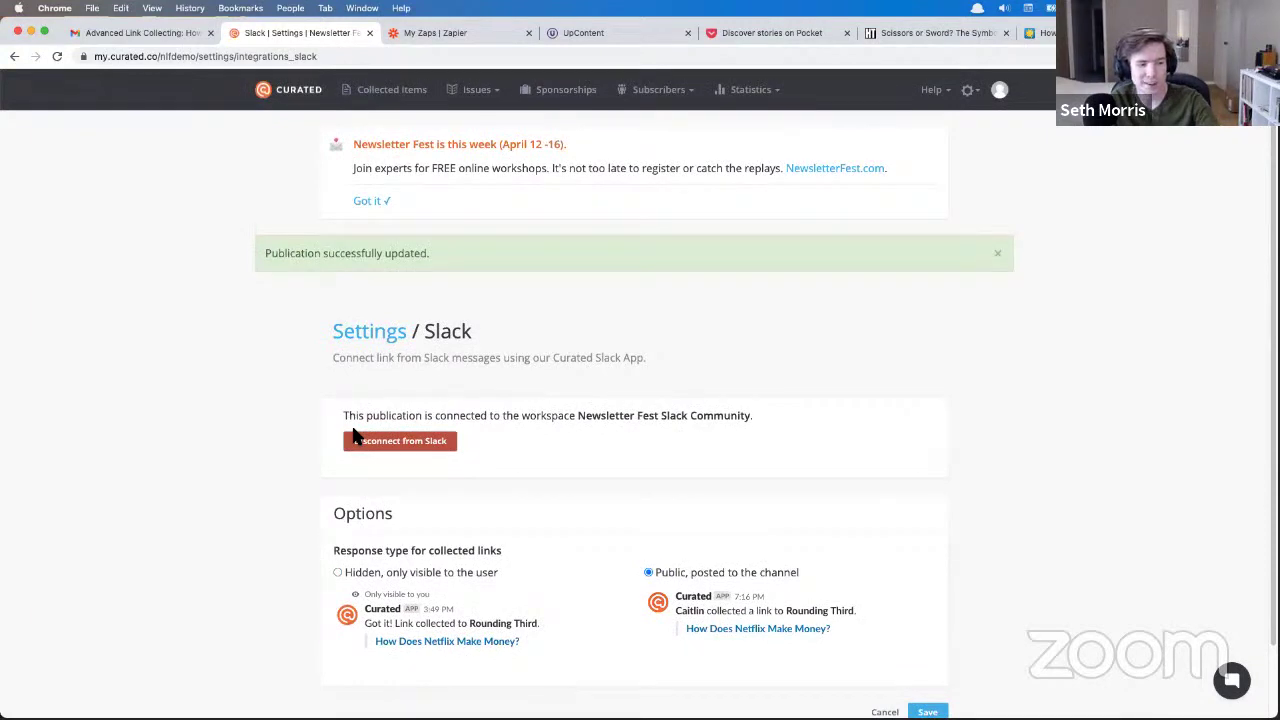
pyautogui.press('super+Tab')
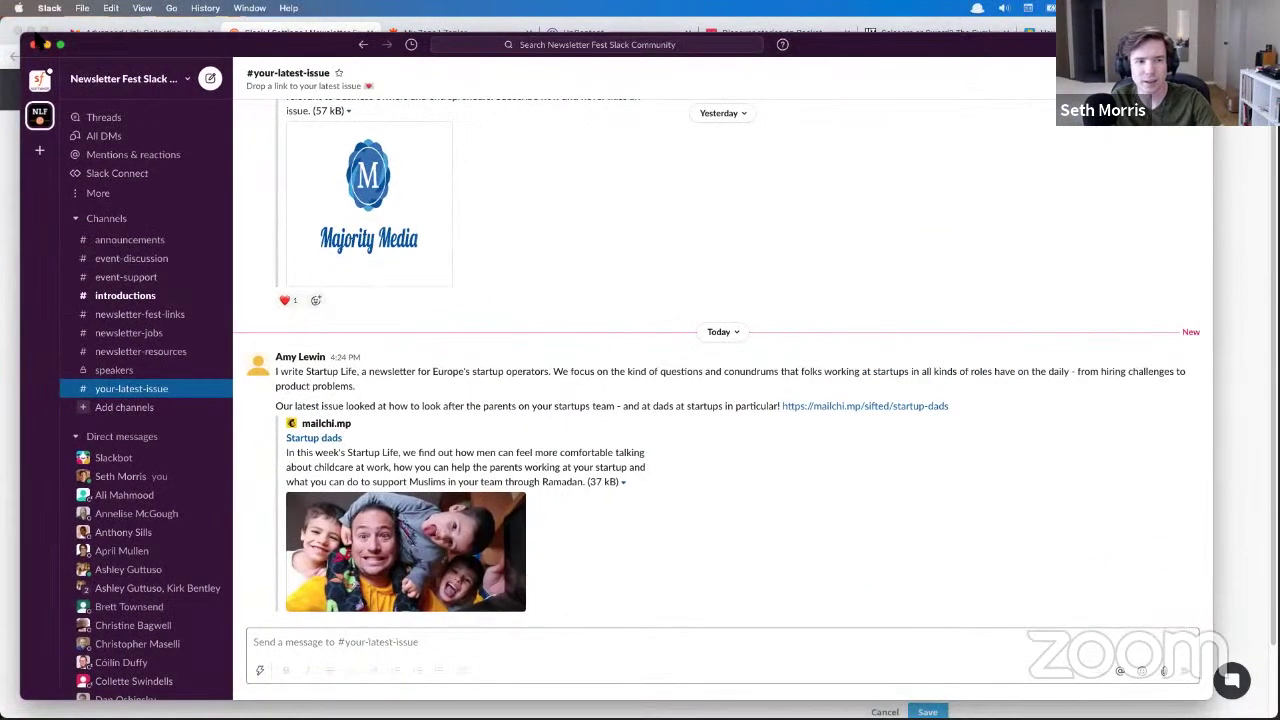
# - Collect the Startup Life message's link in #your-latest-issue into Curated
pyautogui.moveTo(25, 35); pyautogui.dragTo(298, 153)
pyautogui.moveTo(968, 177); pyautogui.dragTo(736, 95)
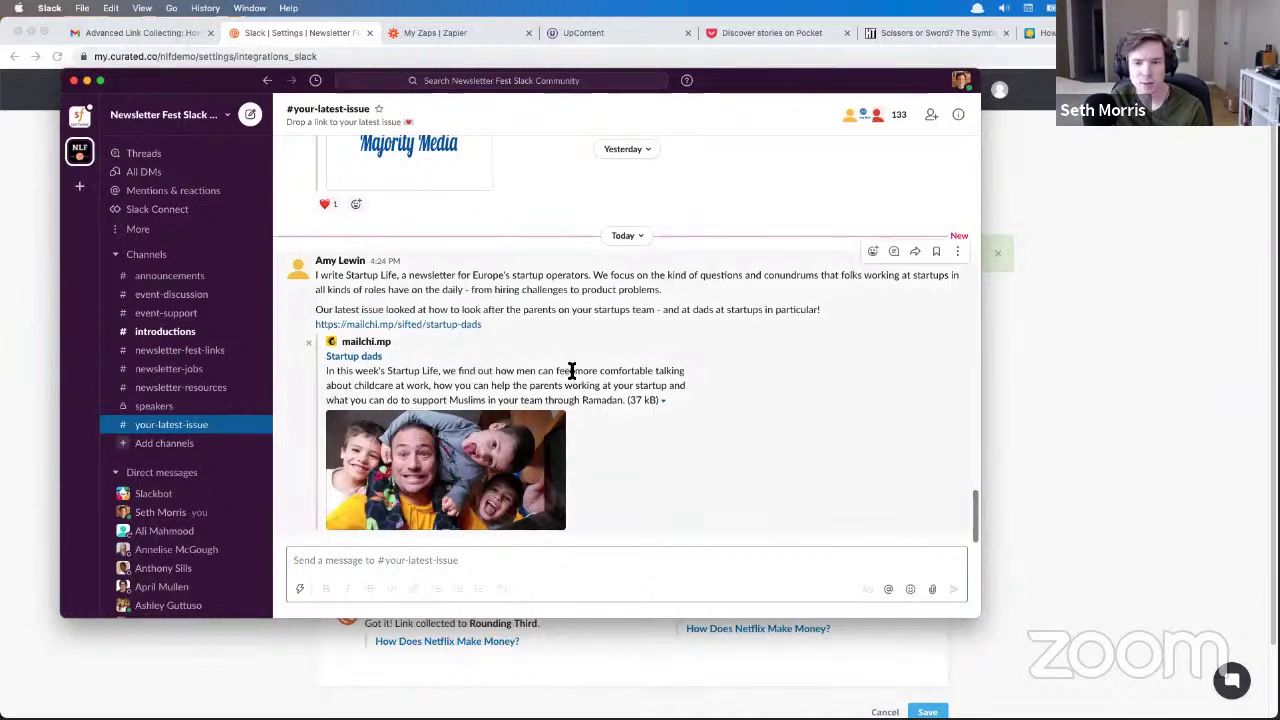
pyautogui.click(958, 252)
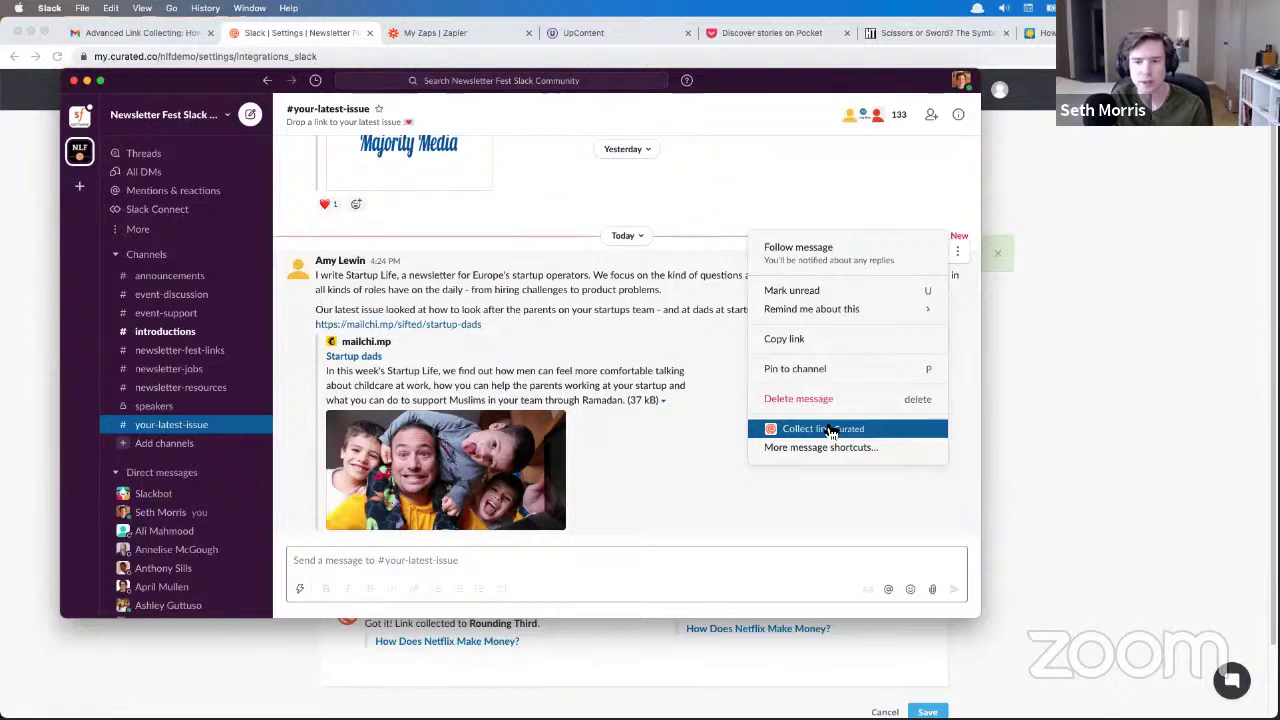
pyautogui.click(827, 430)
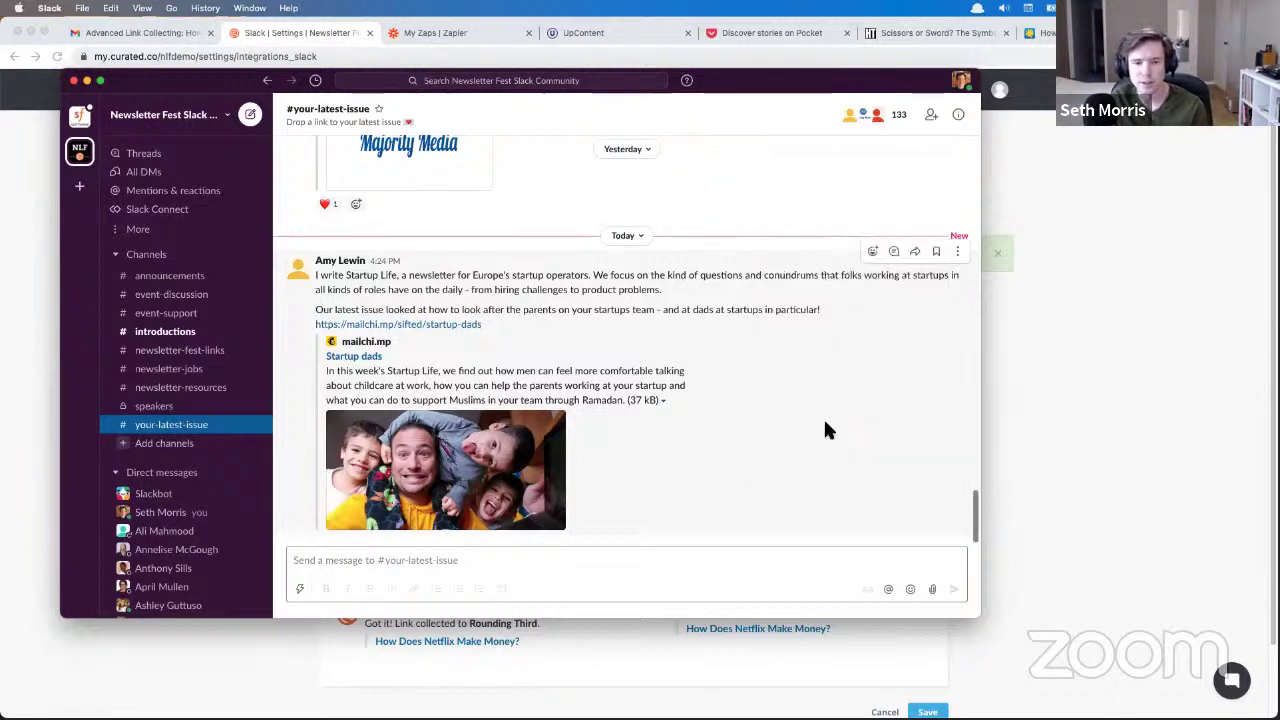
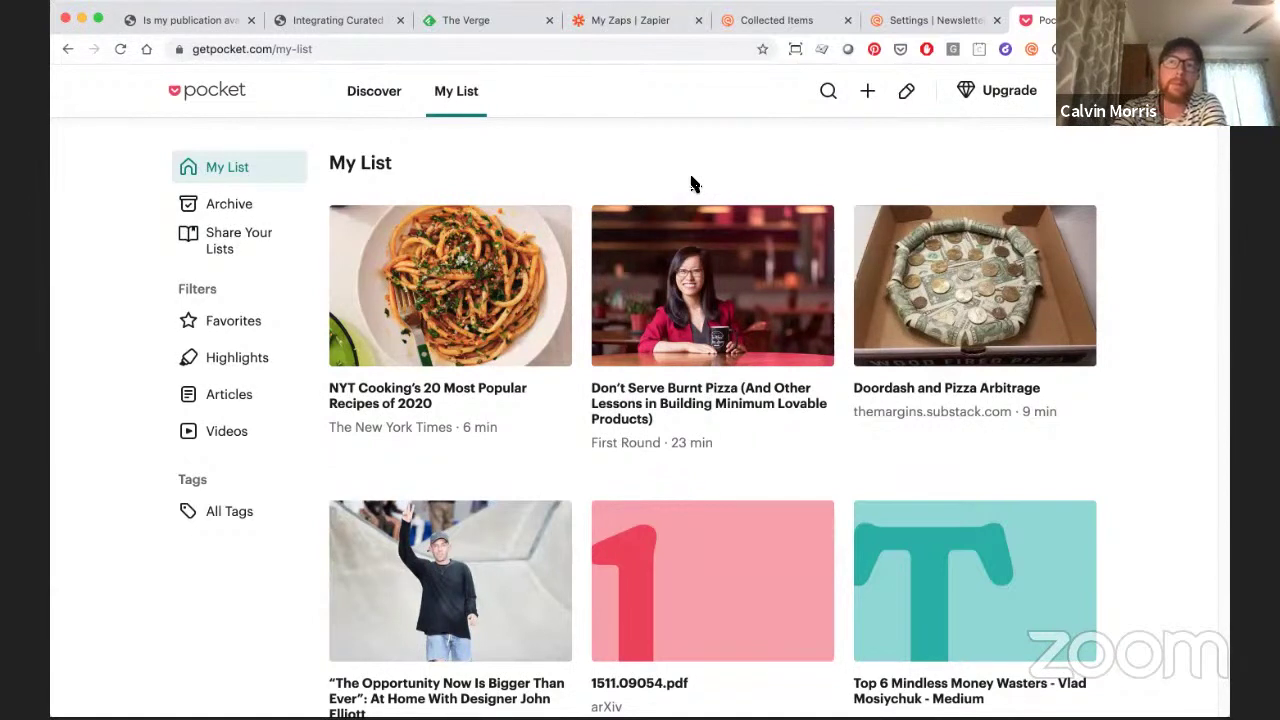
# - Leave the Pocket My List and switch to the Zapier zaps page
pyautogui.click(660, 22)
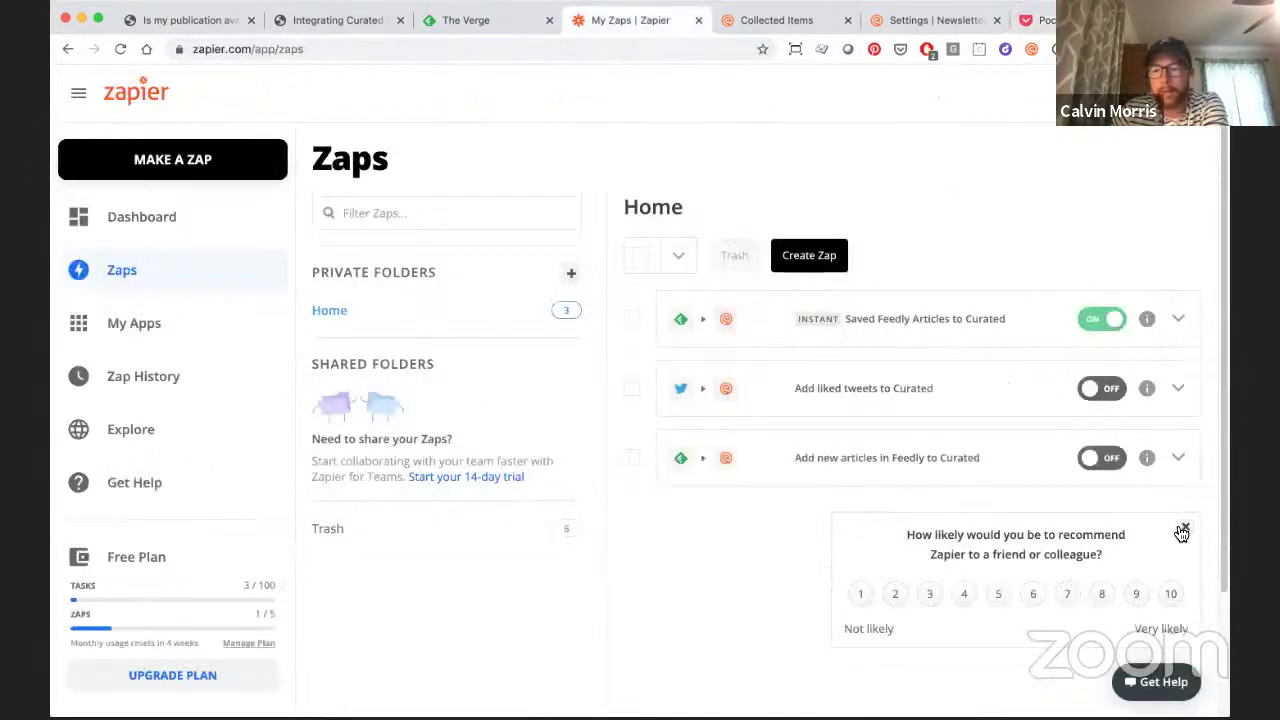
# - Dismiss the Zapier recommendation survey and go to Curated's Collected Items page
pyautogui.click(1185, 527)
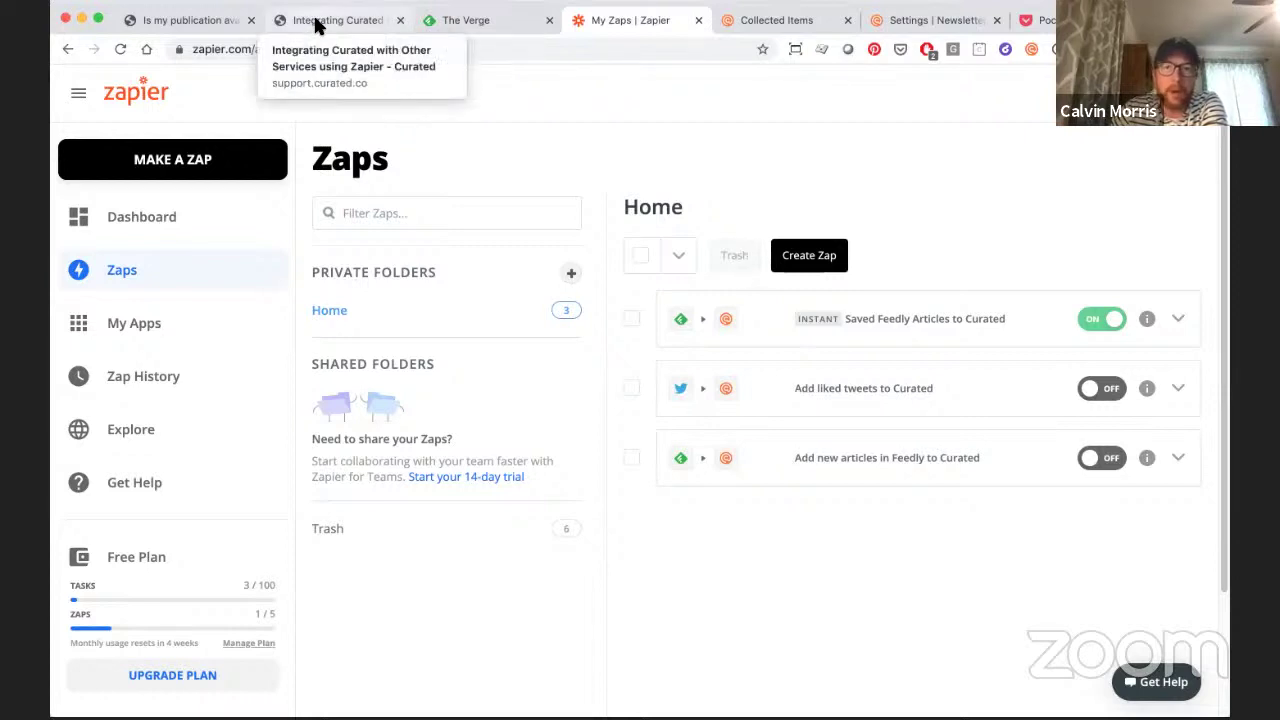
pyautogui.click(785, 20)
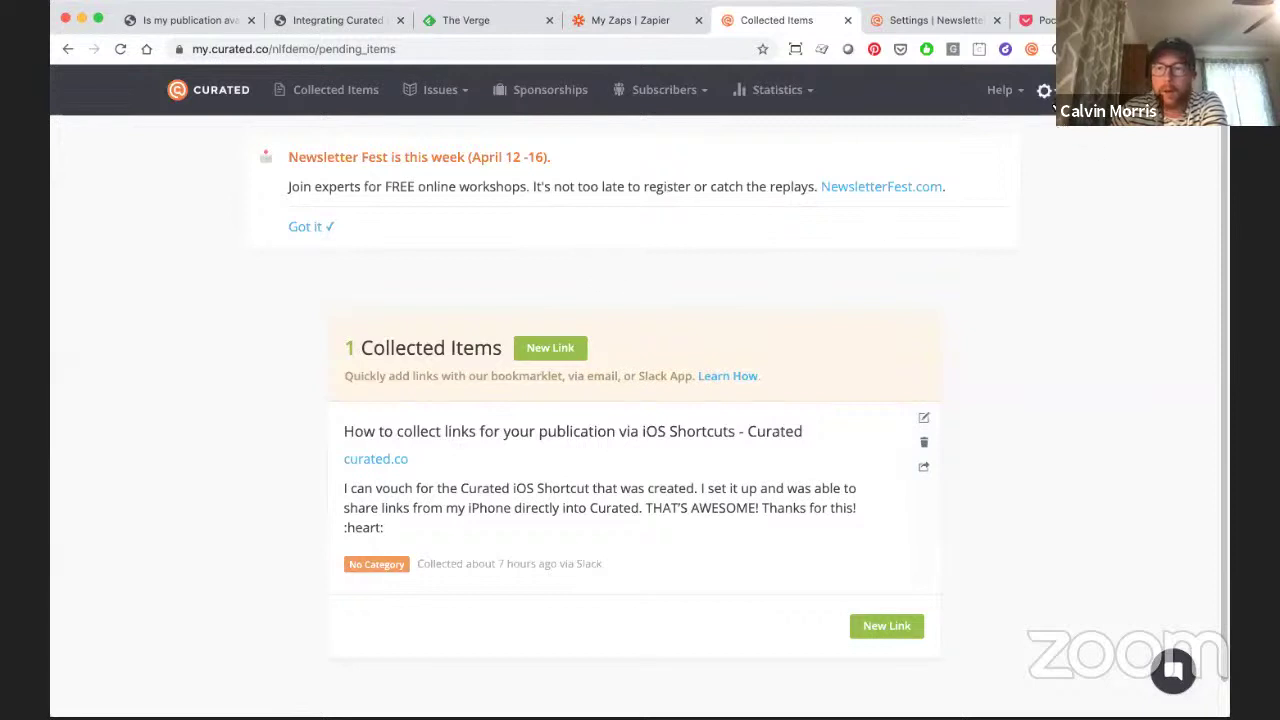
# - Open the Newsletter Fest Demo Newsletter settings and go to the Integrations API Key page
pyautogui.click(1043, 90)
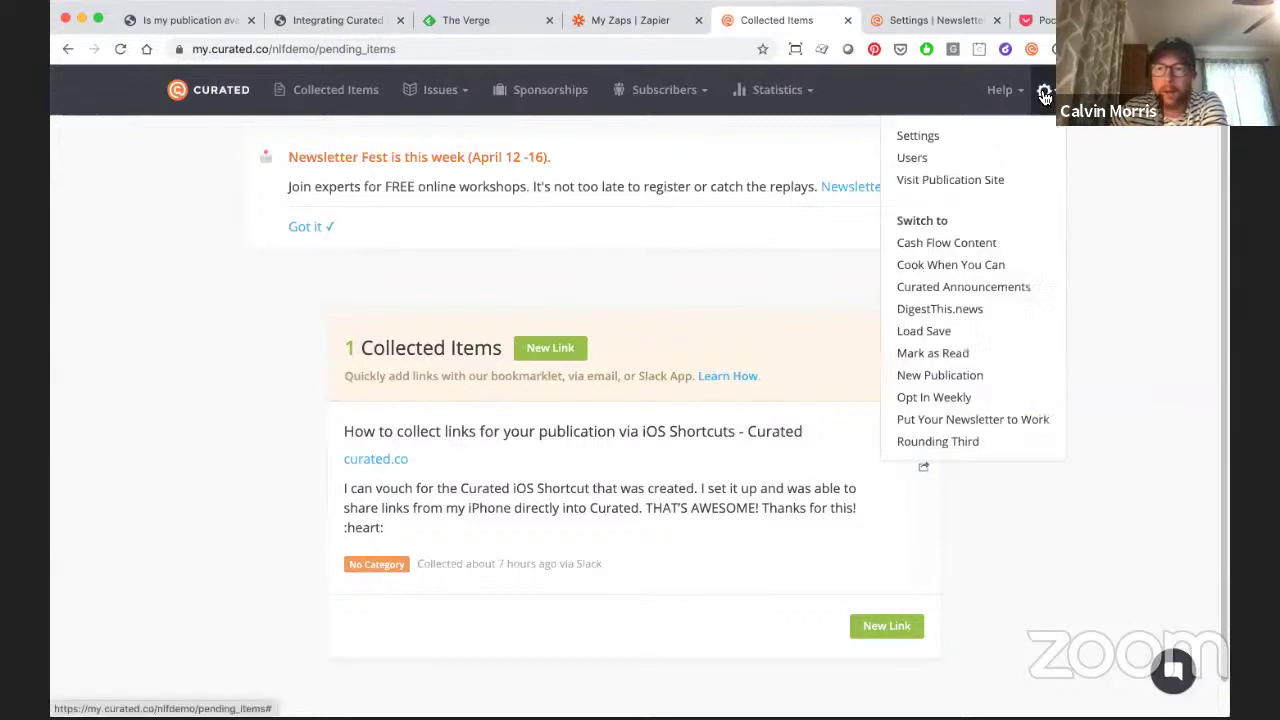
pyautogui.click(947, 137)
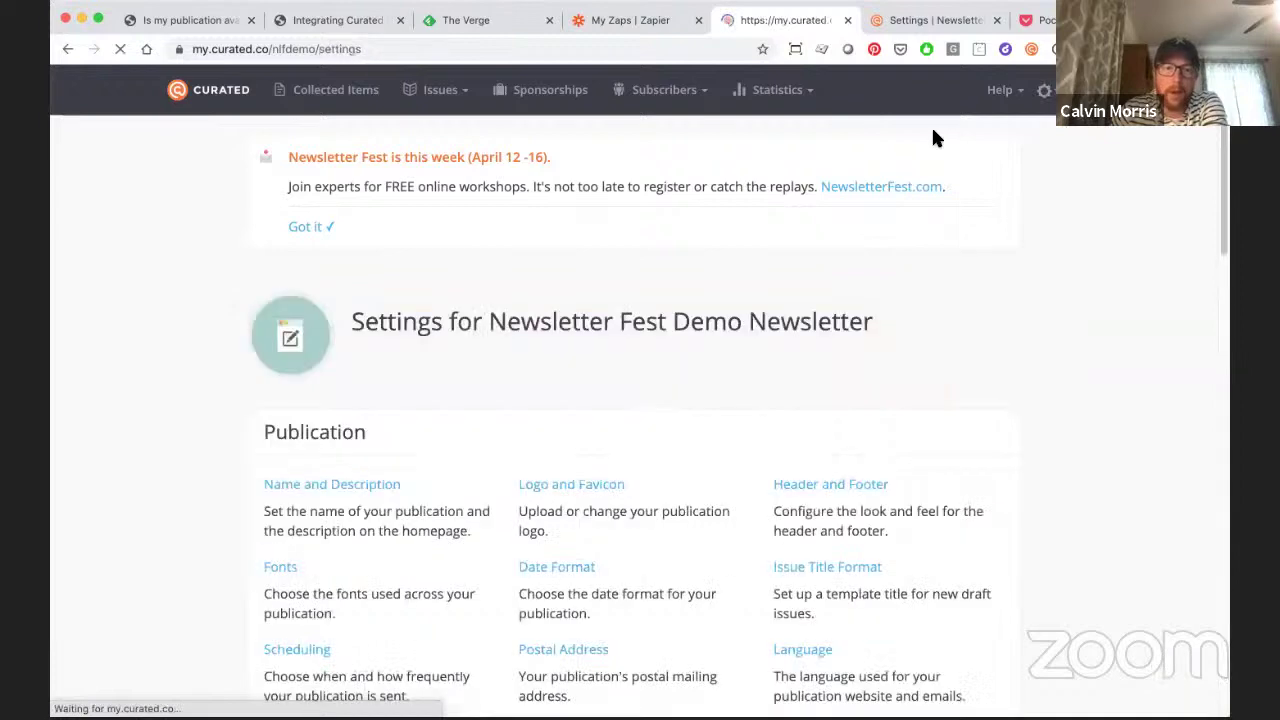
pyautogui.scroll(-15, 738, 448)
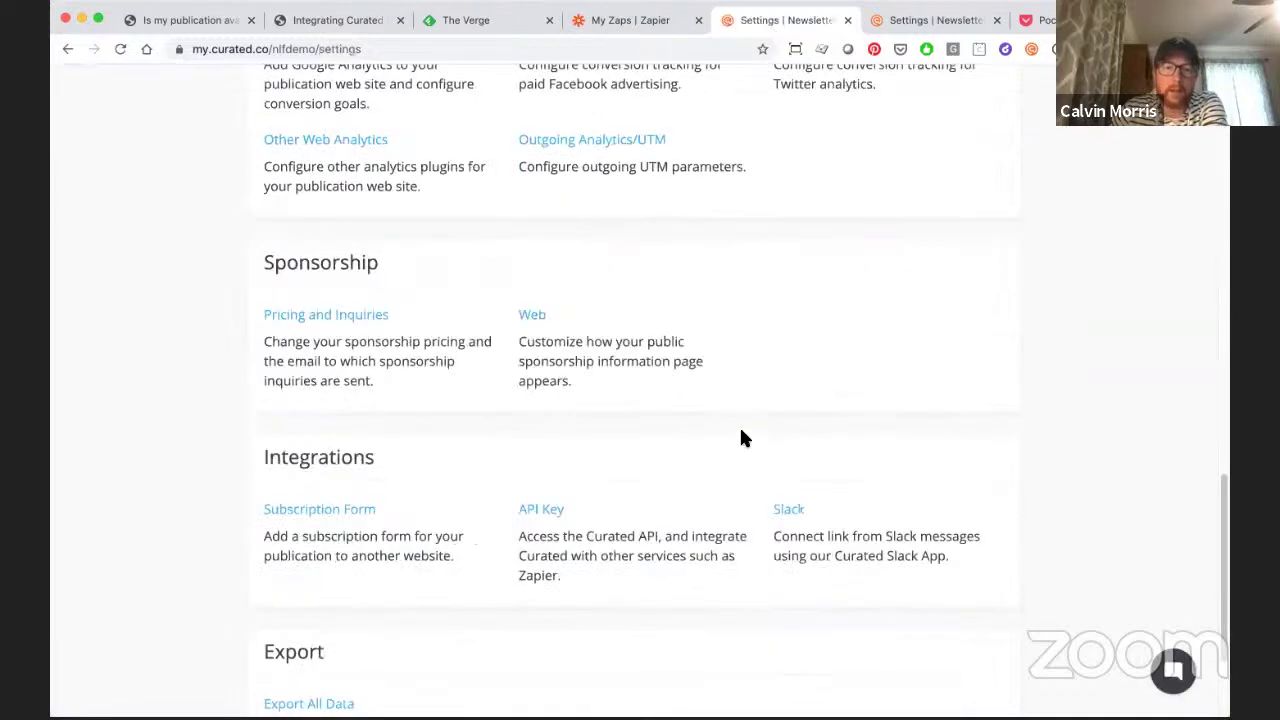
pyautogui.scroll(2, 743, 437)
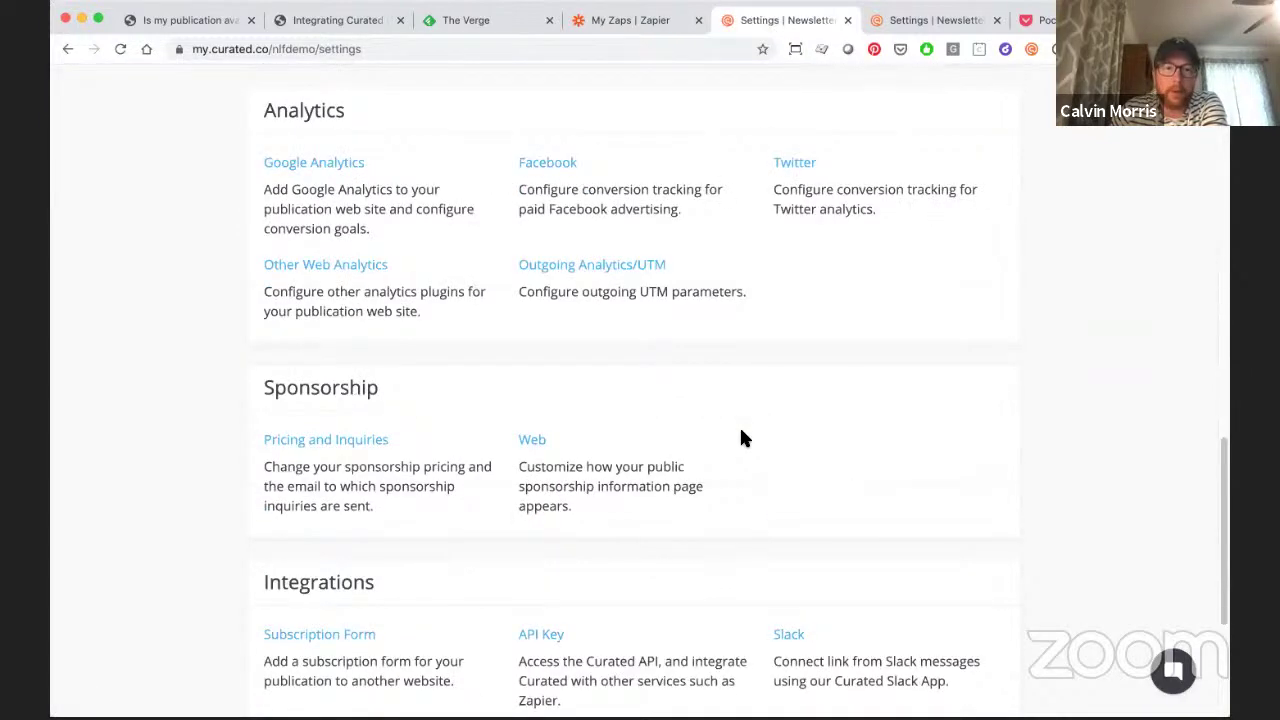
pyautogui.scroll(-1, 741, 437)
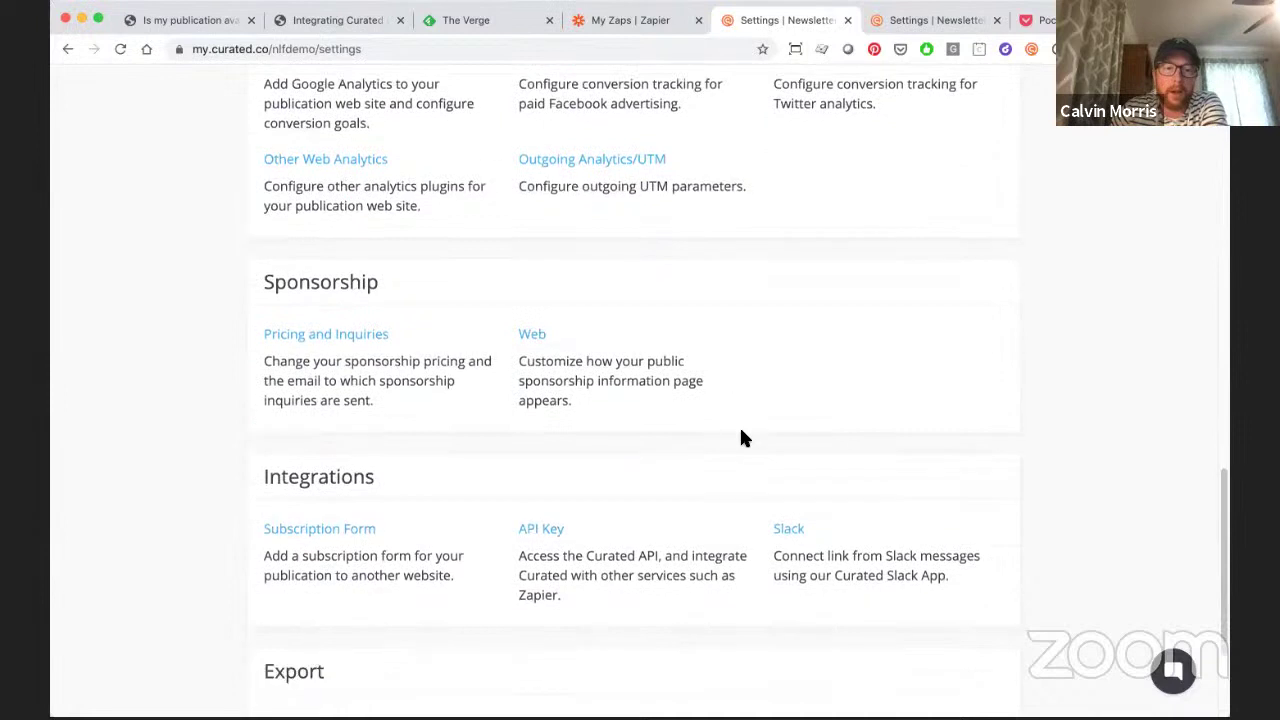
pyautogui.click(545, 530)
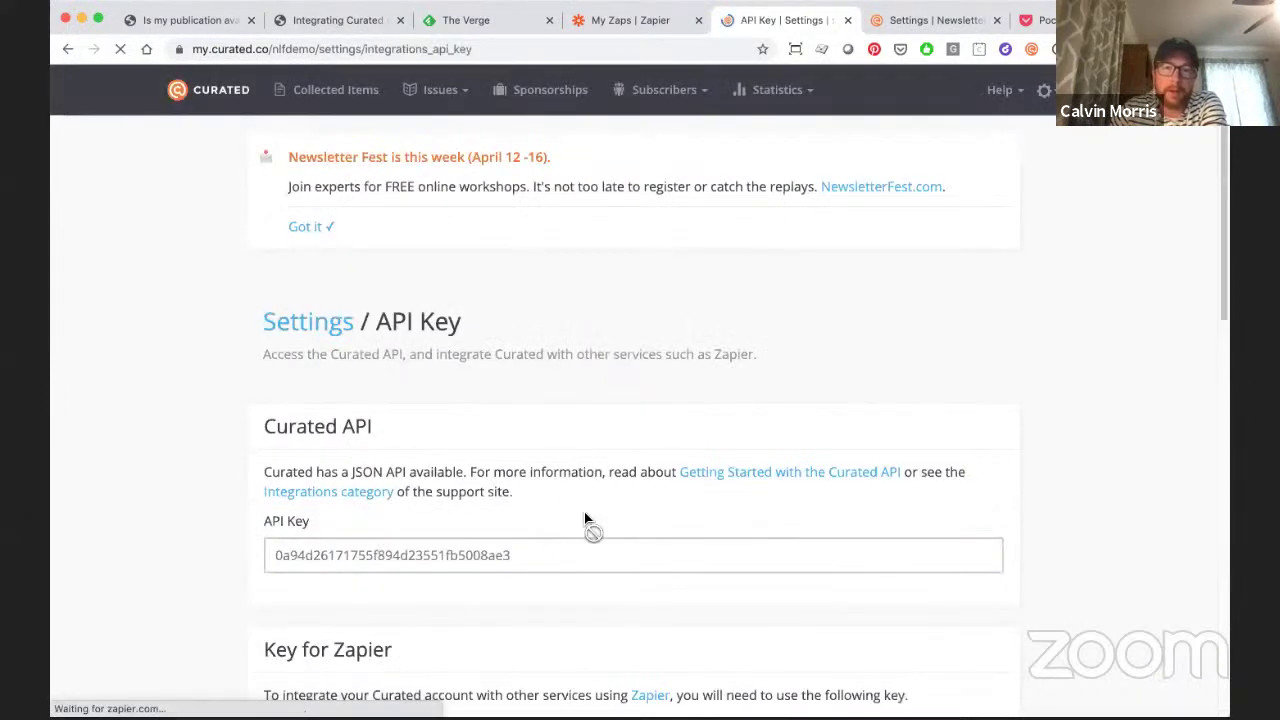
# - Look over the 'Key for Zapier' zap templates, then return to the Zapier zaps list
pyautogui.scroll(-15, 729, 553)
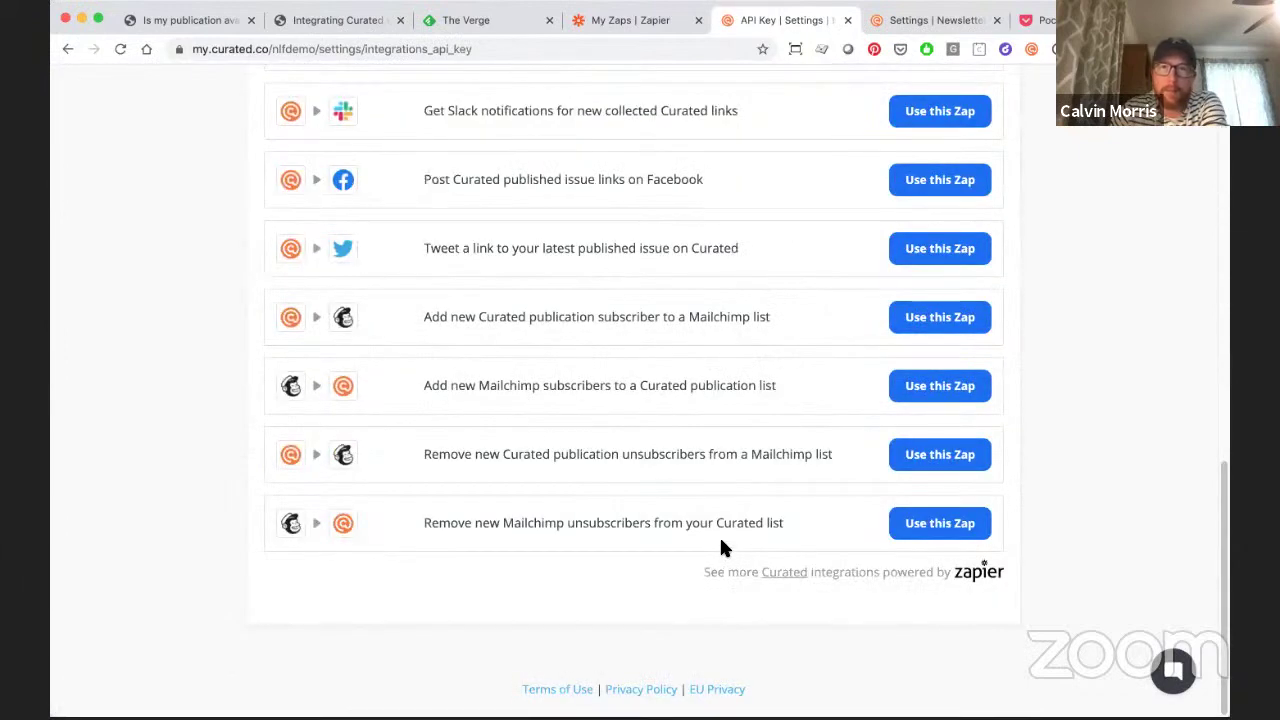
pyautogui.scroll(1, 719, 540)
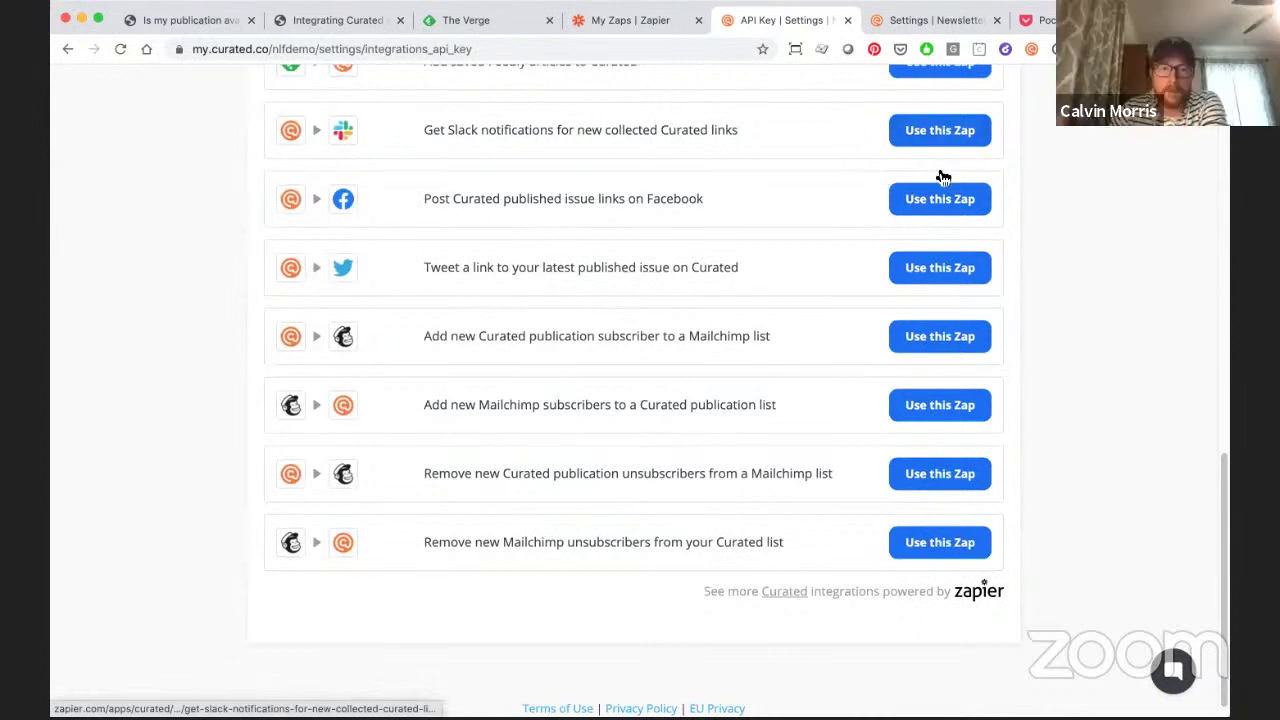
pyautogui.scroll(5, 718, 304)
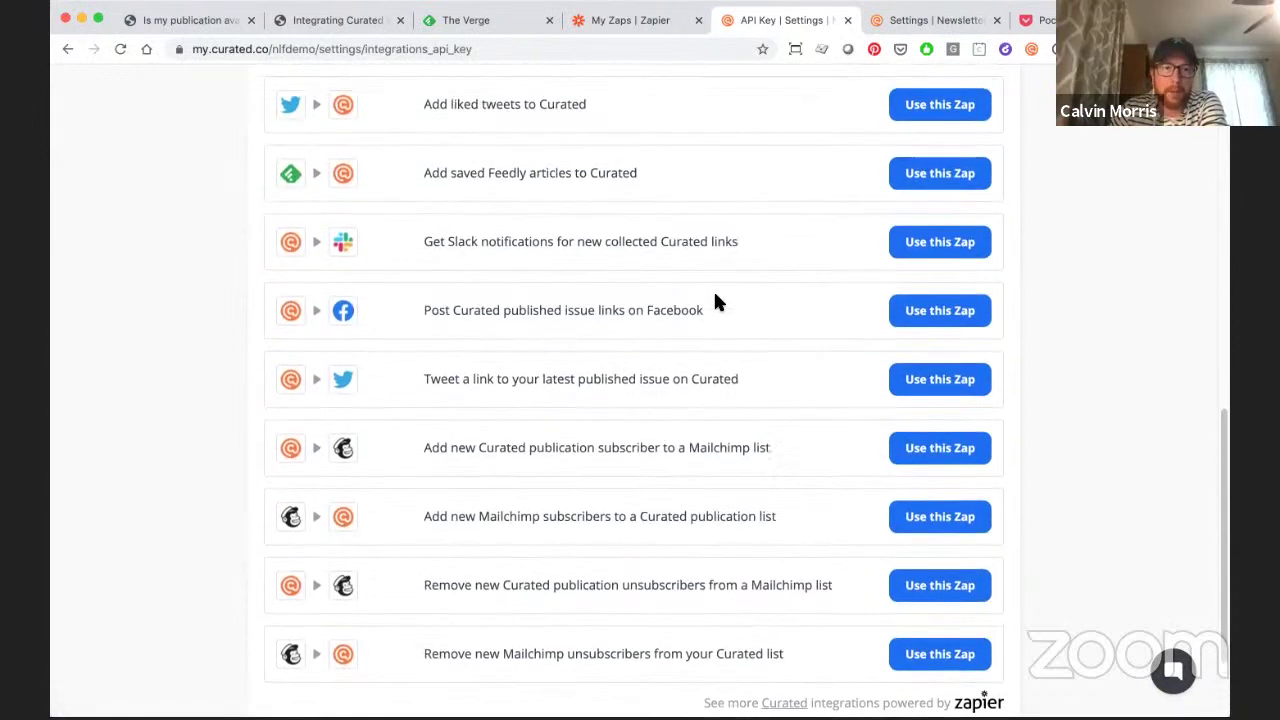
pyautogui.scroll(1, 483, 231)
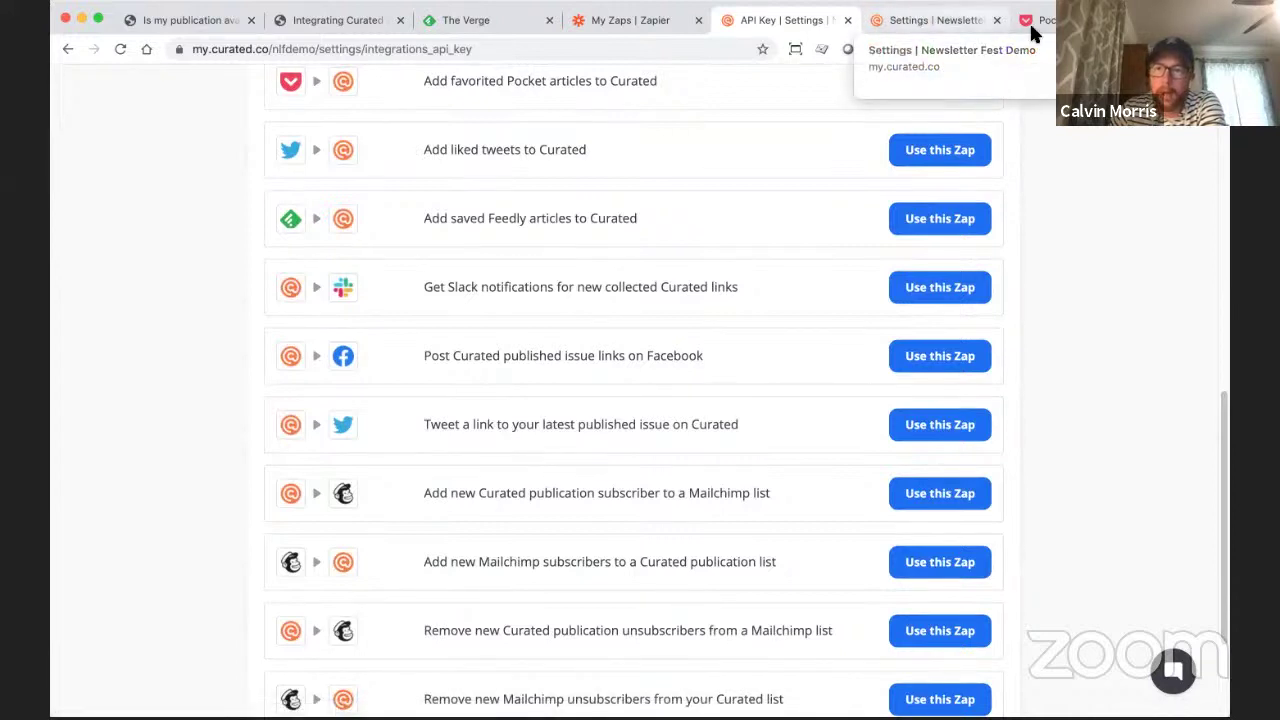
pyautogui.click(611, 23)
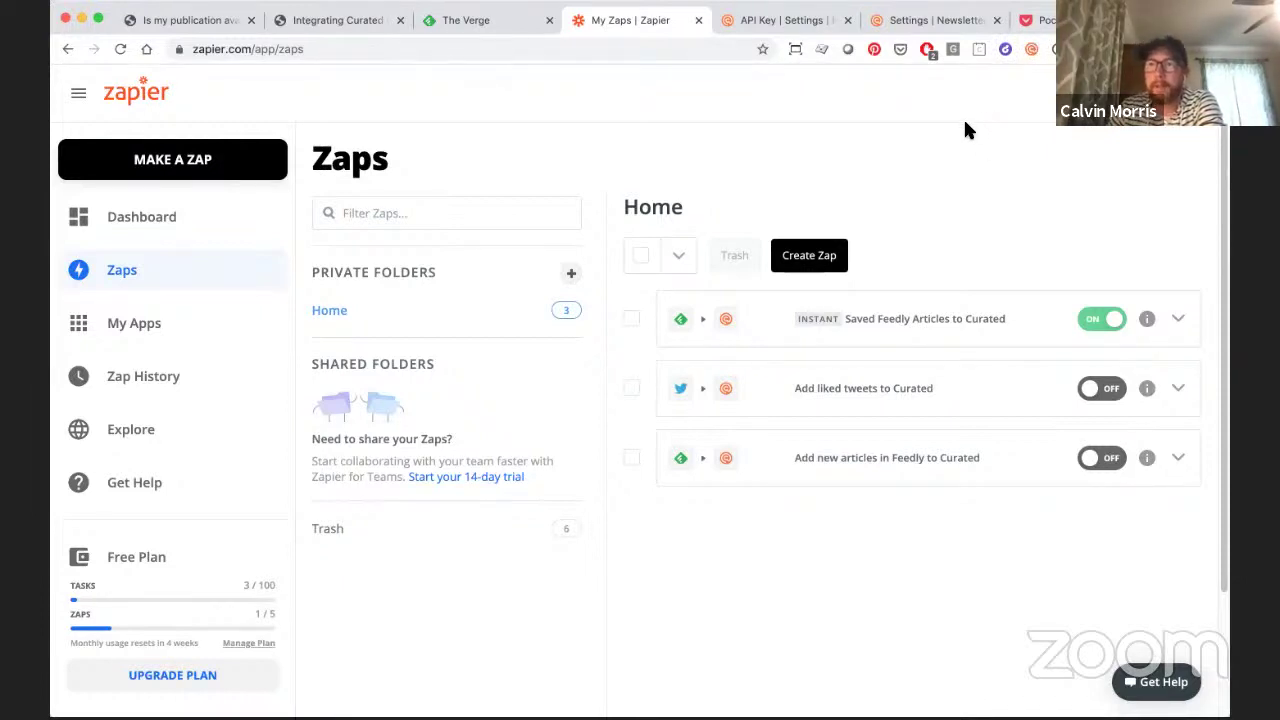
# - Switch to Feedly and open the Opt In Weekly feed under Fancy Feed
pyautogui.click(484, 24)
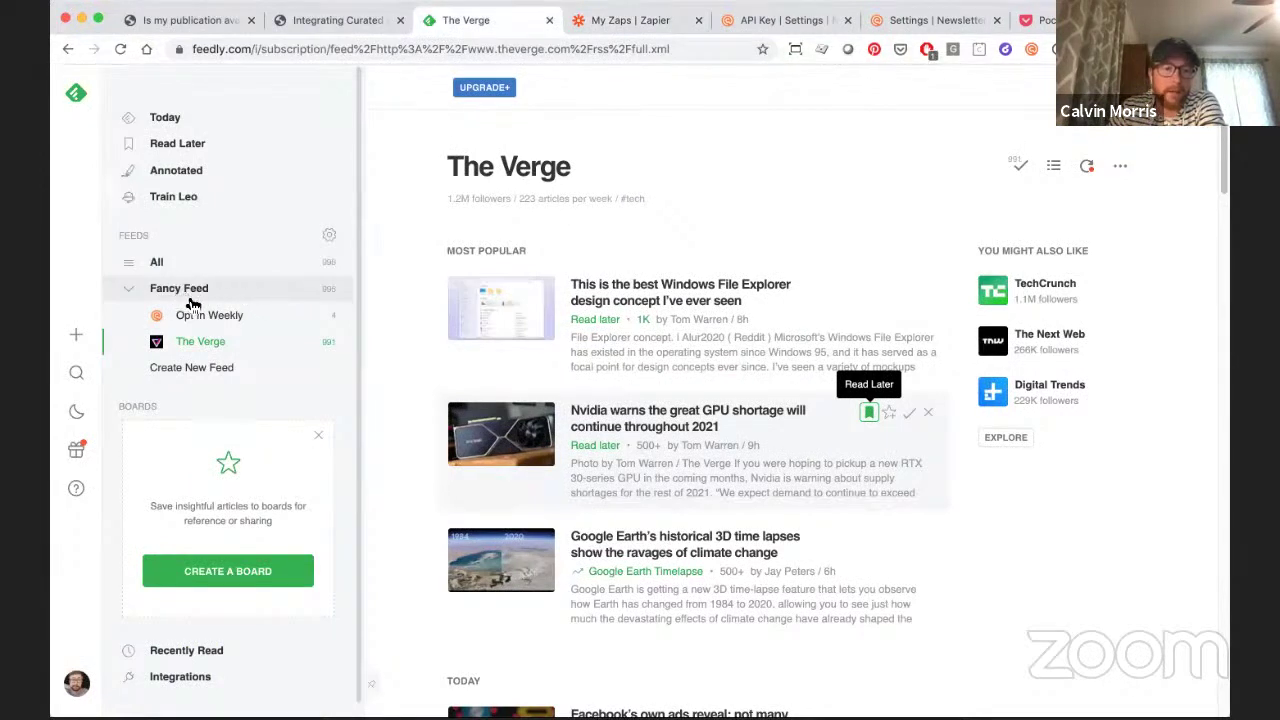
pyautogui.click(238, 318)
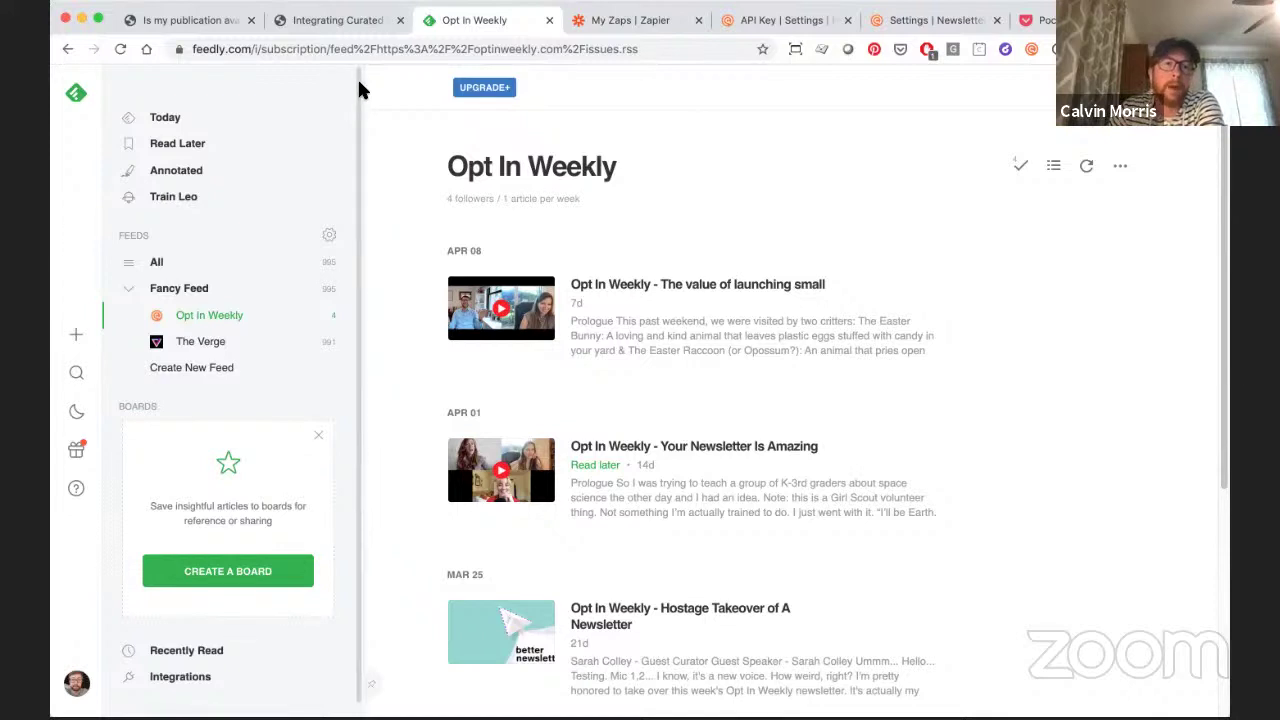
# - Check the Curated RSS FAQ's issues.rss feed address, then return to the Opt In Weekly feed
pyautogui.click(222, 24)
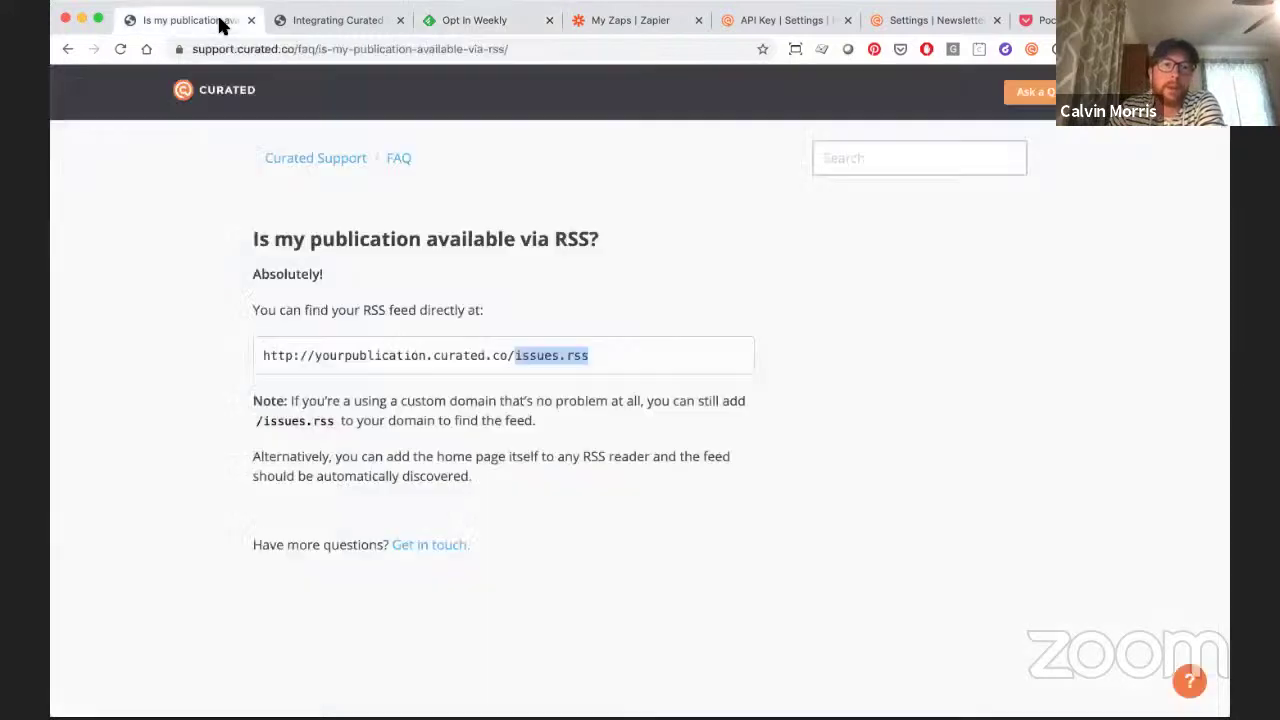
pyautogui.click(514, 355)
pyautogui.moveTo(514, 355); pyautogui.dragTo(657, 383)
pyautogui.click(583, 340)
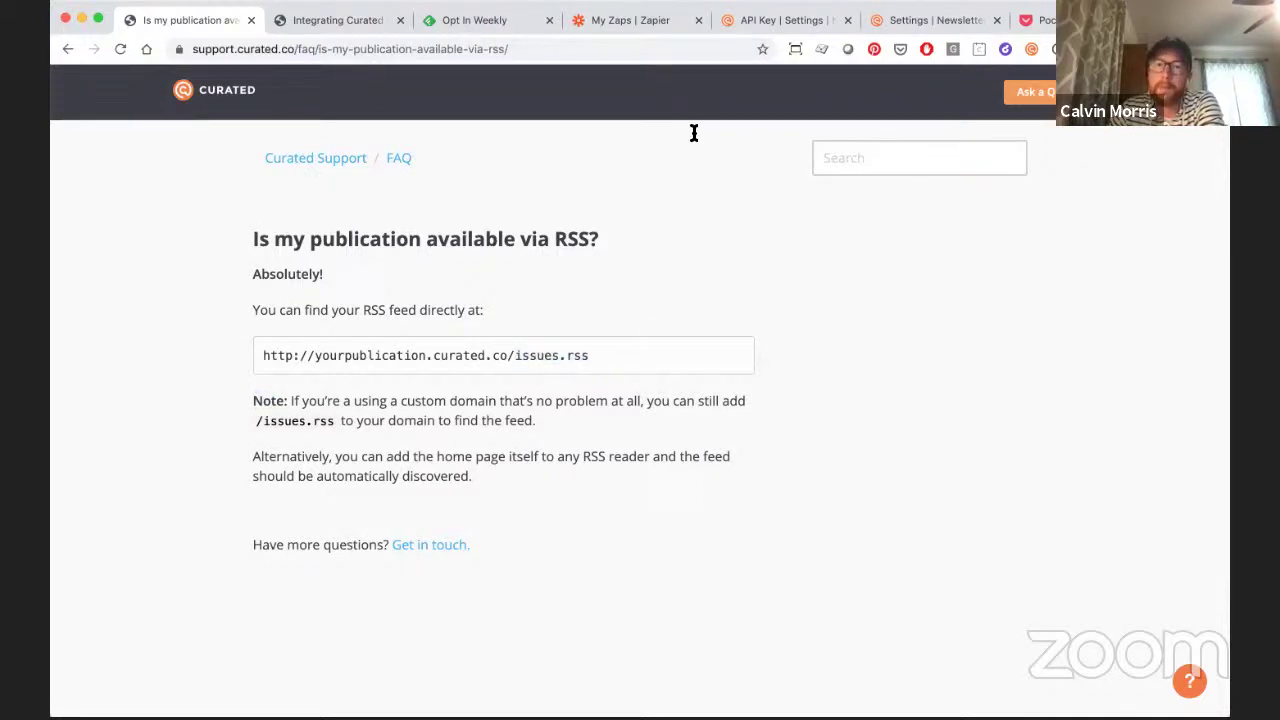
pyautogui.click(512, 24)
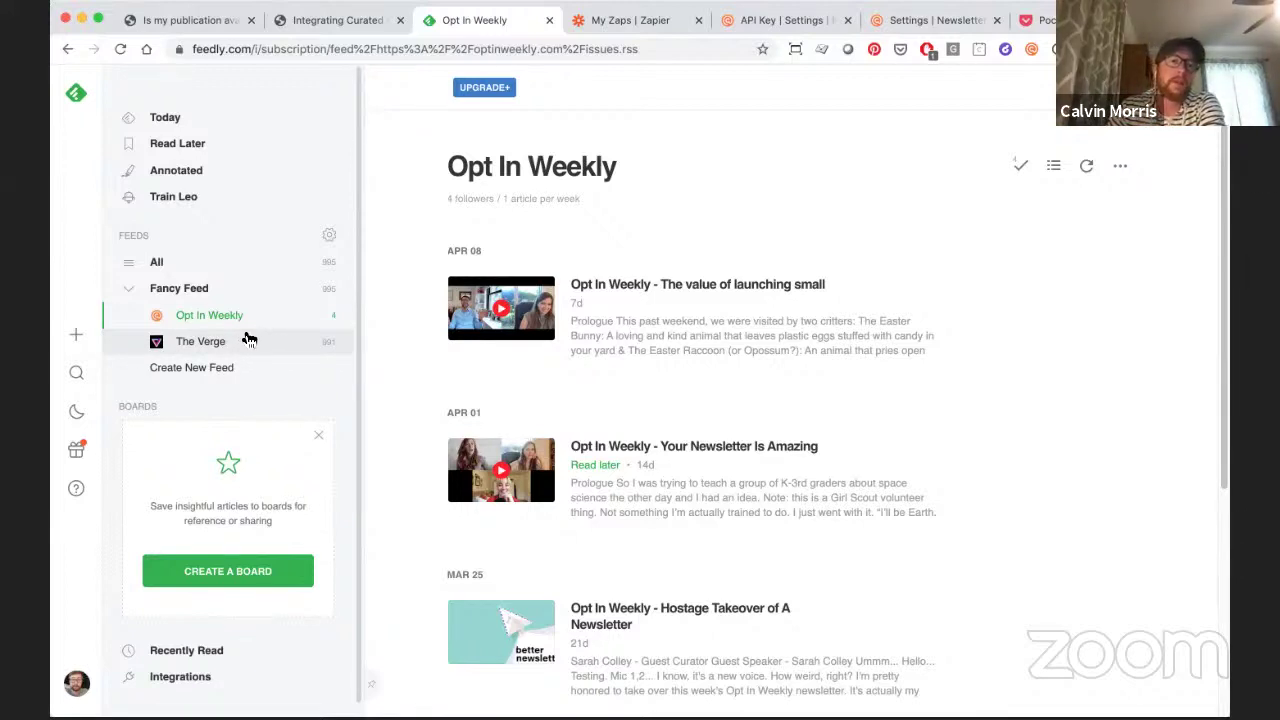
# - Save The Verge's Google Earth 3D time-lapse article to Read Later, then go to Curated settings
pyautogui.click(257, 343)
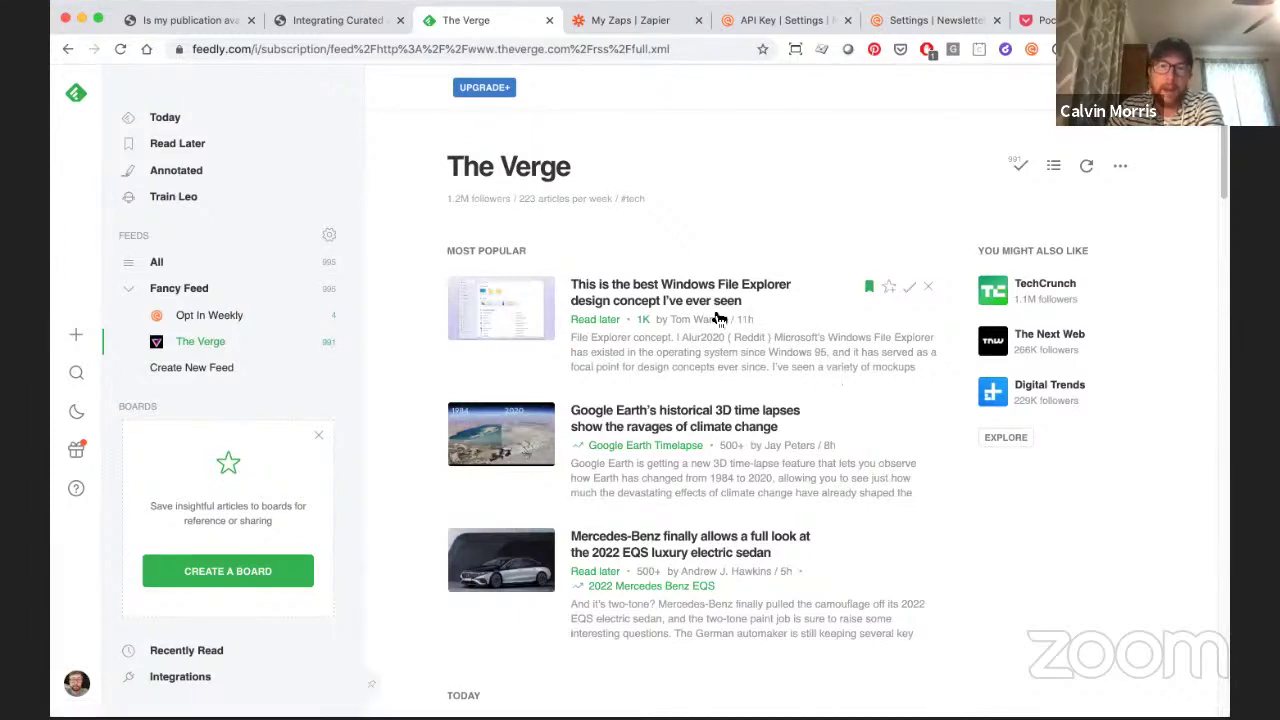
pyautogui.scroll(-1, 805, 362)
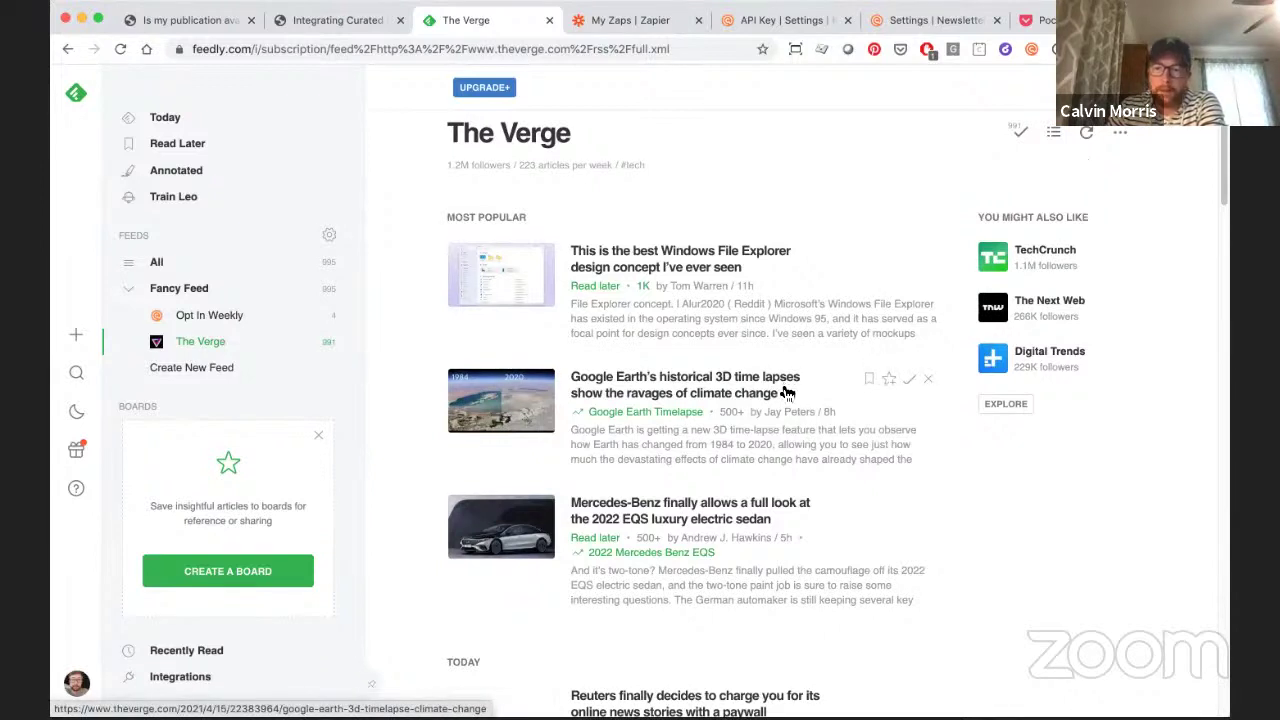
pyautogui.scroll(-2, 790, 400)
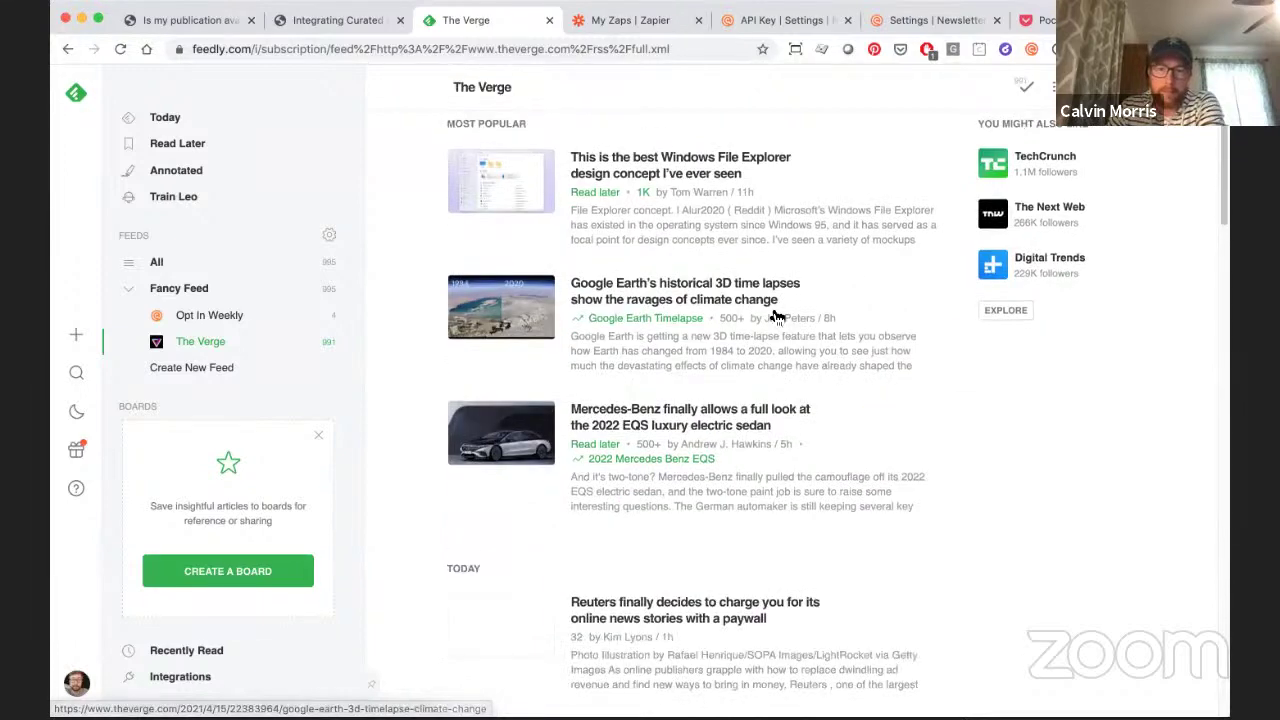
pyautogui.click(870, 288)
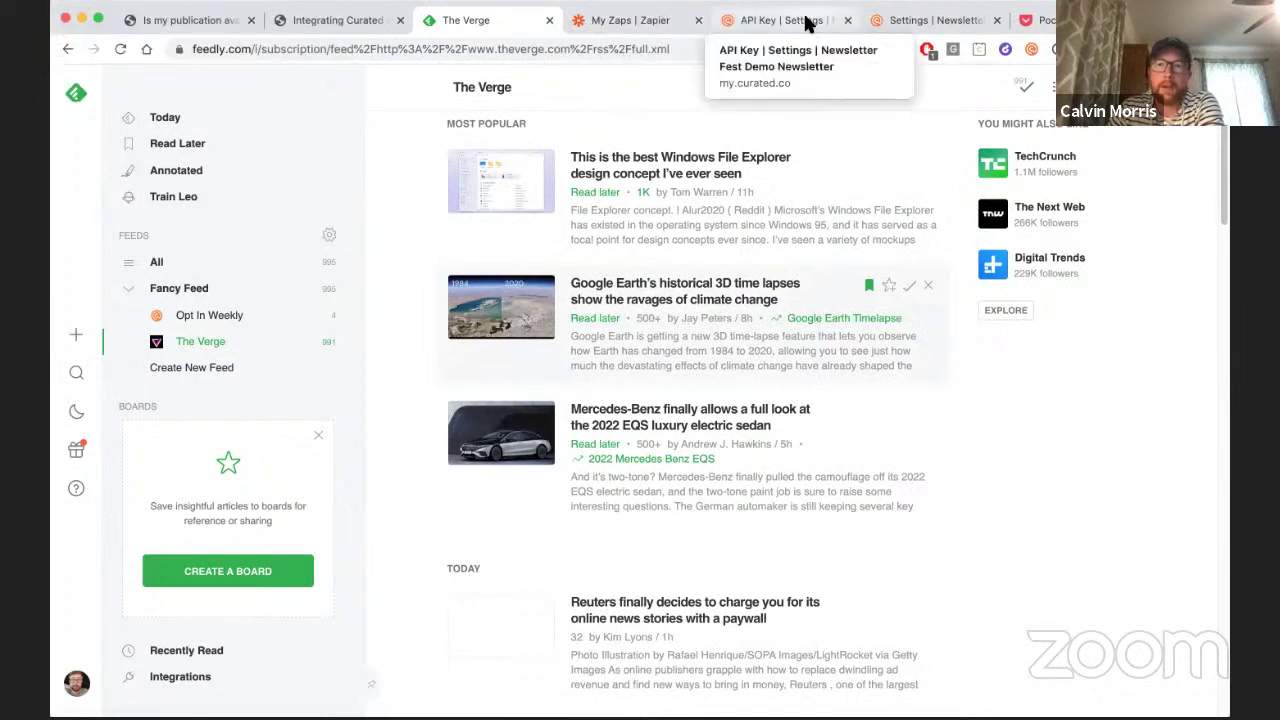
pyautogui.click(913, 22)
pyautogui.scroll(9, 469, 180)
pyautogui.scroll(5, 473, 170)
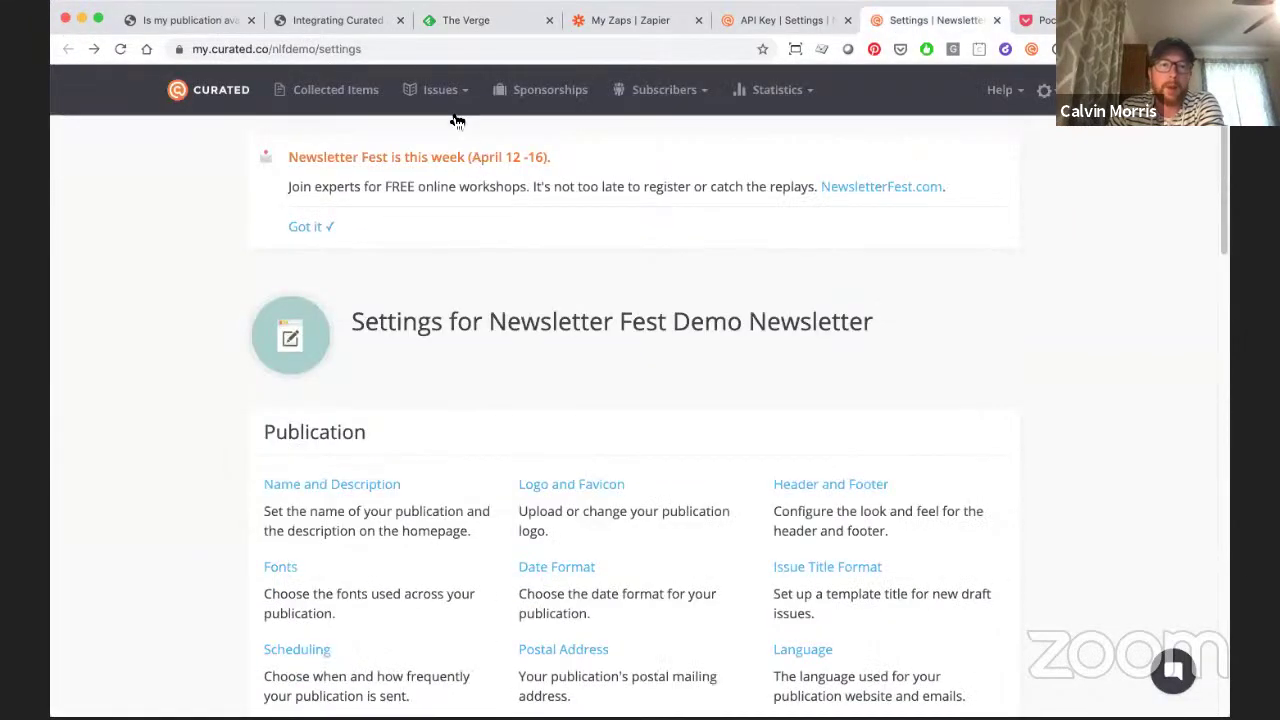
# - Open Collected Items and confirm the Google Earth article arrived via API
pyautogui.click(370, 92)
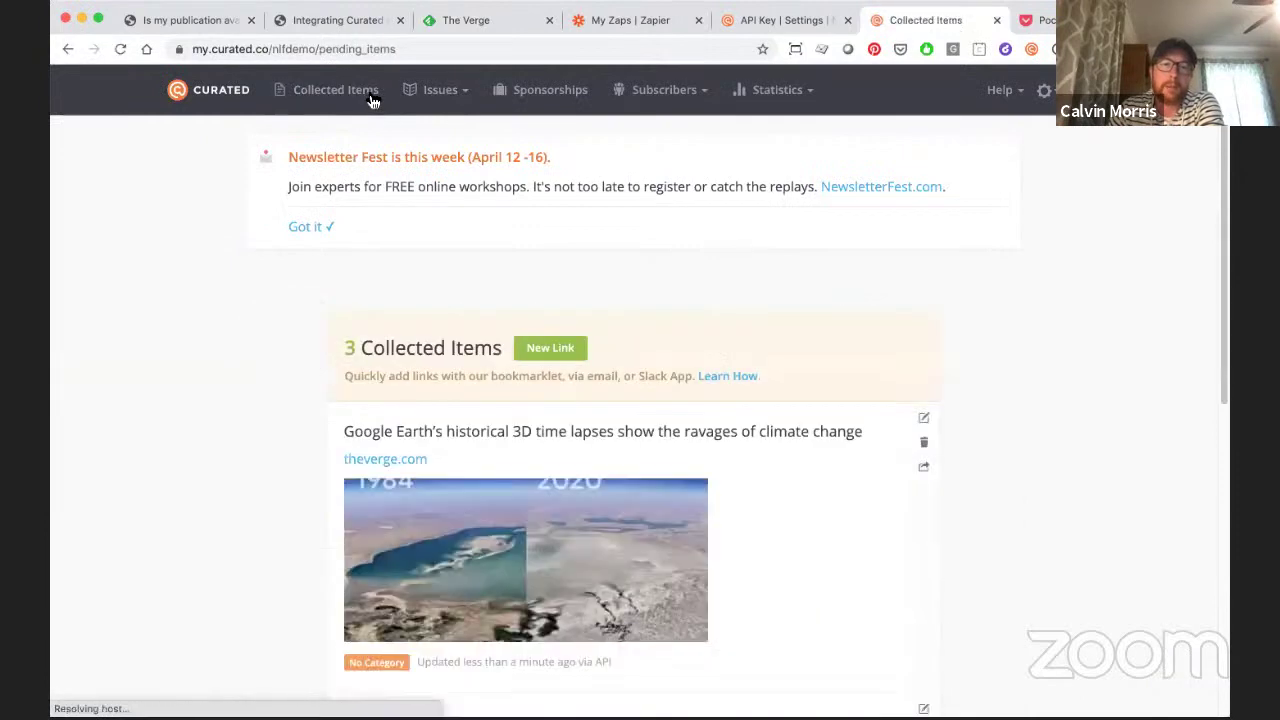
pyautogui.scroll(-3, 303, 366)
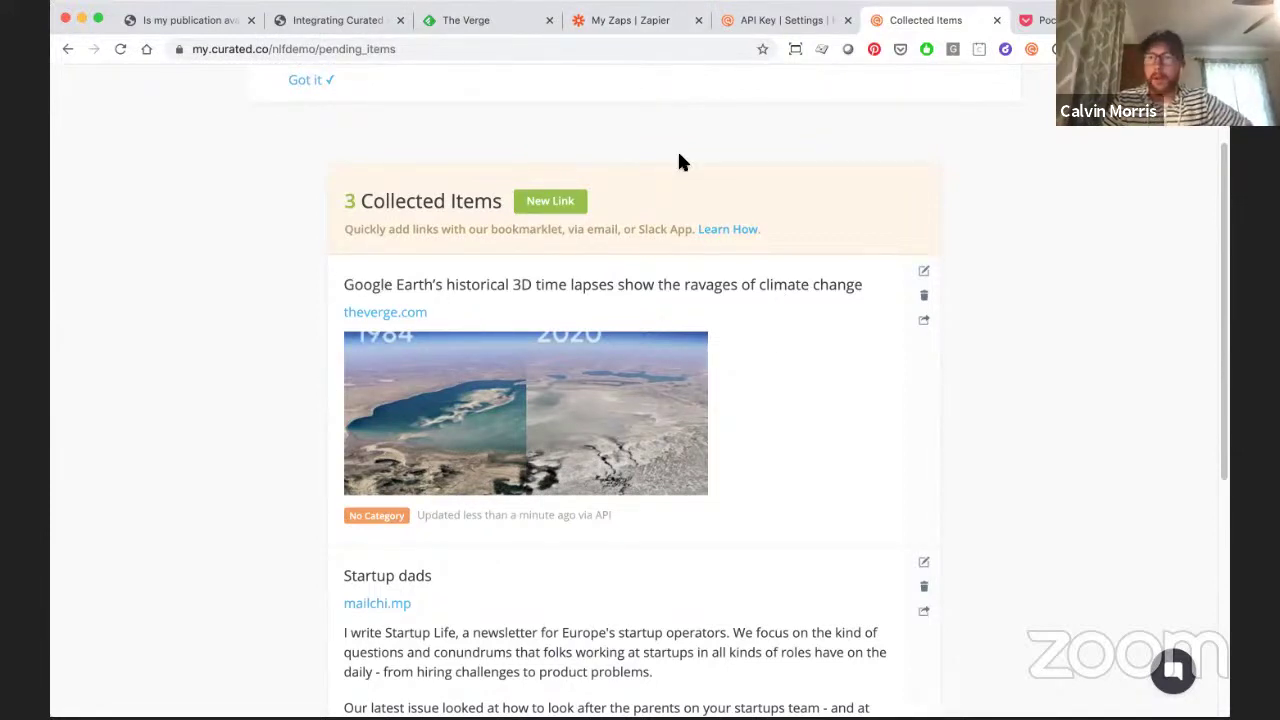
# - Open the 'Saved Feedly Articles to Curated' zap in the Zapier editor
pyautogui.click(657, 26)
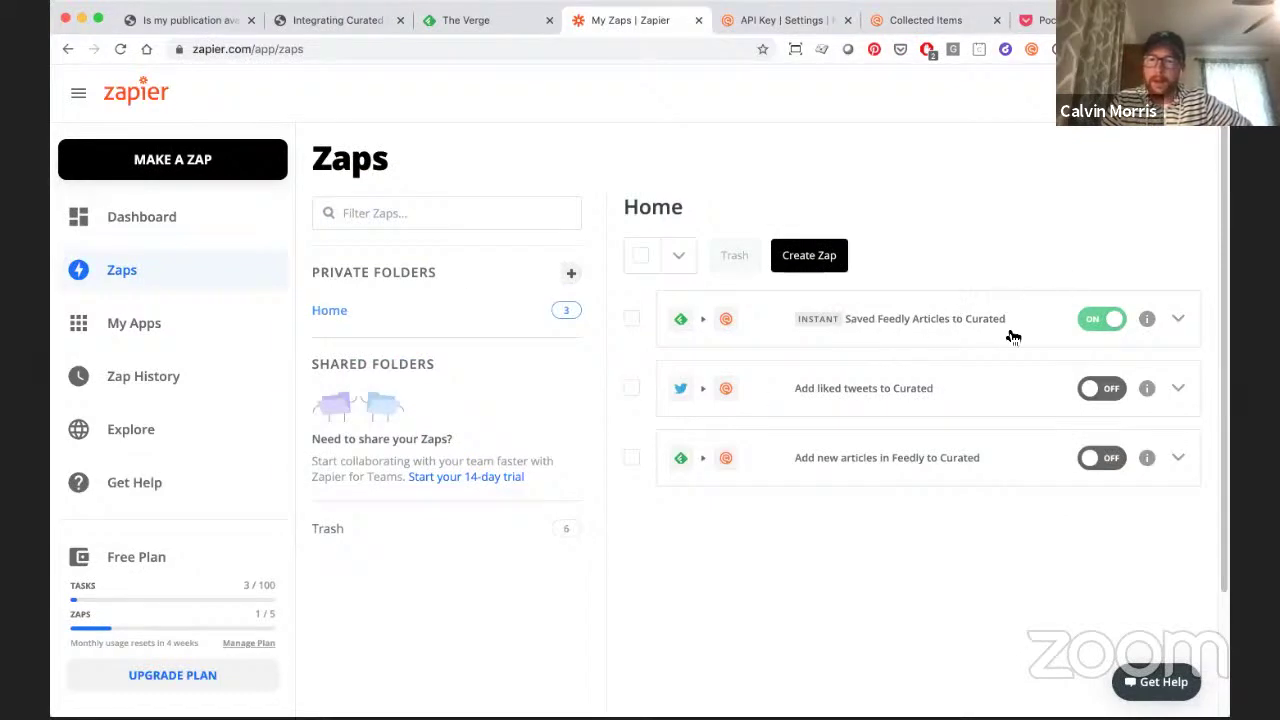
pyautogui.click(1147, 320)
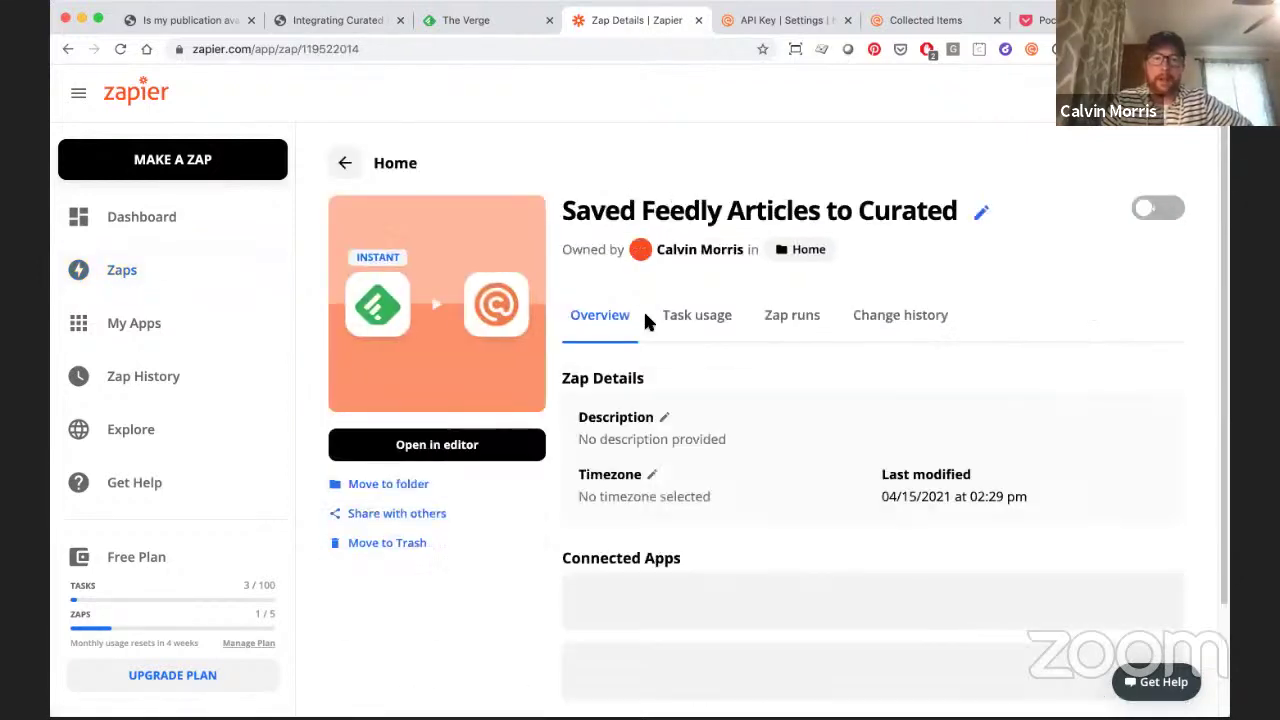
pyautogui.click(431, 455)
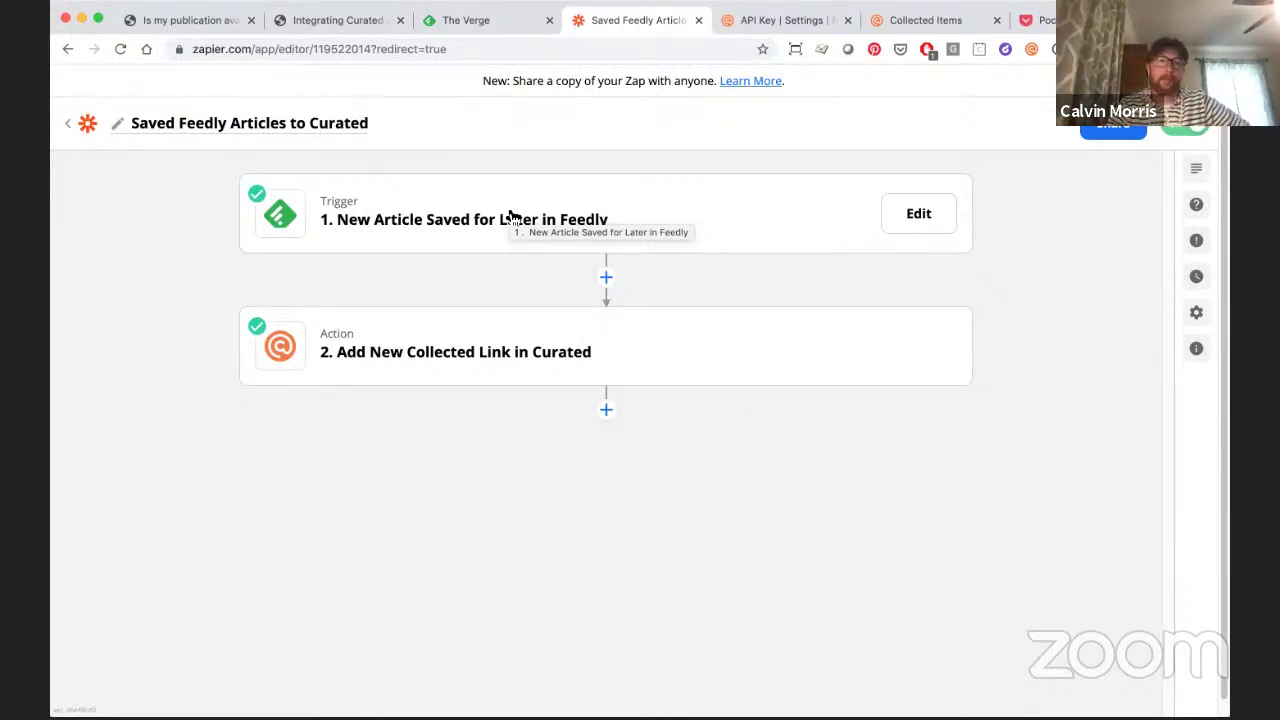
# - Review the Feedly trigger's app, account and sample article about Windows File Explorer
pyautogui.click(510, 216)
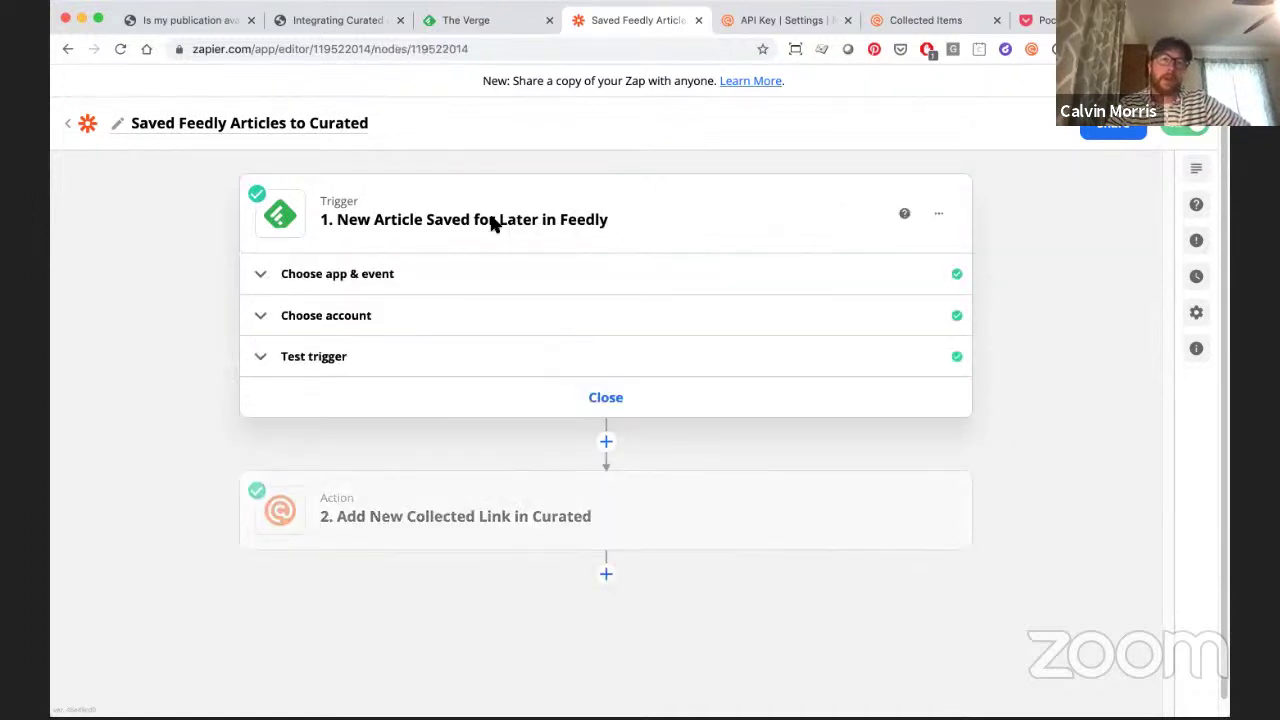
pyautogui.click(417, 282)
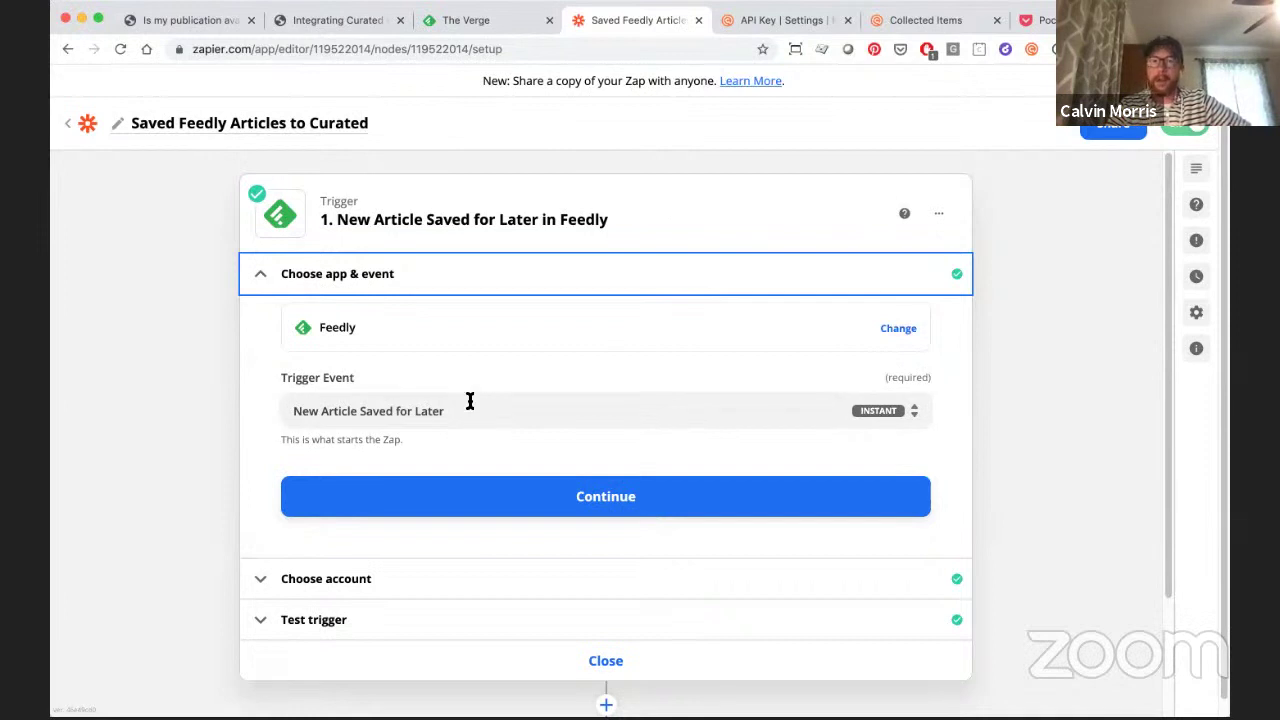
pyautogui.scroll(-3, 506, 411)
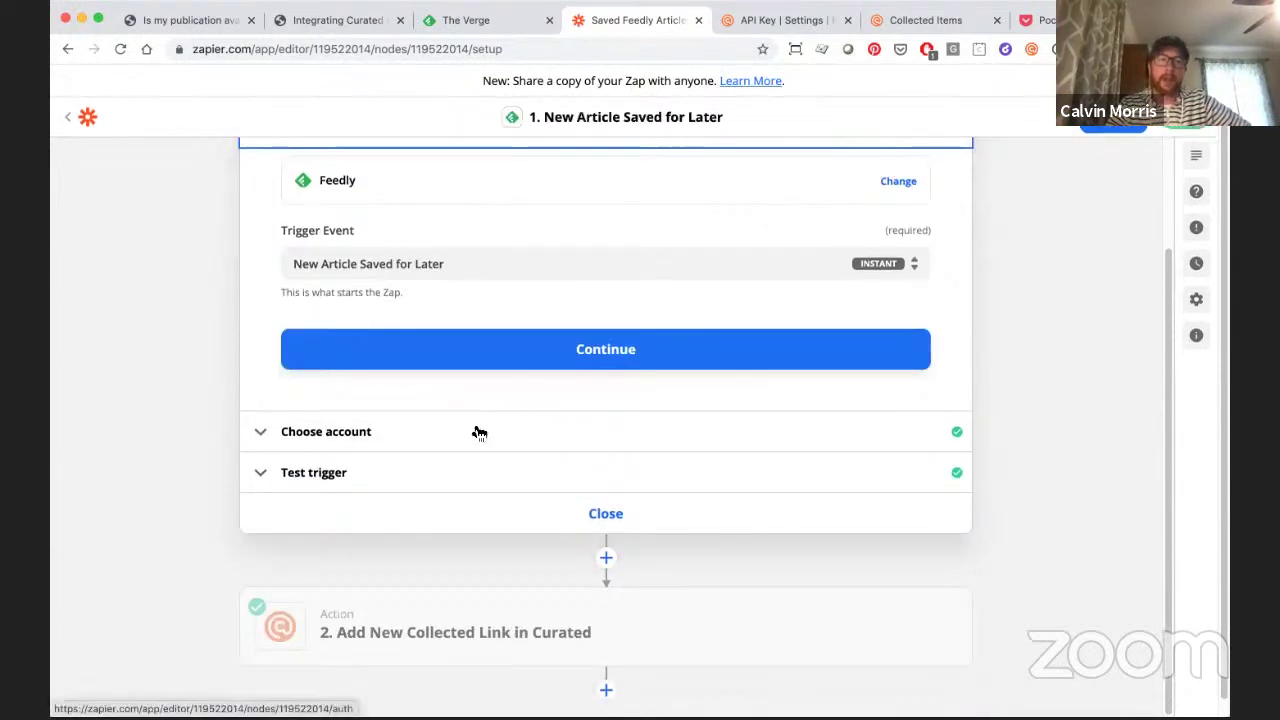
pyautogui.click(475, 420)
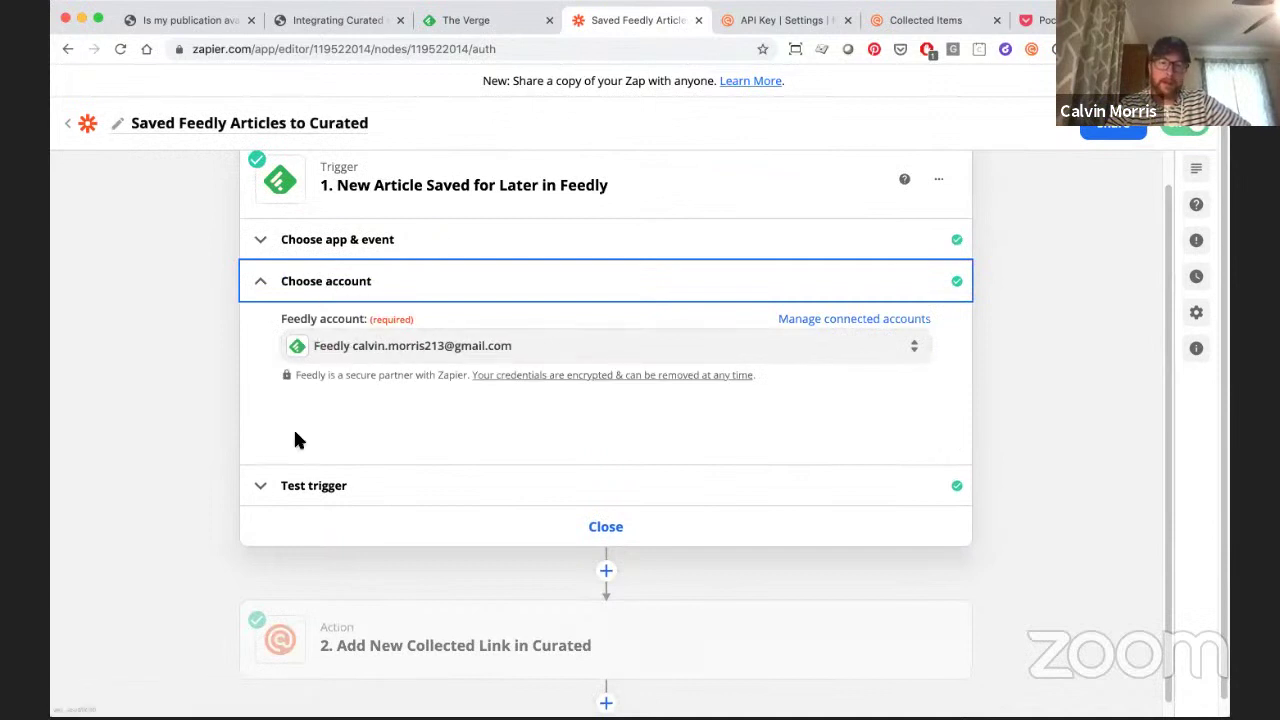
pyautogui.click(372, 488)
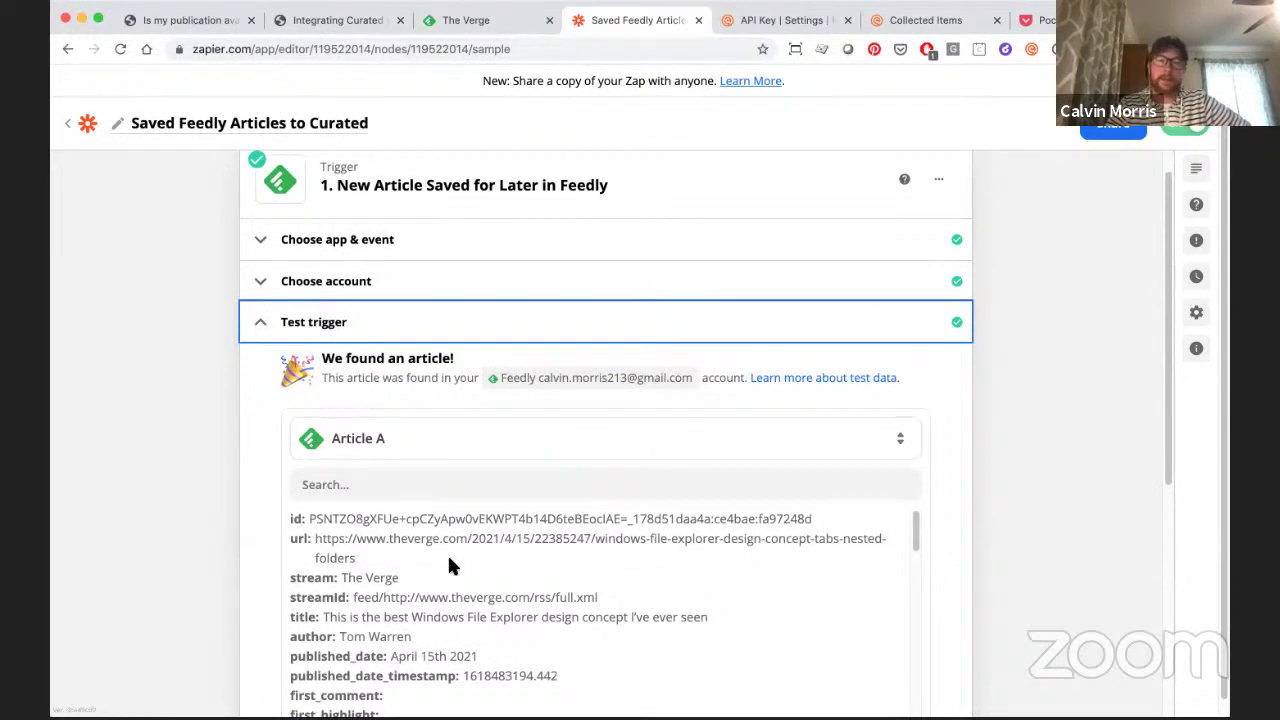
pyautogui.scroll(-3, 470, 570)
pyautogui.scroll(-5, 490, 583)
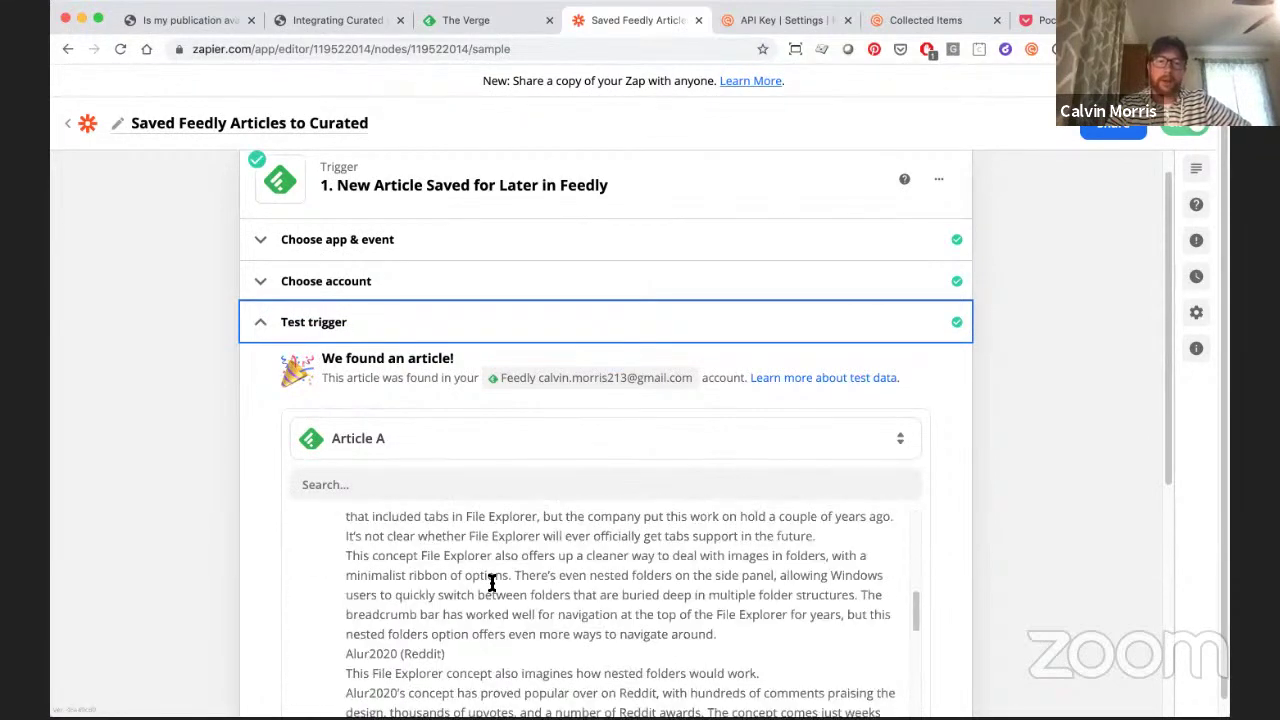
pyautogui.scroll(-2, 255, 545)
pyautogui.scroll(-5, 255, 545)
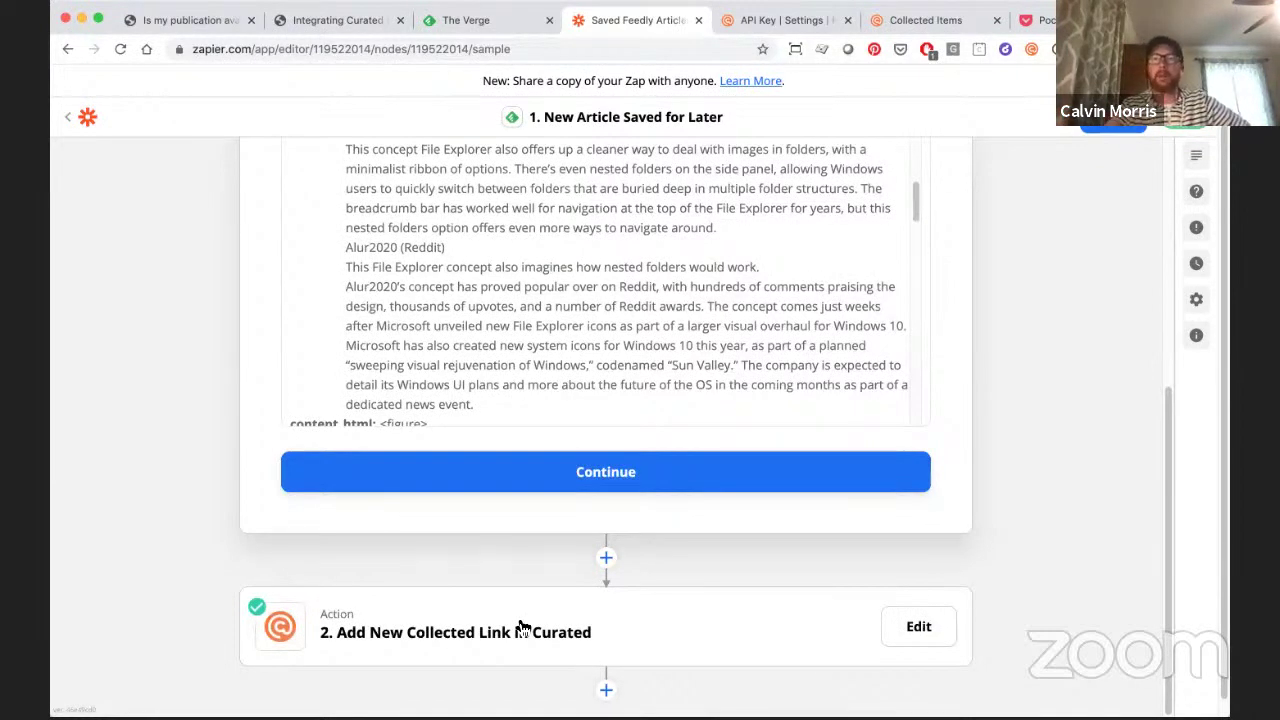
# - Expand the Curated action and keep Add New Collected Link as its action event
pyautogui.click(522, 627)
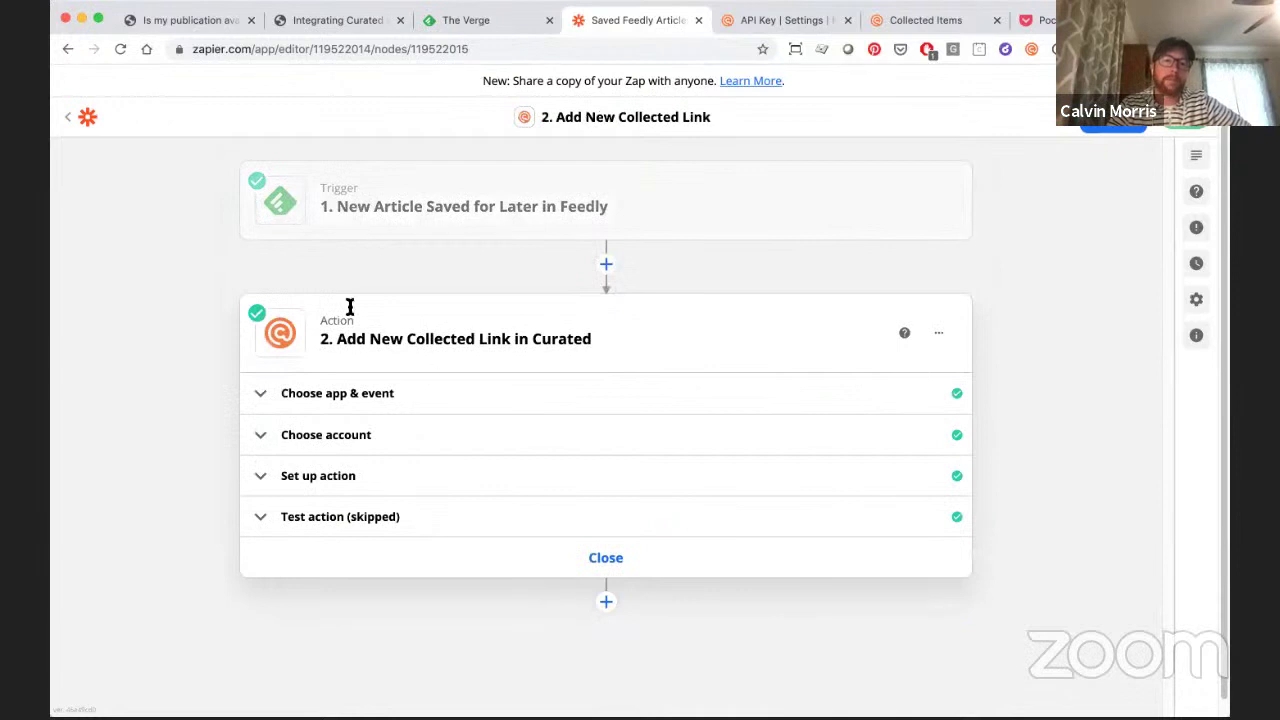
pyautogui.click(410, 401)
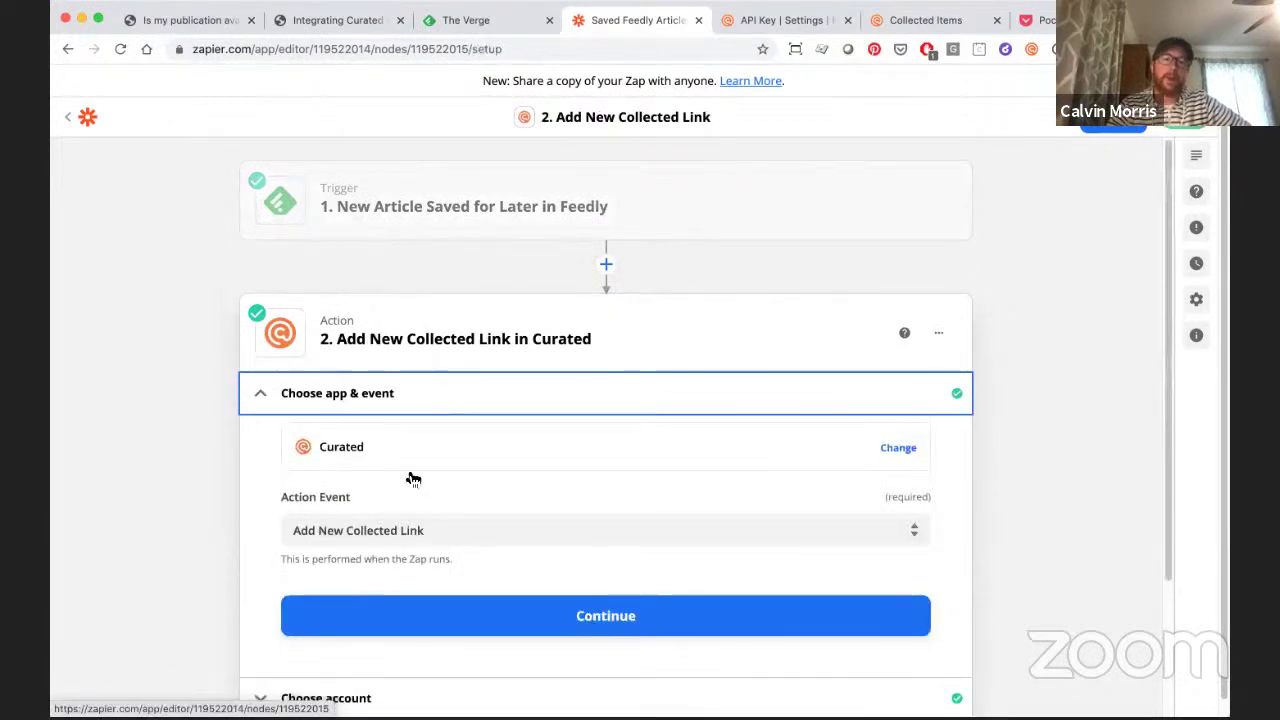
pyautogui.click(915, 530)
pyautogui.scroll(-3, 858, 527)
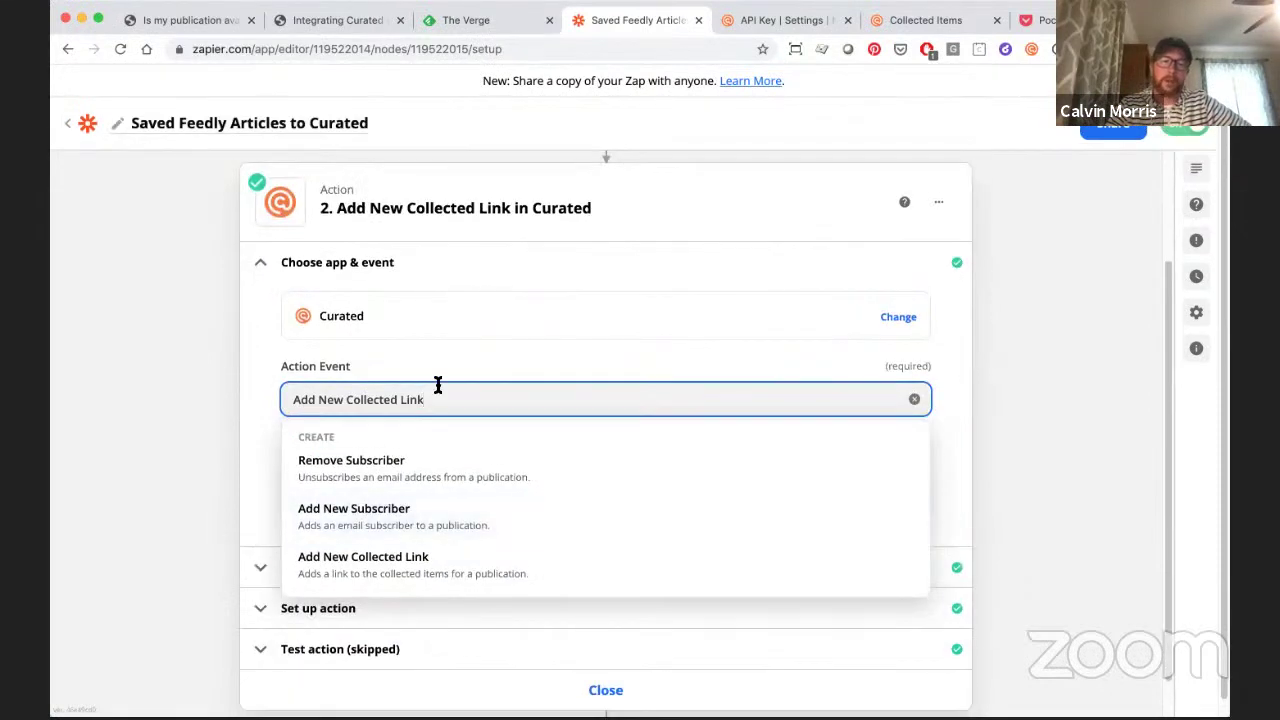
pyautogui.click(251, 447)
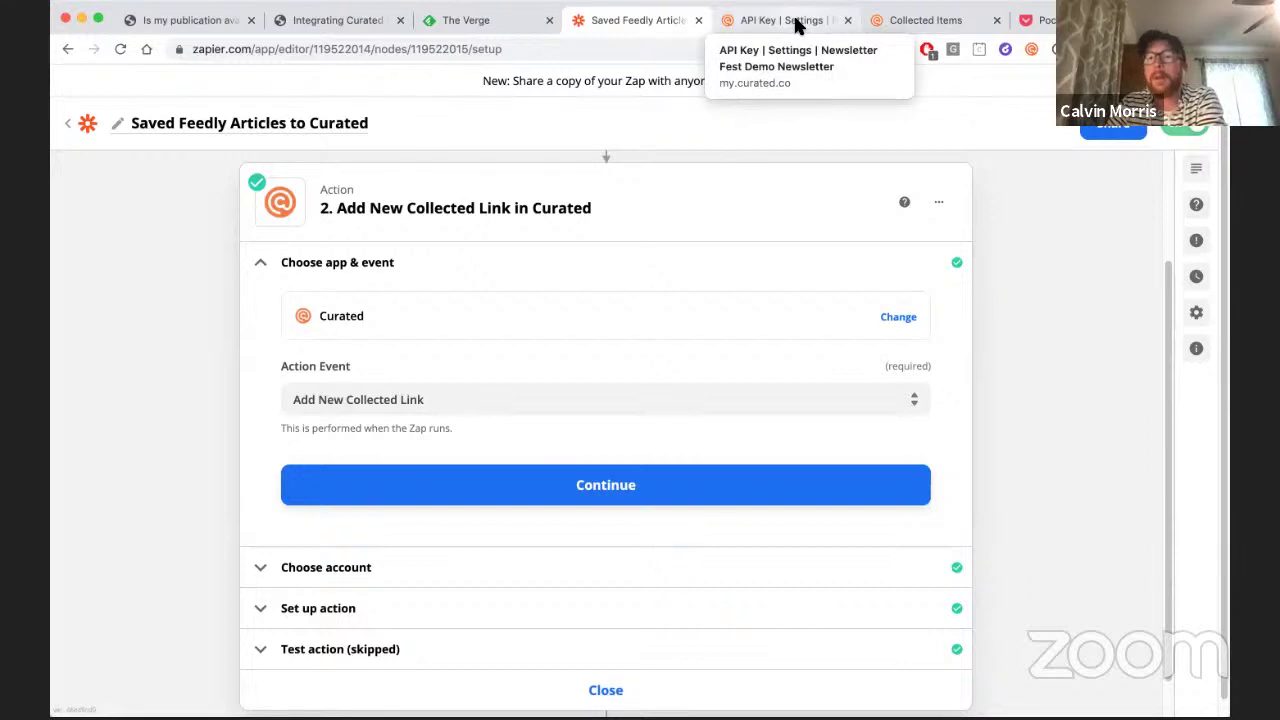
pyautogui.click(797, 22)
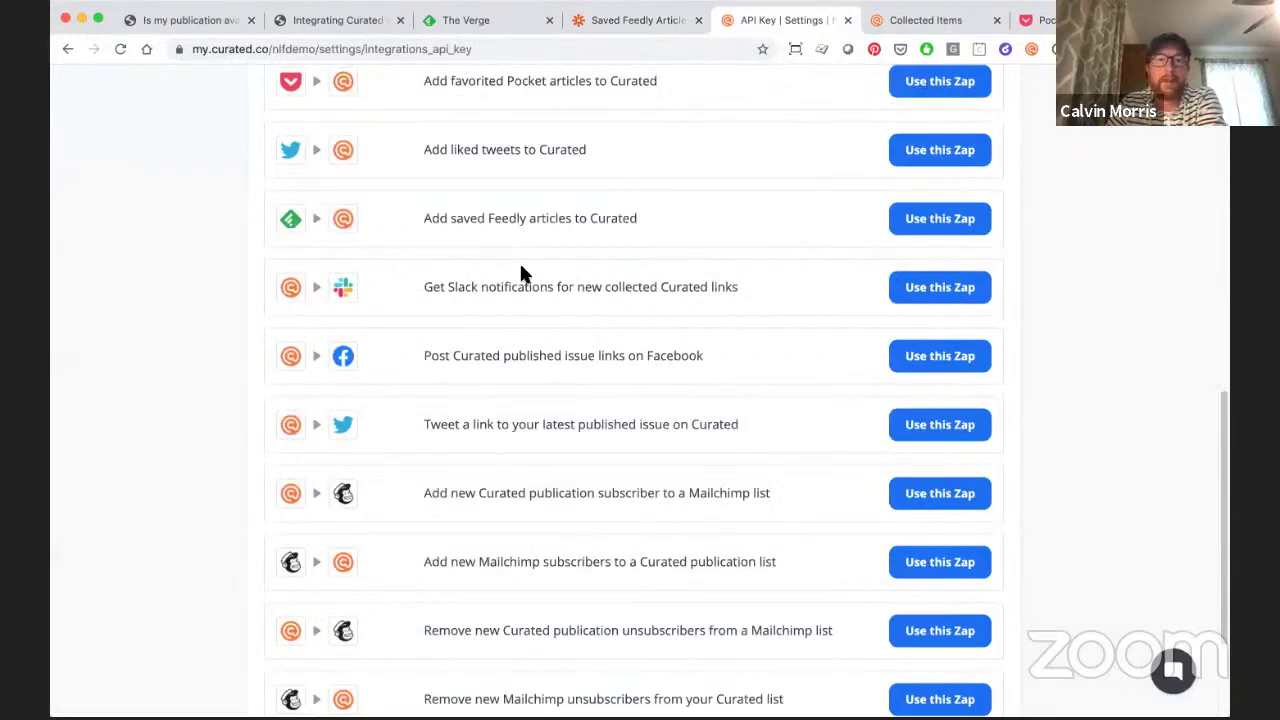
pyautogui.click(67, 48)
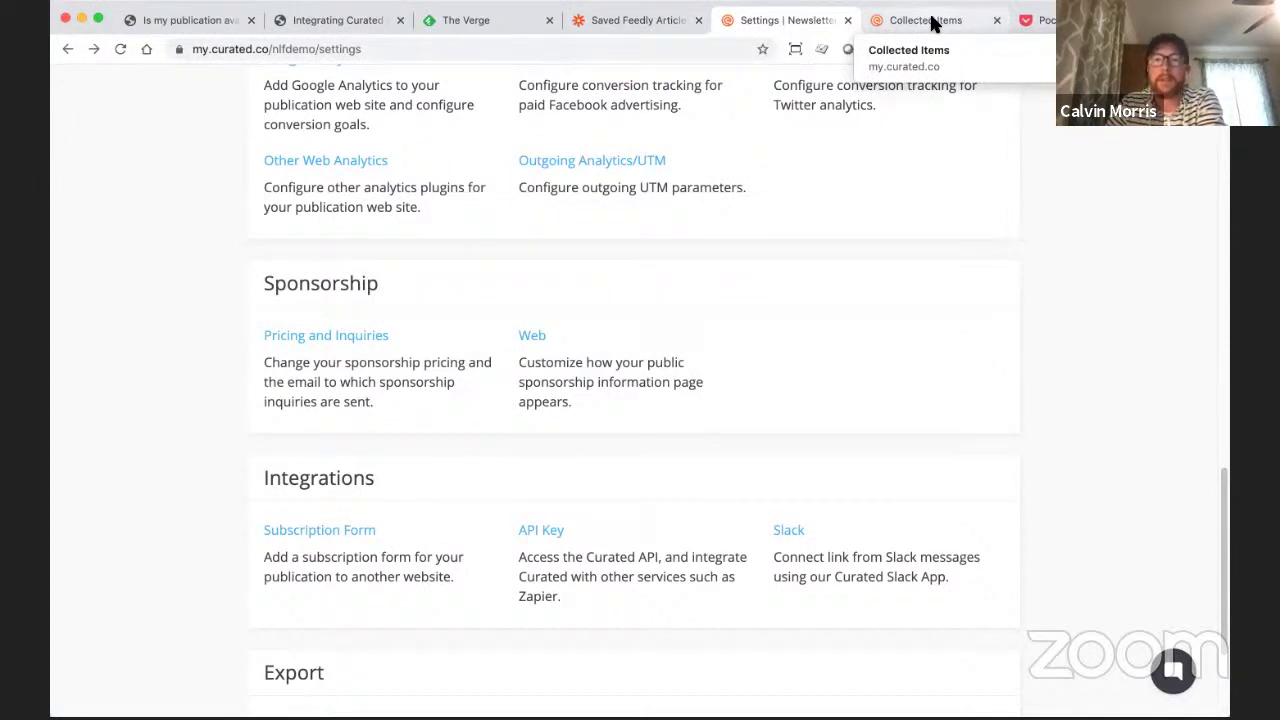
pyautogui.click(455, 20)
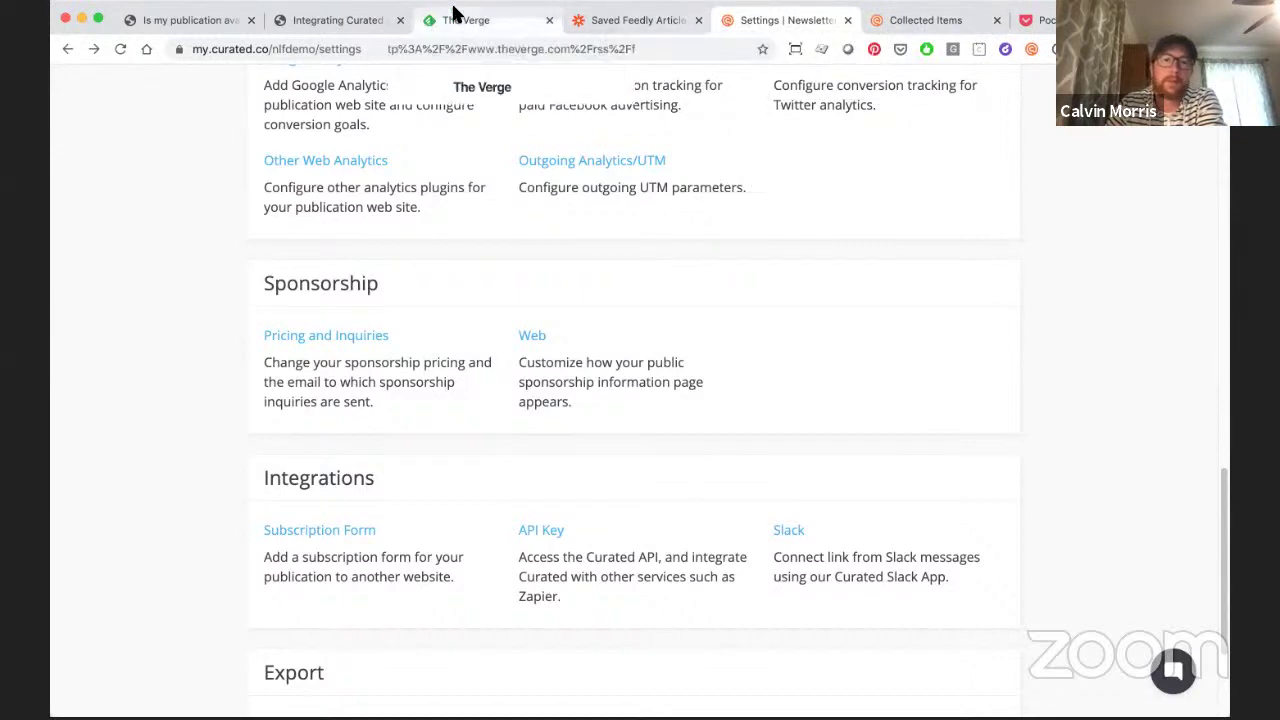
# - Back in the zap editor, review the Curated action's Newsletter Fest Demo Newsletter publication and its URL, title and image mappings
pyautogui.click(678, 22)
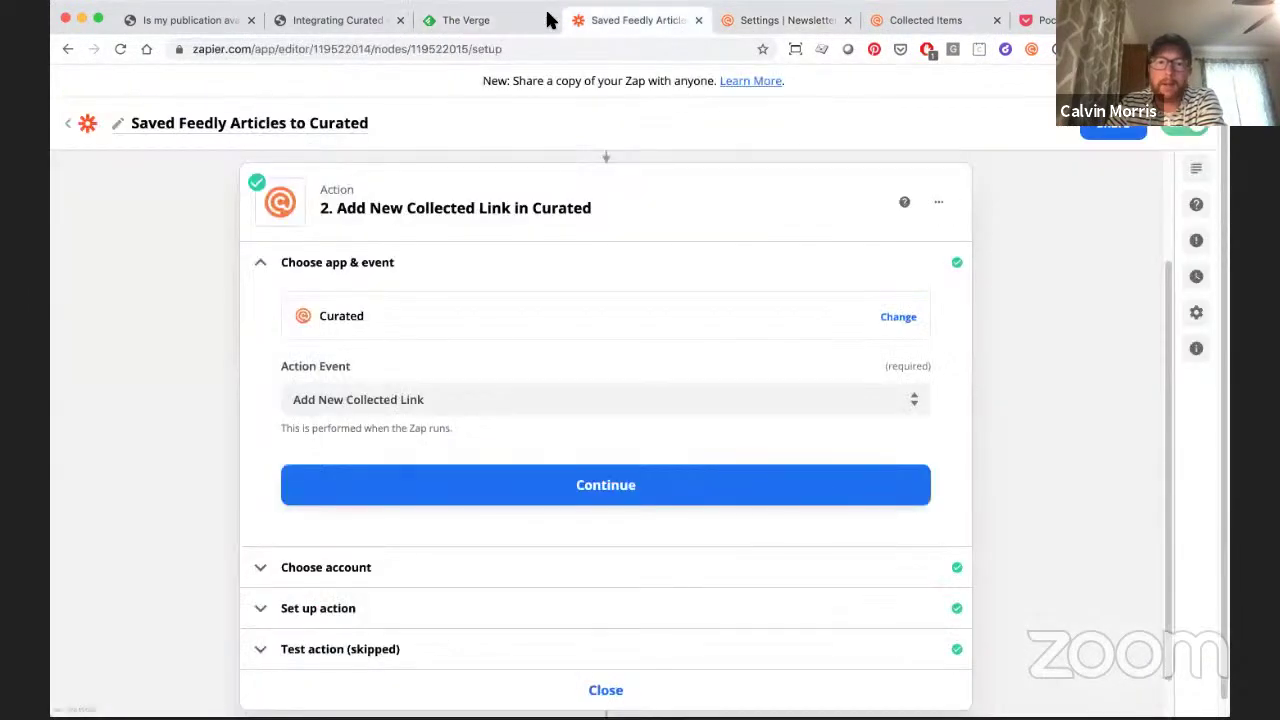
pyautogui.scroll(-1, 703, 432)
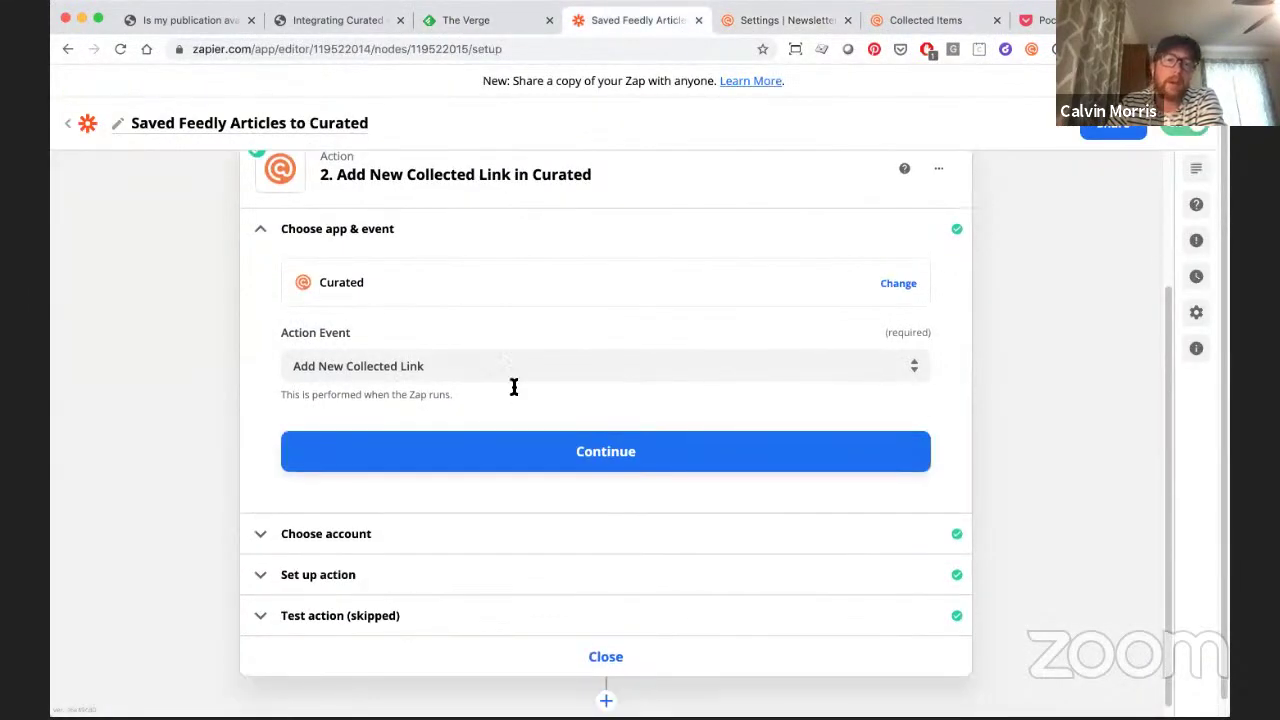
pyautogui.click(400, 533)
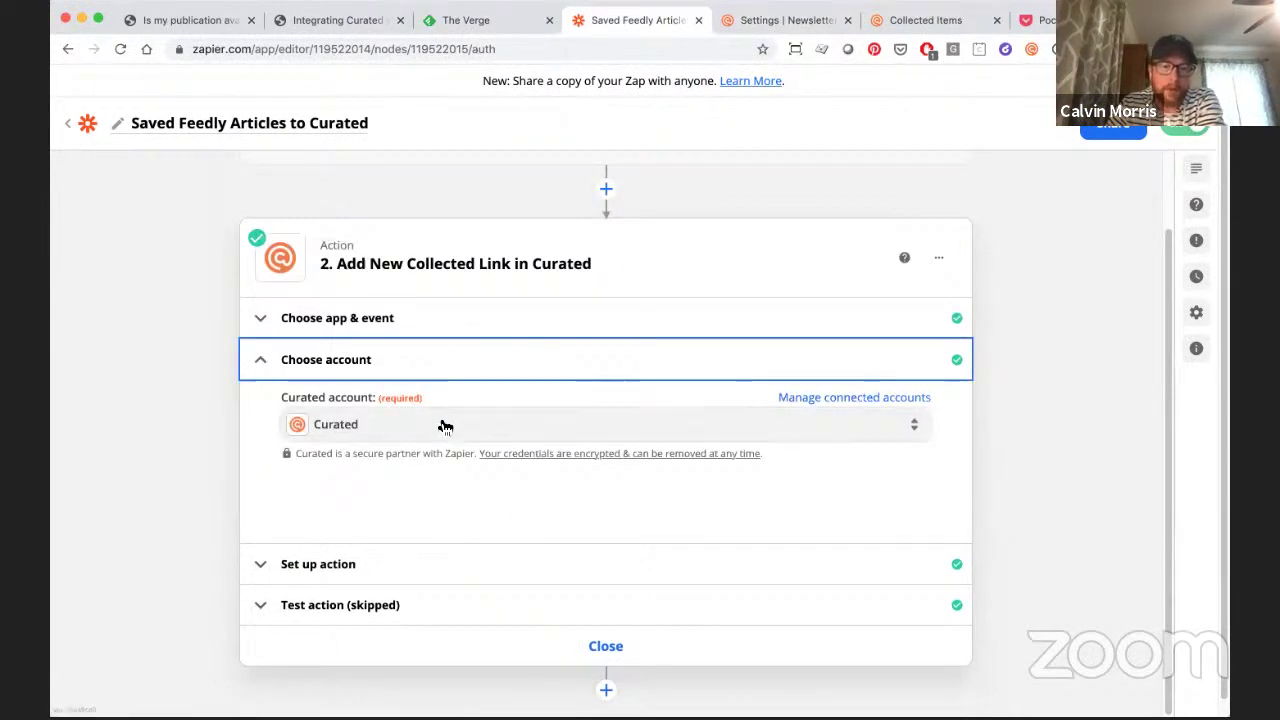
pyautogui.click(400, 566)
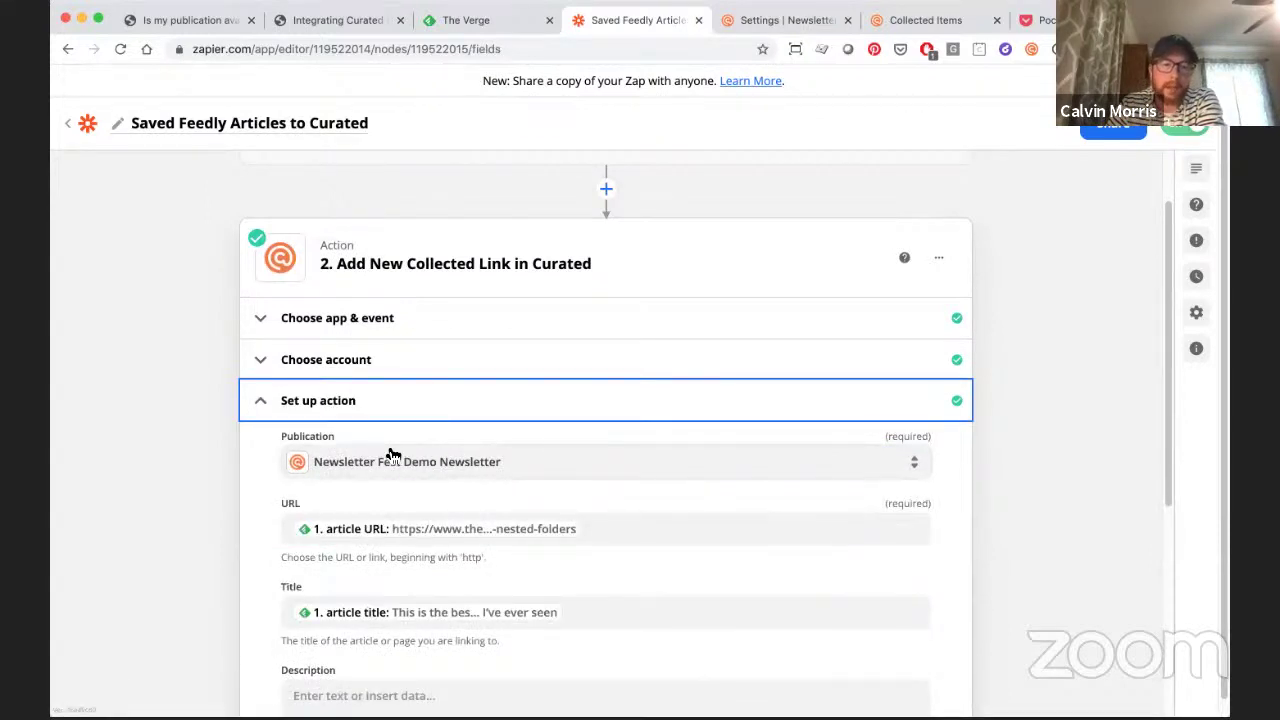
pyautogui.scroll(-3, 289, 505)
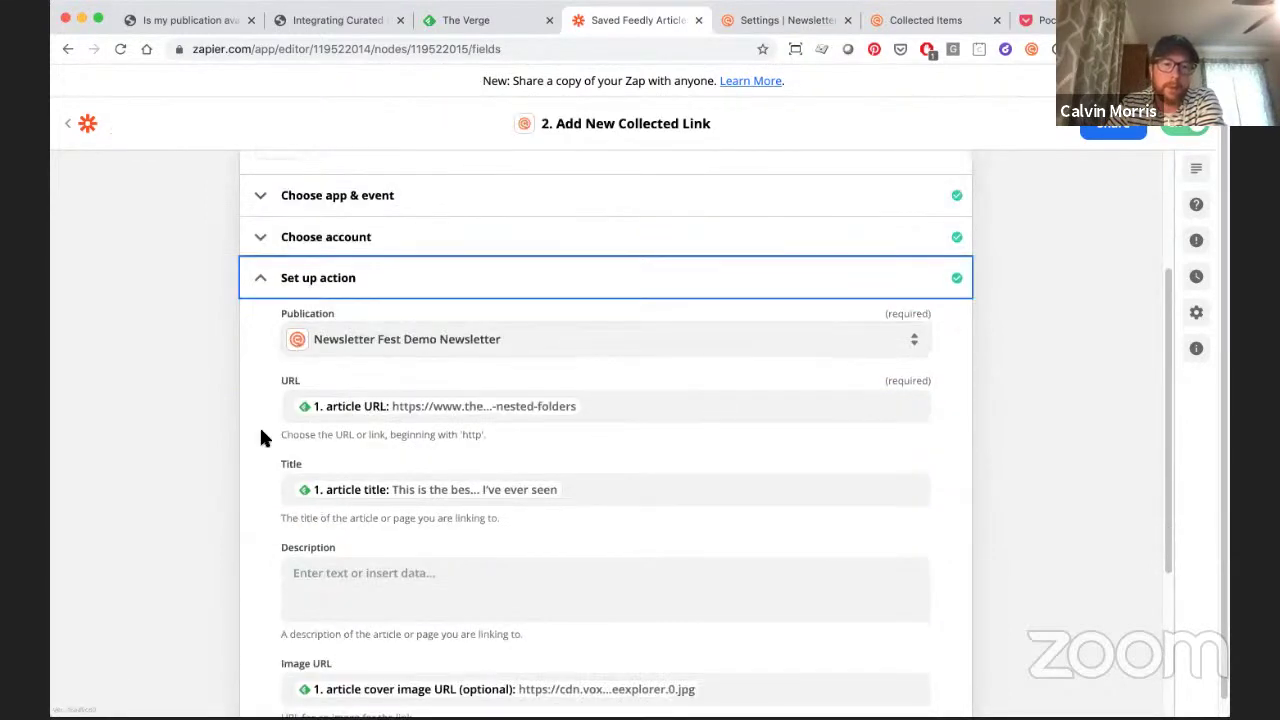
pyautogui.scroll(-1, 267, 447)
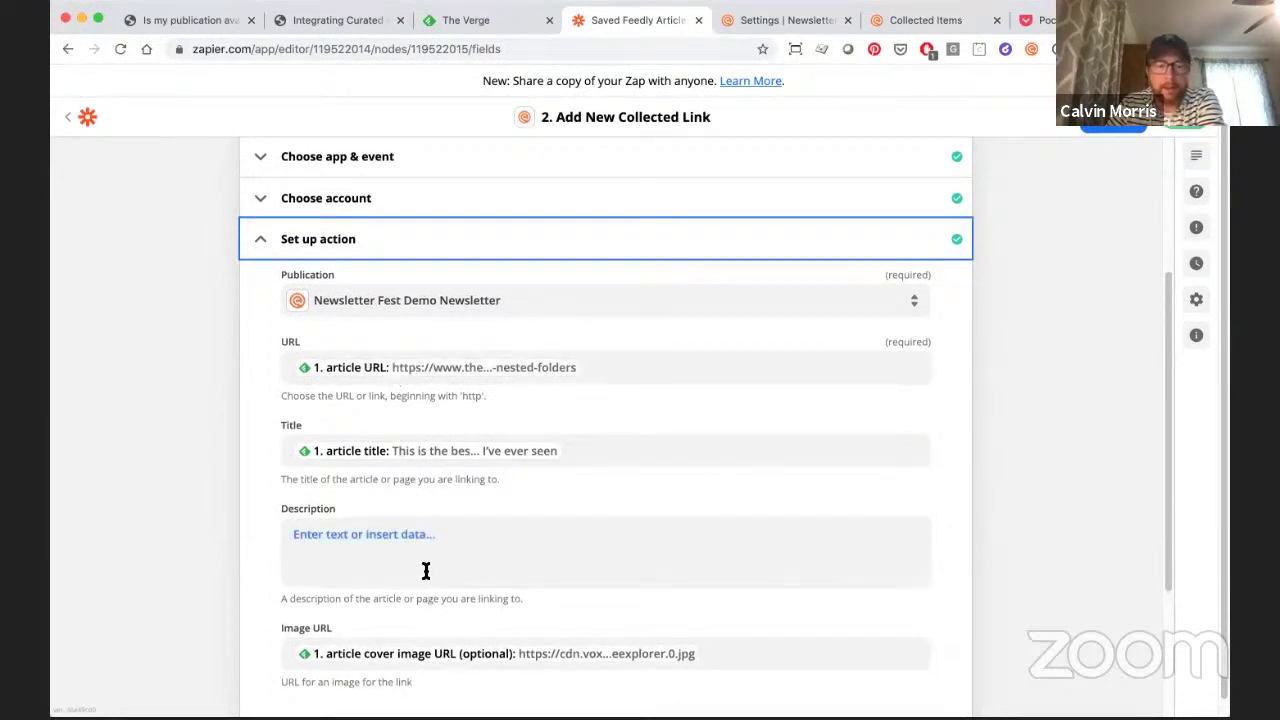
pyautogui.scroll(-1, 426, 571)
pyautogui.scroll(-3, 371, 500)
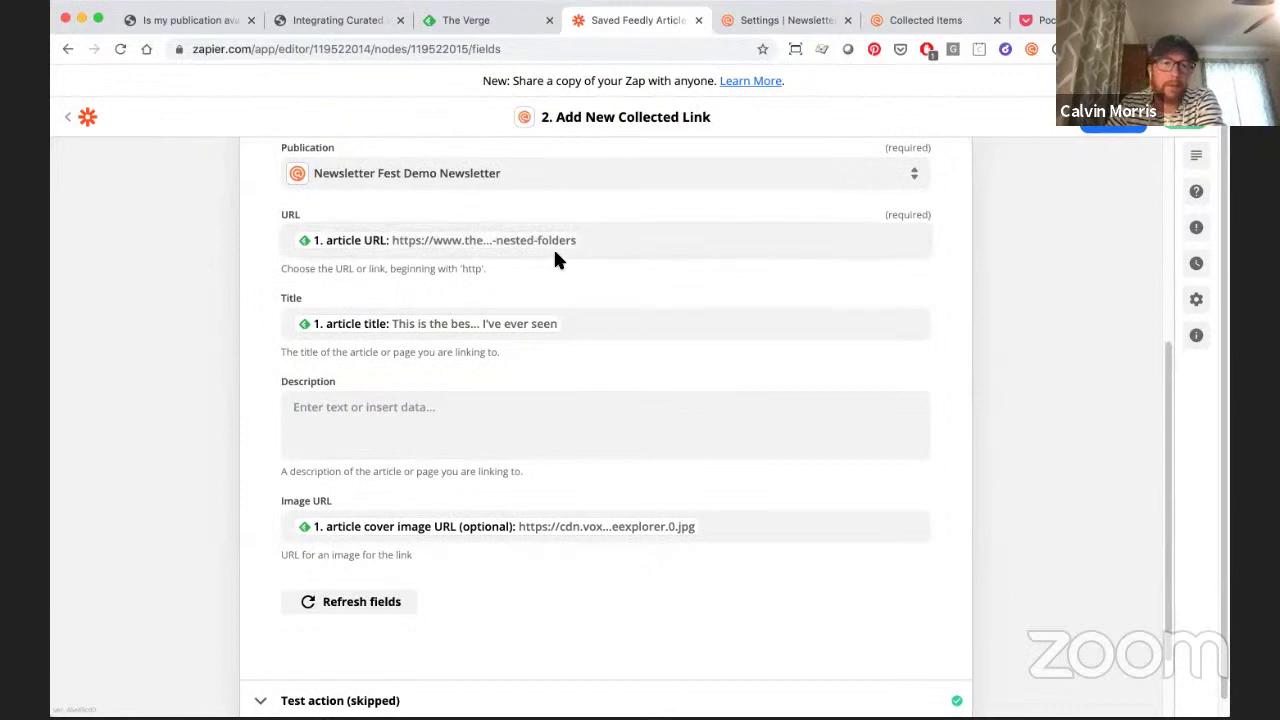
# - Open the Description field's Insert Data list and browse all Feedly fields, such as author, summary and content
pyautogui.click(446, 411)
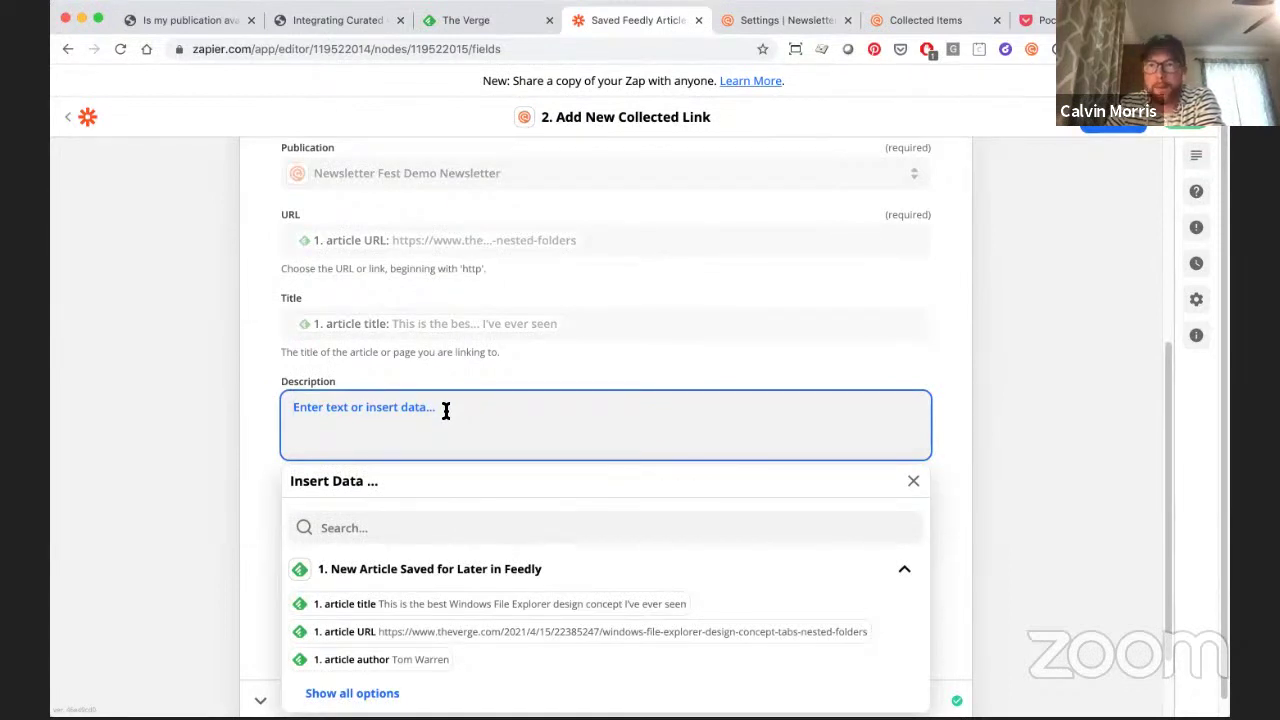
pyautogui.scroll(-1, 545, 588)
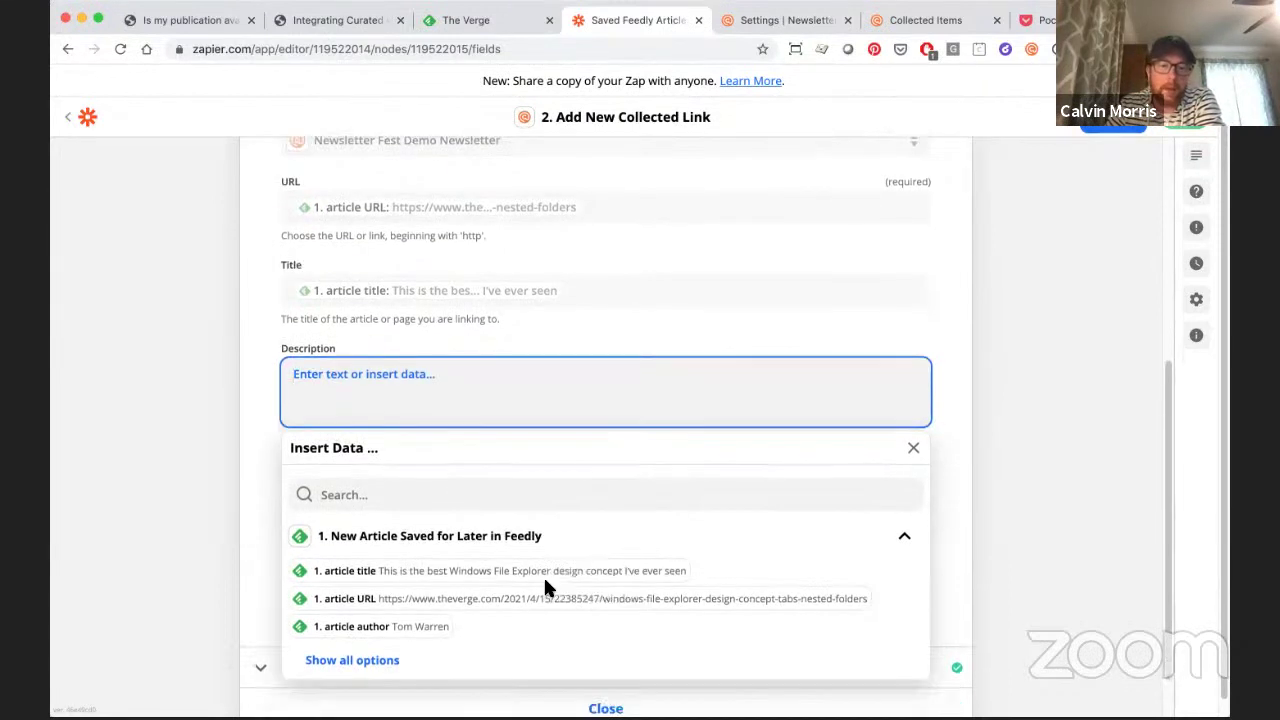
pyautogui.scroll(-2, 545, 583)
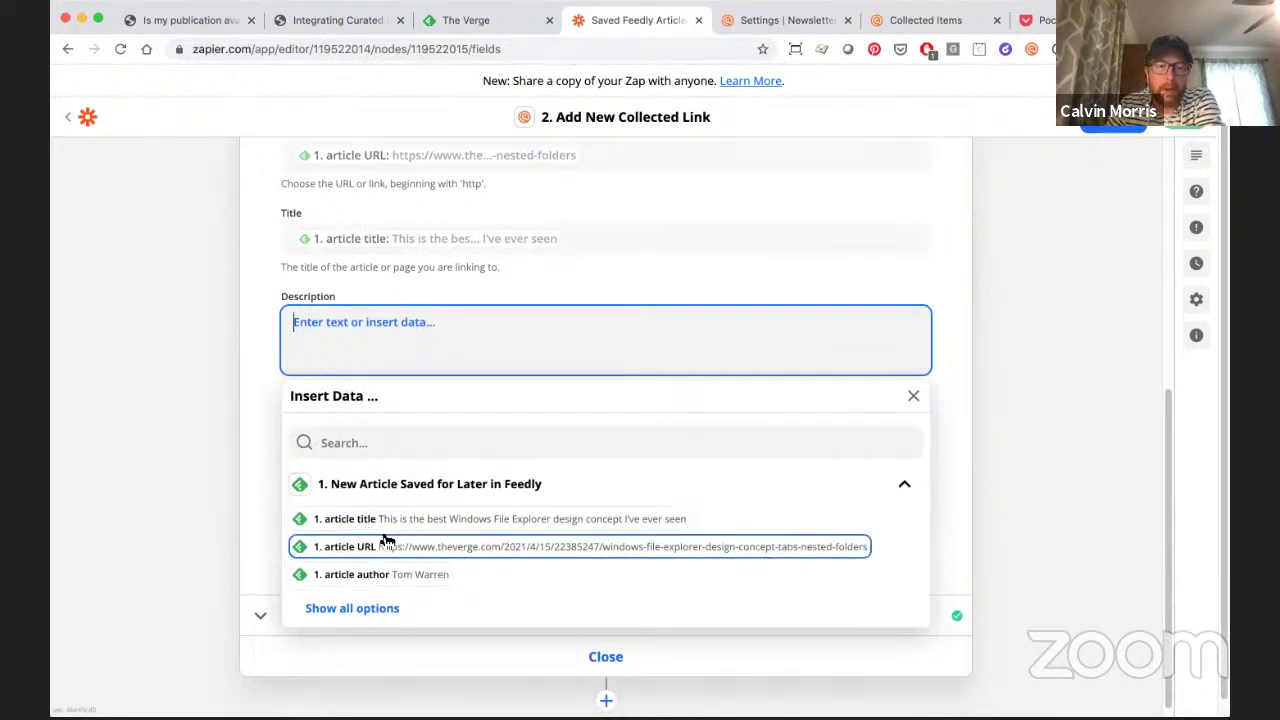
pyautogui.click(372, 608)
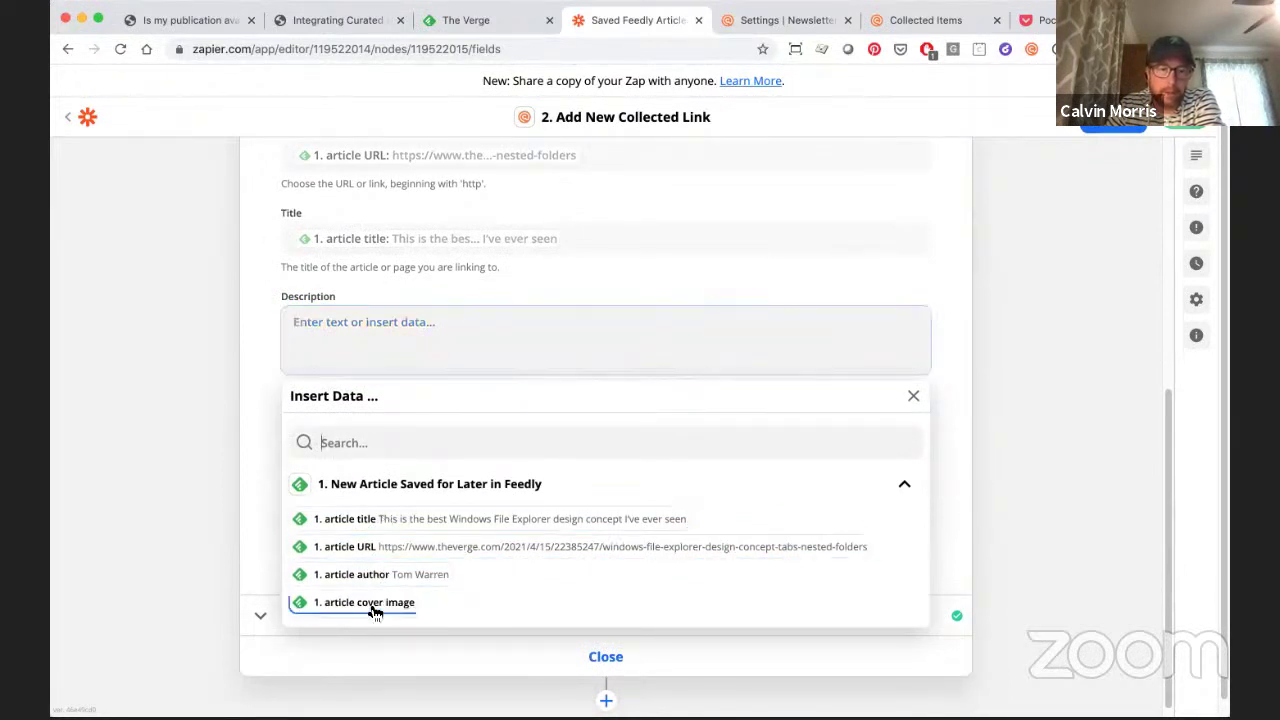
pyautogui.scroll(-3, 520, 615)
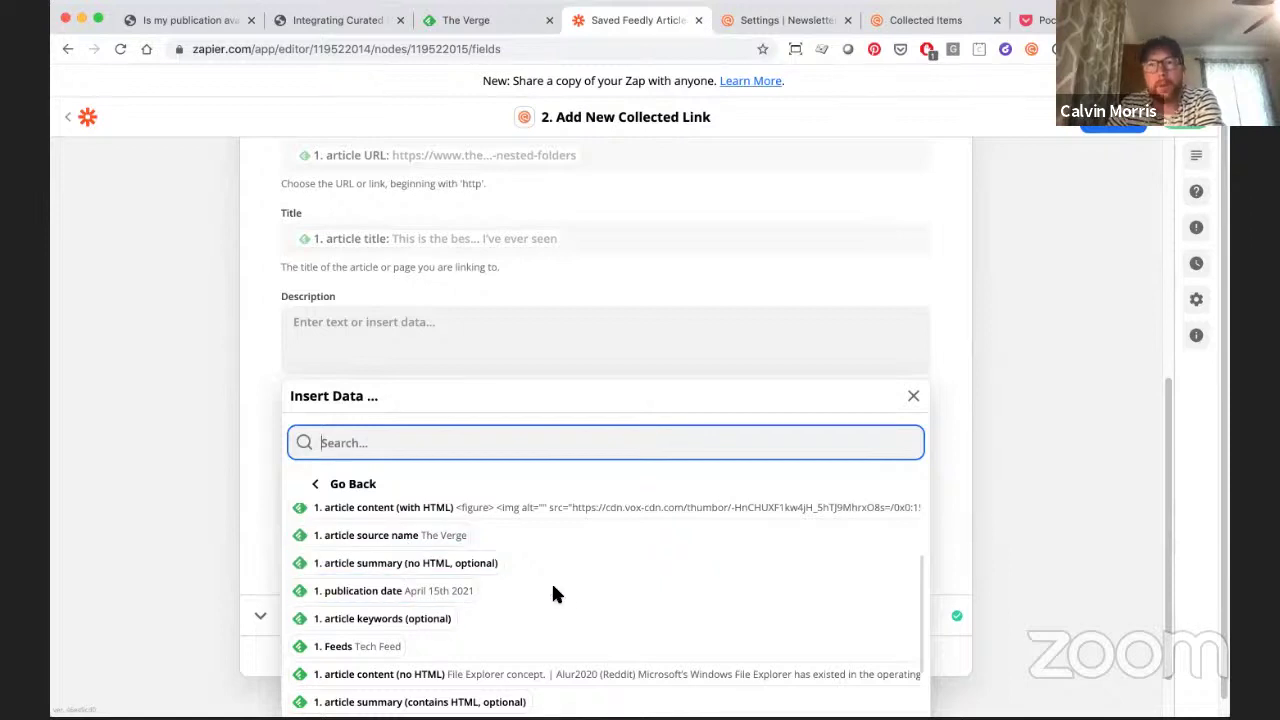
pyautogui.scroll(2, 527, 565)
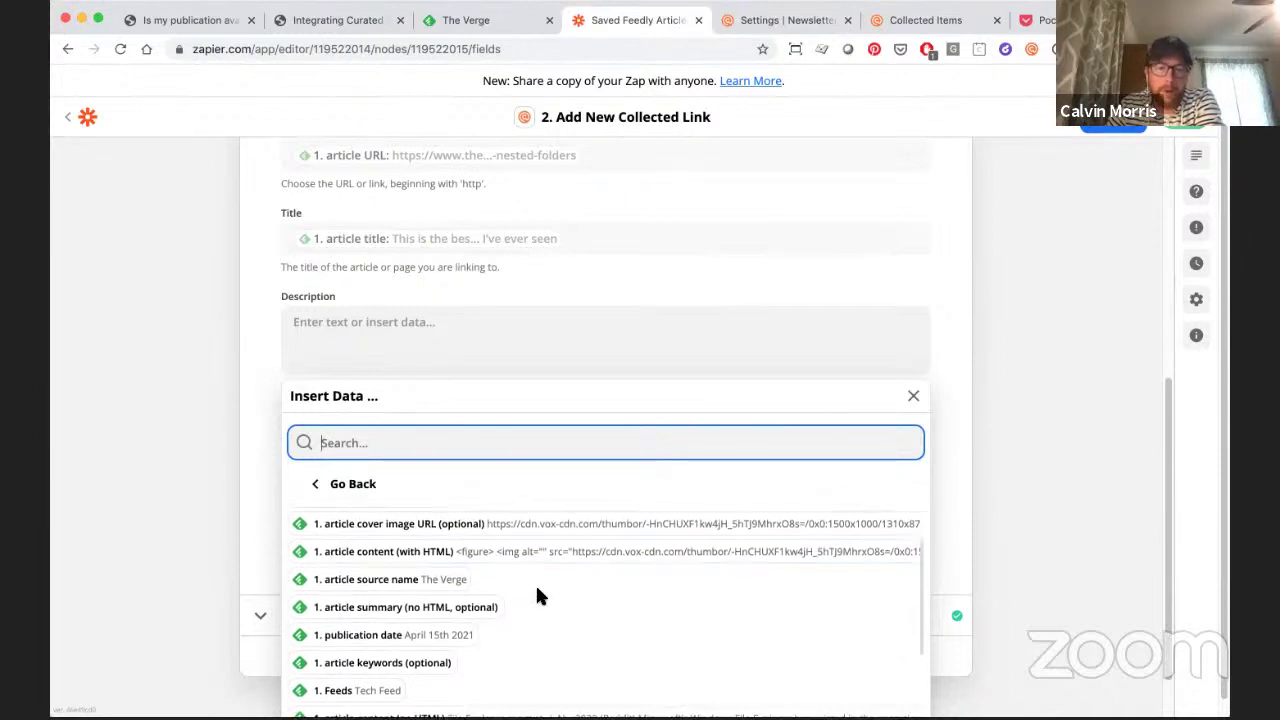
pyautogui.scroll(1, 535, 582)
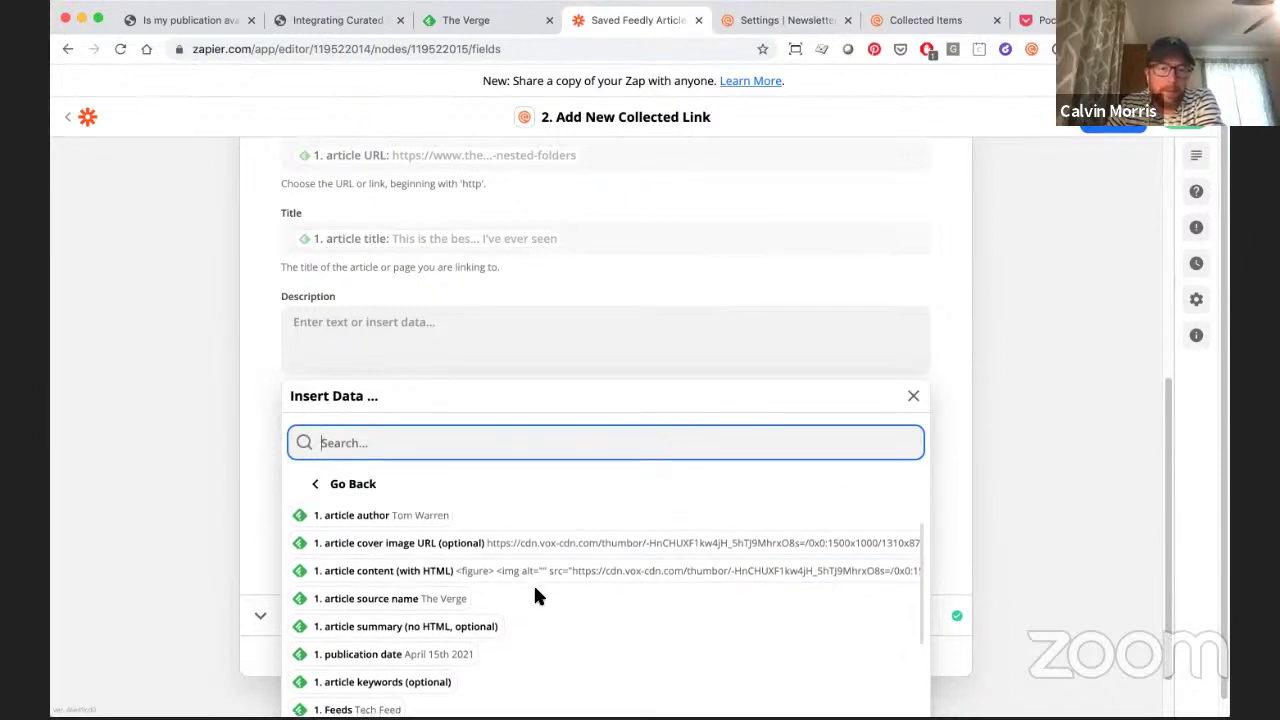
pyautogui.scroll(-5, 535, 590)
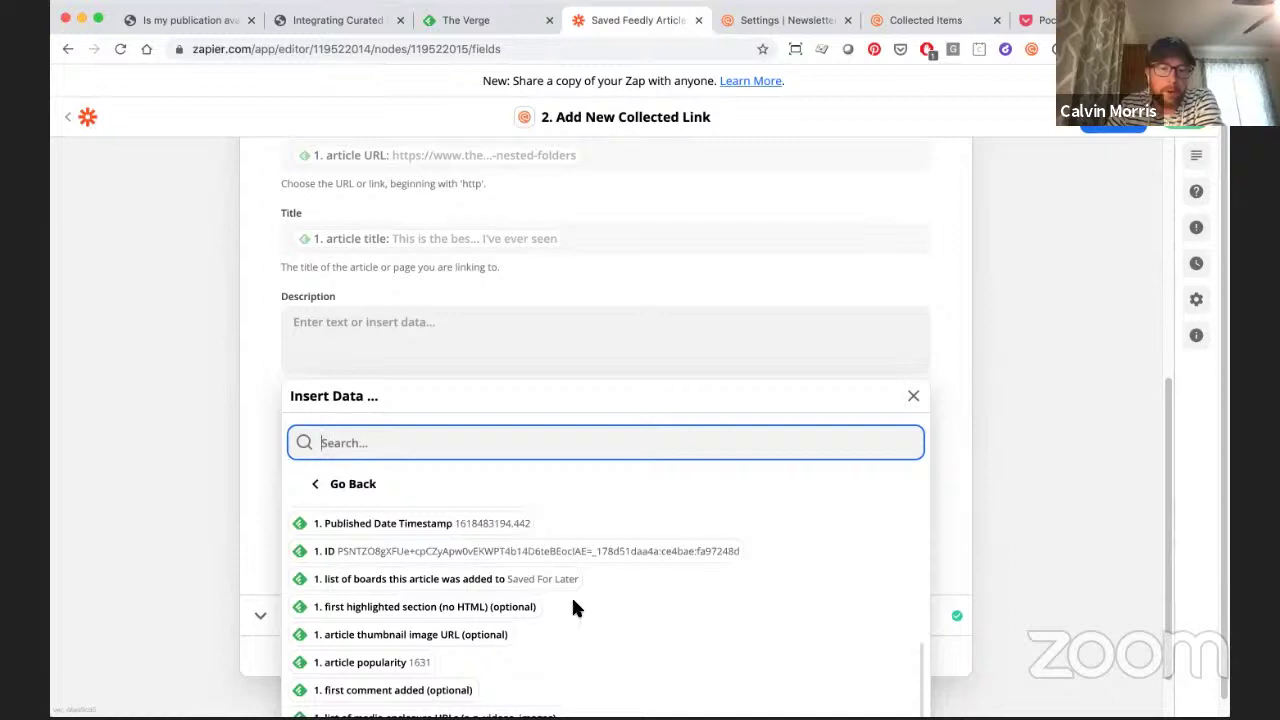
pyautogui.scroll(-1, 573, 607)
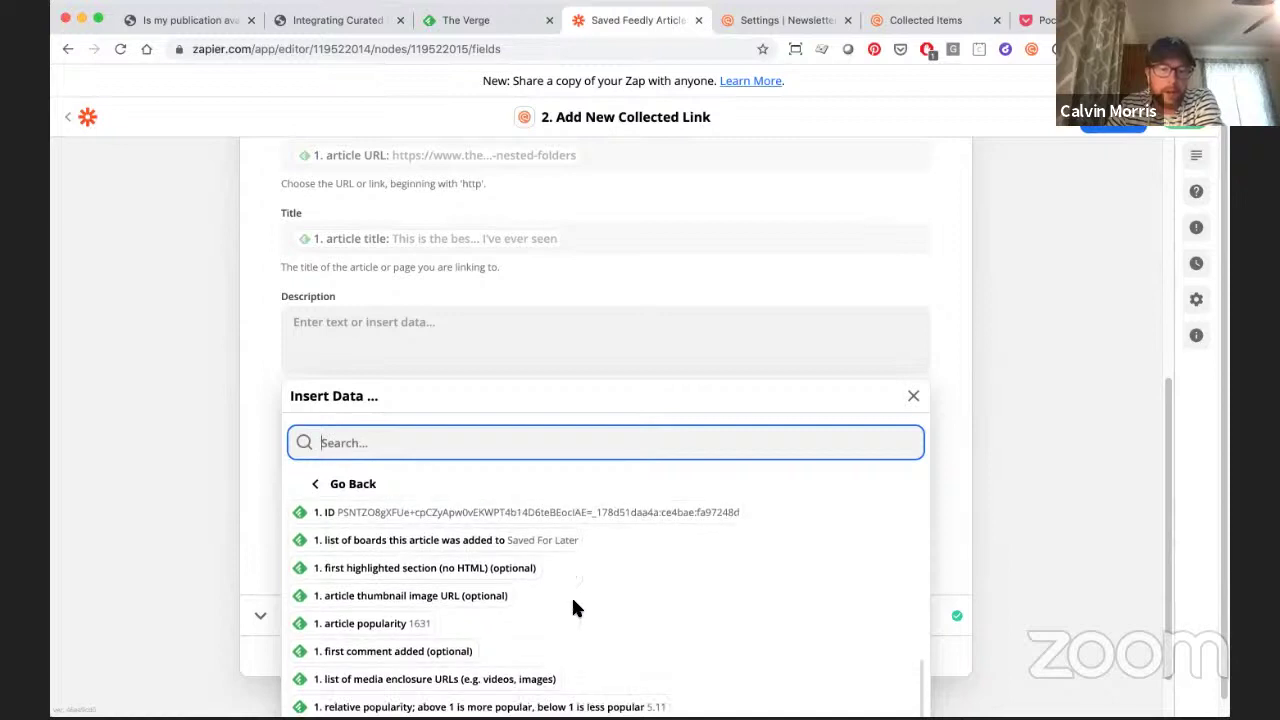
pyautogui.scroll(5, 571, 606)
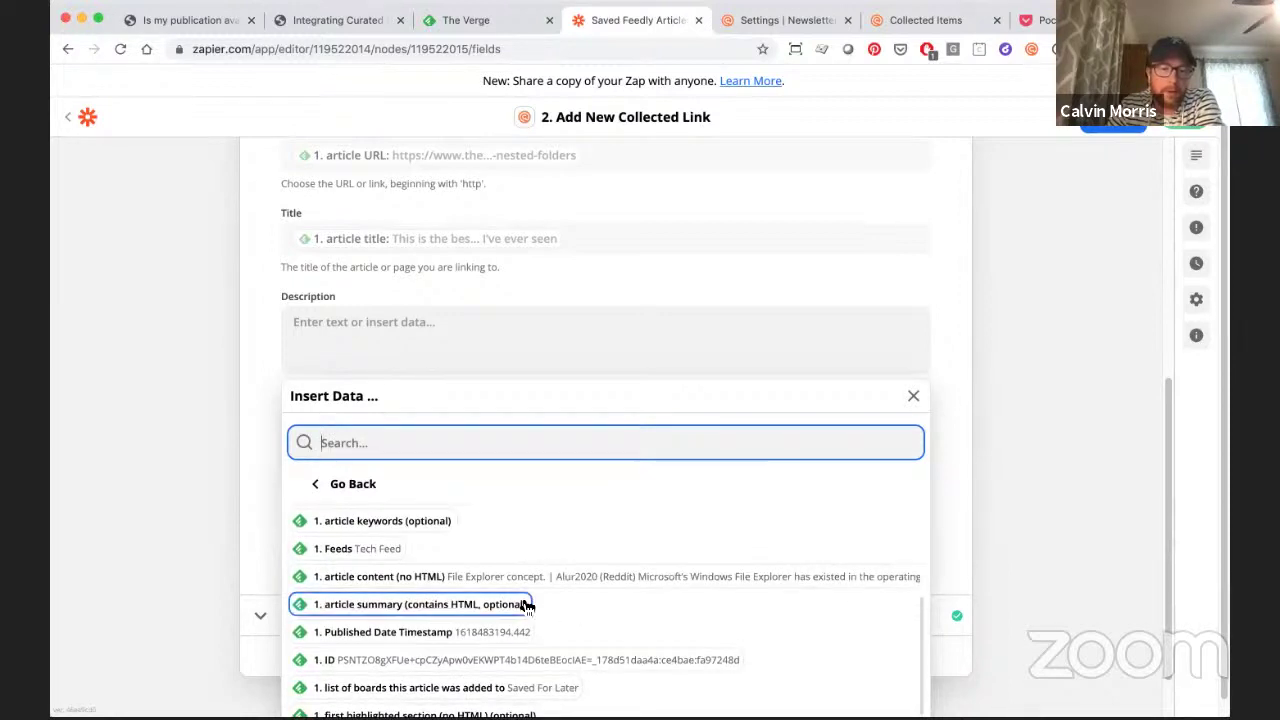
pyautogui.scroll(5, 527, 606)
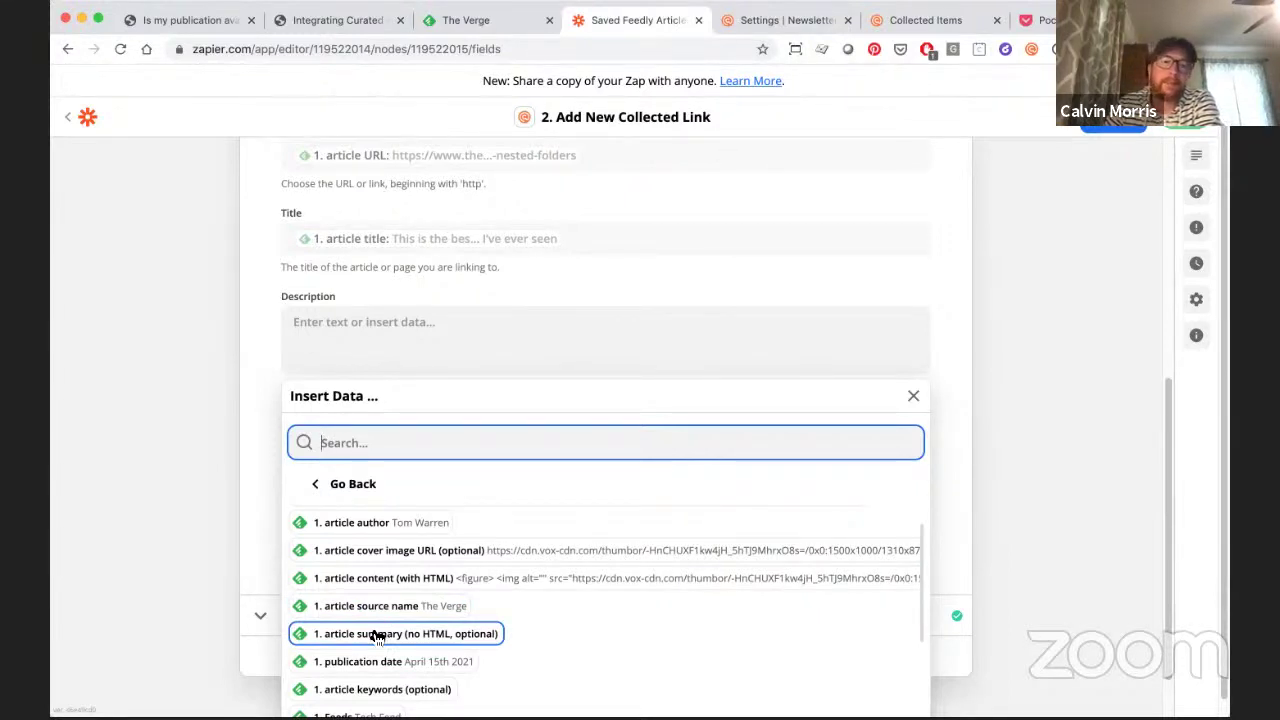
# - Dismiss the Insert Data list without adding any field to Description
pyautogui.click(243, 466)
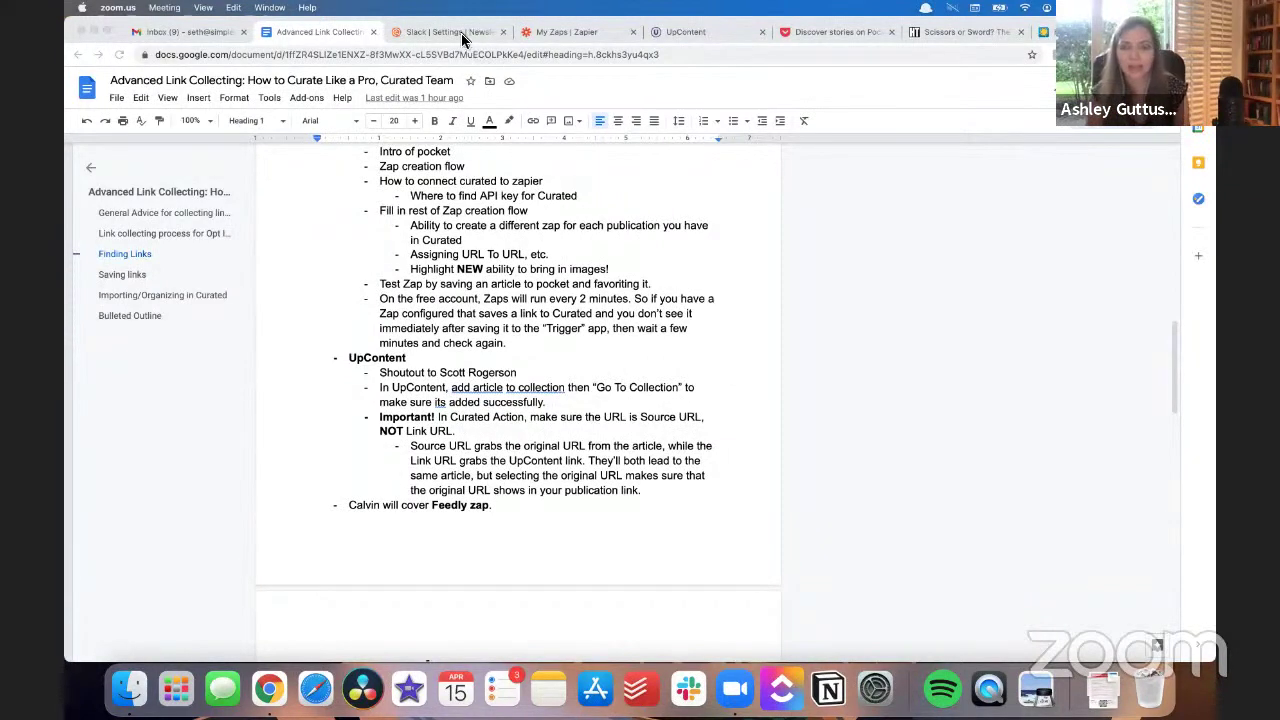
# - Bring Curated's Slack Settings page to the front in Chrome
pyautogui.click(415, 37)
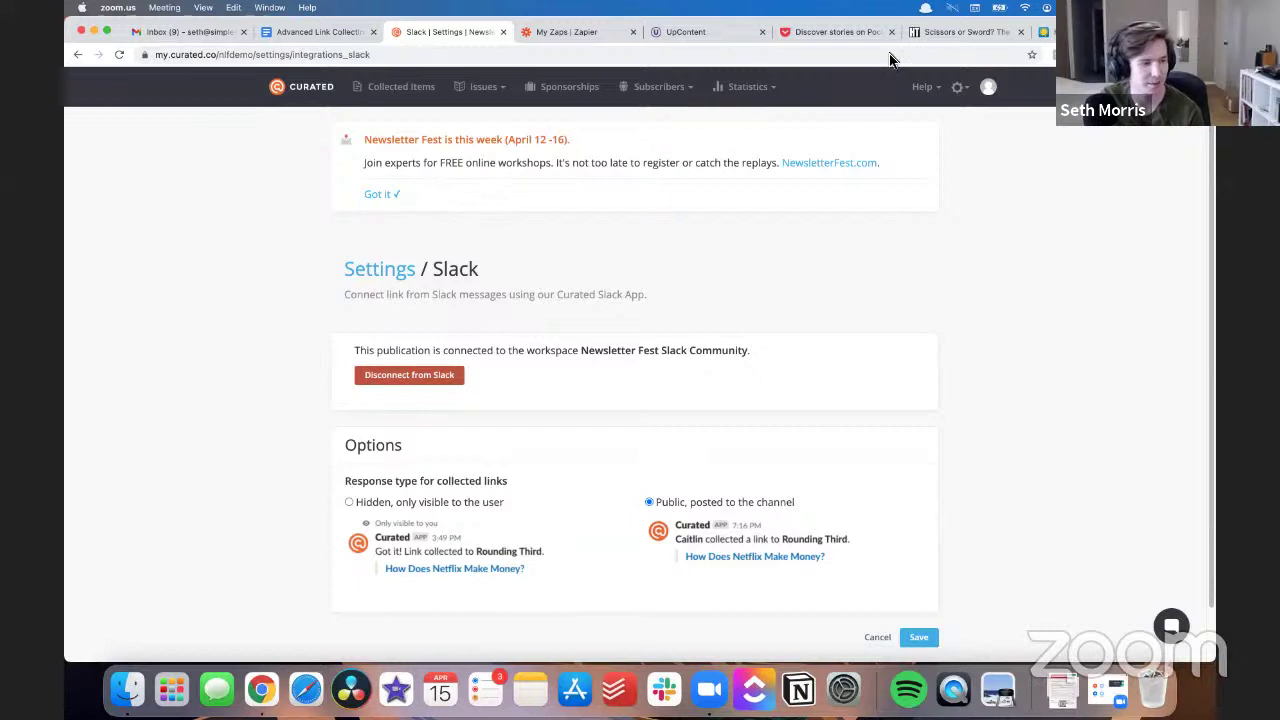
# - Switch to UpContent's Newsletters topic with its suggested articles from the past 2 months
pyautogui.click(944, 24)
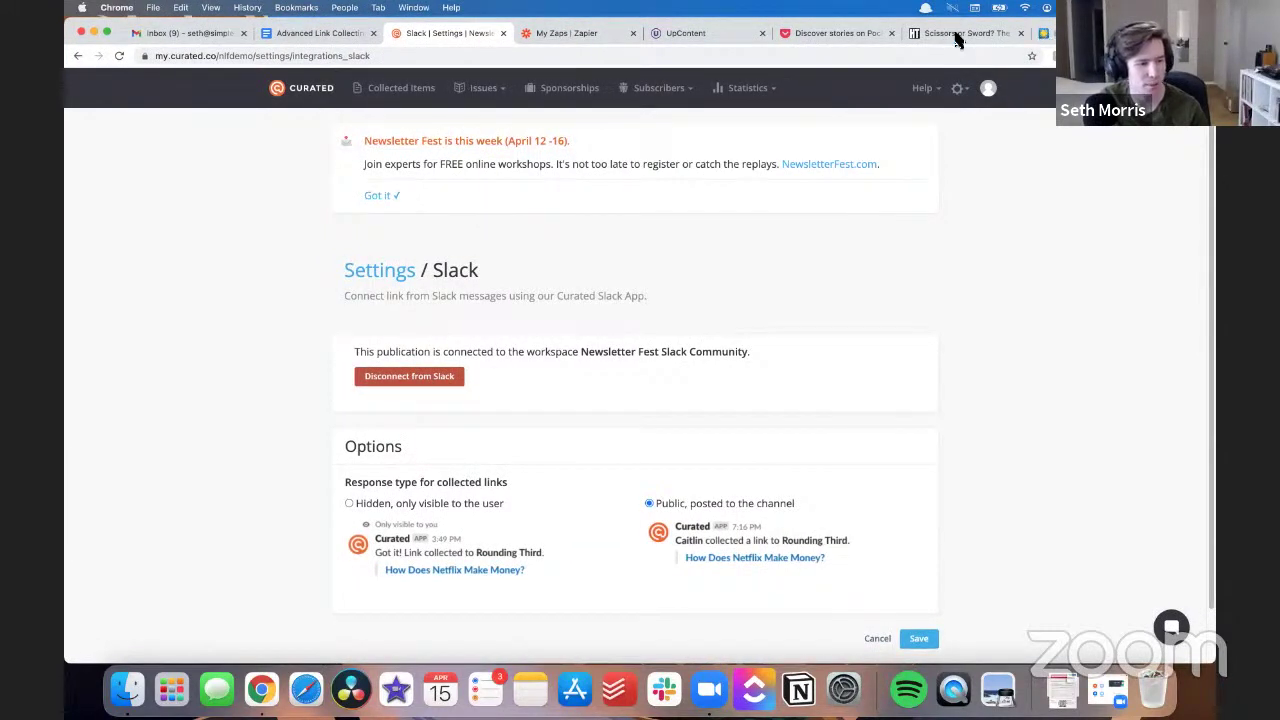
pyautogui.click(724, 44)
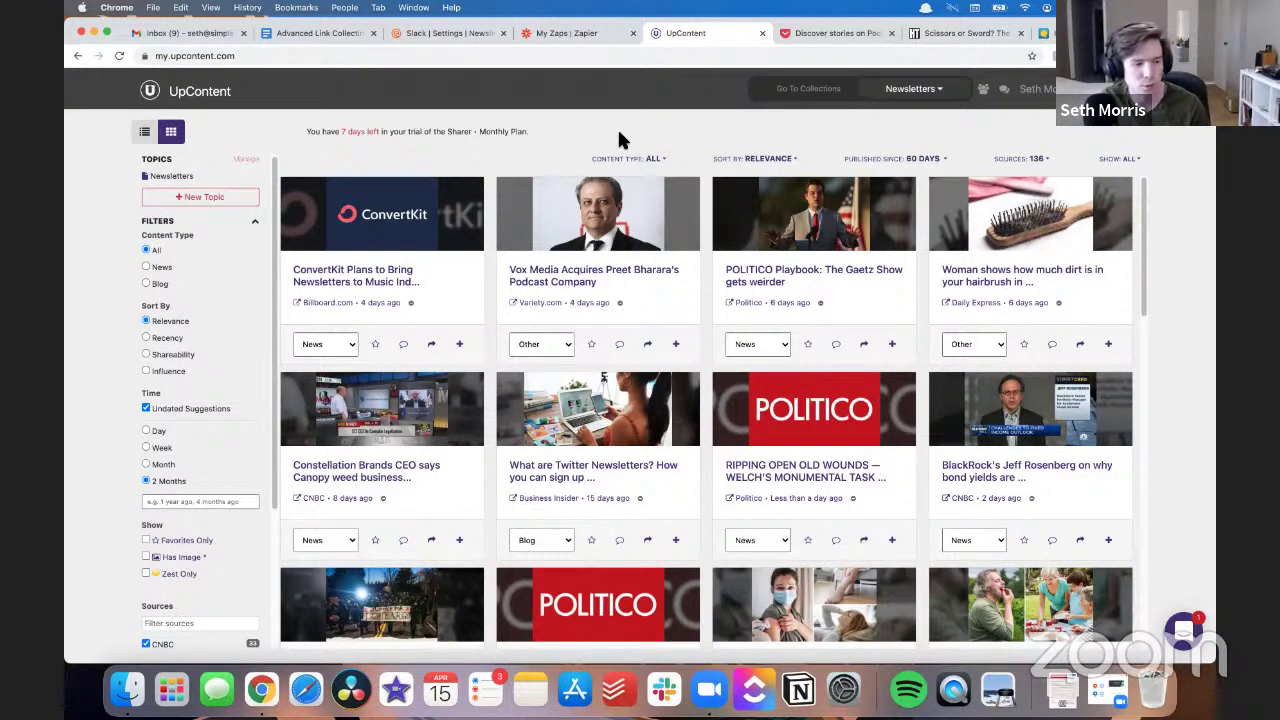
# - Send the Vox Media podcast-acquisition article to the Curated collection, then go to Zapier's My Zaps list
pyautogui.click(585, 281)
pyautogui.scroll(-3, 858, 449)
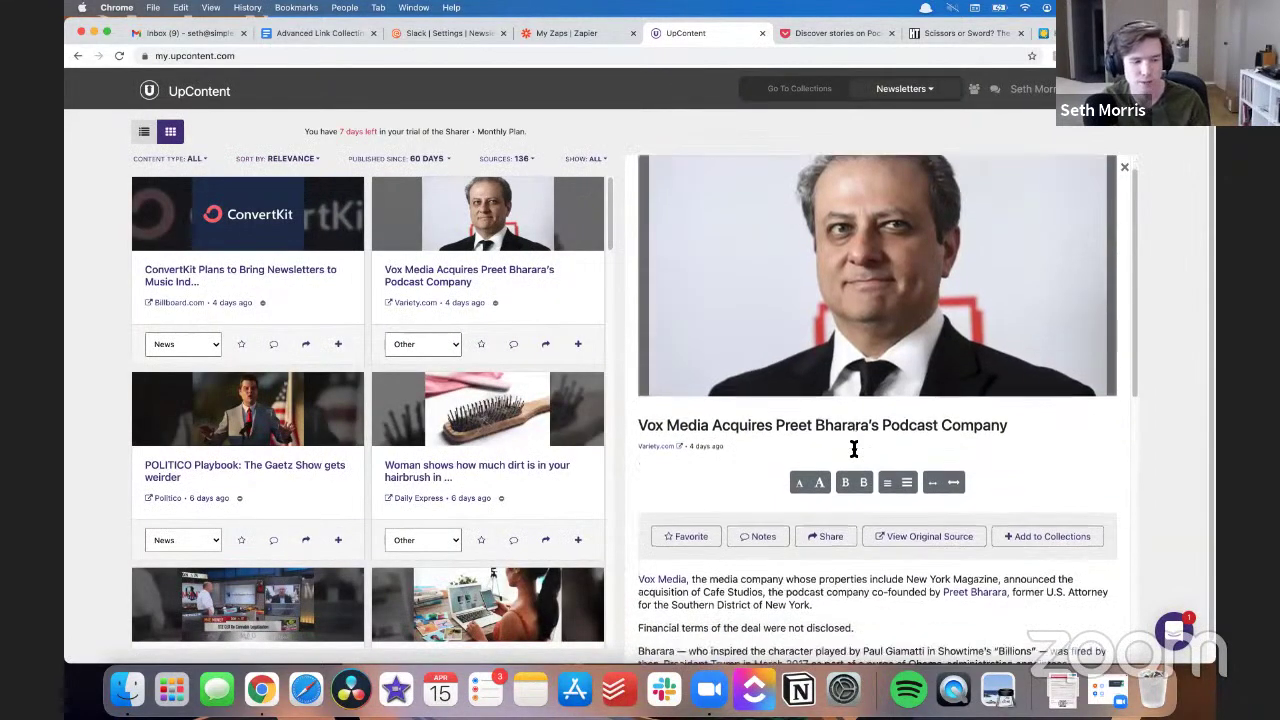
pyautogui.scroll(-7, 857, 447)
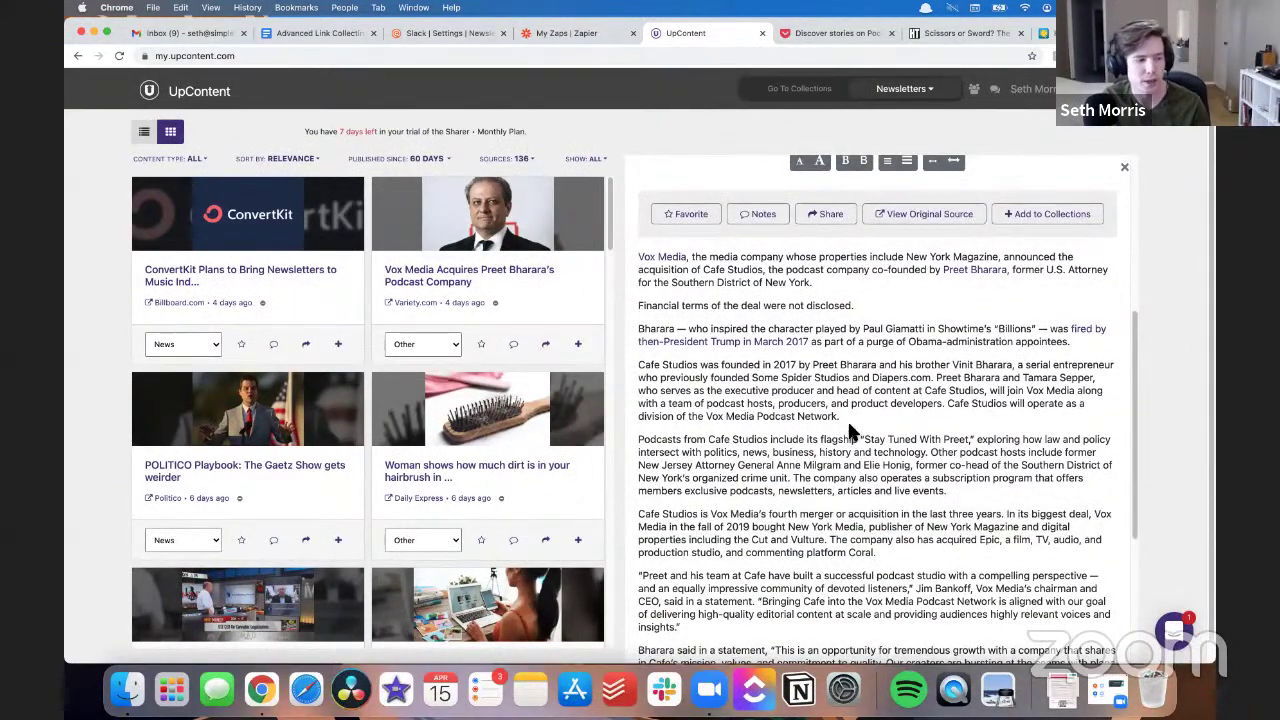
pyautogui.scroll(-1, 848, 430)
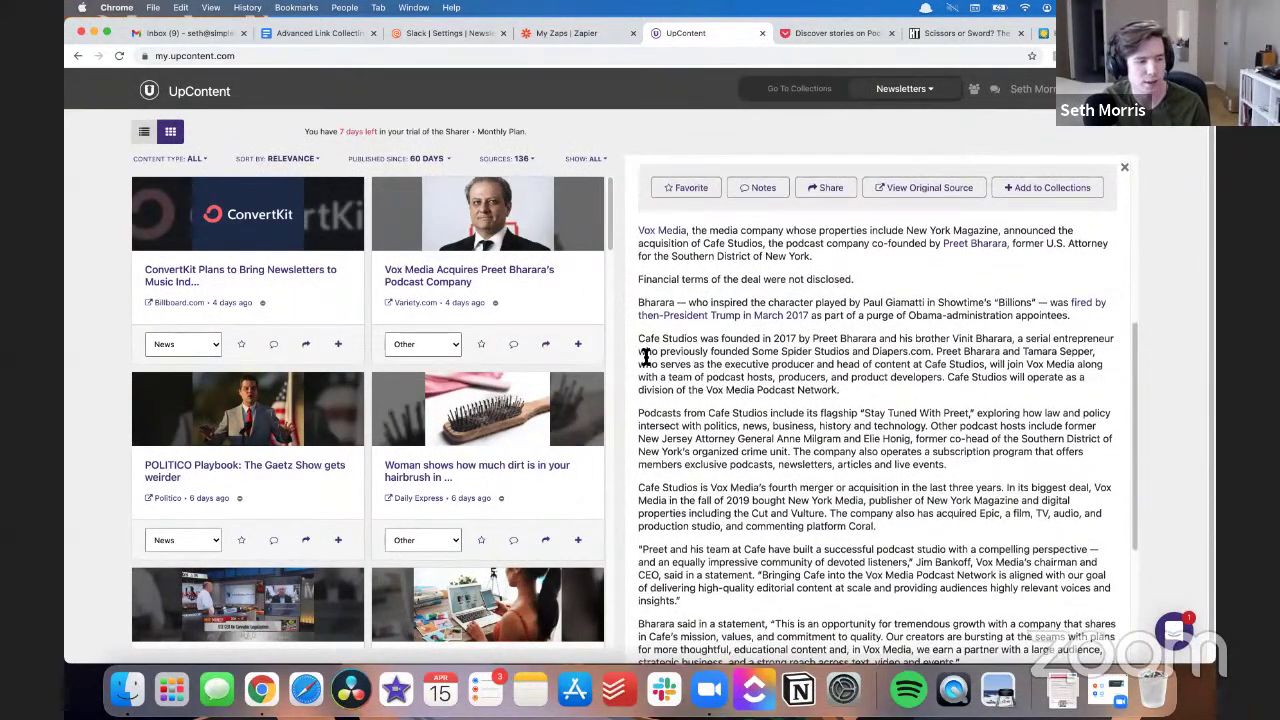
pyautogui.click(578, 344)
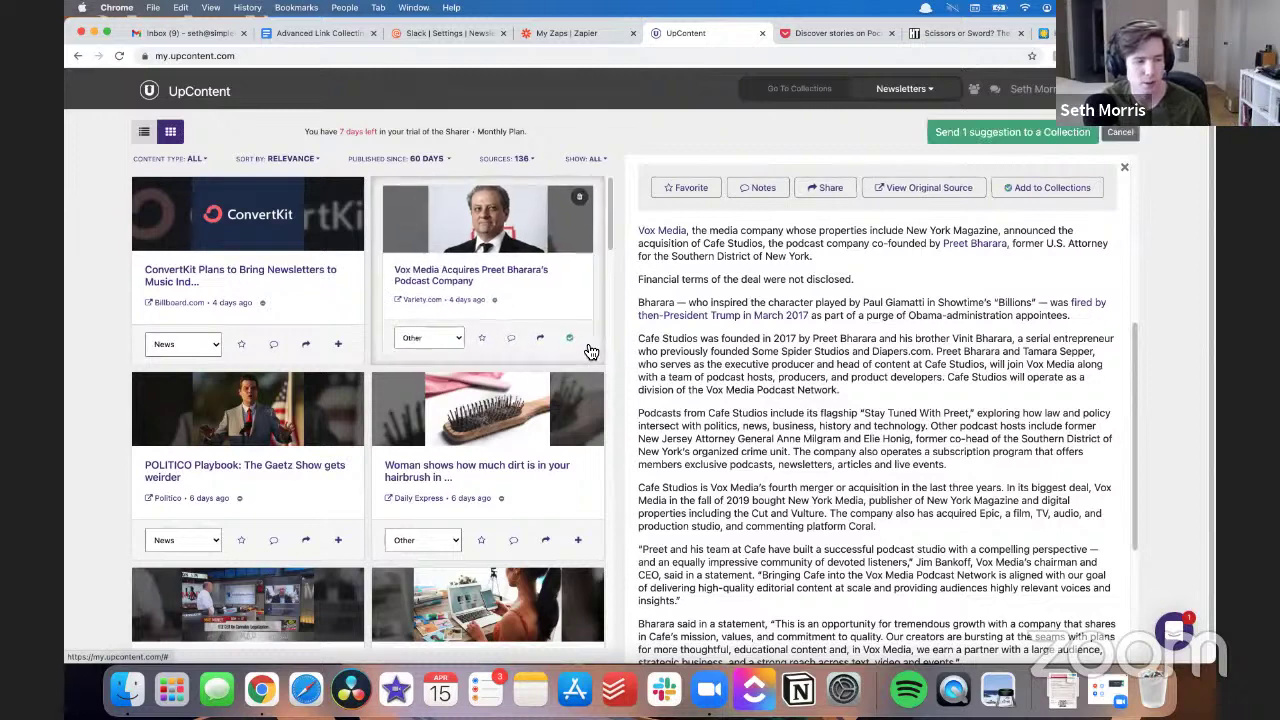
pyautogui.click(962, 137)
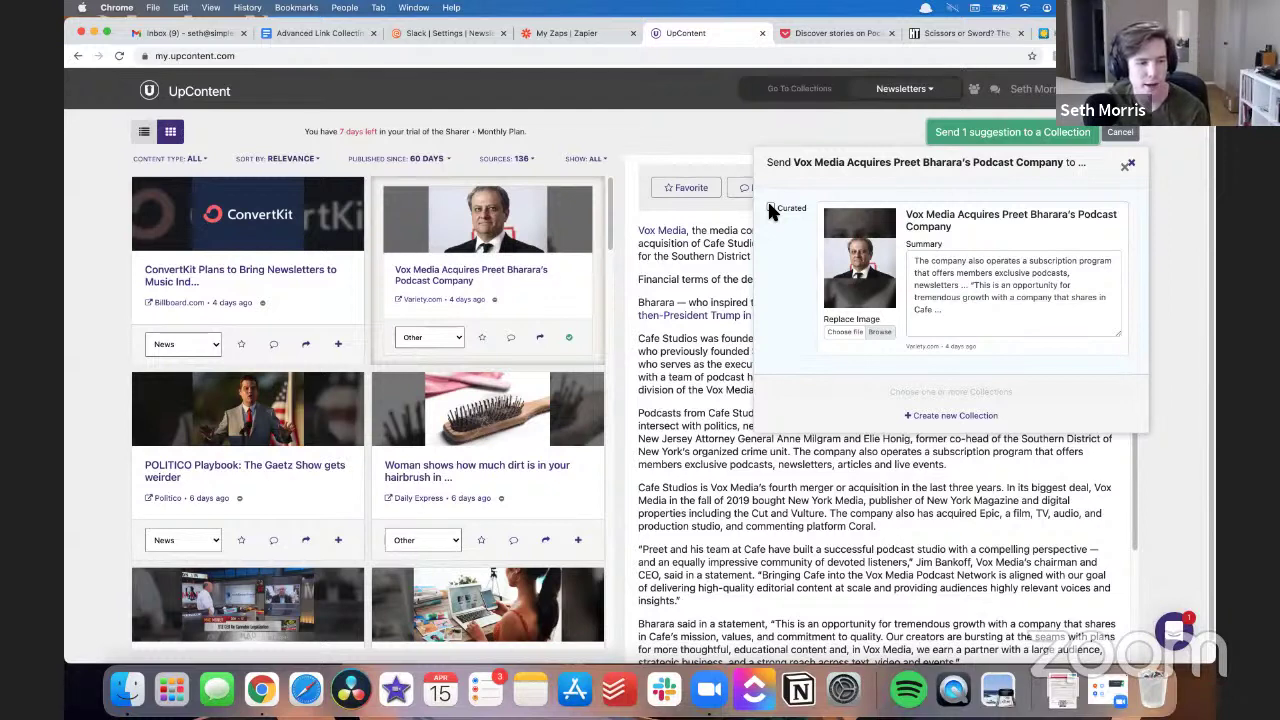
pyautogui.click(771, 208)
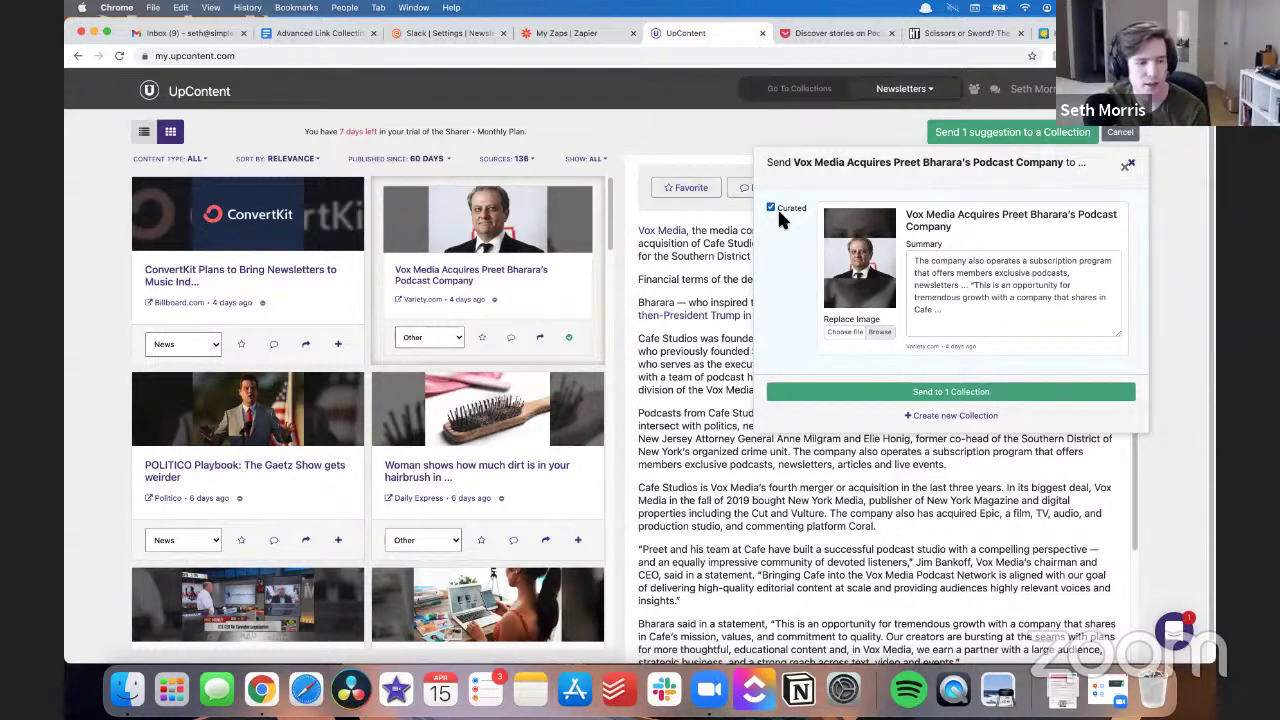
pyautogui.click(826, 391)
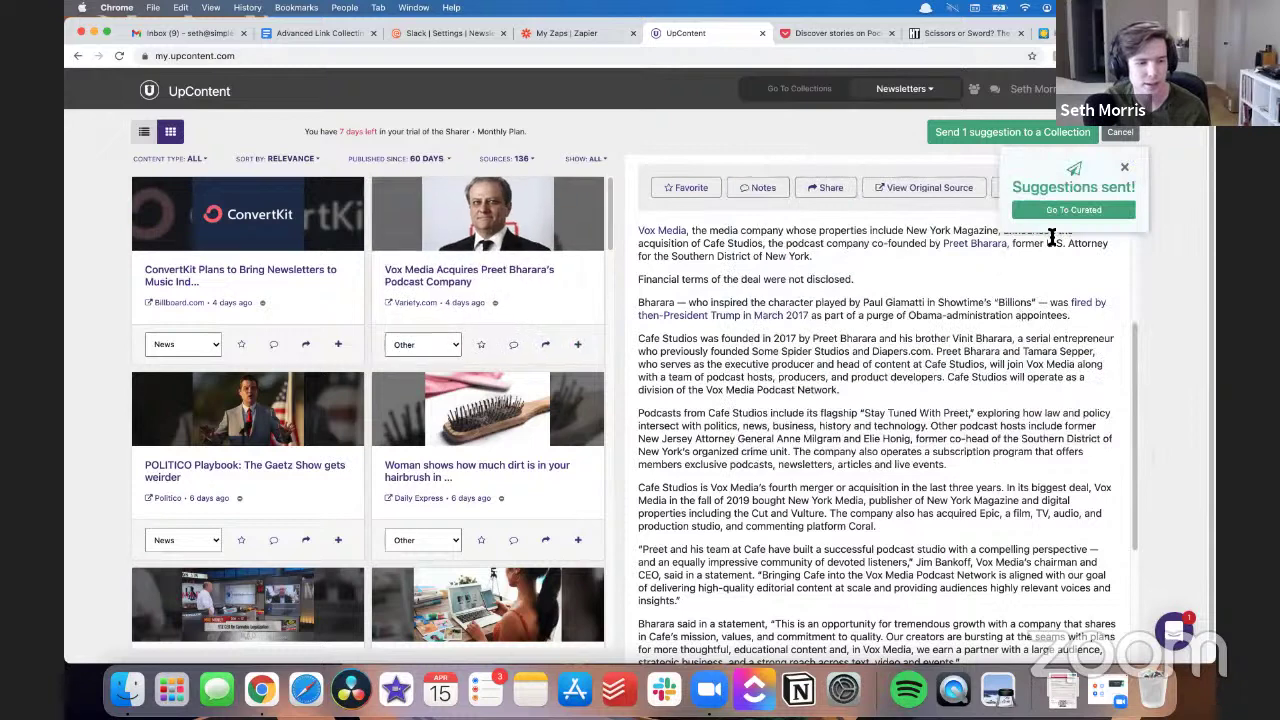
pyautogui.click(1071, 211)
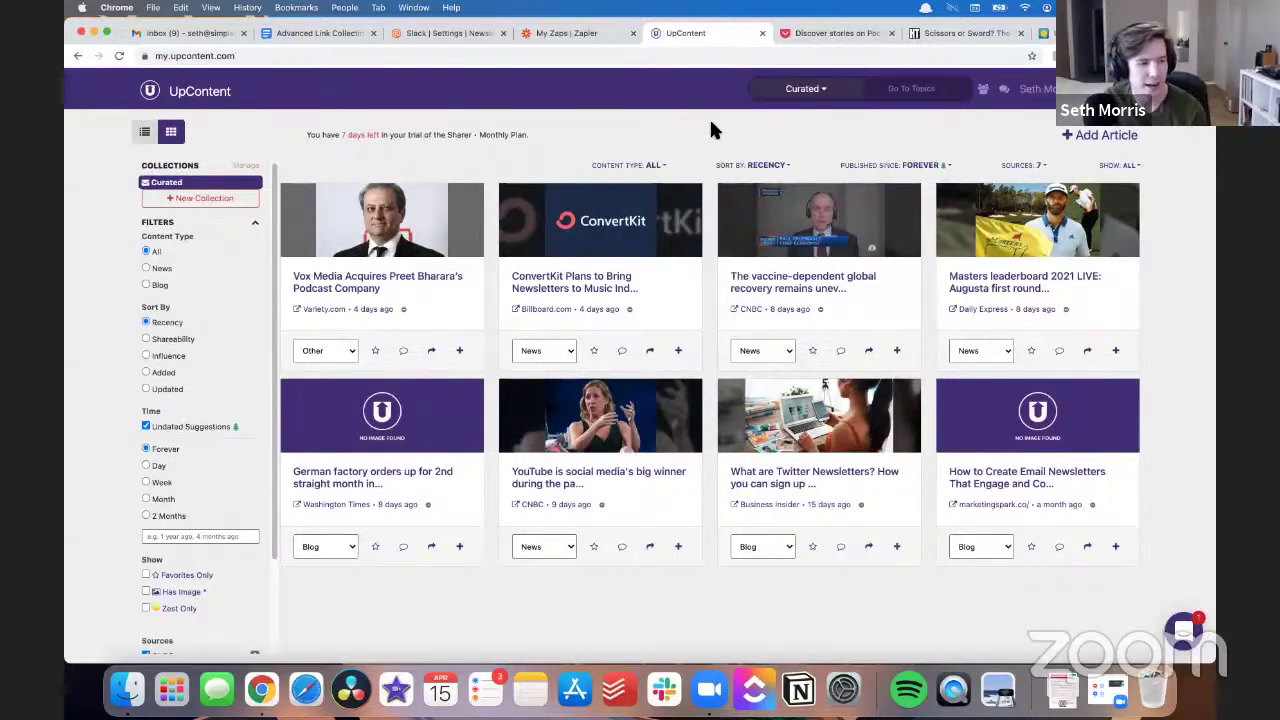
pyautogui.click(579, 33)
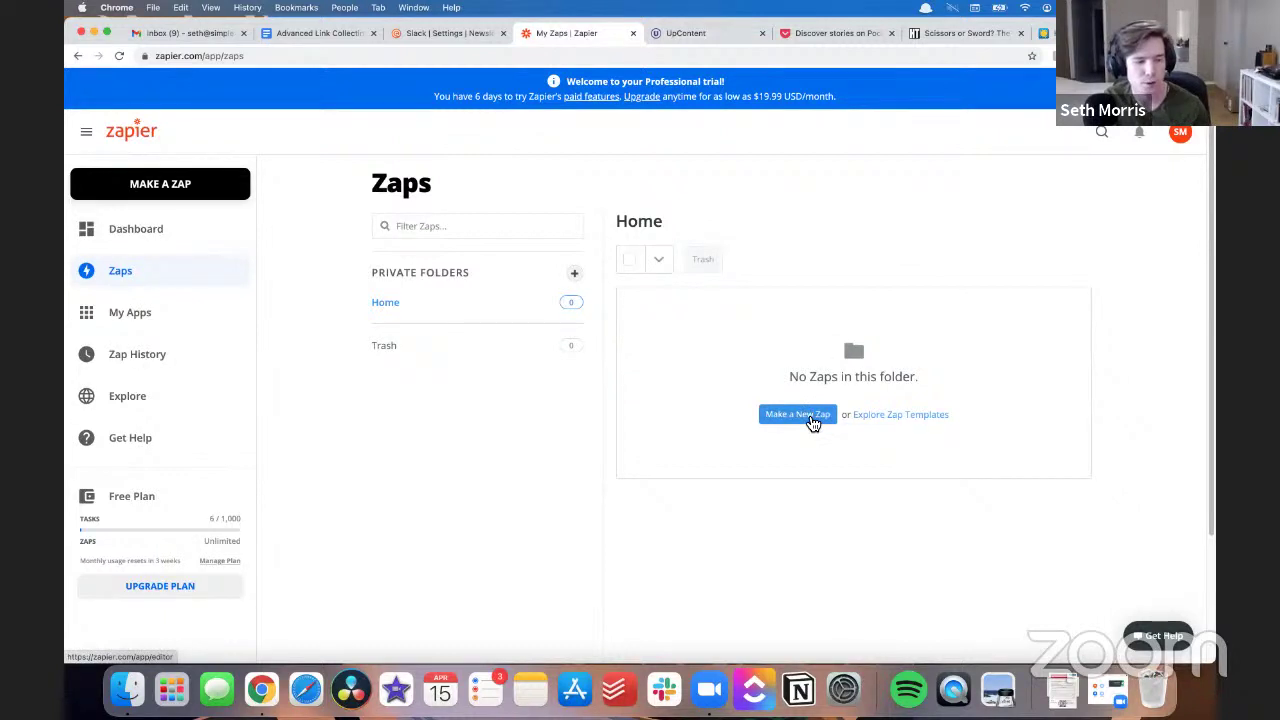
# - Create a new zap with UpContent as the trigger app and Article Added to Collection as the event
pyautogui.click(813, 423)
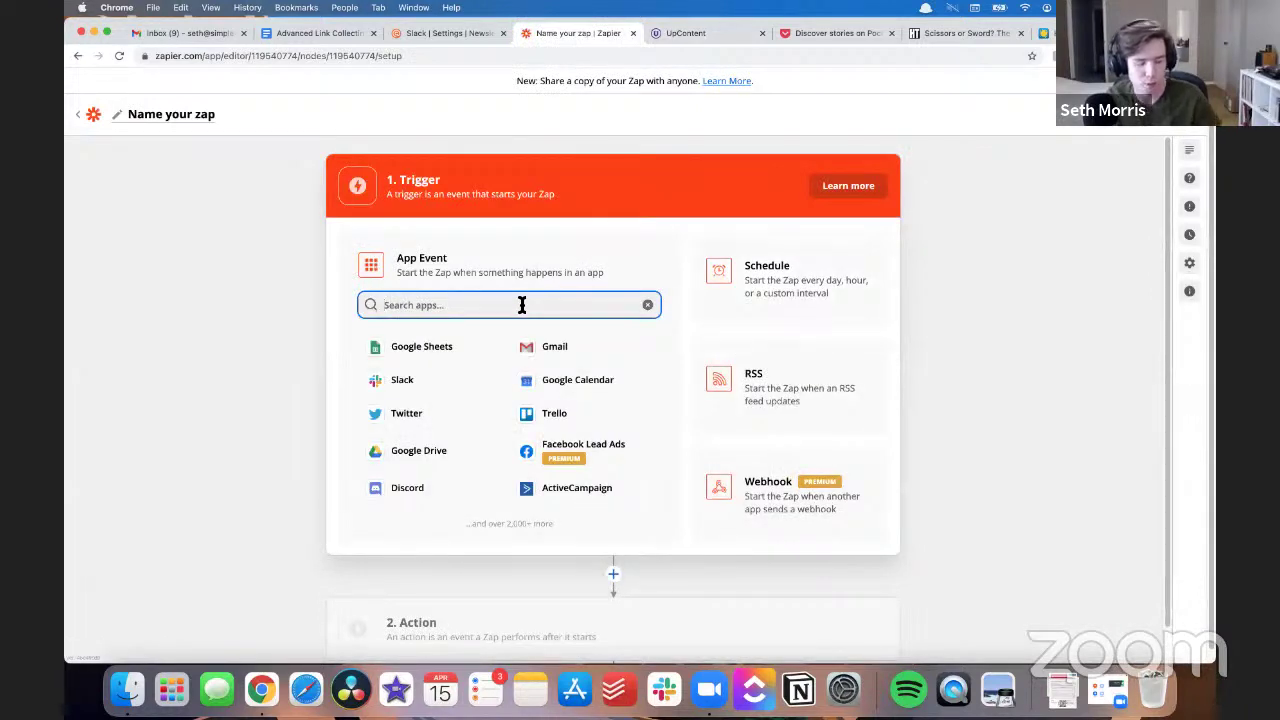
pyautogui.write('upcon')
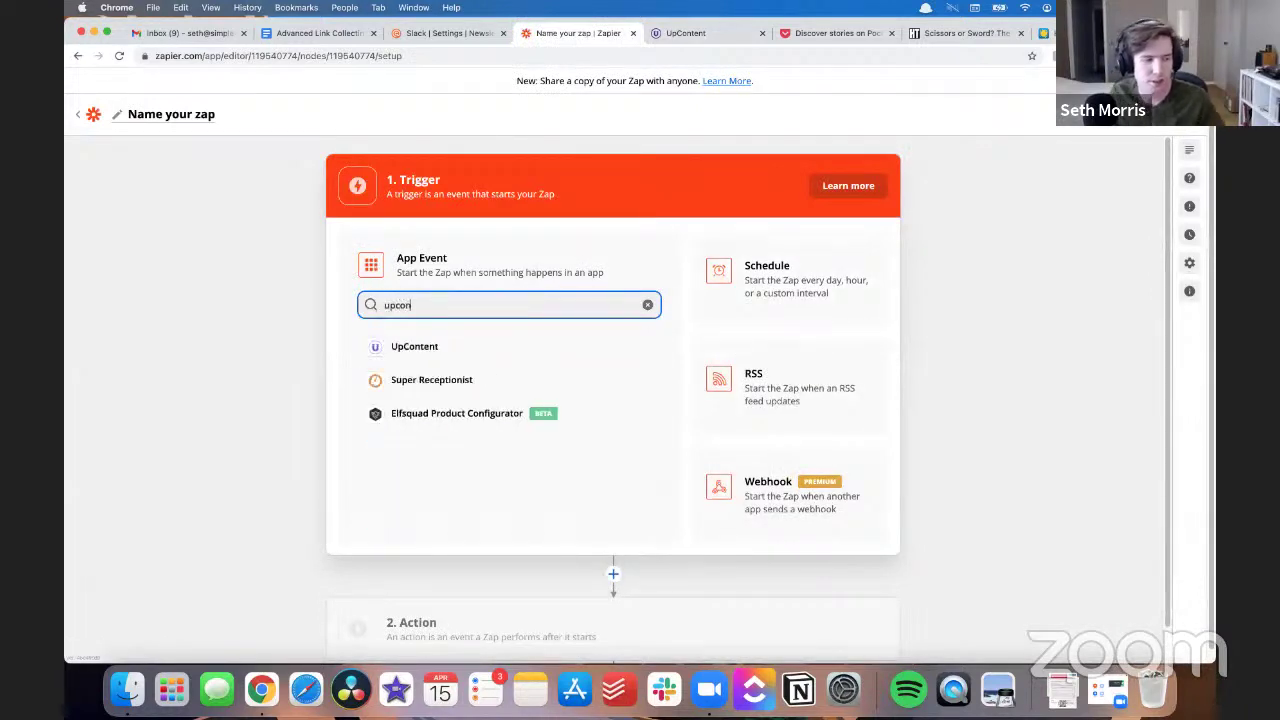
pyautogui.click(490, 348)
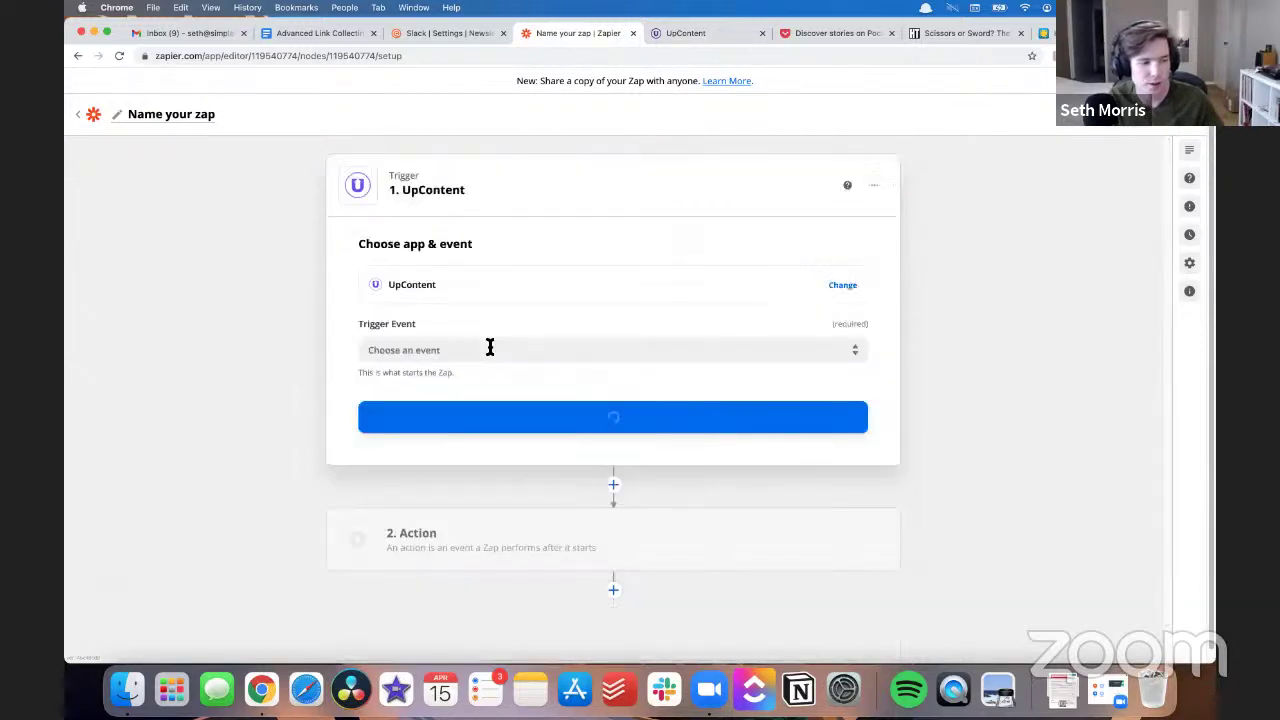
pyautogui.click(474, 349)
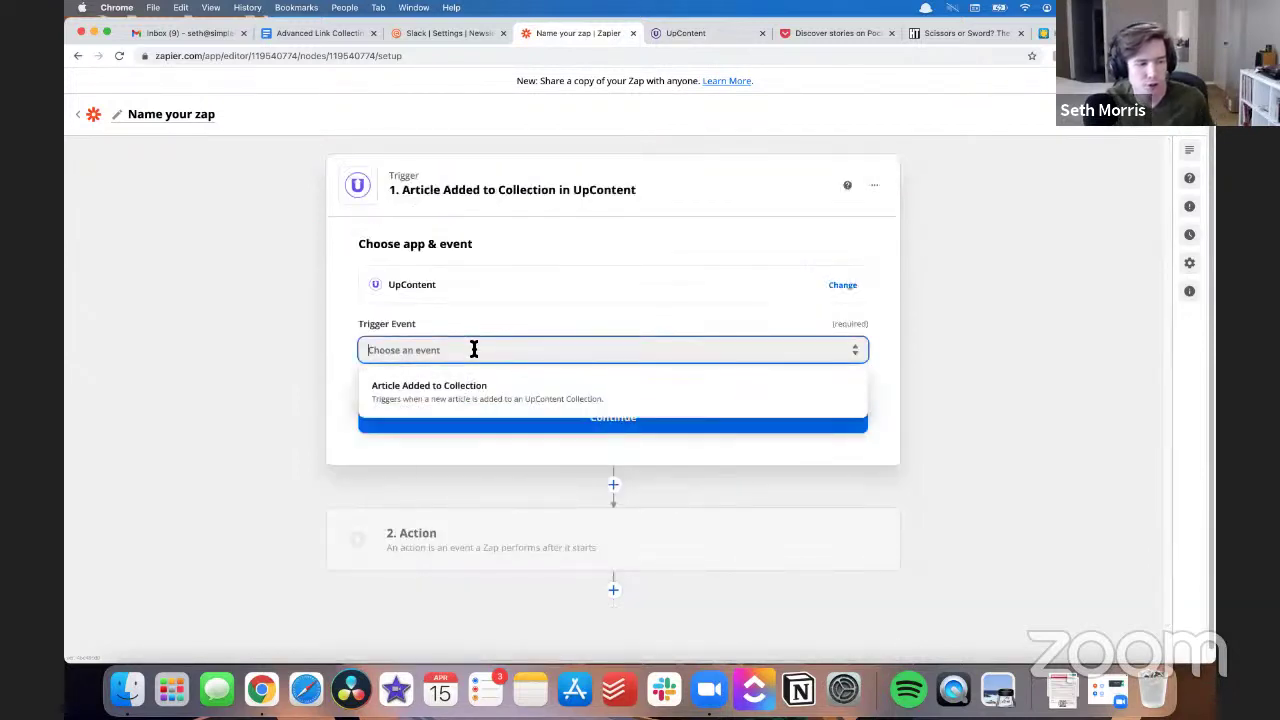
pyautogui.click(497, 401)
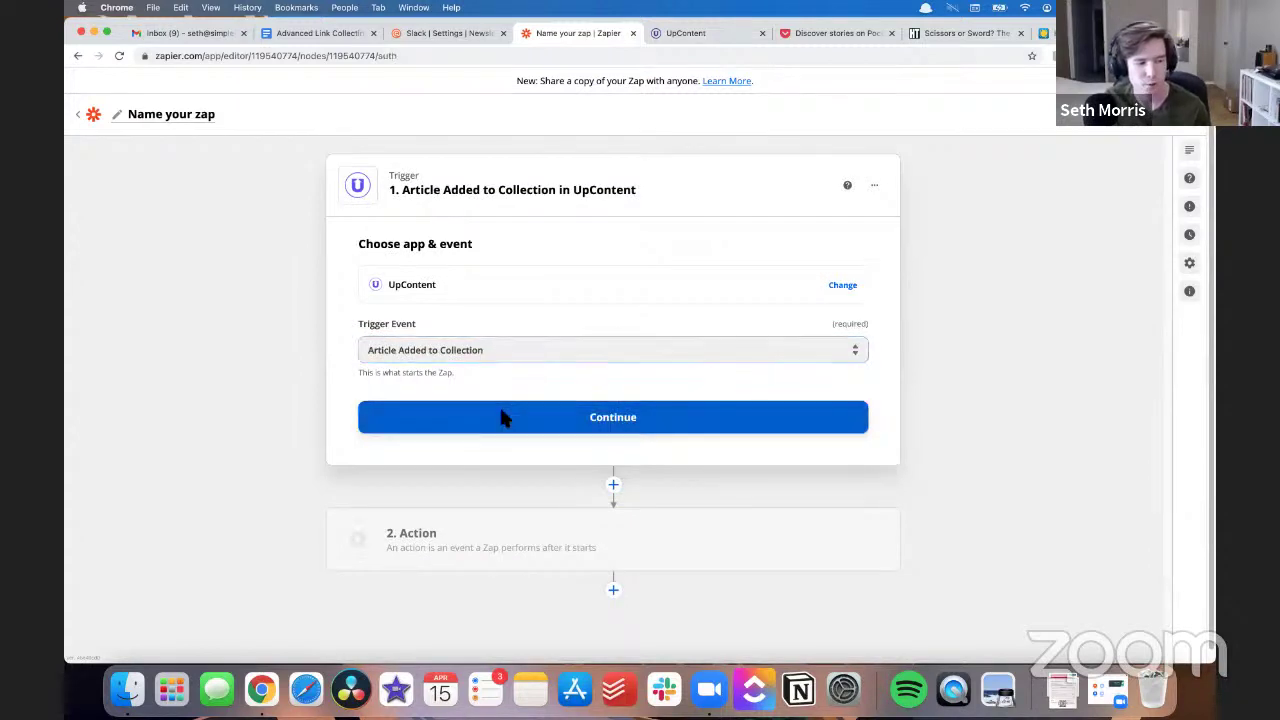
pyautogui.click(503, 418)
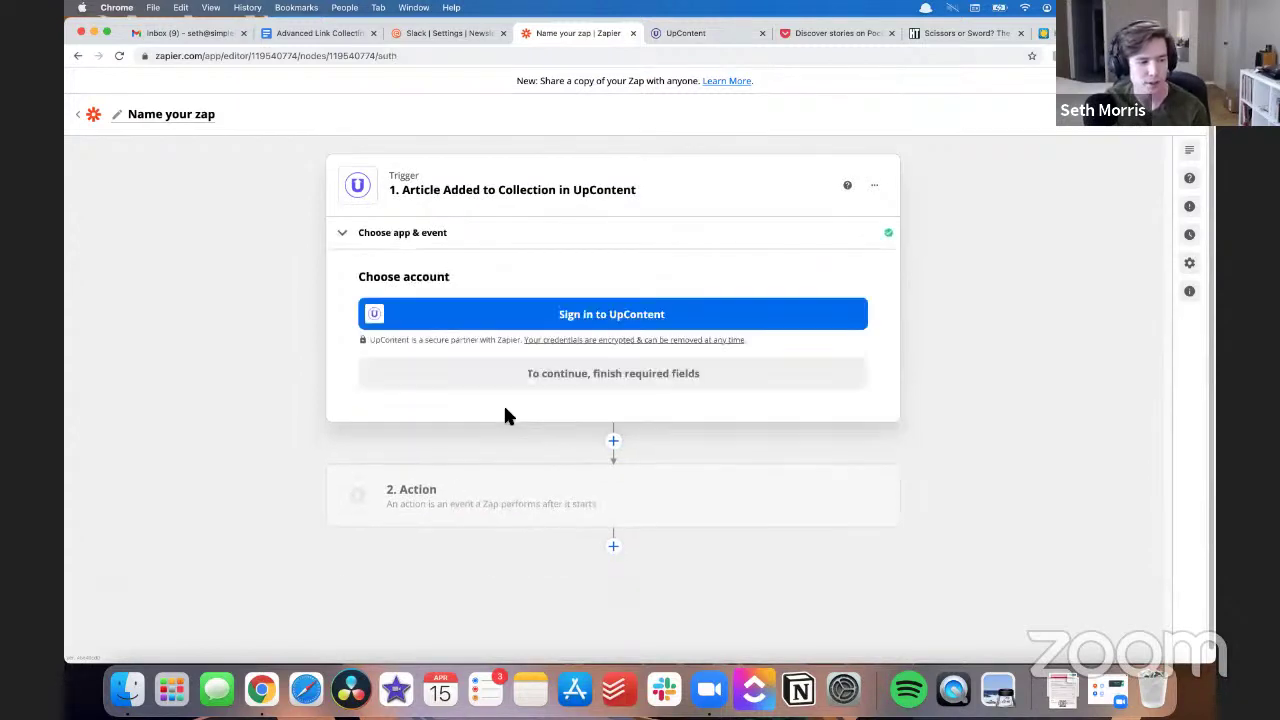
# - Sign in to UpContent with the account email and password and allow Zapier access
pyautogui.click(553, 316)
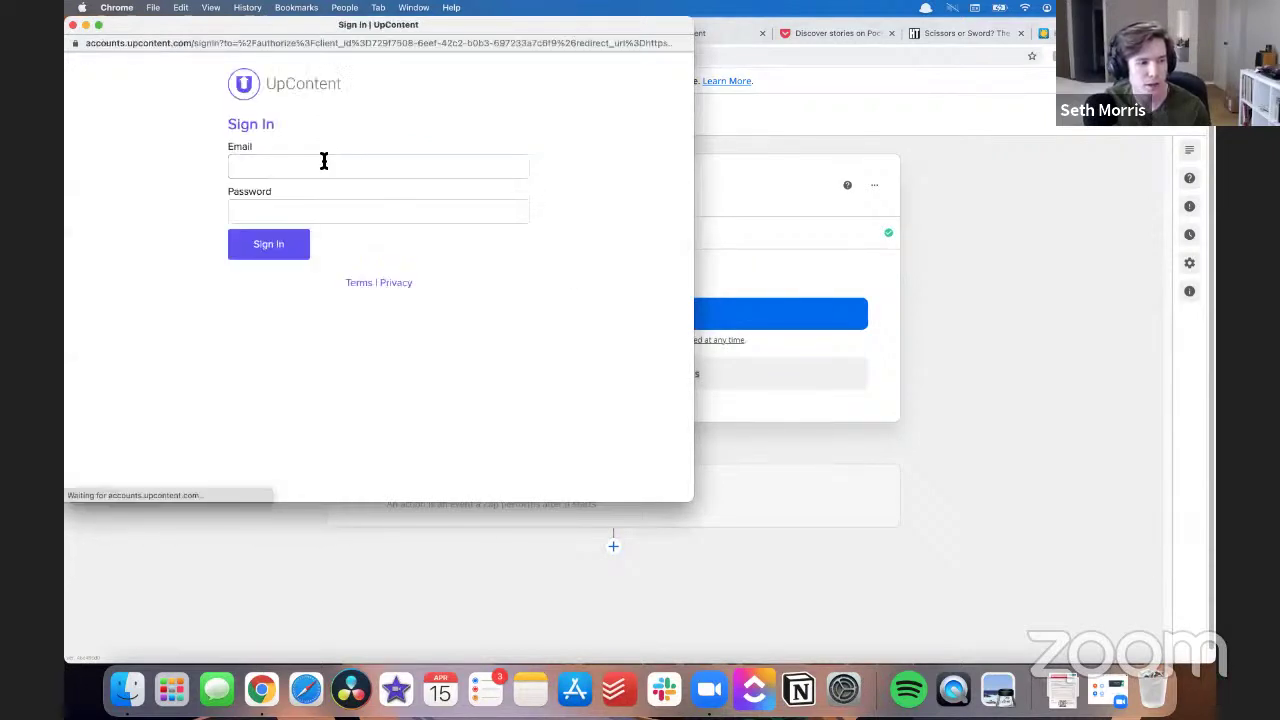
pyautogui.click(325, 163)
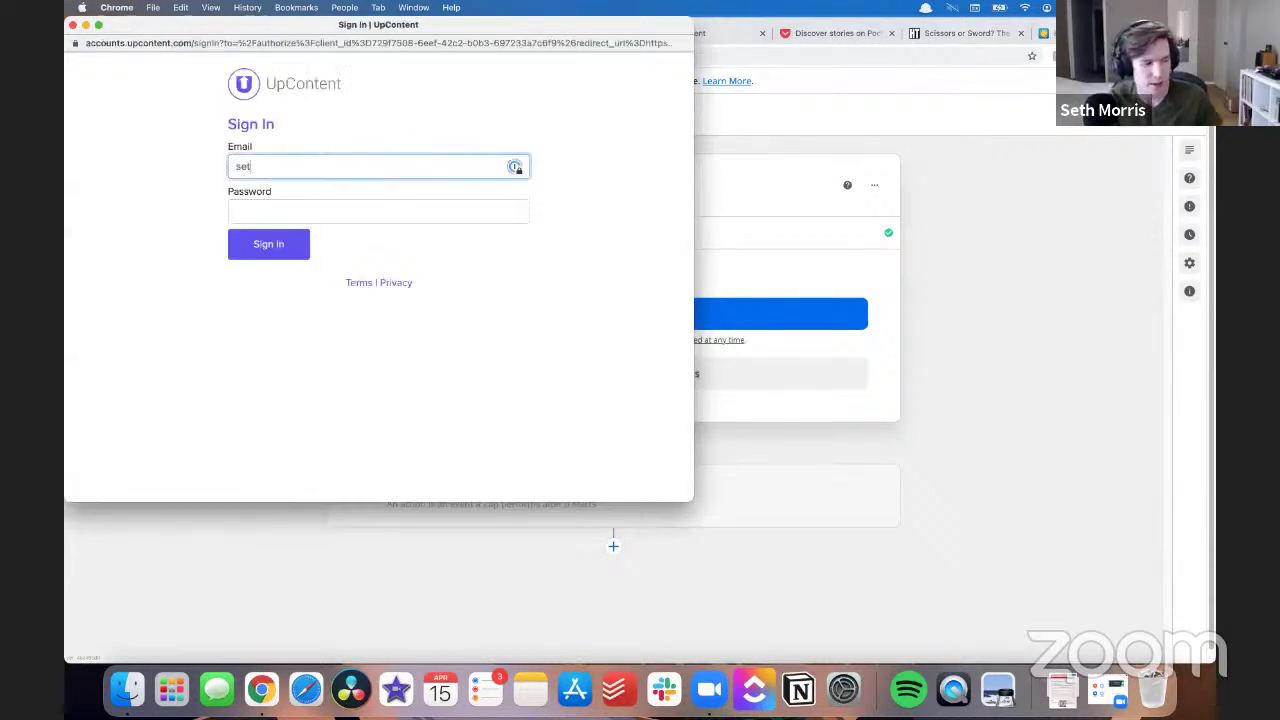
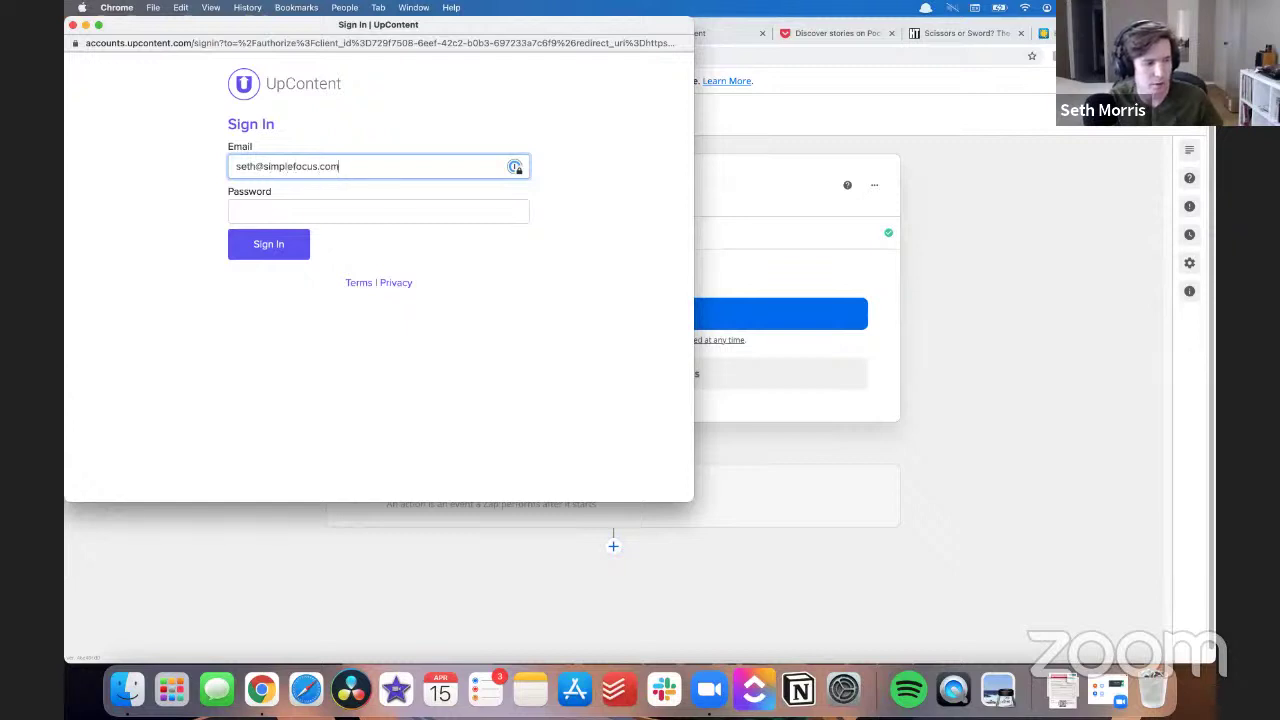
pyautogui.press('Tab')
pyautogui.write('•••••••••')
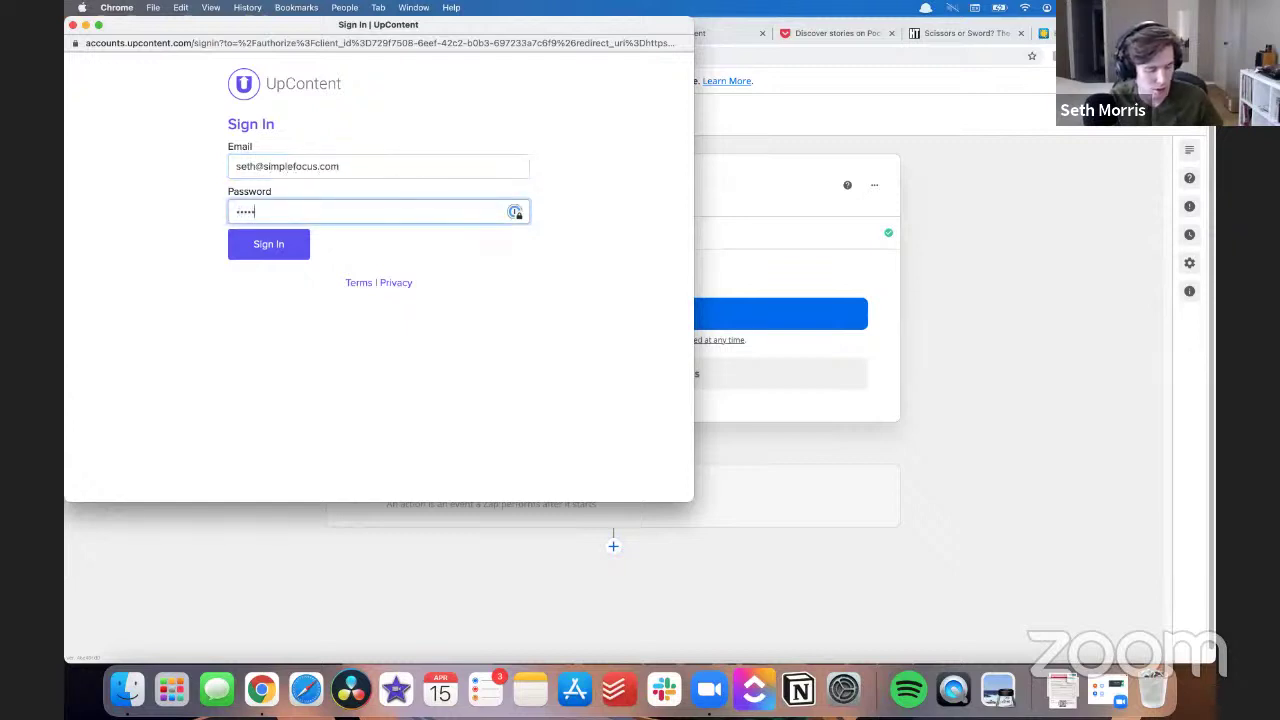
pyautogui.write('•••')
pyautogui.press('Return')
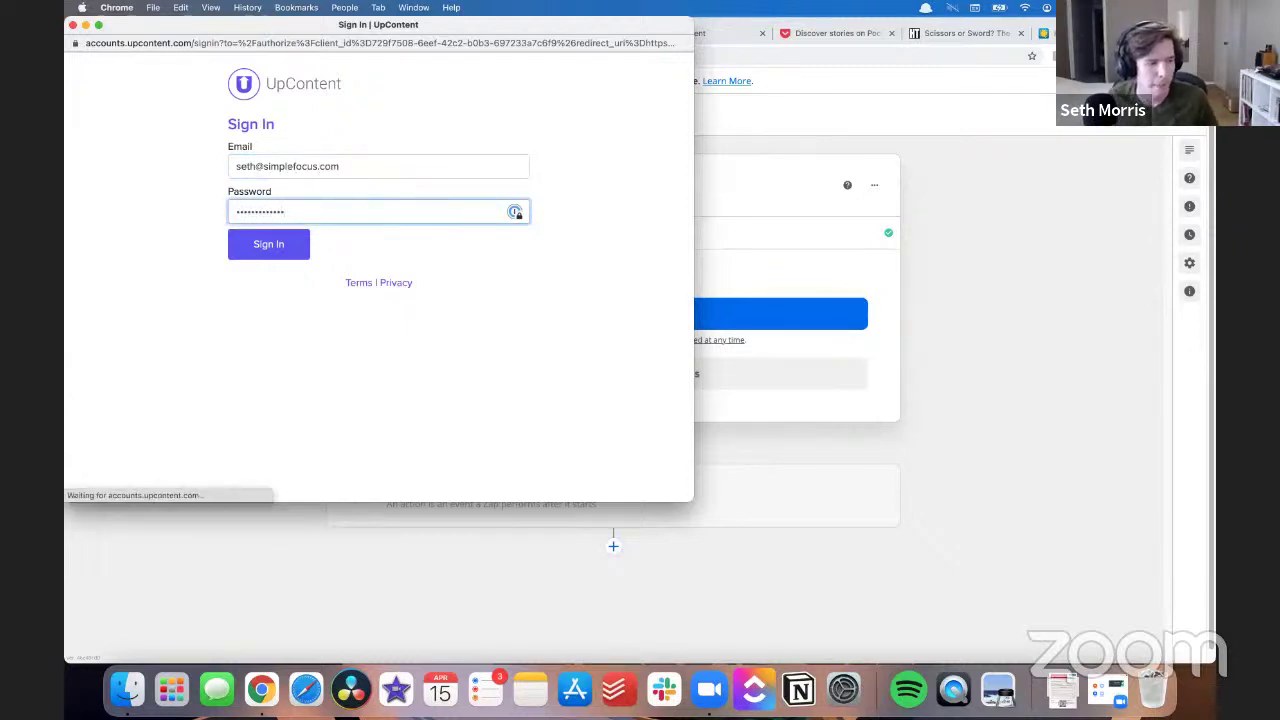
pyautogui.click(374, 258)
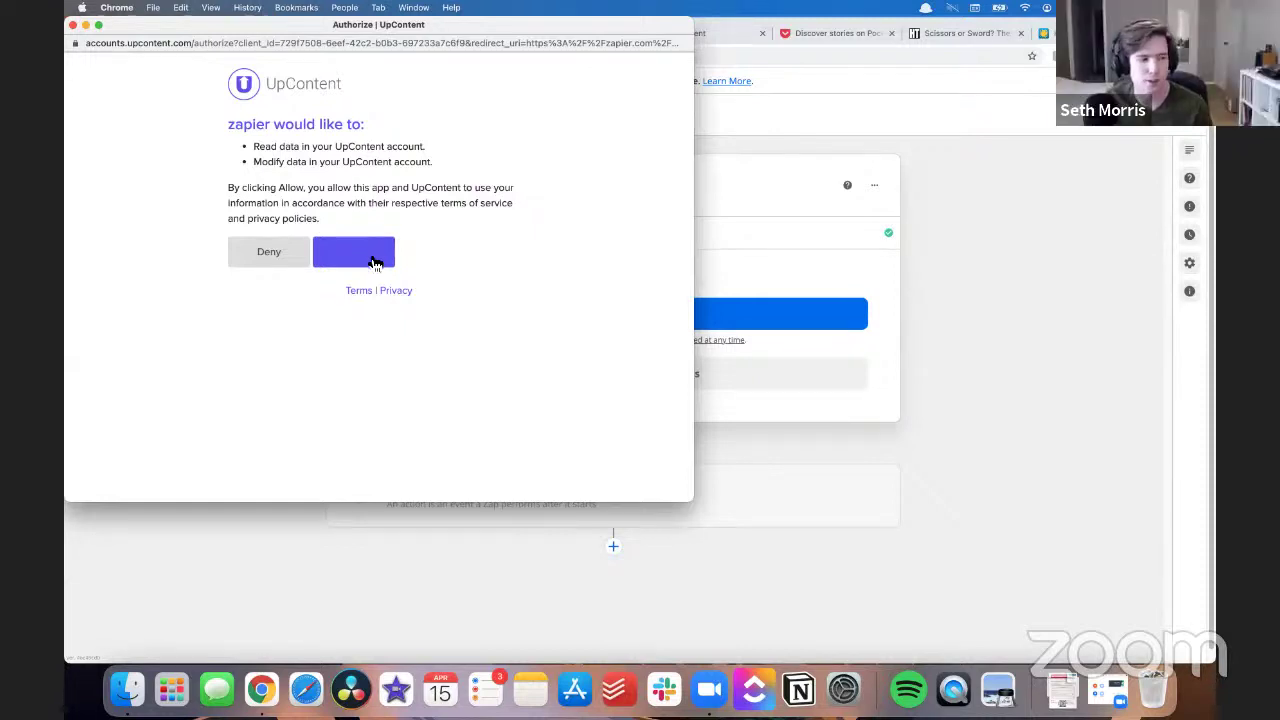
pyautogui.click(375, 261)
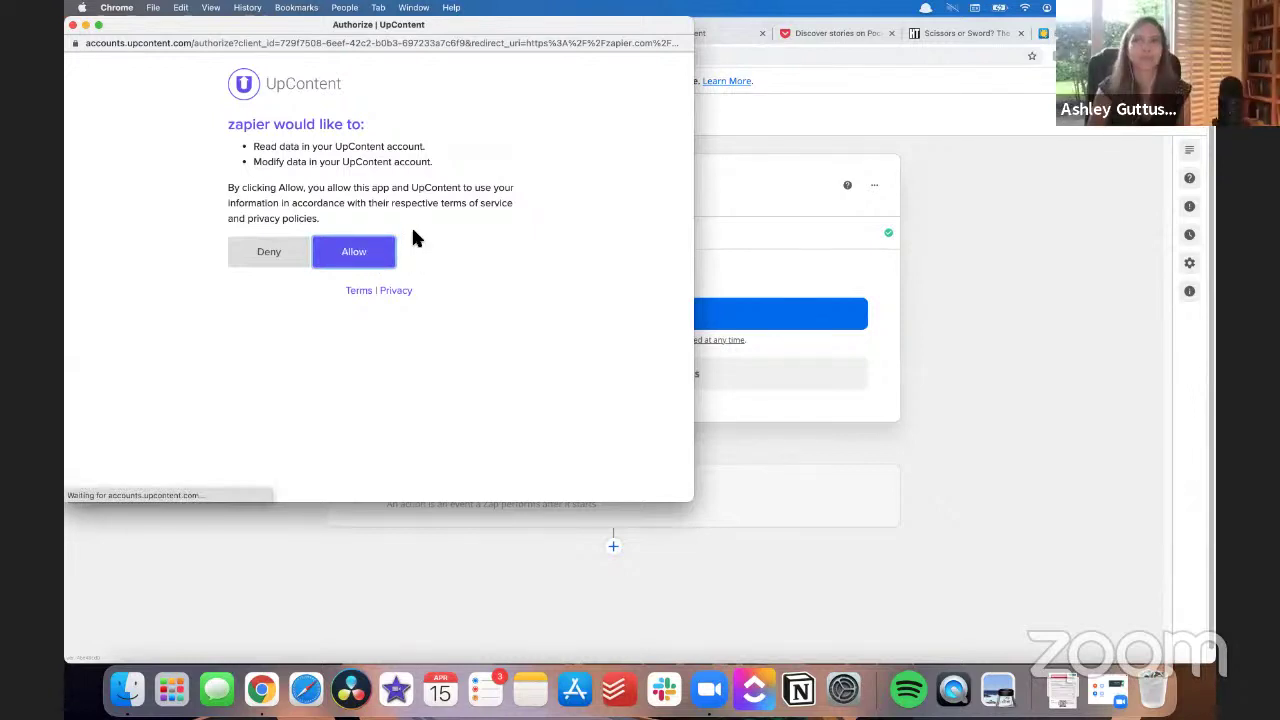
pyautogui.click(385, 251)
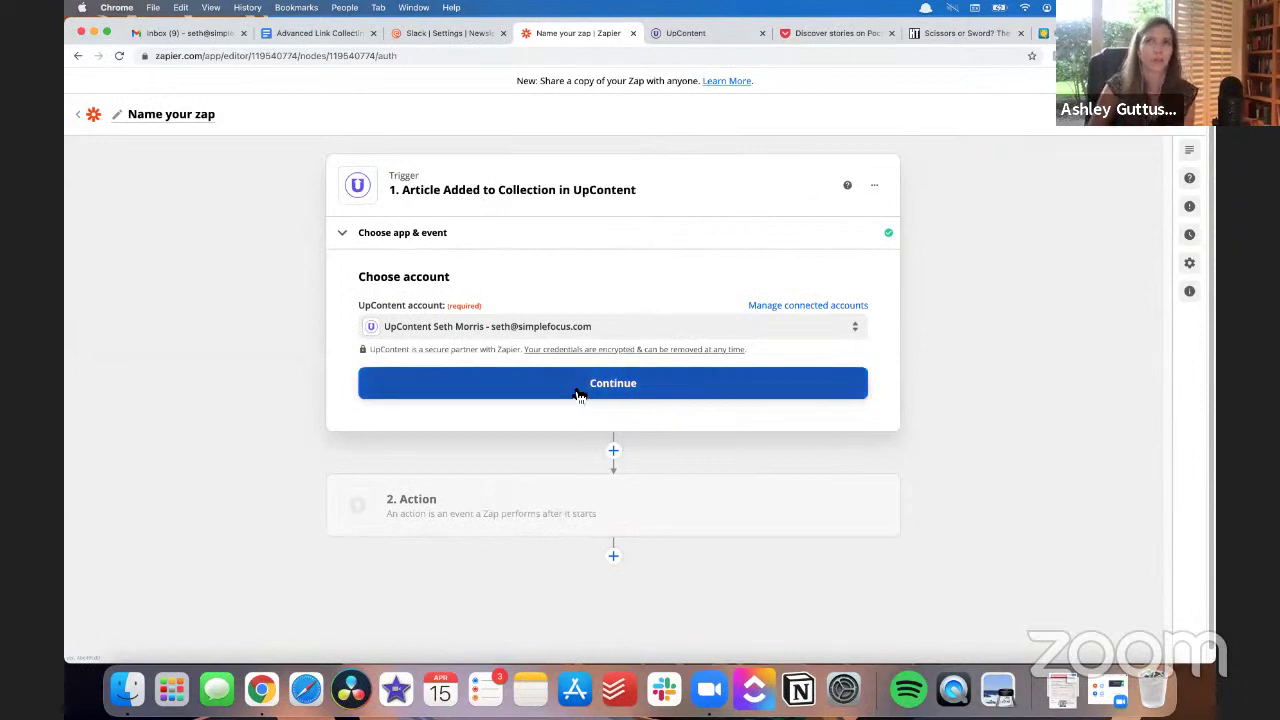
# - Set the trigger to use the connected UpContent account and watch the Curated collection
pyautogui.click(579, 395)
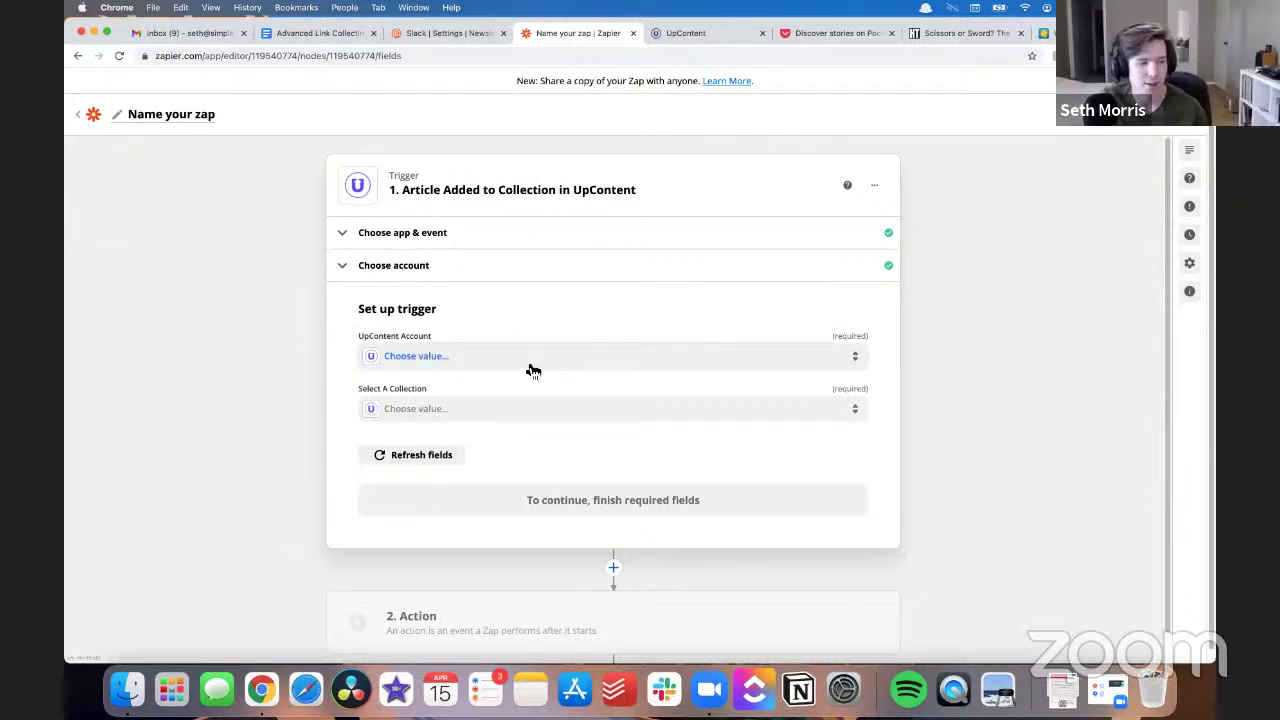
pyautogui.click(527, 362)
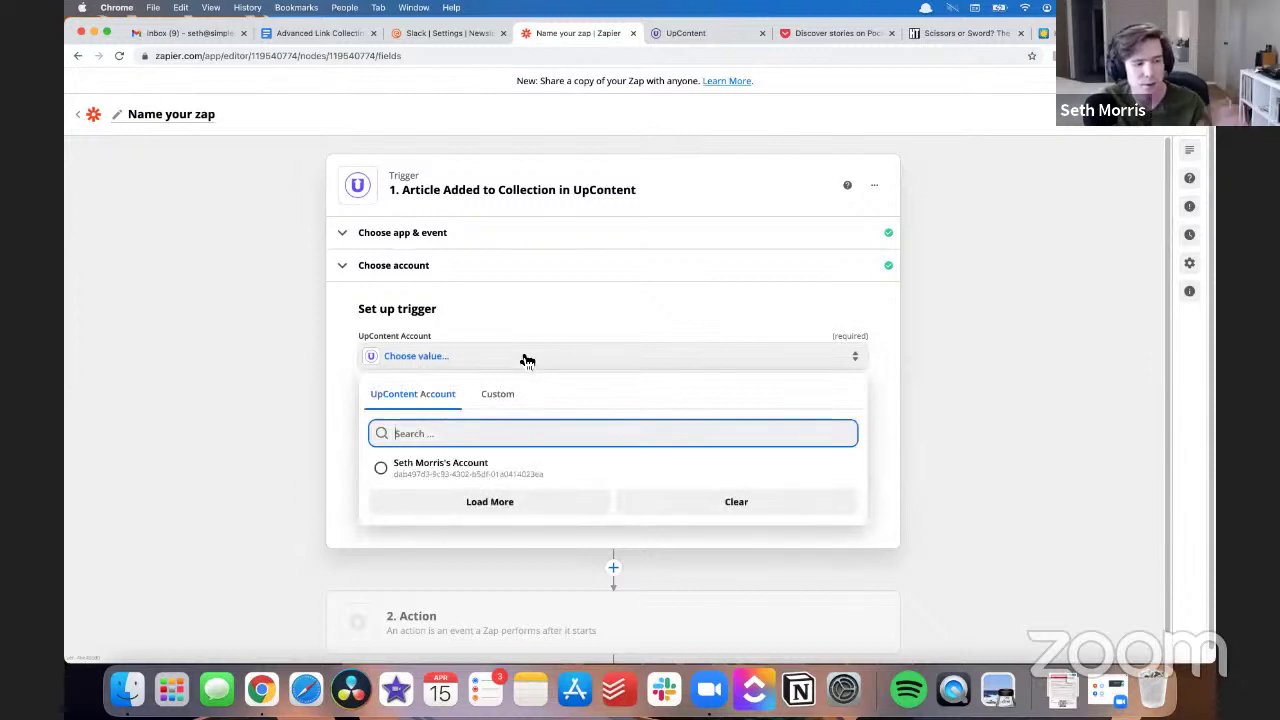
pyautogui.click(520, 469)
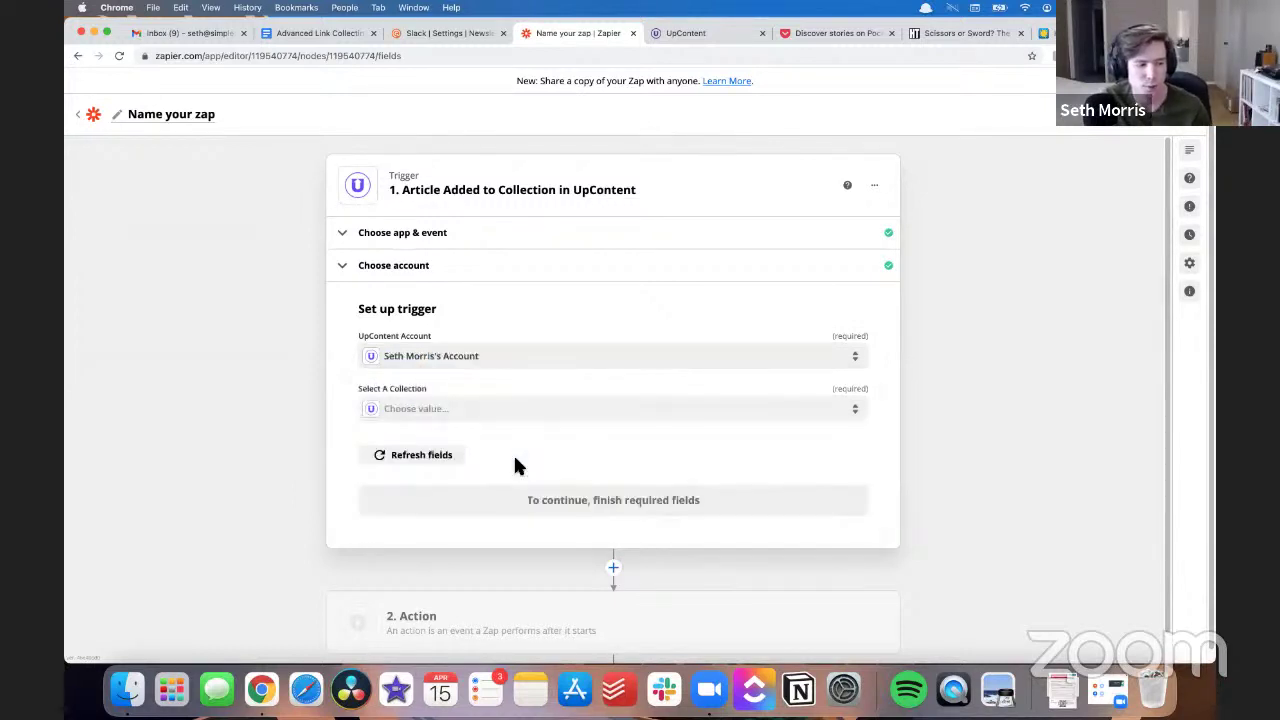
pyautogui.click(497, 413)
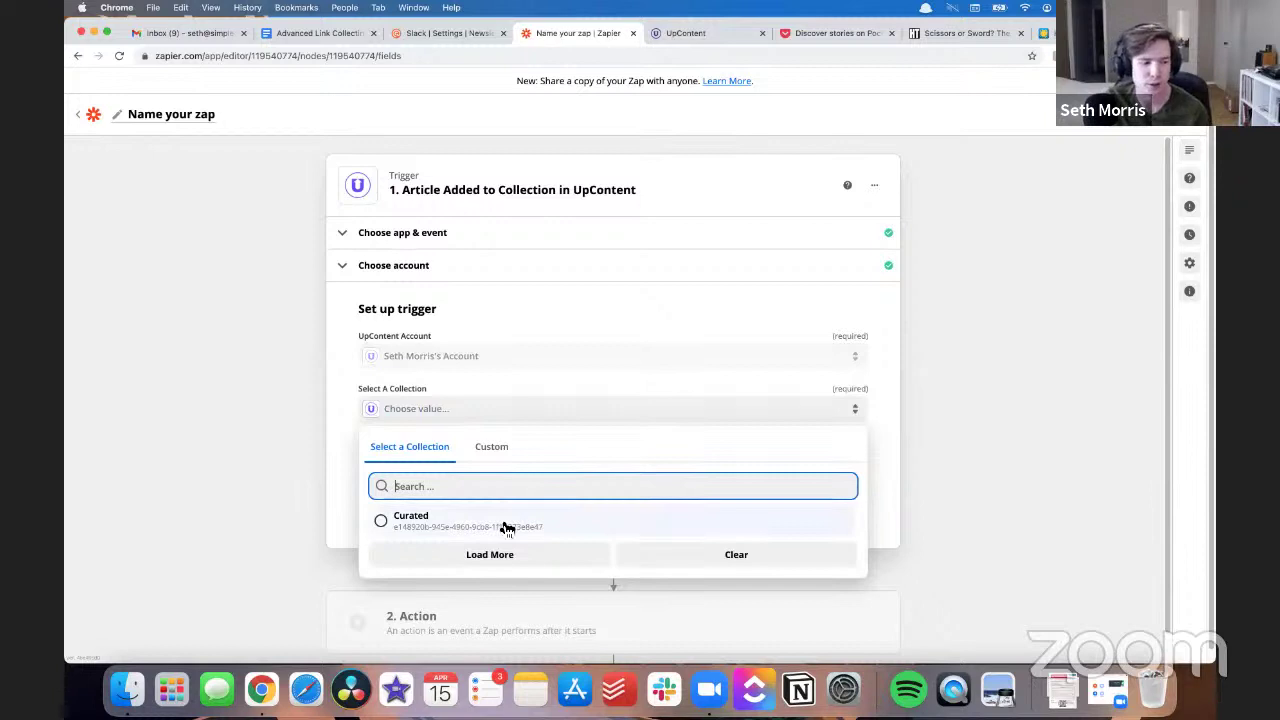
pyautogui.click(499, 519)
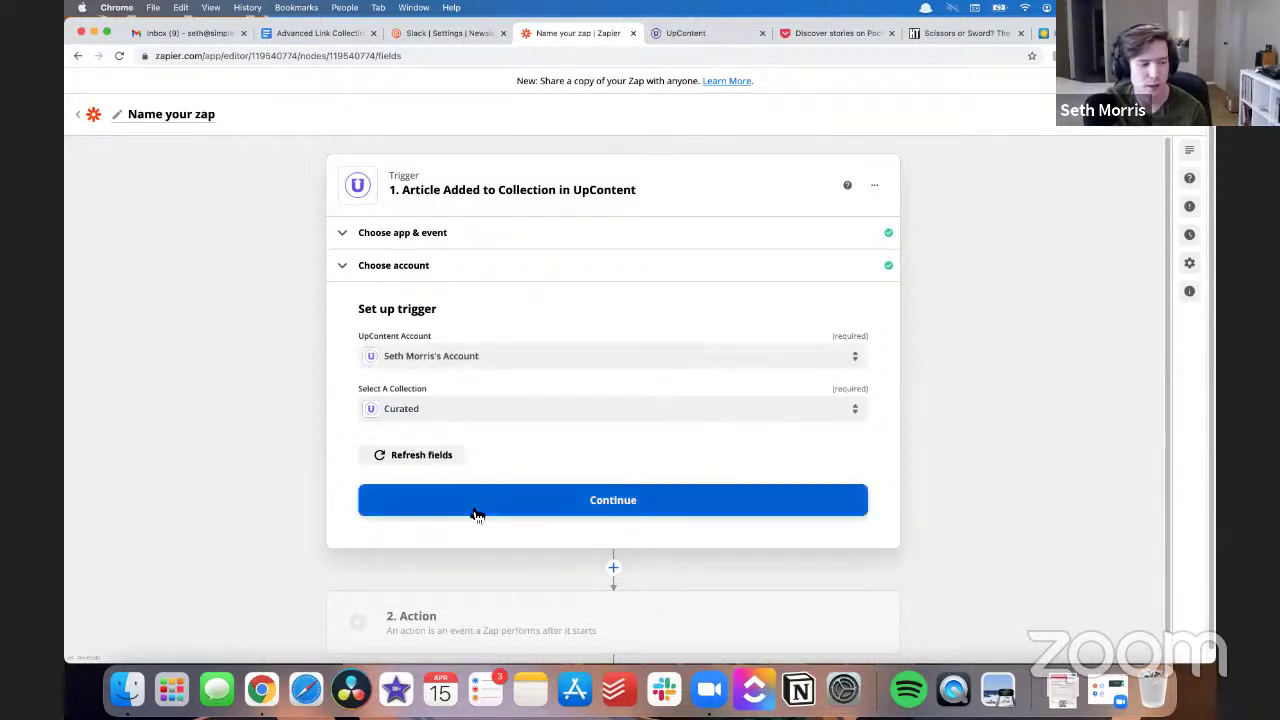
pyautogui.click(468, 510)
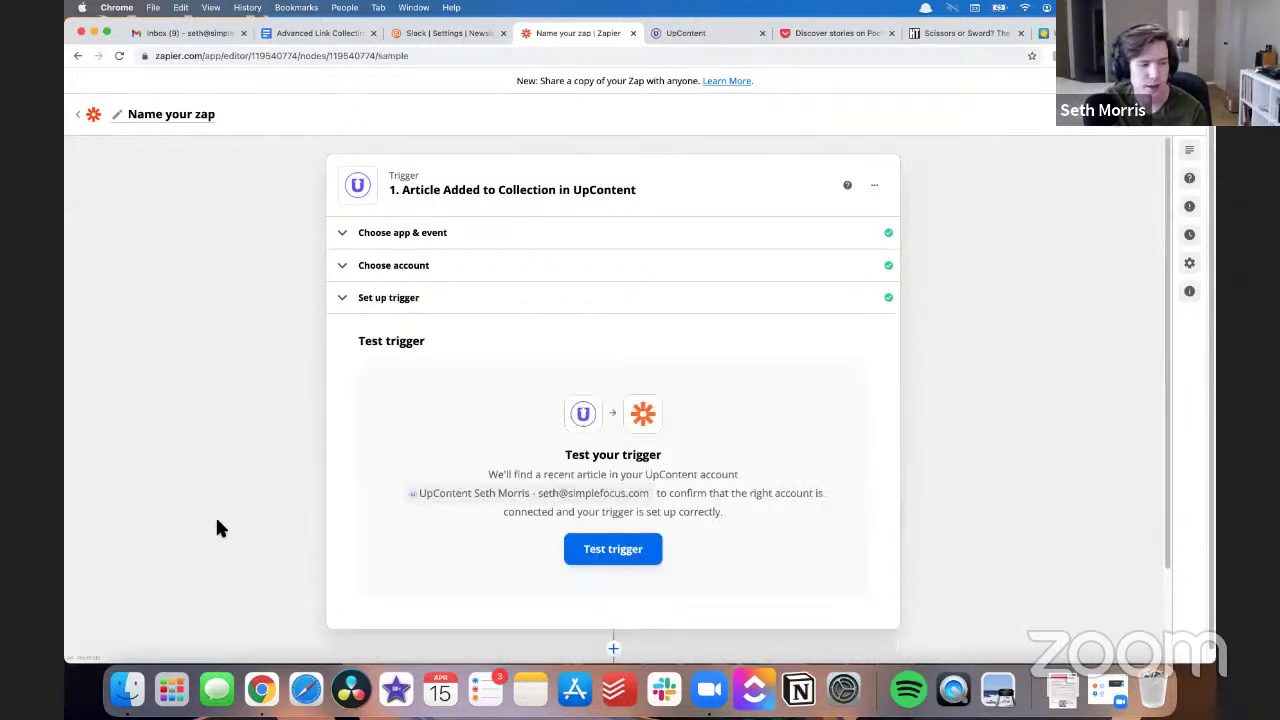
# - Test the trigger to pull the Vox Media podcast-acquisition article as sample data
pyautogui.click(592, 502)
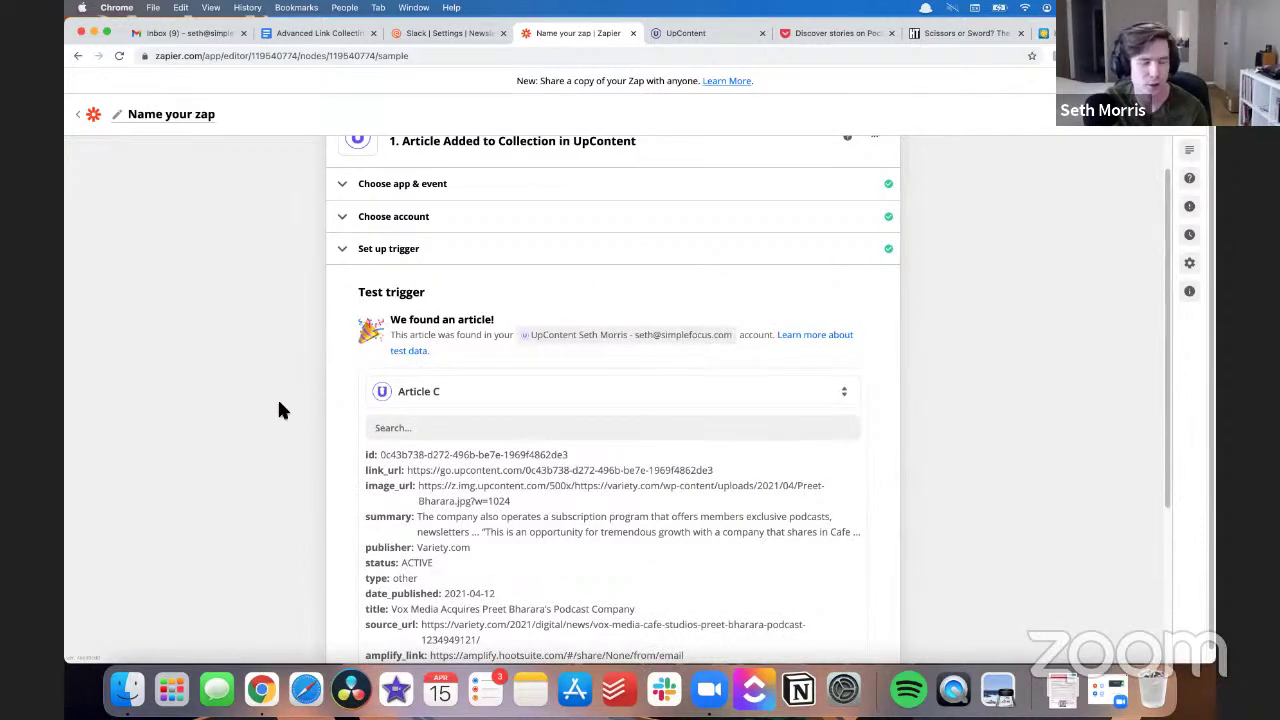
pyautogui.scroll(-3, 277, 397)
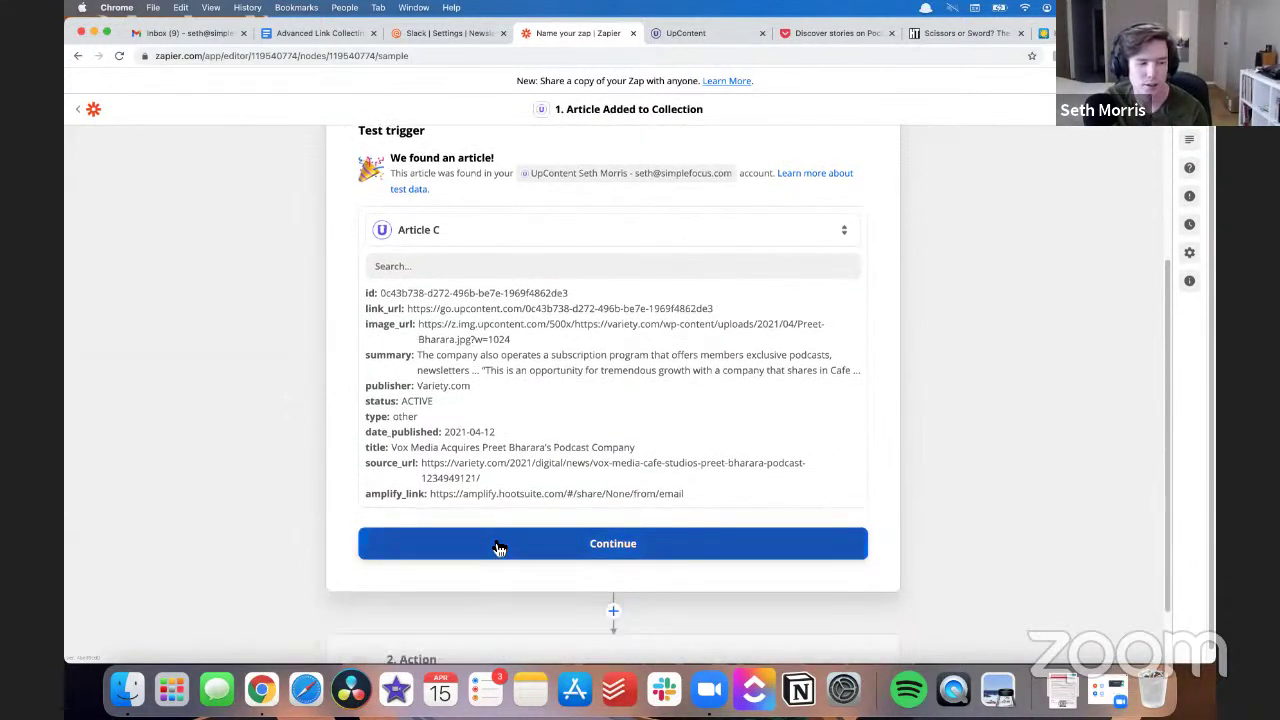
pyautogui.click(493, 546)
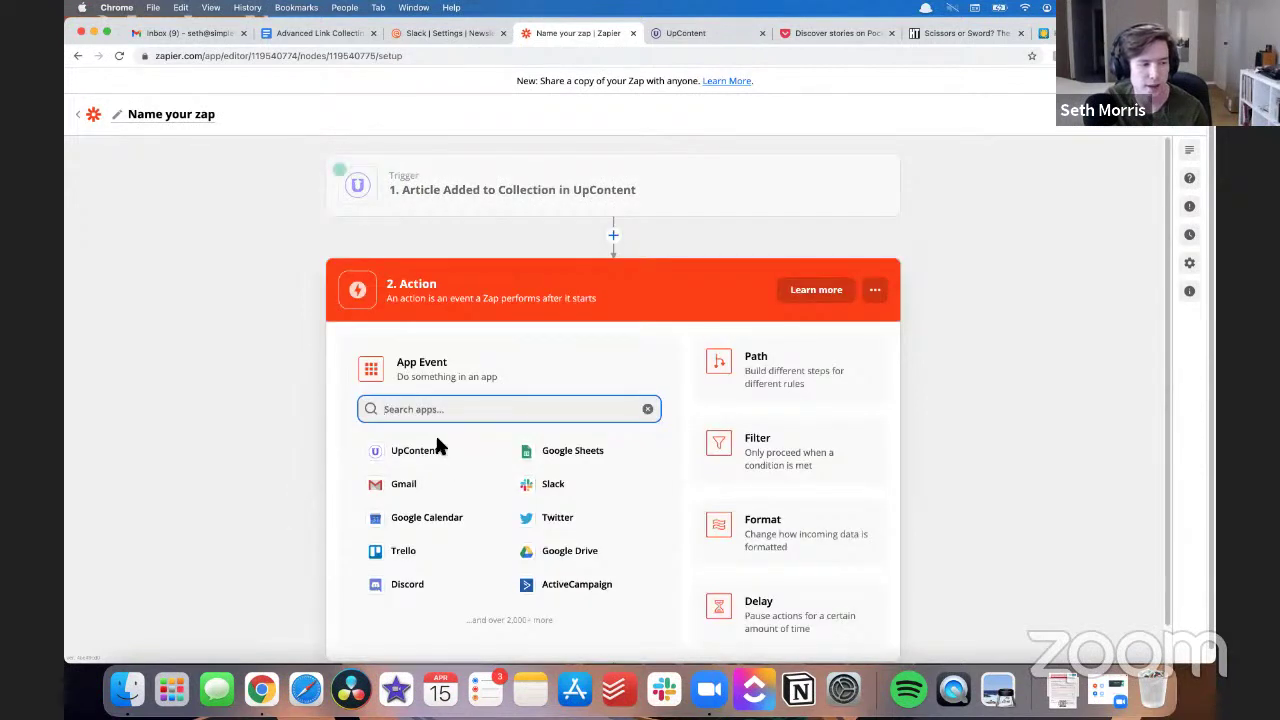
# - Choose Curated as the zap's action app
pyautogui.write('curated')
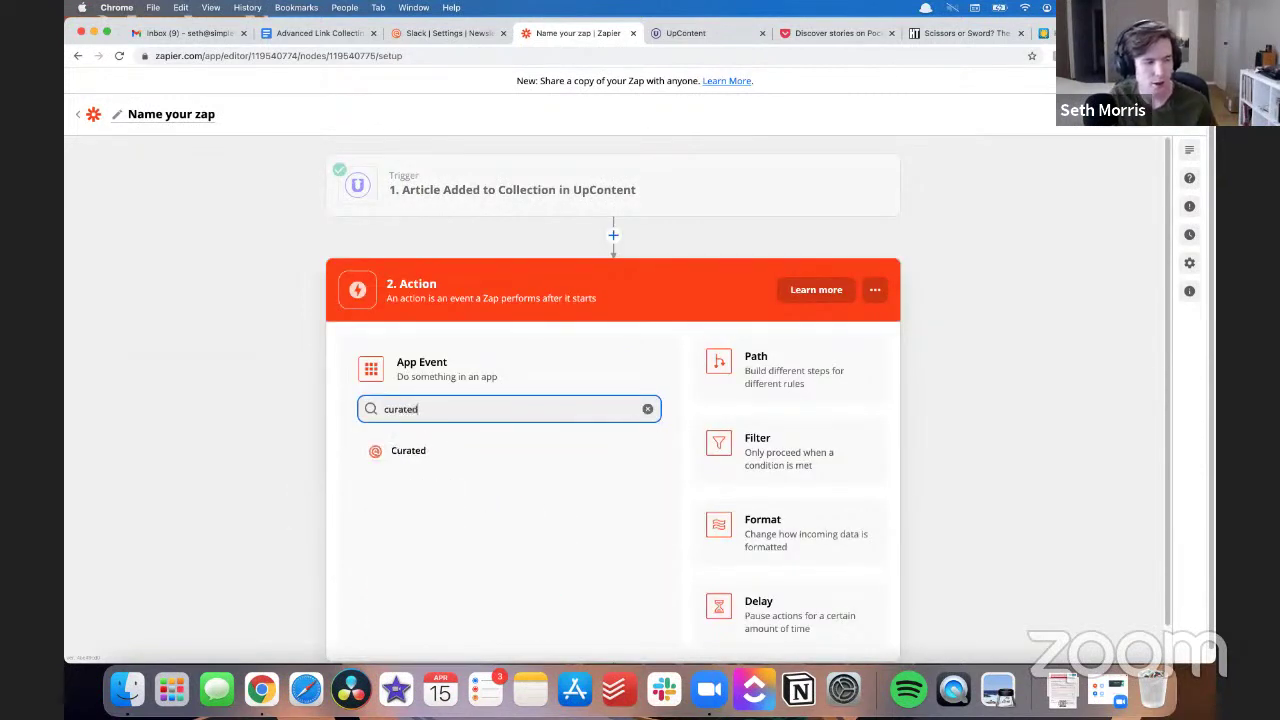
pyautogui.click(392, 451)
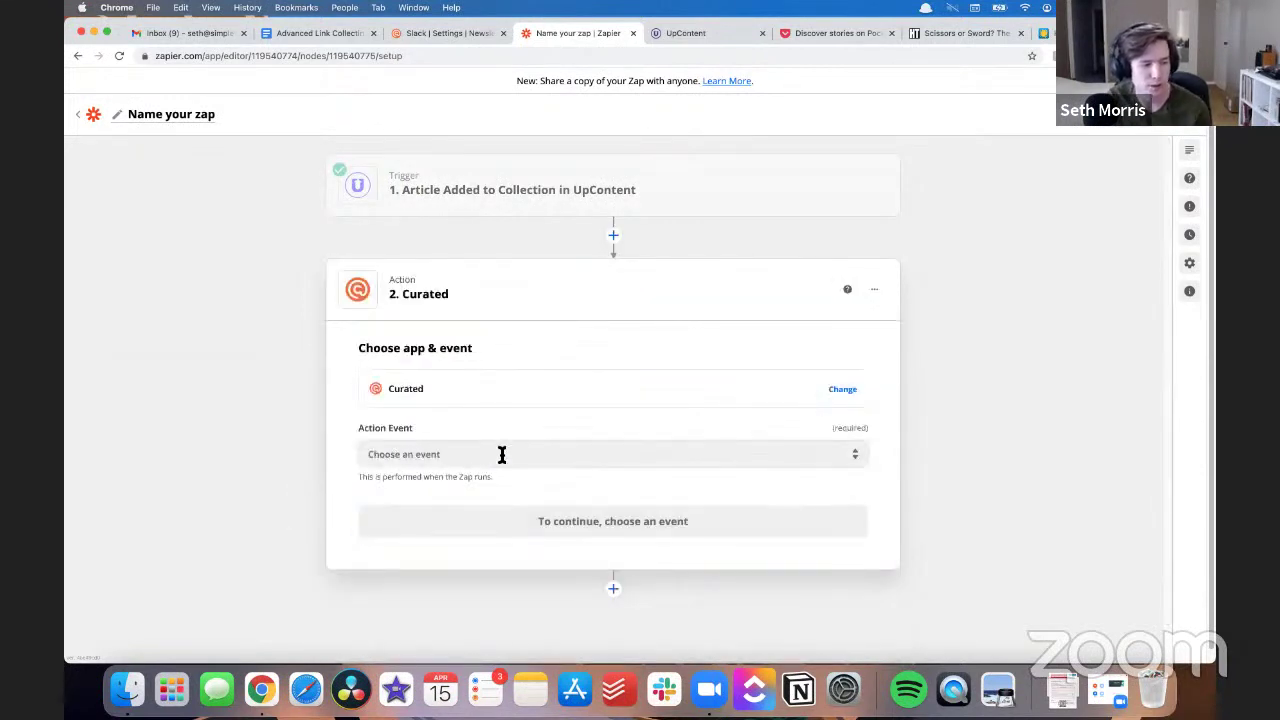
pyautogui.click(472, 456)
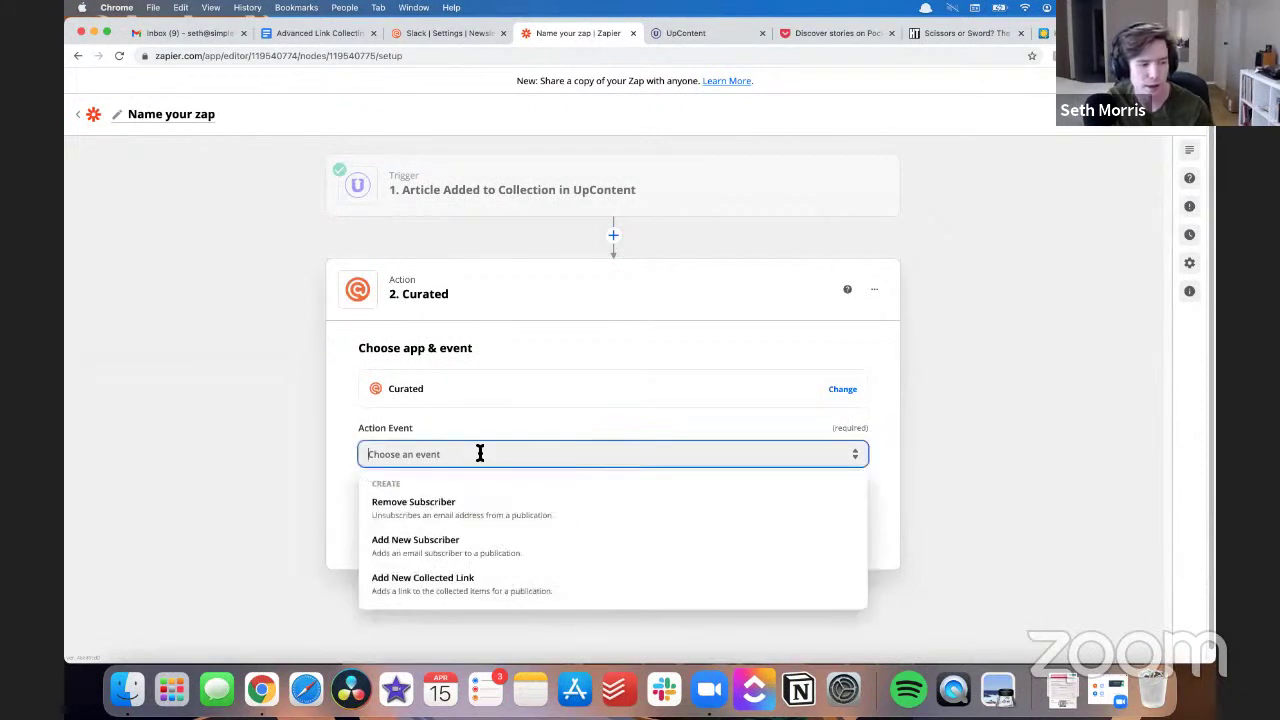
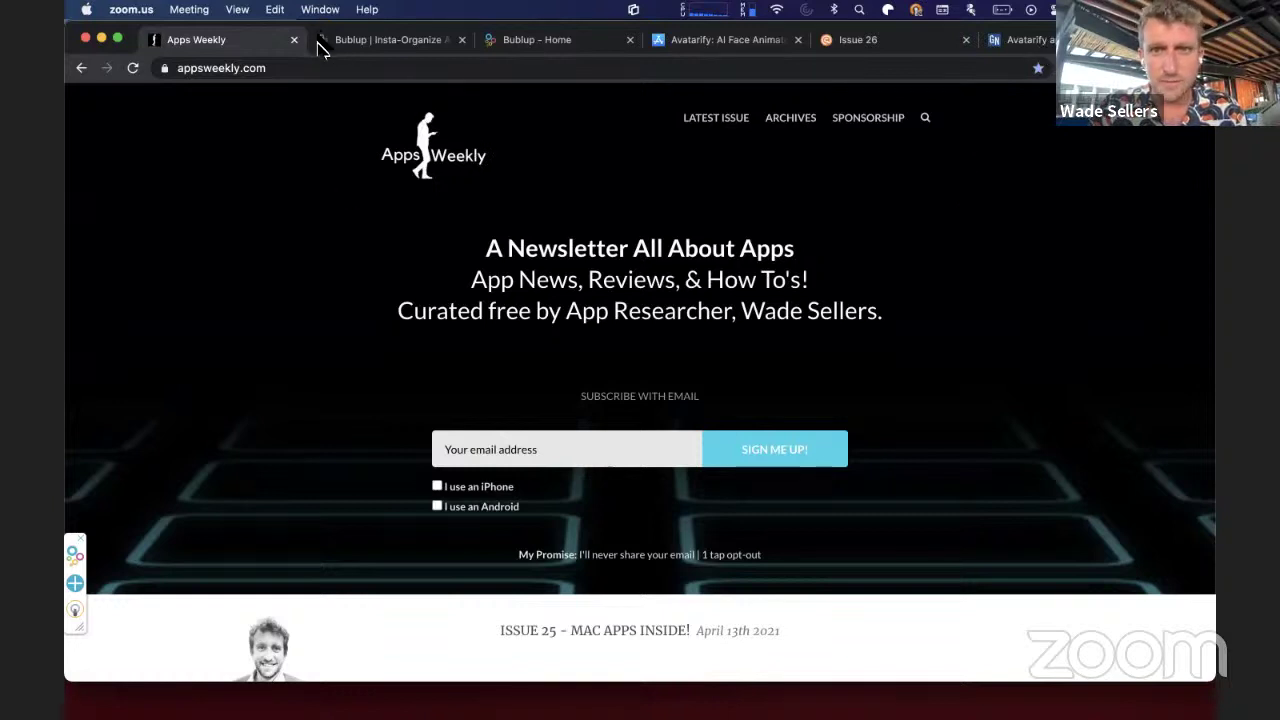
# - Reposition the browser window and bring up Bublup's My Stuff Home folder grid
pyautogui.moveTo(290, 31); pyautogui.dragTo(294, 105)
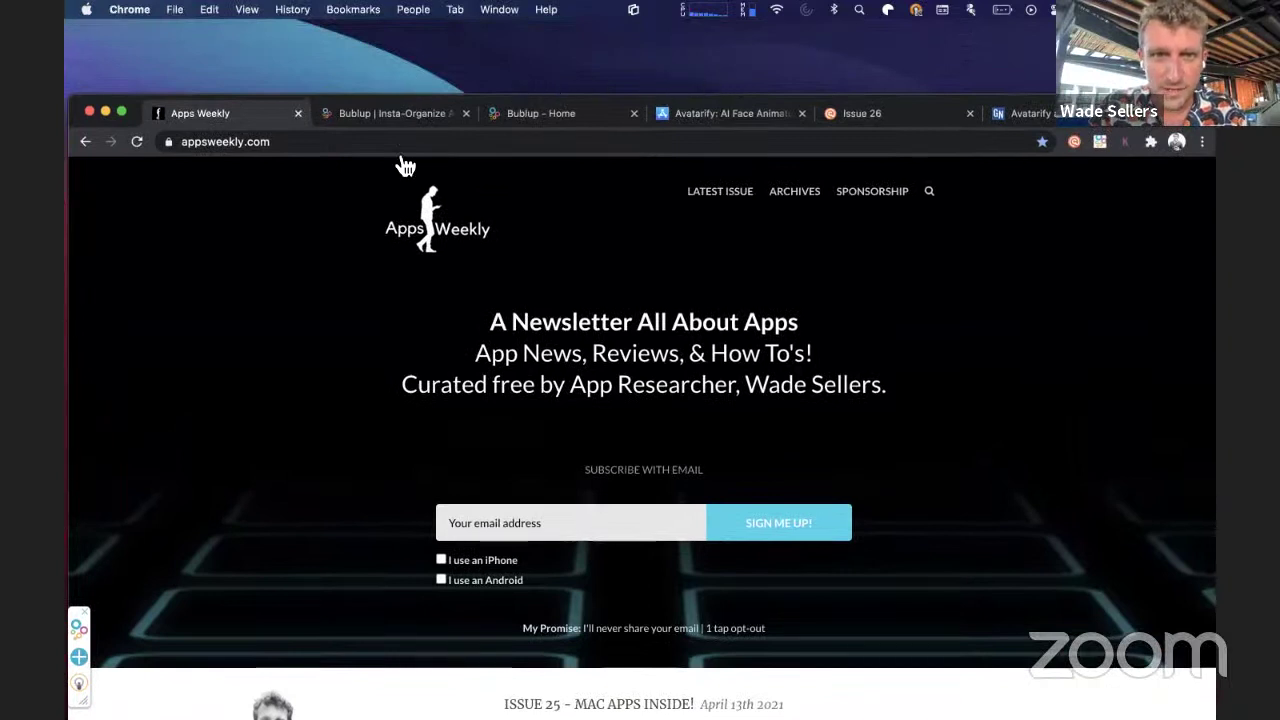
pyautogui.click(383, 117)
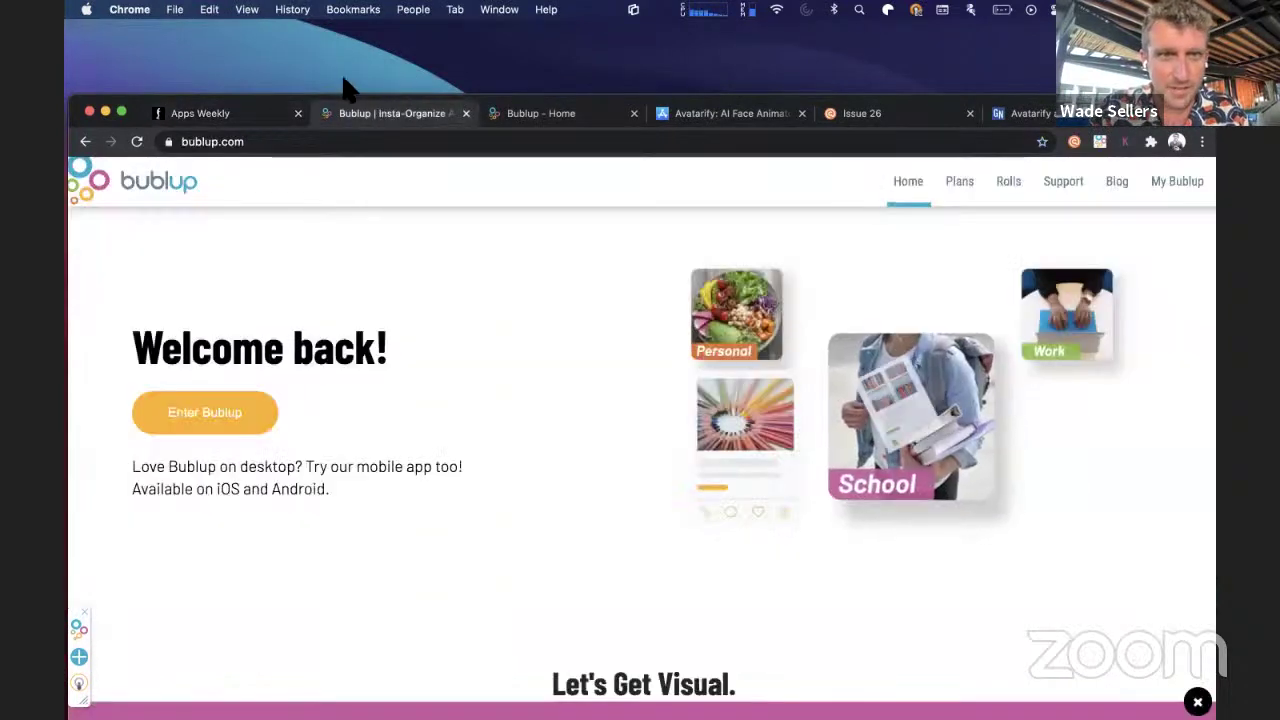
pyautogui.moveTo(300, 113); pyautogui.dragTo(305, 85)
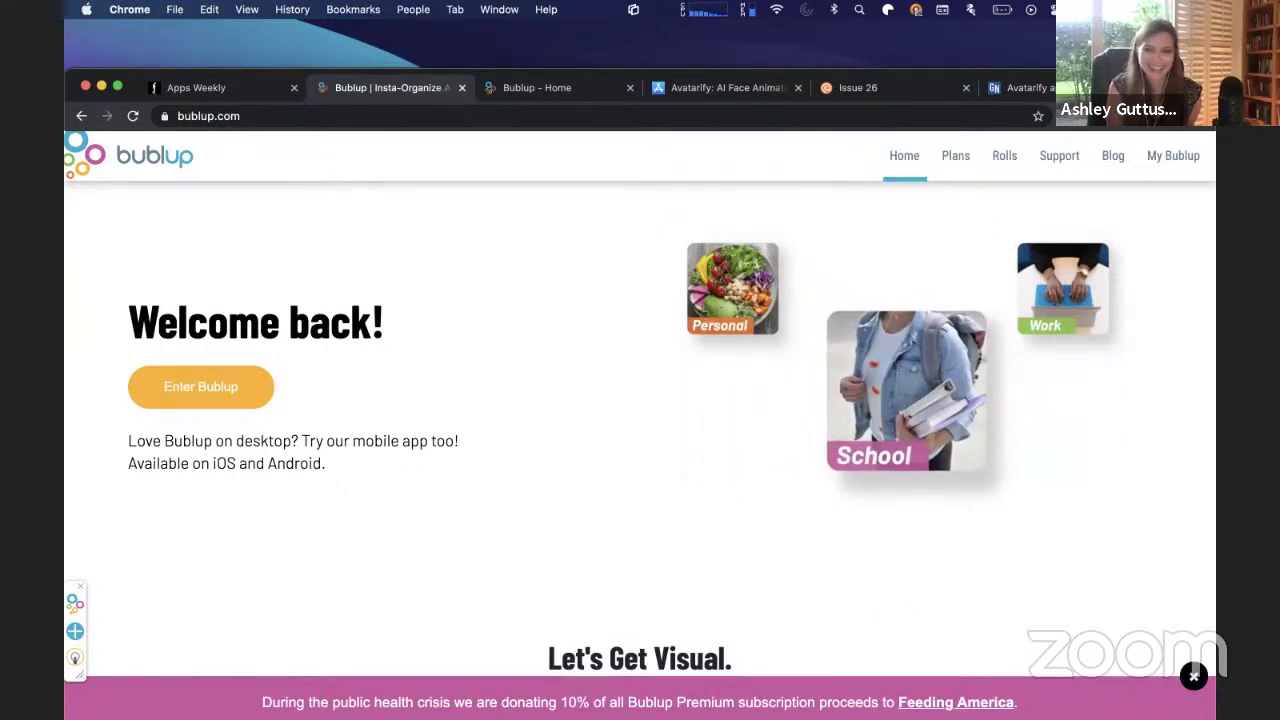
pyautogui.moveTo(801, 72); pyautogui.dragTo(806, 23)
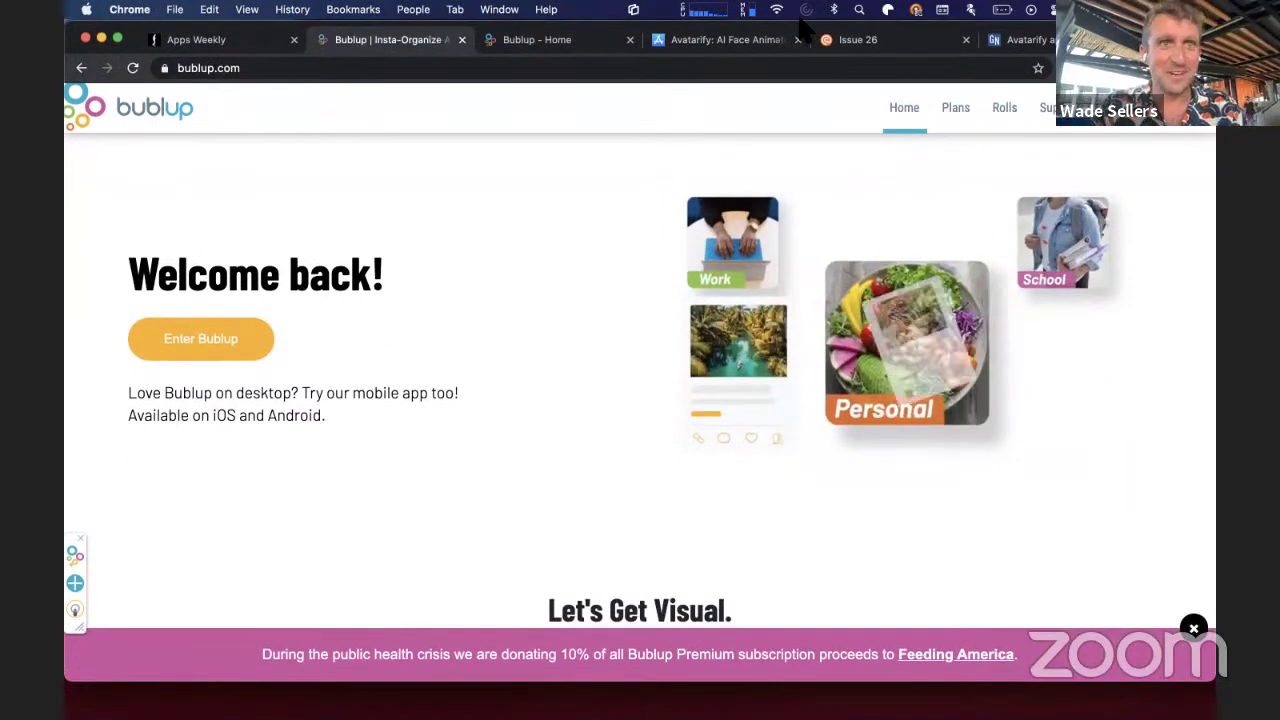
pyautogui.click(537, 40)
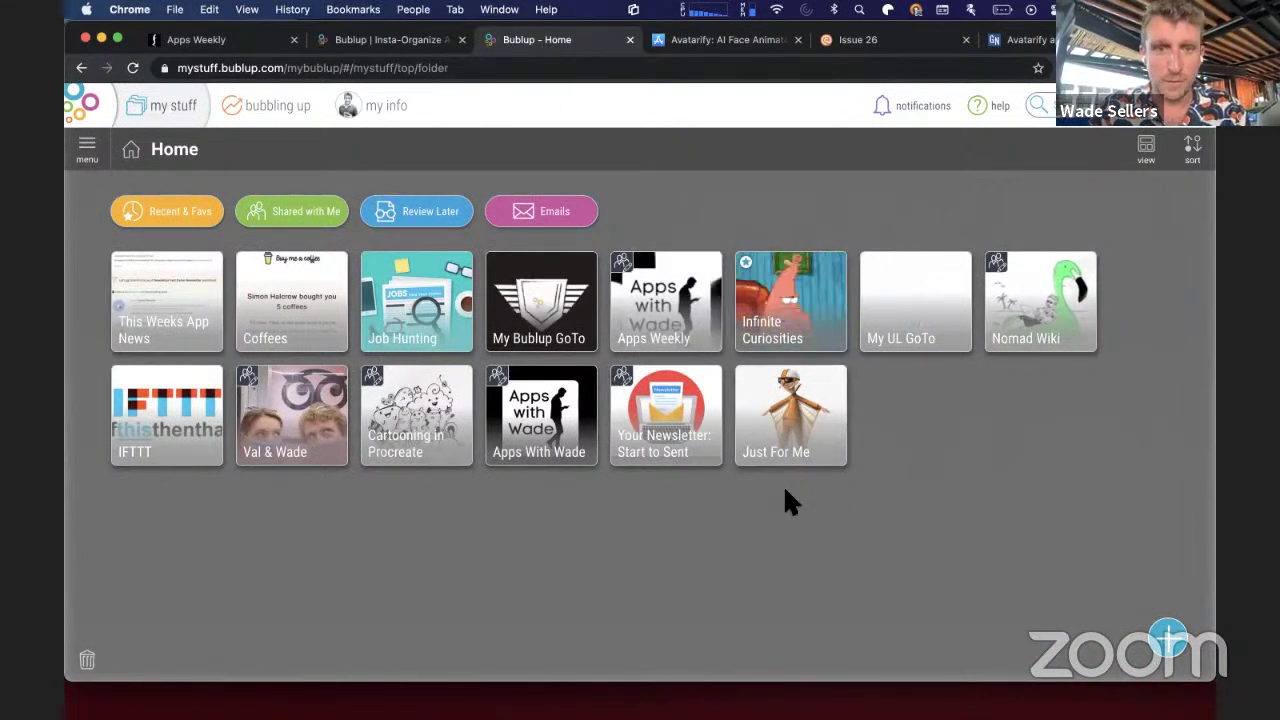
# - Drill into Apps Weekly › My Research › Issue 26 to see its three saved apps
pyautogui.click(673, 312)
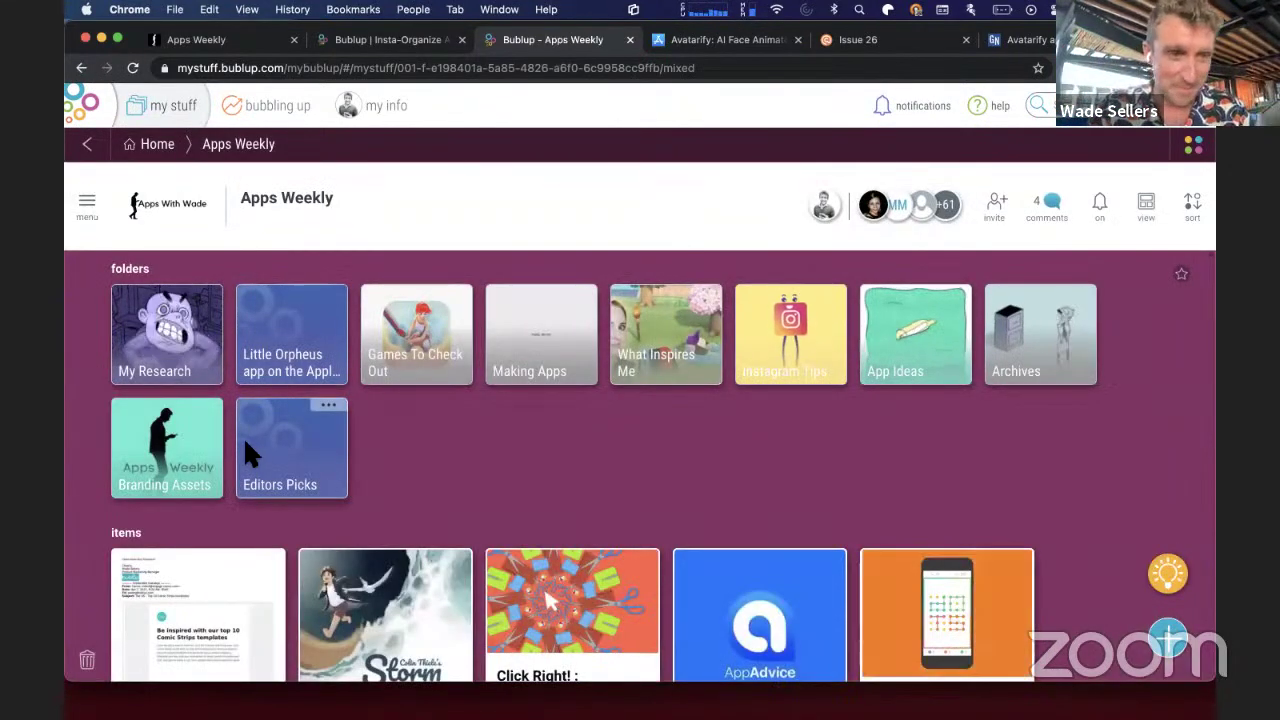
pyautogui.click(151, 324)
pyautogui.scroll(-3, 433, 500)
pyautogui.scroll(3, 433, 500)
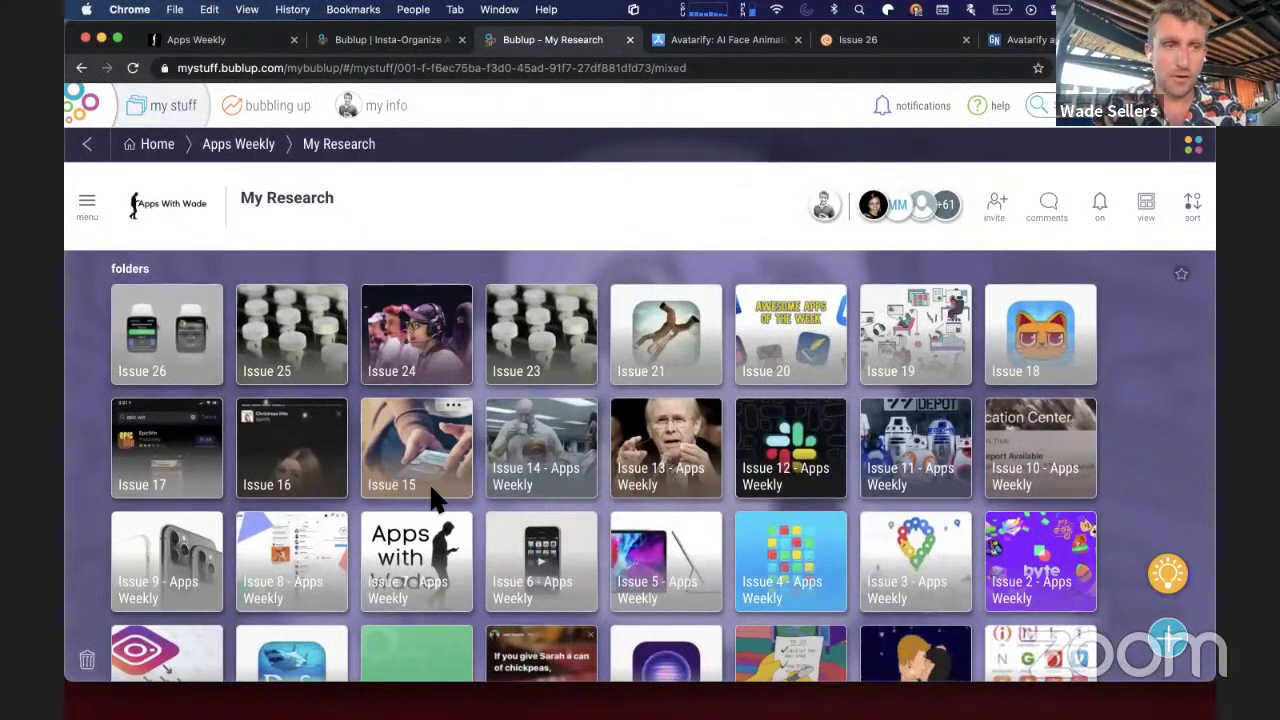
pyautogui.click(187, 336)
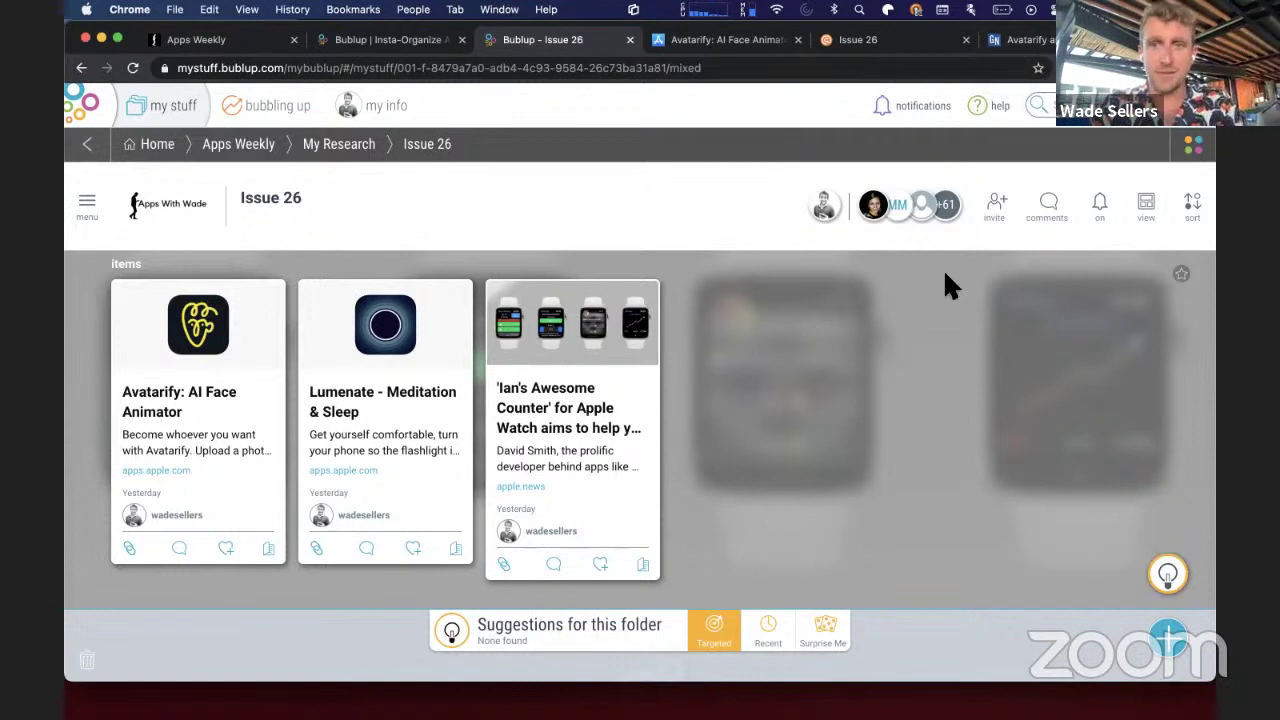
# - Start a Bublup save of the Gadgets Now Avatarify article and review its title and description
pyautogui.click(1040, 40)
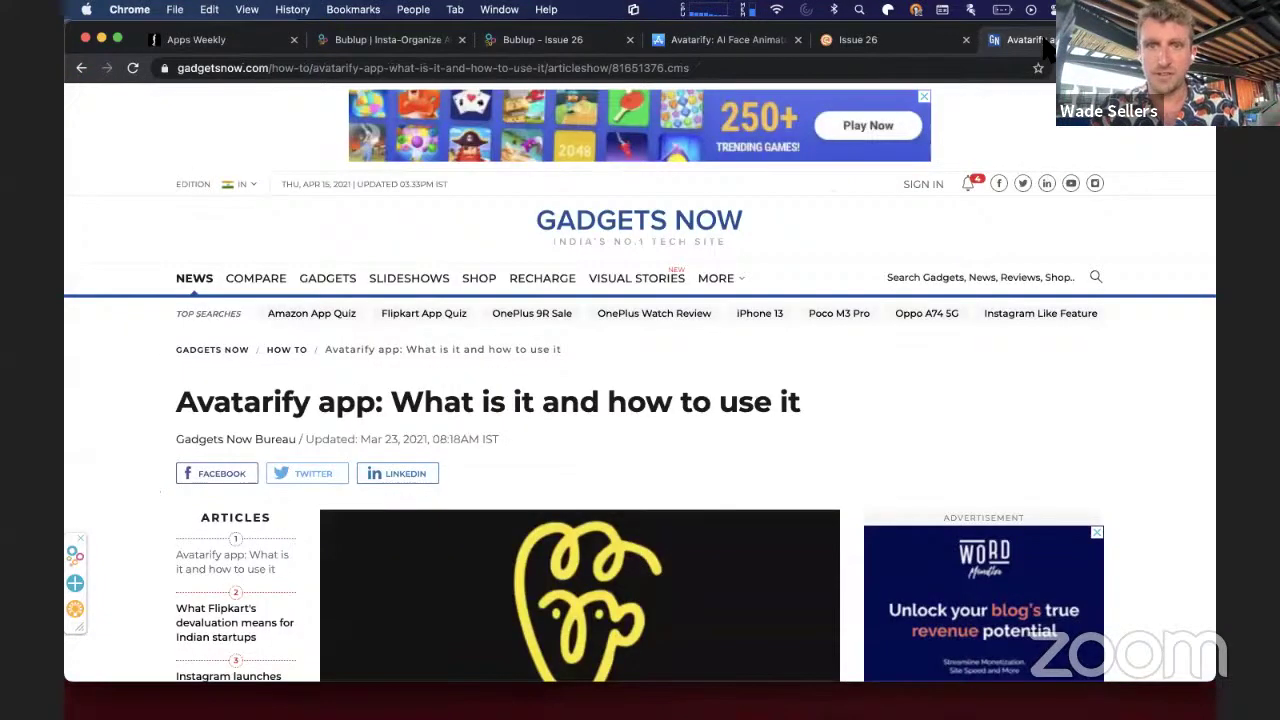
pyautogui.scroll(-3, 726, 450)
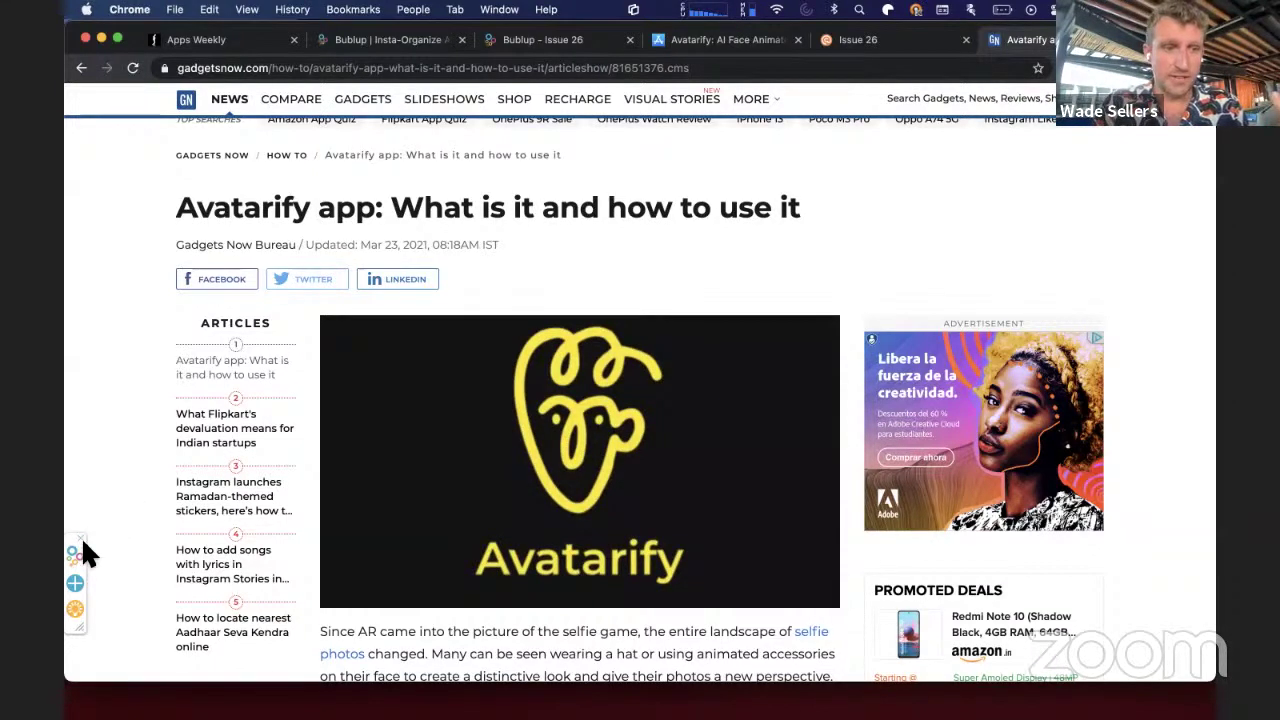
pyautogui.click(80, 592)
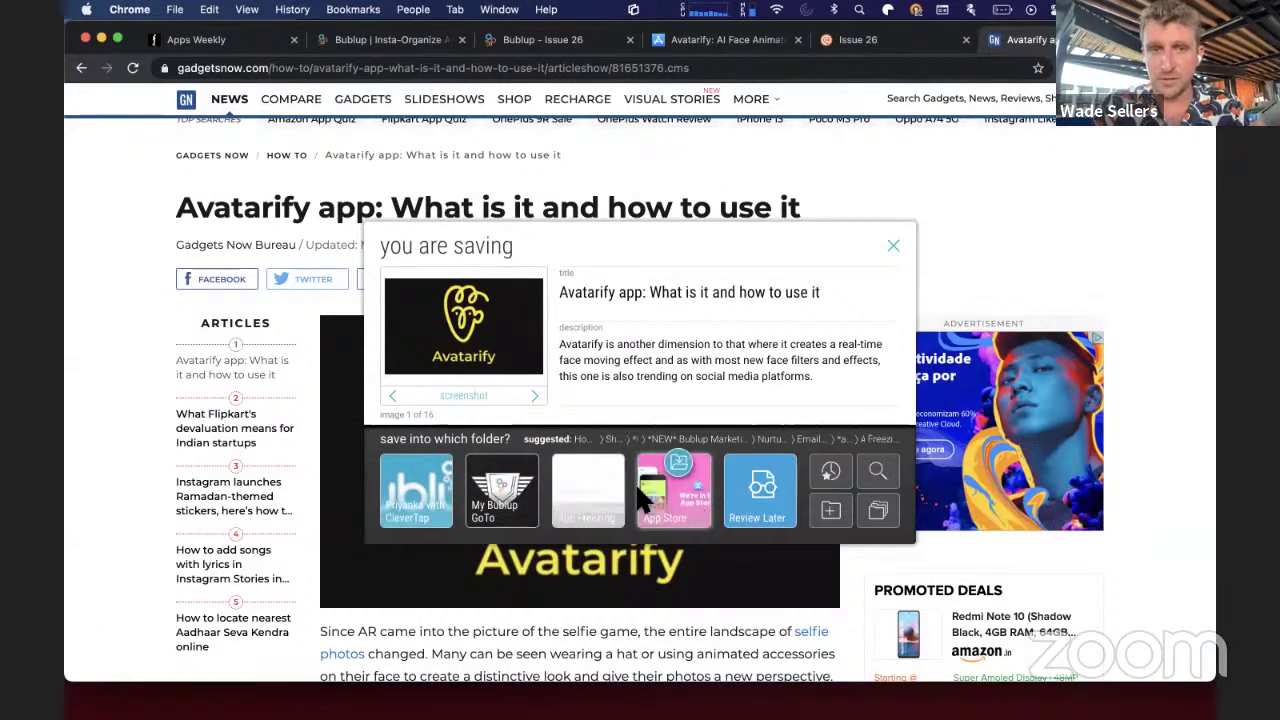
pyautogui.moveTo(597, 292); pyautogui.dragTo(796, 296)
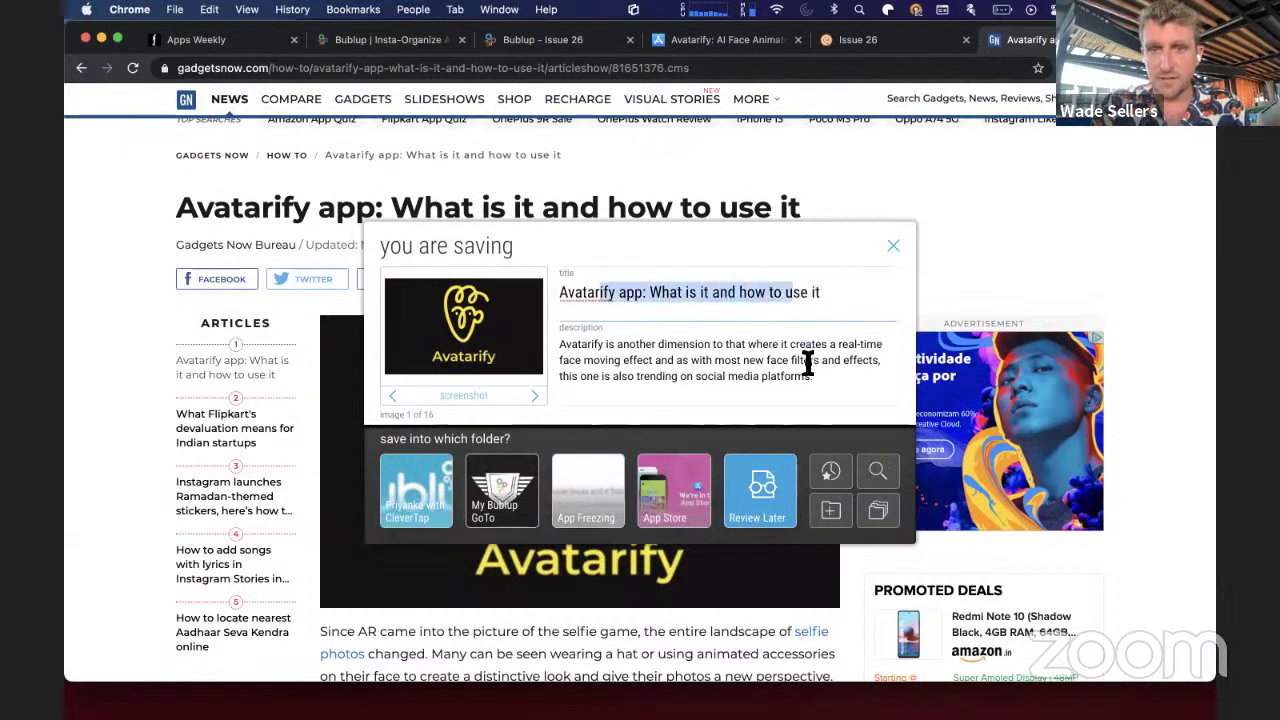
pyautogui.moveTo(814, 376); pyautogui.dragTo(559, 336)
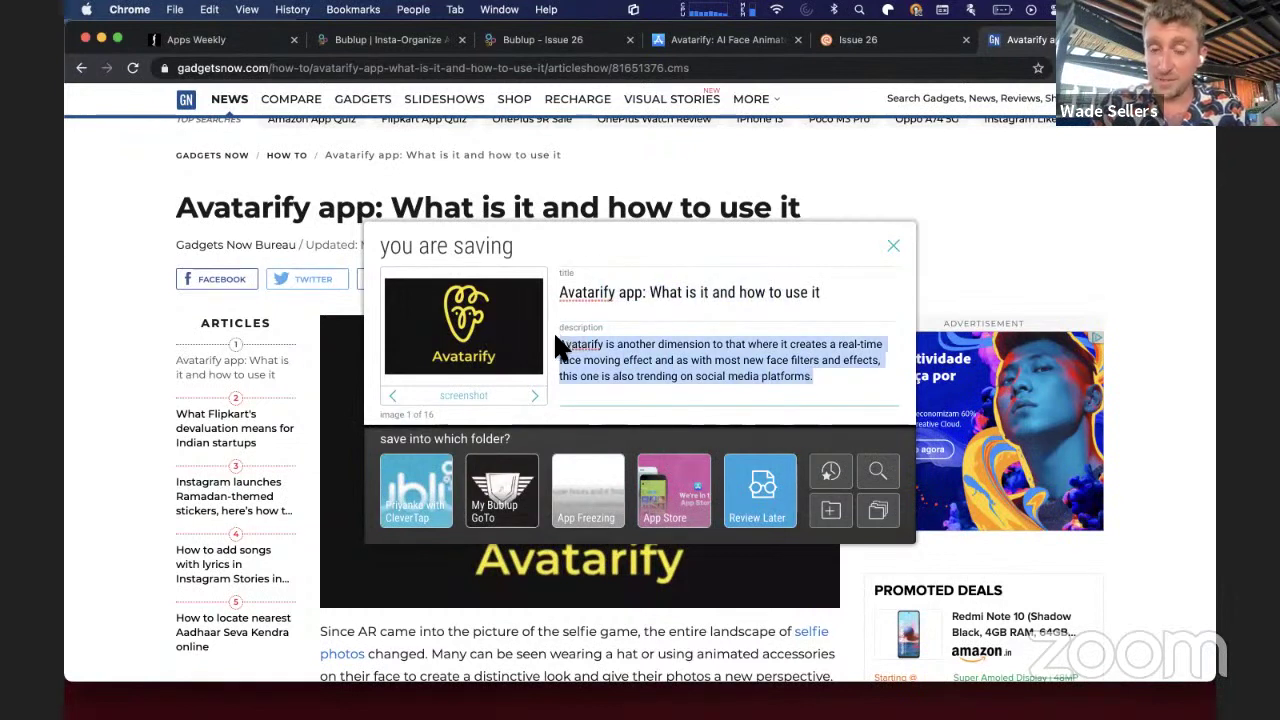
pyautogui.moveTo(821, 292); pyautogui.dragTo(553, 290)
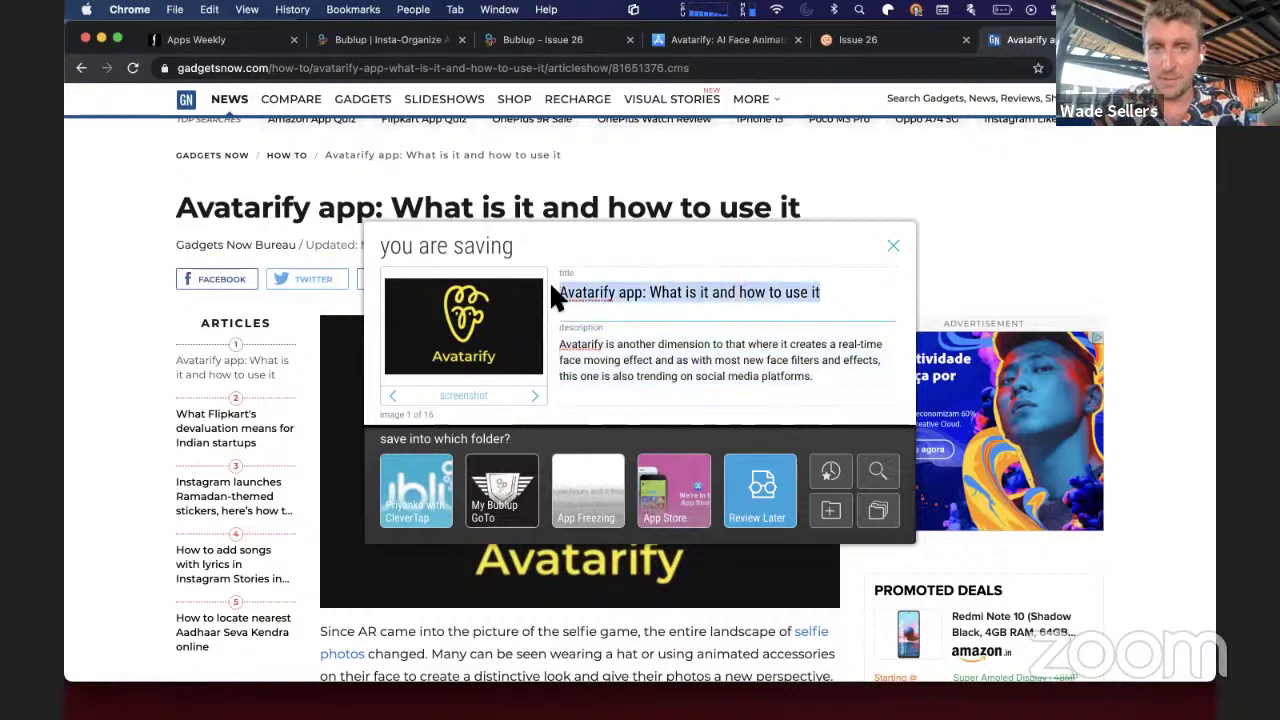
pyautogui.click(819, 378)
pyautogui.moveTo(819, 378); pyautogui.dragTo(580, 345)
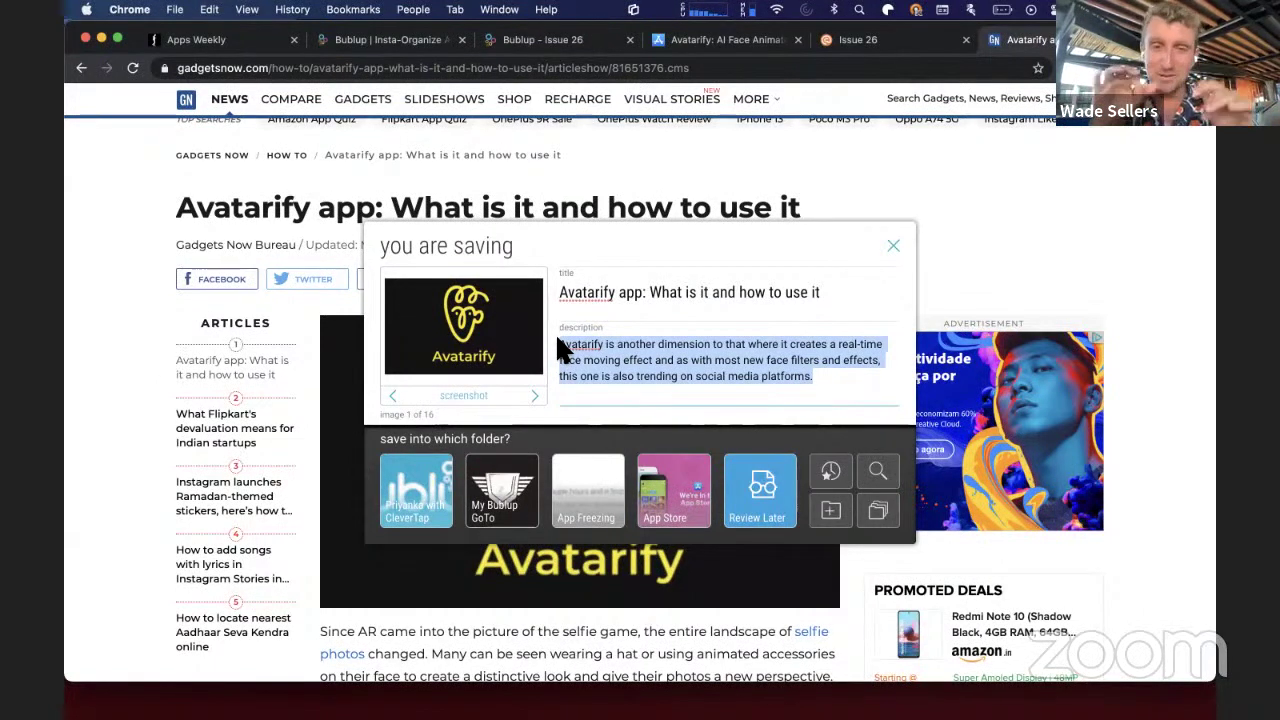
# - Save the article into the Apps Weekly › My Research › Issue 26 folder
pyautogui.click(880, 511)
pyautogui.click(793, 338)
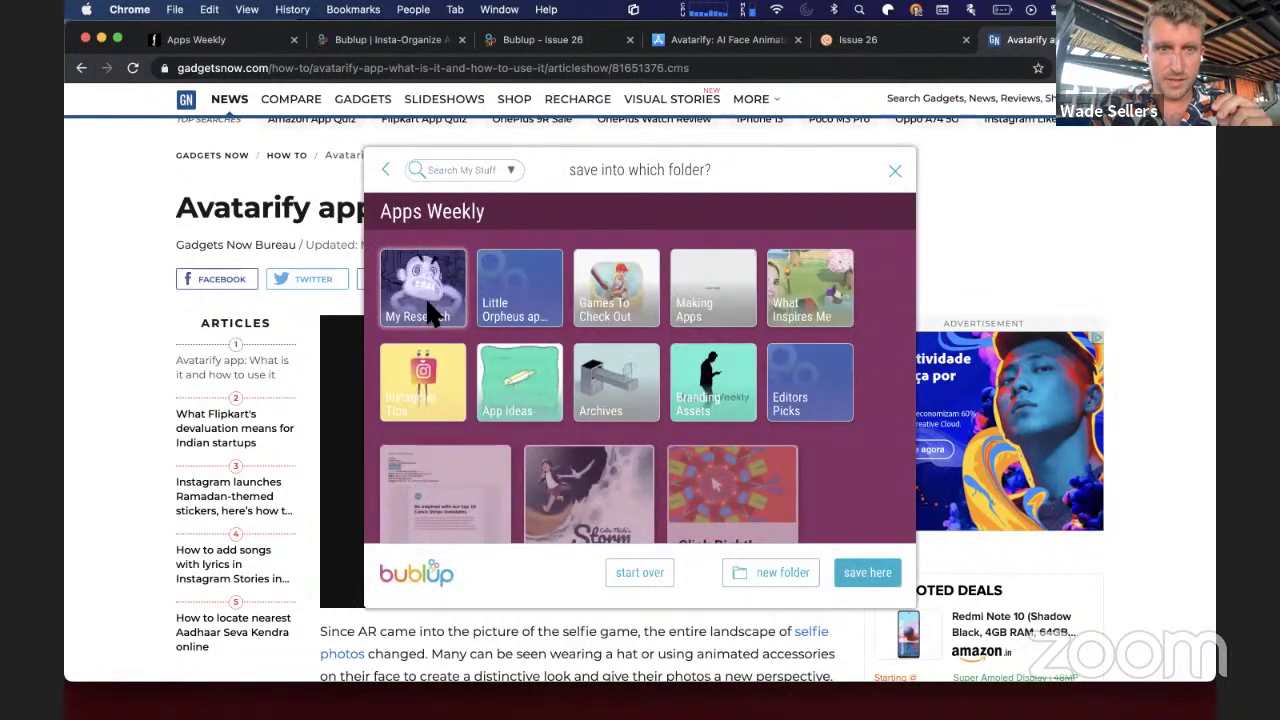
pyautogui.click(425, 296)
pyautogui.click(415, 290)
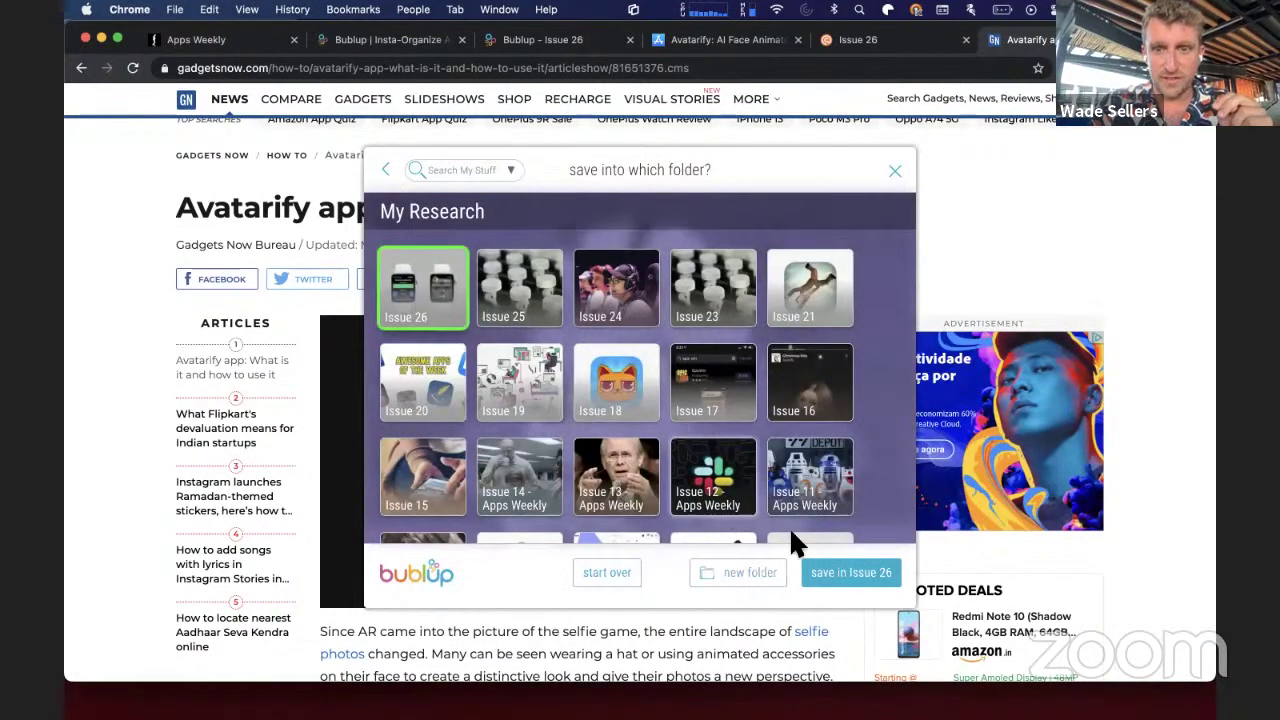
pyautogui.click(848, 572)
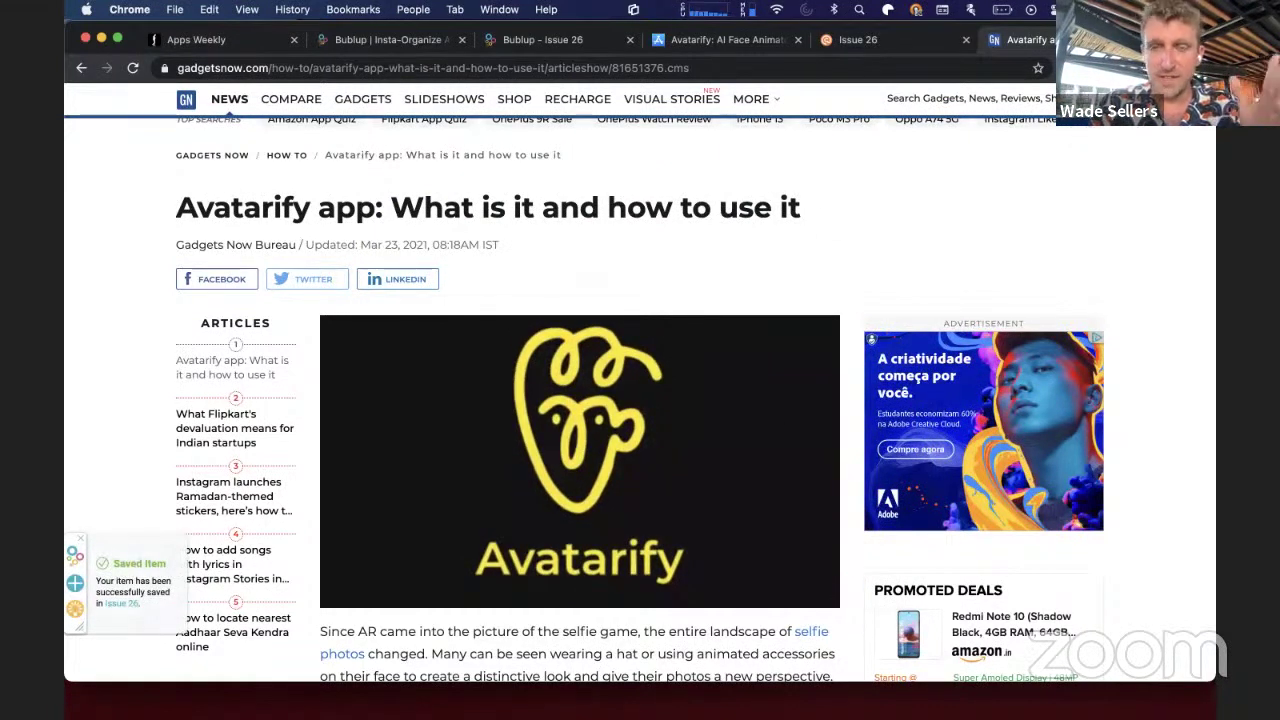
# - Reopen the Bublup save dialog, close it without saving again, and return to Bublup
pyautogui.click(1096, 68)
pyautogui.click(935, 168)
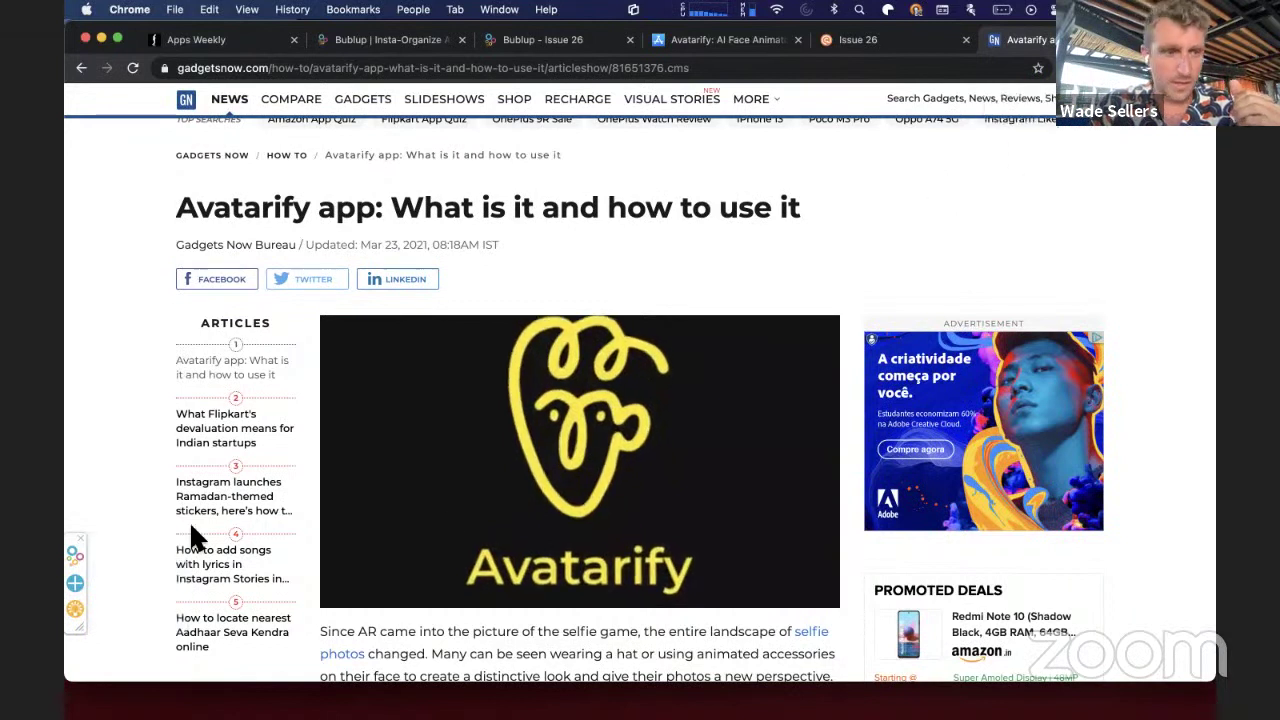
pyautogui.click(75, 588)
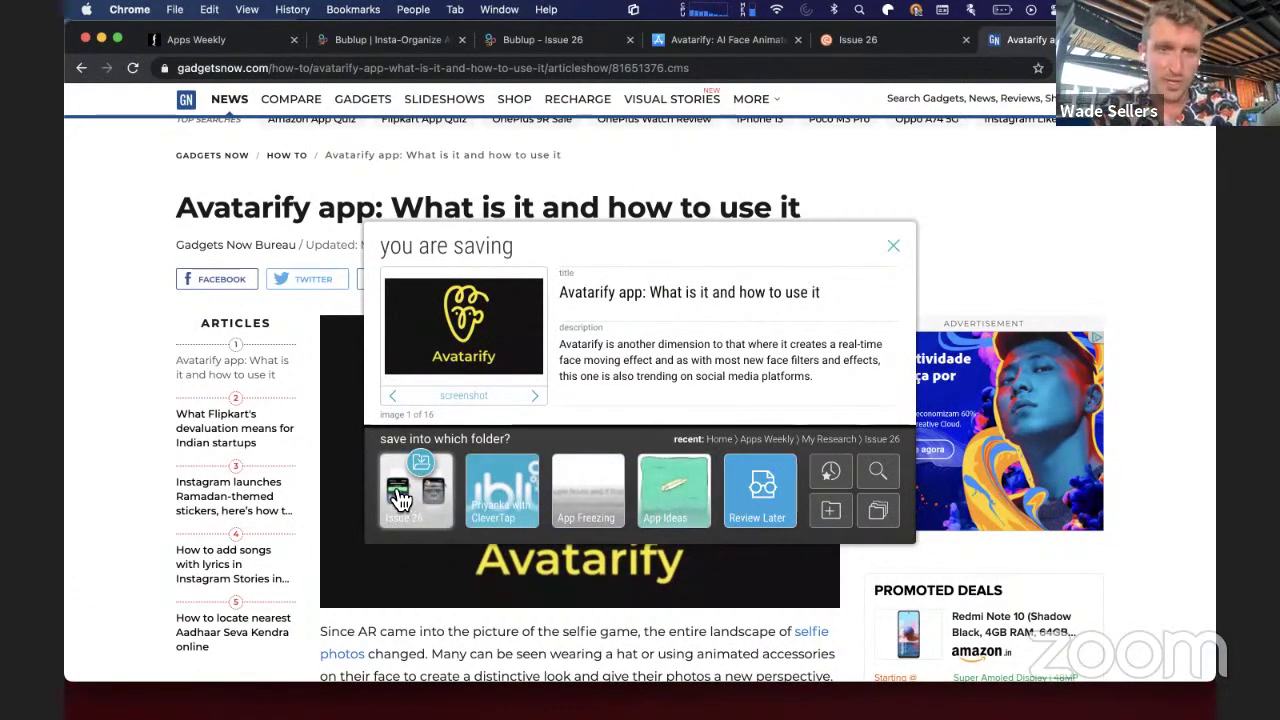
pyautogui.click(893, 246)
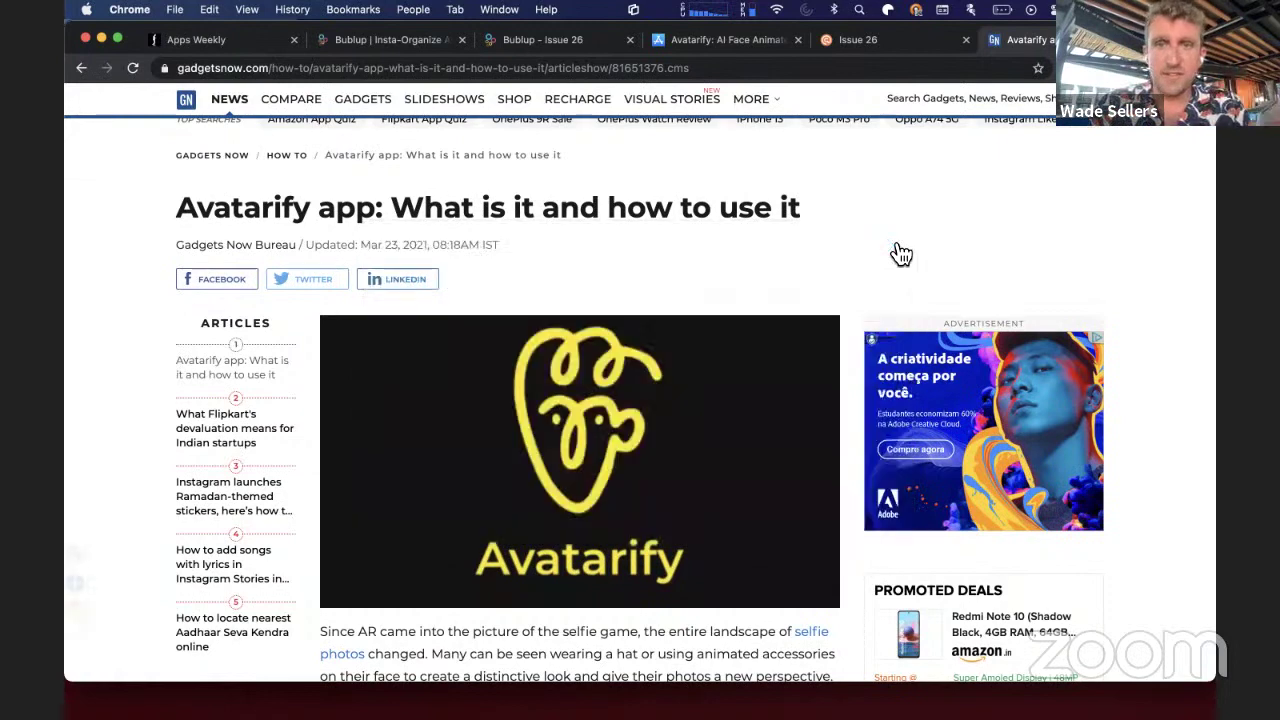
pyautogui.click(390, 42)
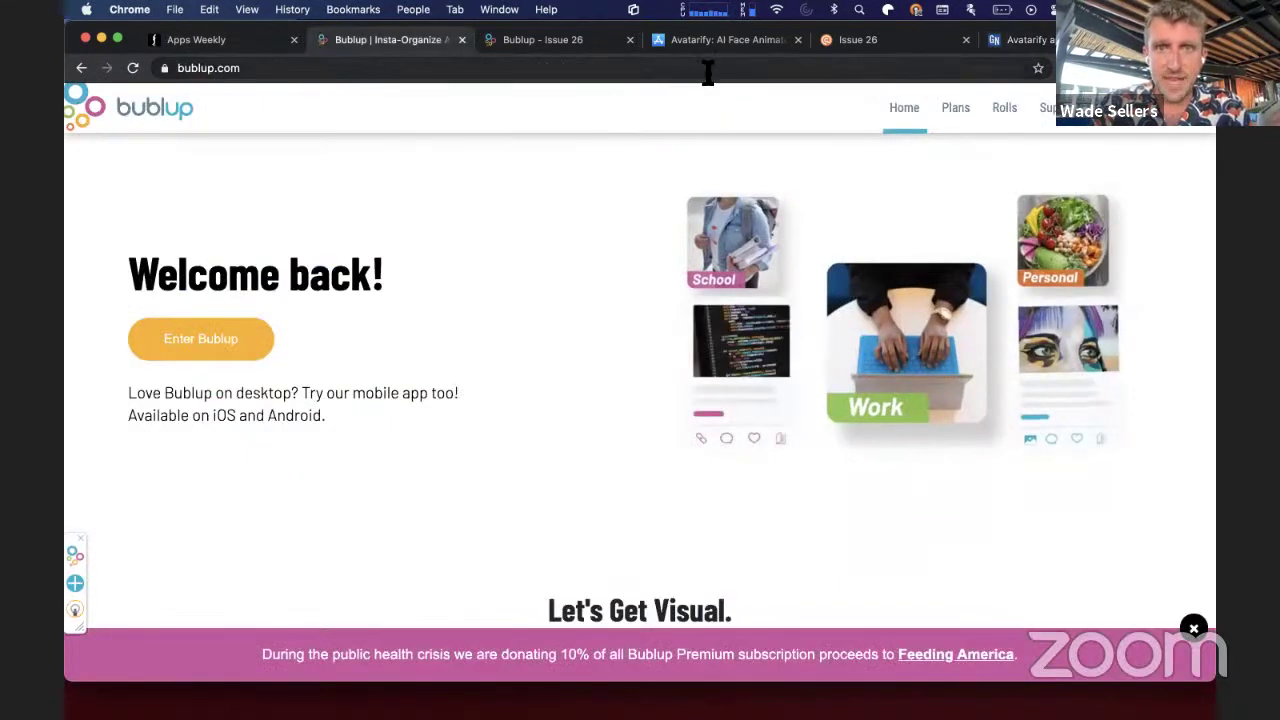
# - Check the new Avatarify card in Bublup's Issue 26, then bring up Curated's Issue 26 draft
pyautogui.click(535, 42)
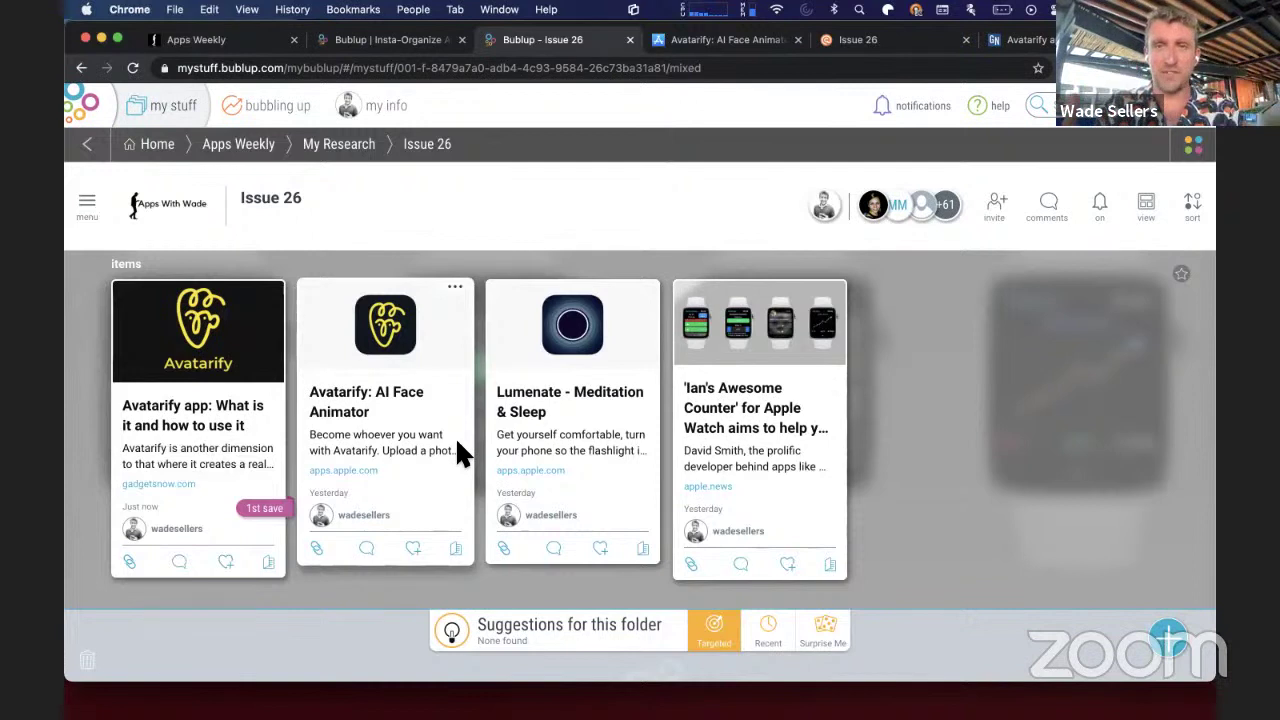
pyautogui.click(848, 46)
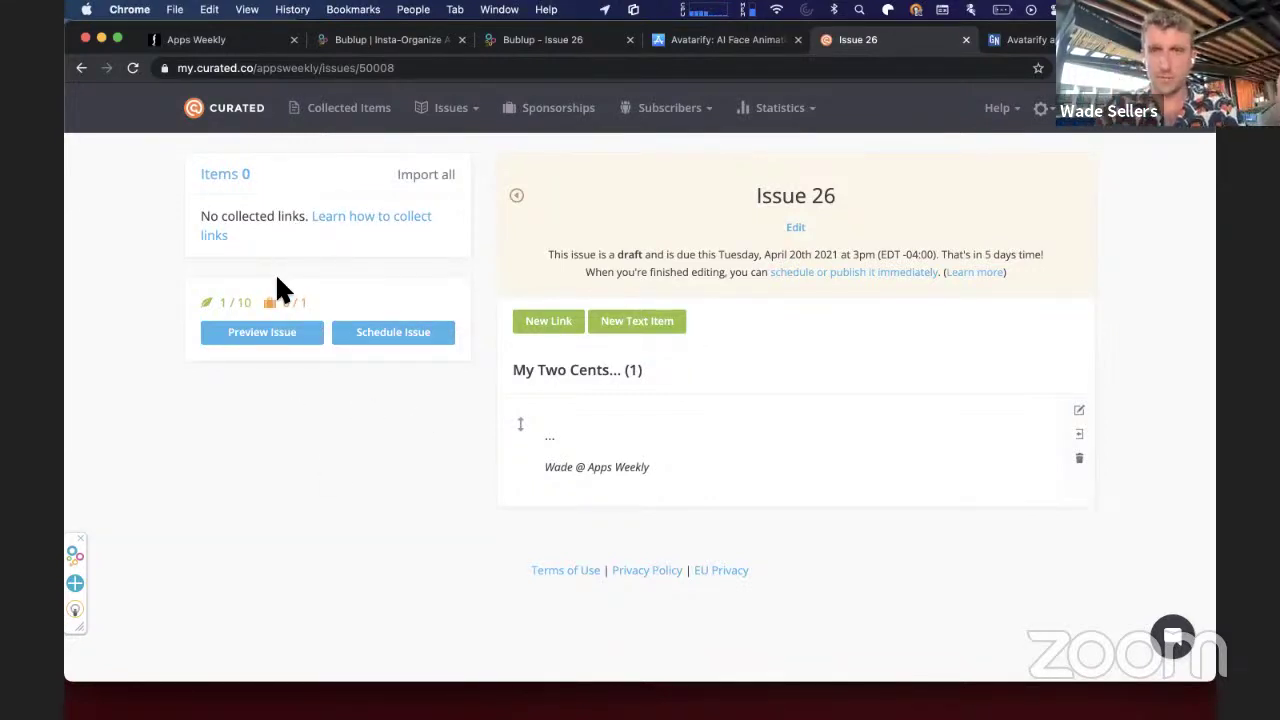
# - Open the 'Avatarify: AI Face Animator' App Store page from its Bublup Issue 26 card
pyautogui.click(558, 42)
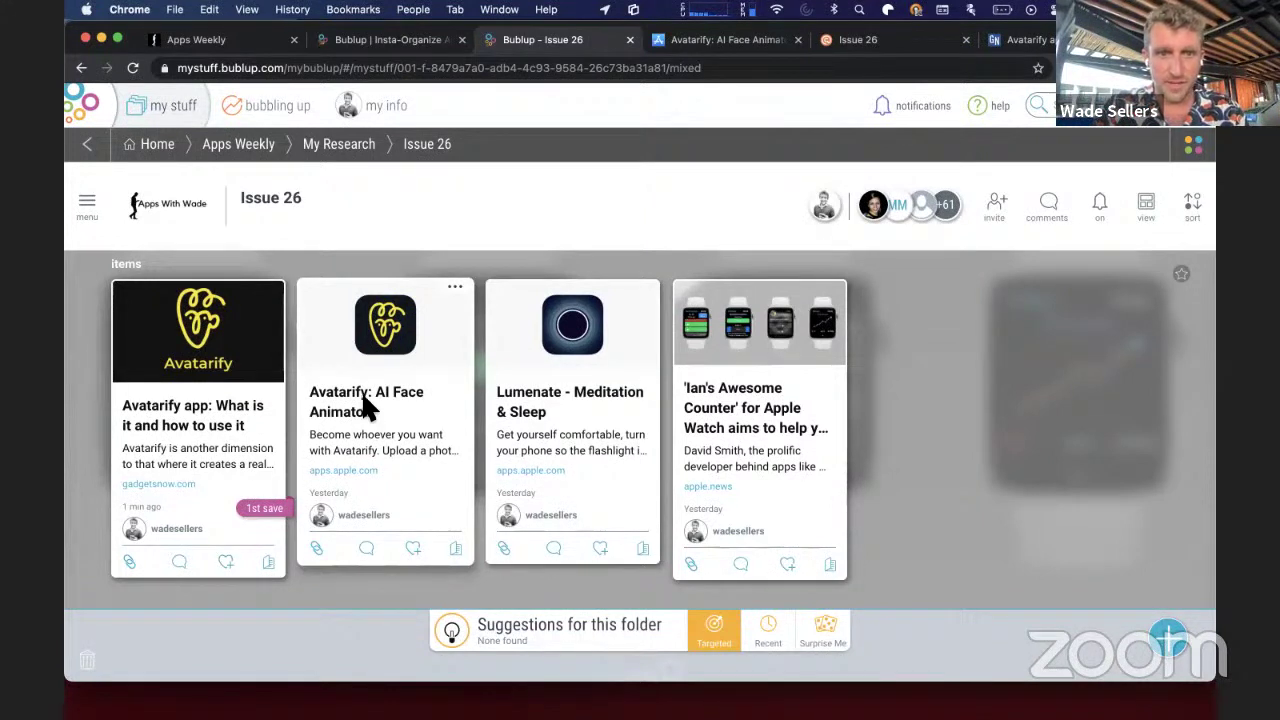
pyautogui.click(363, 393)
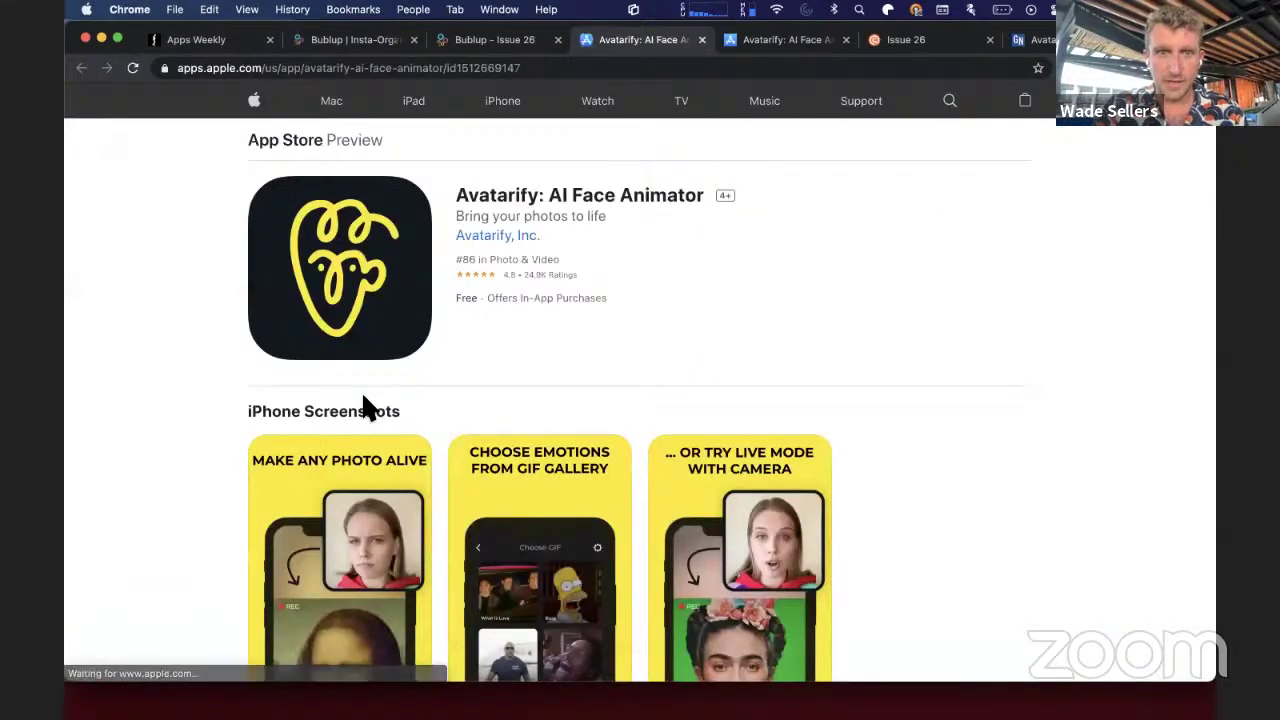
pyautogui.scroll(-4, 653, 410)
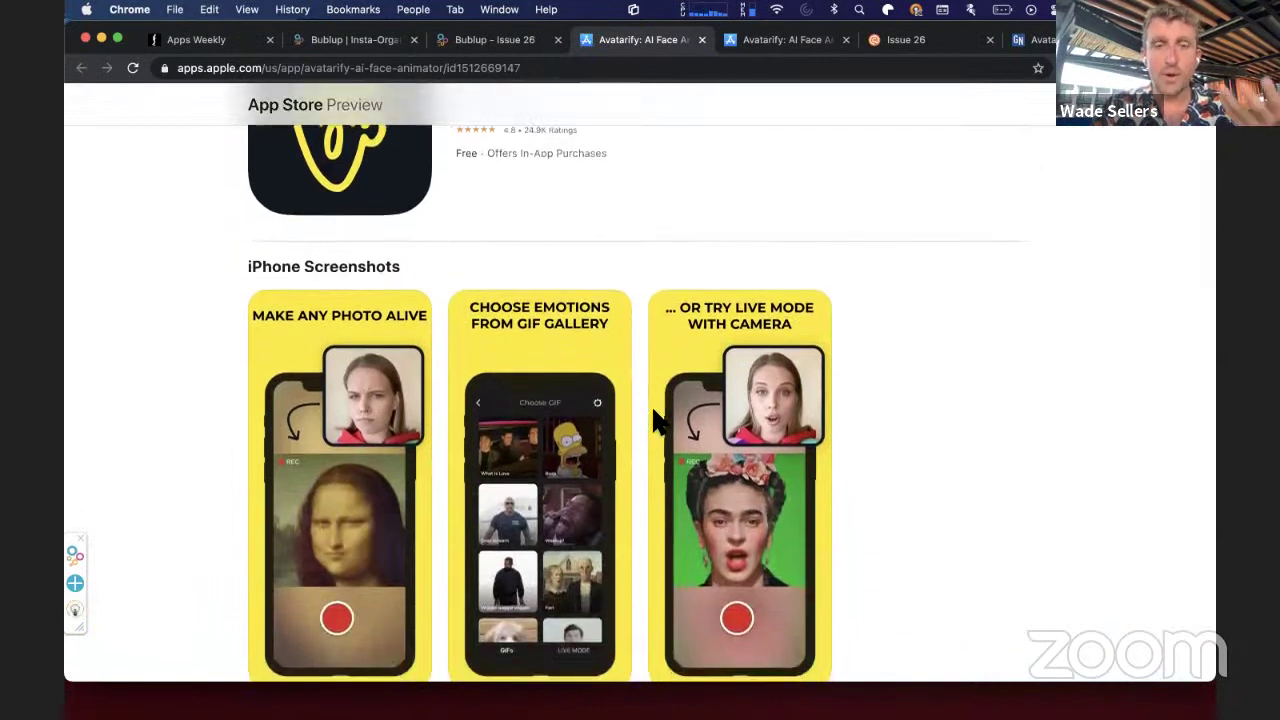
# - Reload the Avatarify: AI Face Animator App Store page from the address bar
pyautogui.scroll(3, 652, 408)
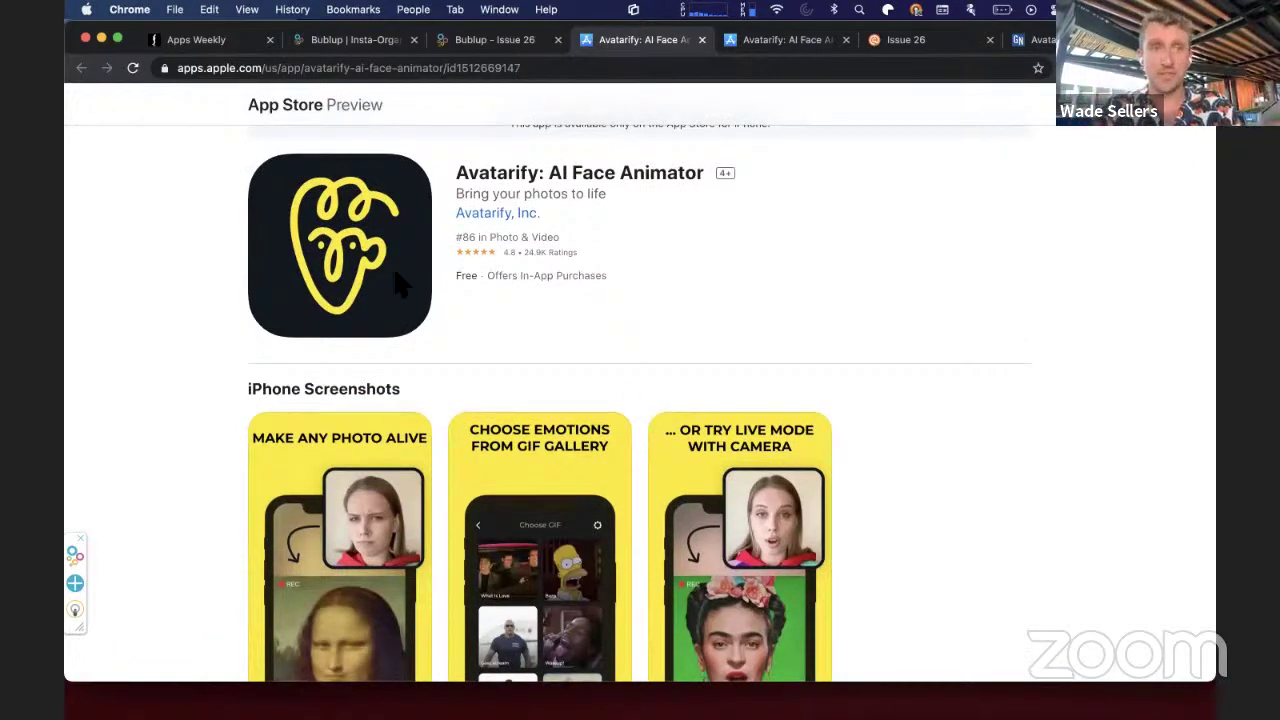
pyautogui.click(271, 68)
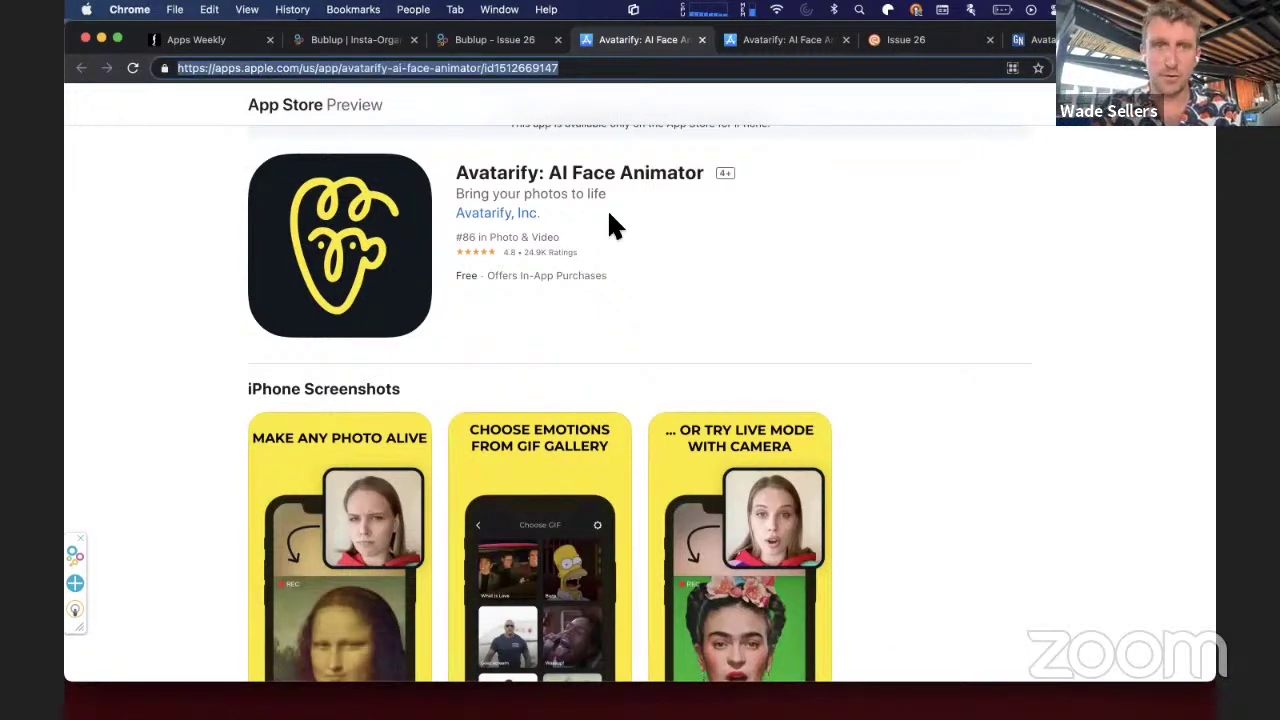
pyautogui.press('Return')
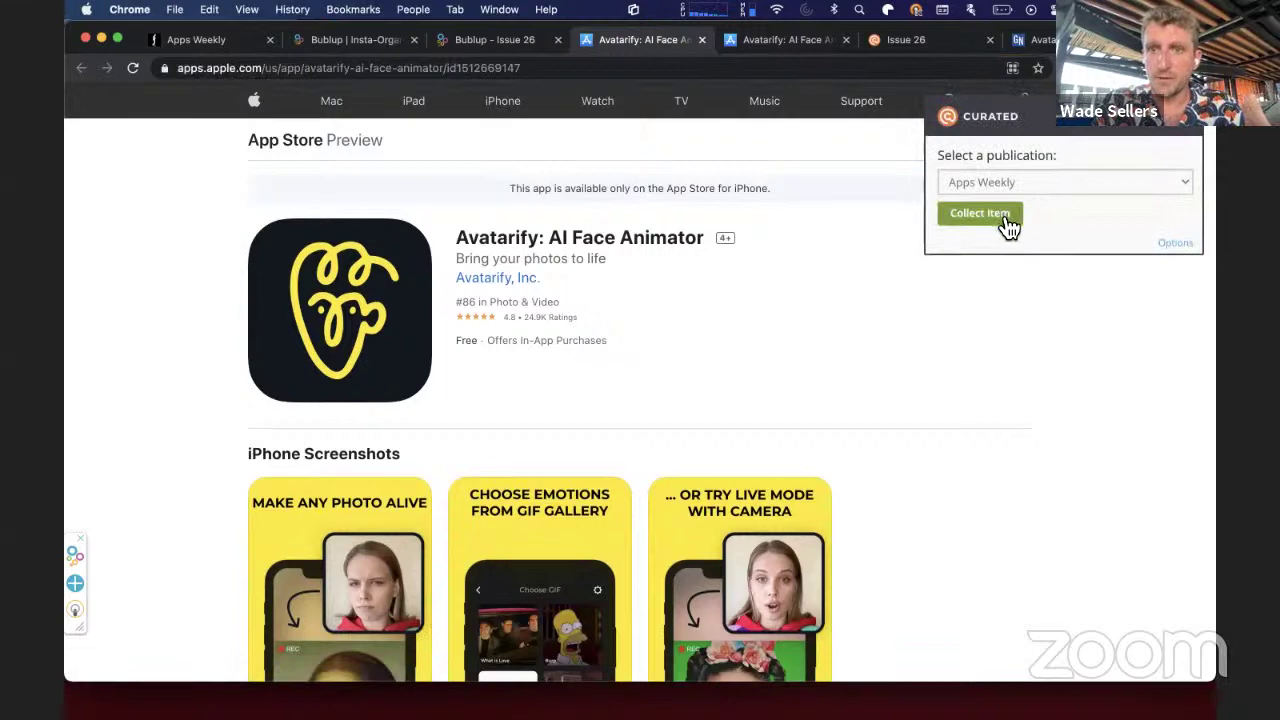
# - Collect the Avatarify link under My App Recommendation with Original Aspect Ratio image, and save
pyautogui.click(1005, 220)
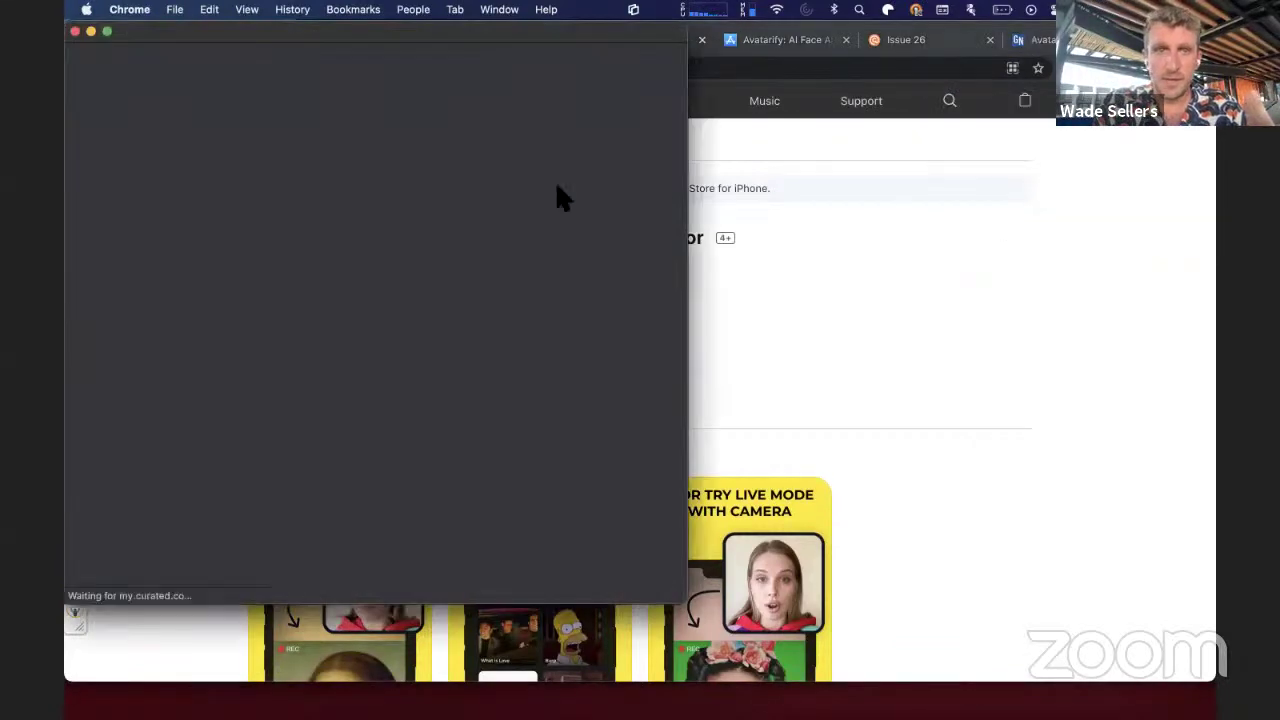
pyautogui.scroll(-3, 380, 400)
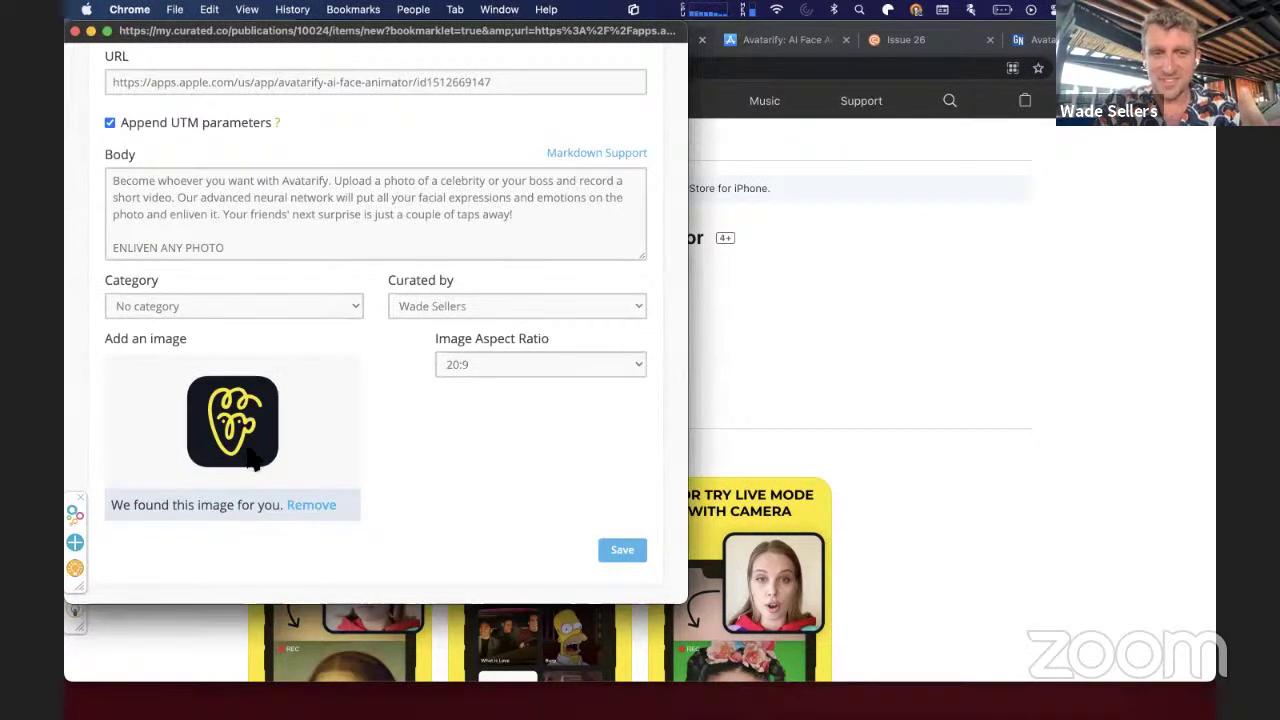
pyautogui.scroll(3, 252, 448)
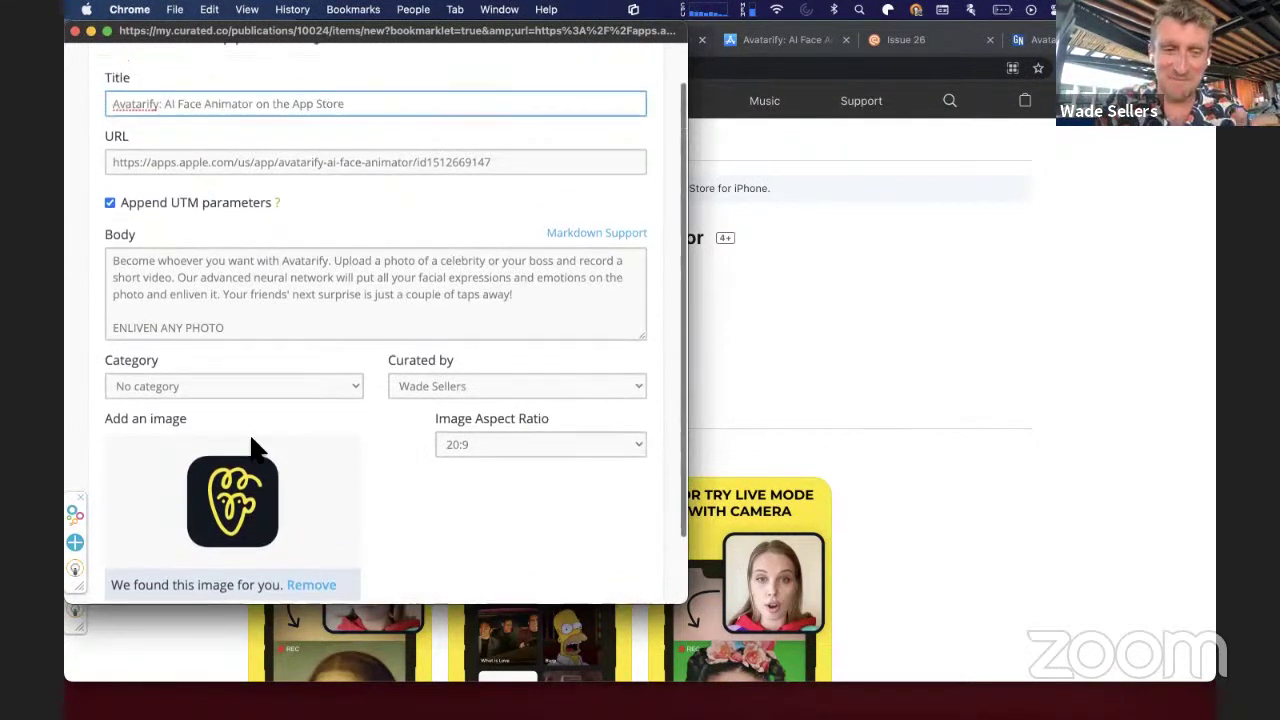
pyautogui.scroll(-3, 253, 441)
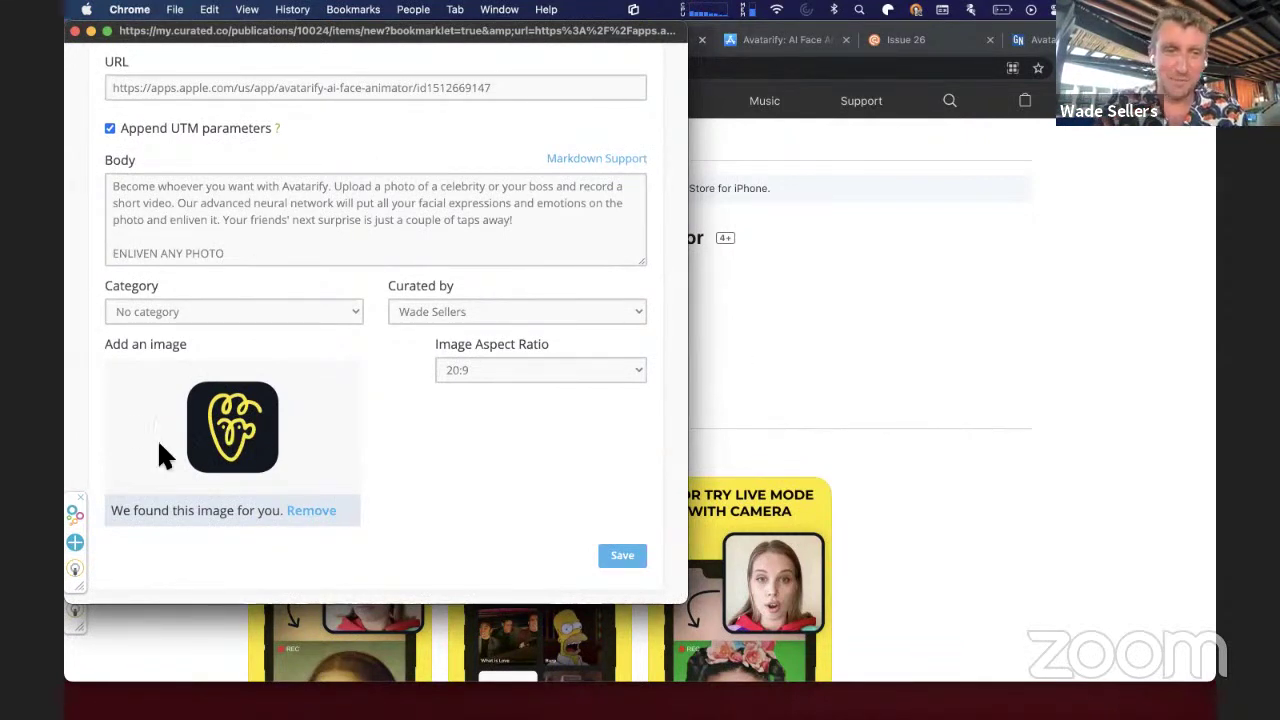
pyautogui.scroll(3, 223, 300)
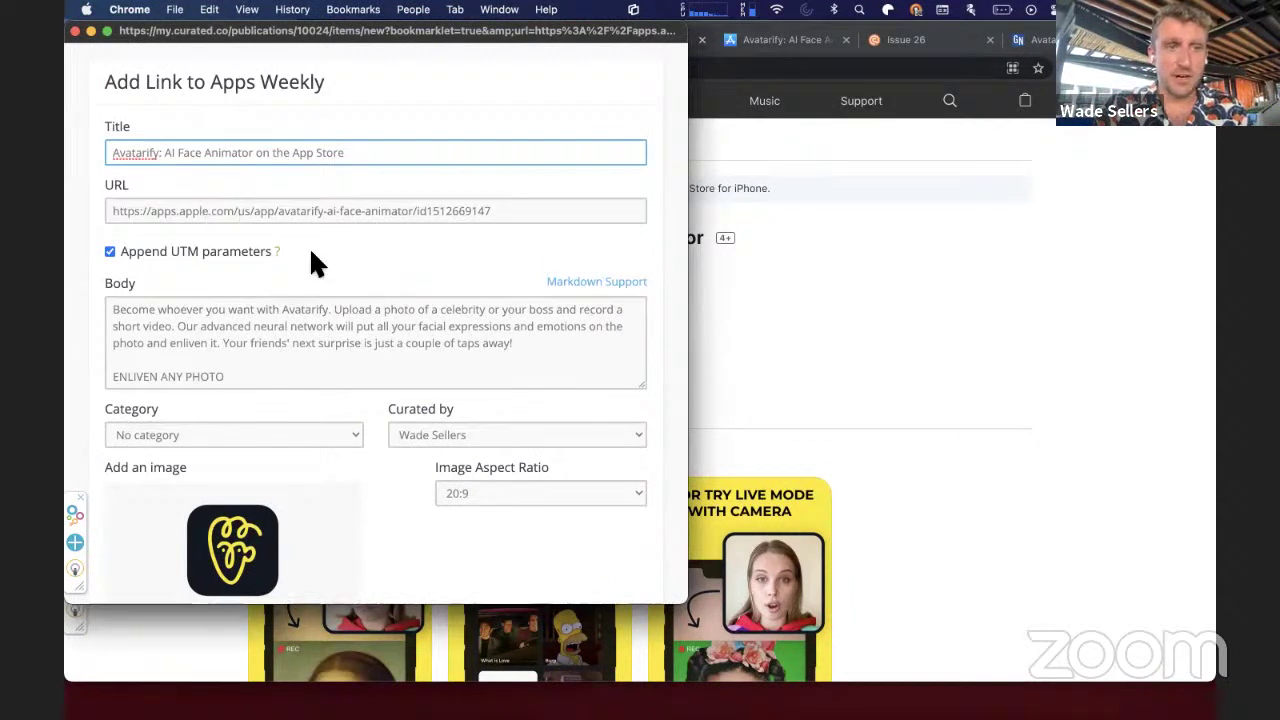
pyautogui.click(272, 434)
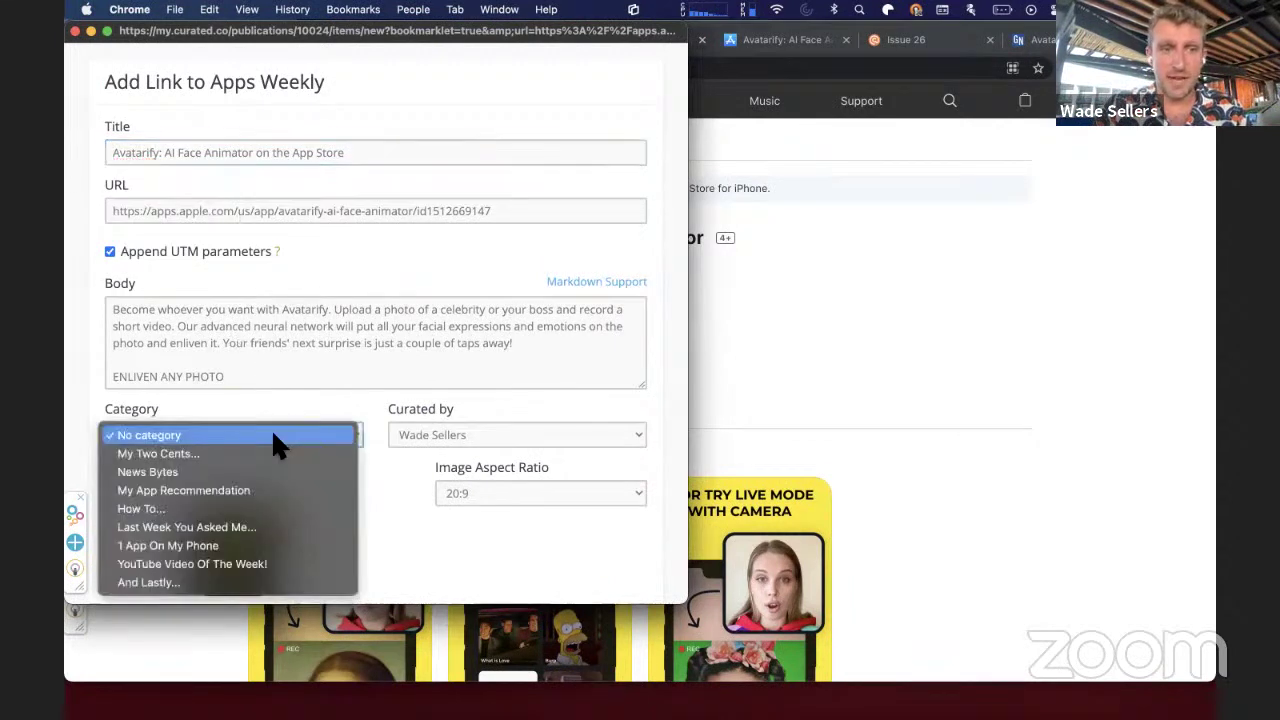
pyautogui.click(250, 490)
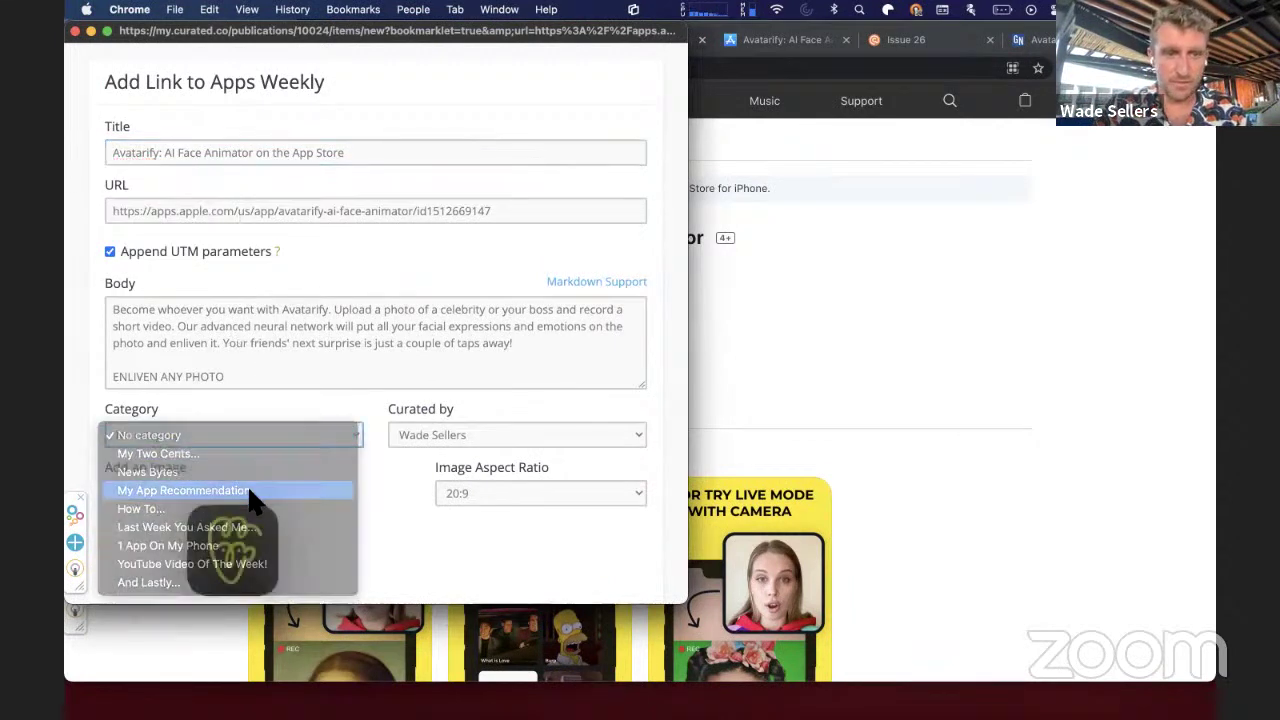
pyautogui.click(480, 495)
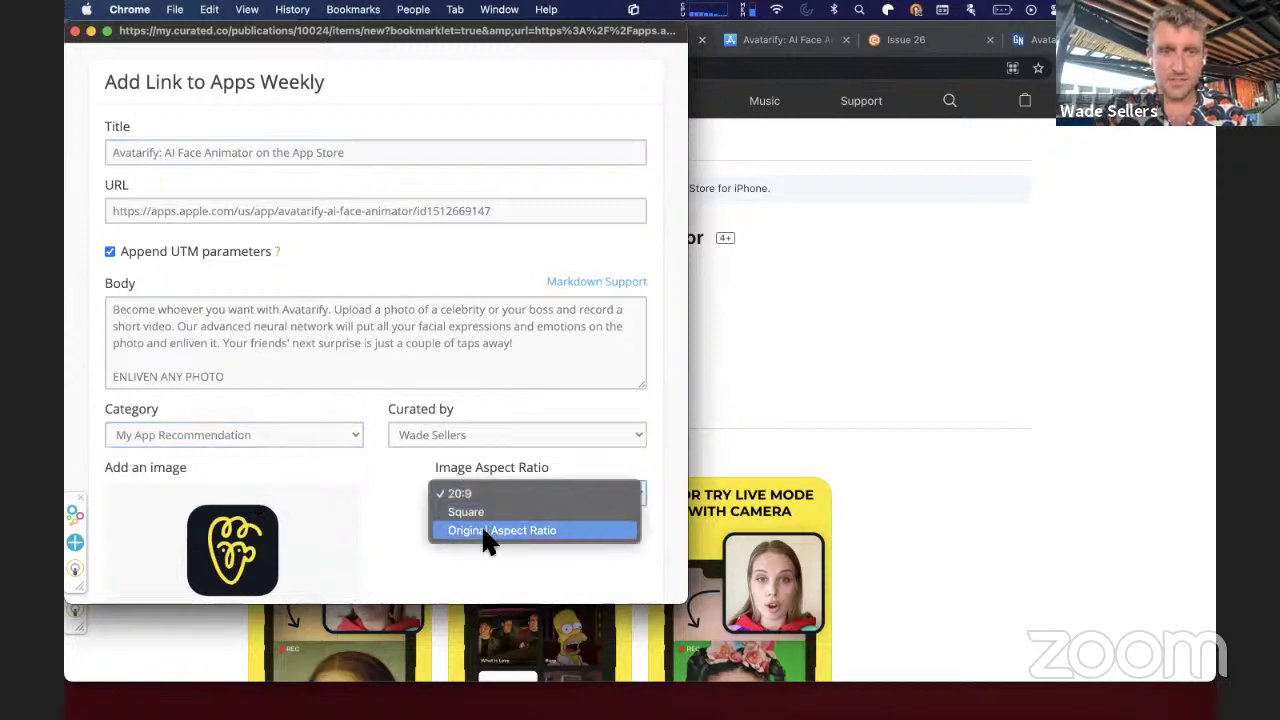
pyautogui.click(484, 532)
pyautogui.scroll(-3, 484, 532)
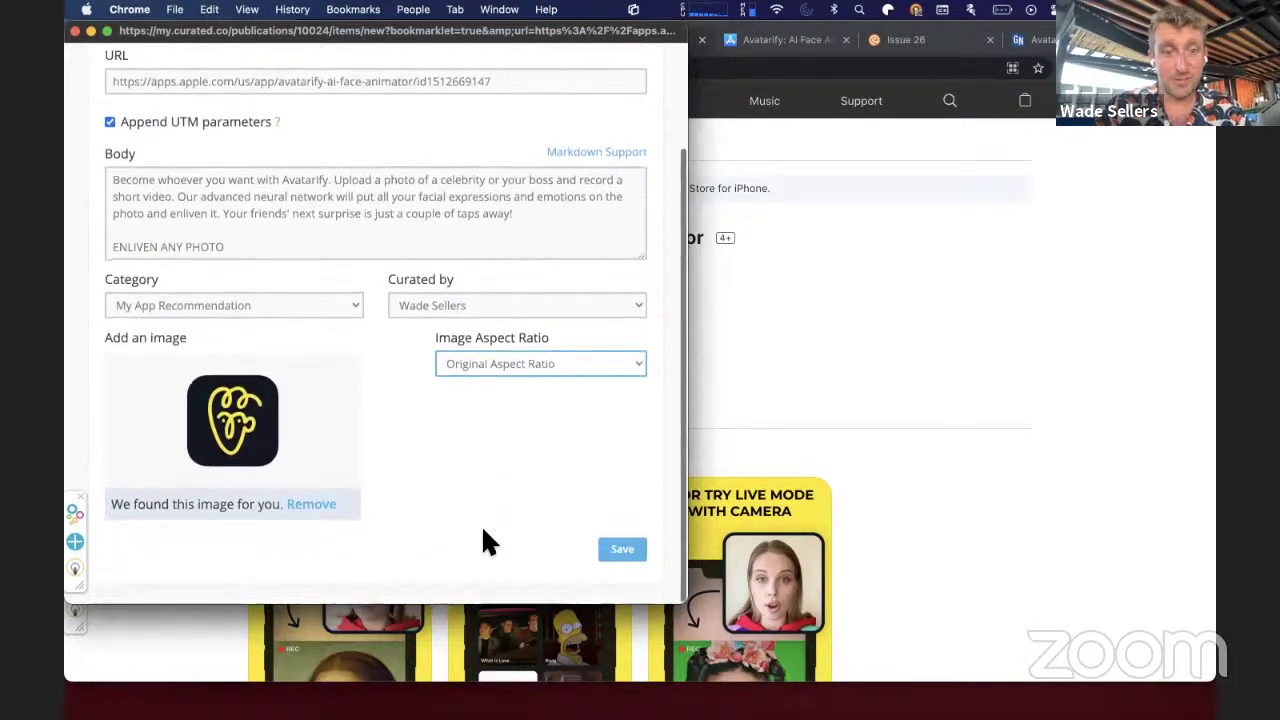
pyautogui.click(628, 552)
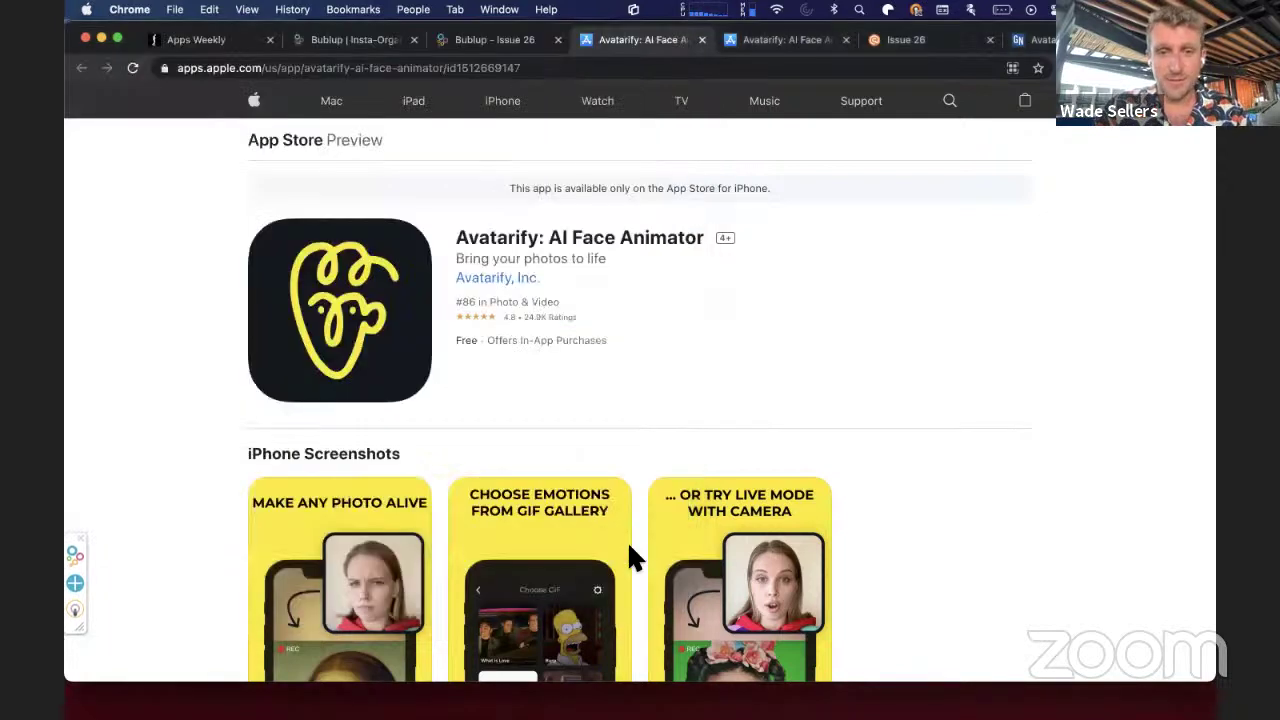
# - From the Bublup Issue 26 board, open the Lumenate - Meditation & Sleep App Store page
pyautogui.click(518, 42)
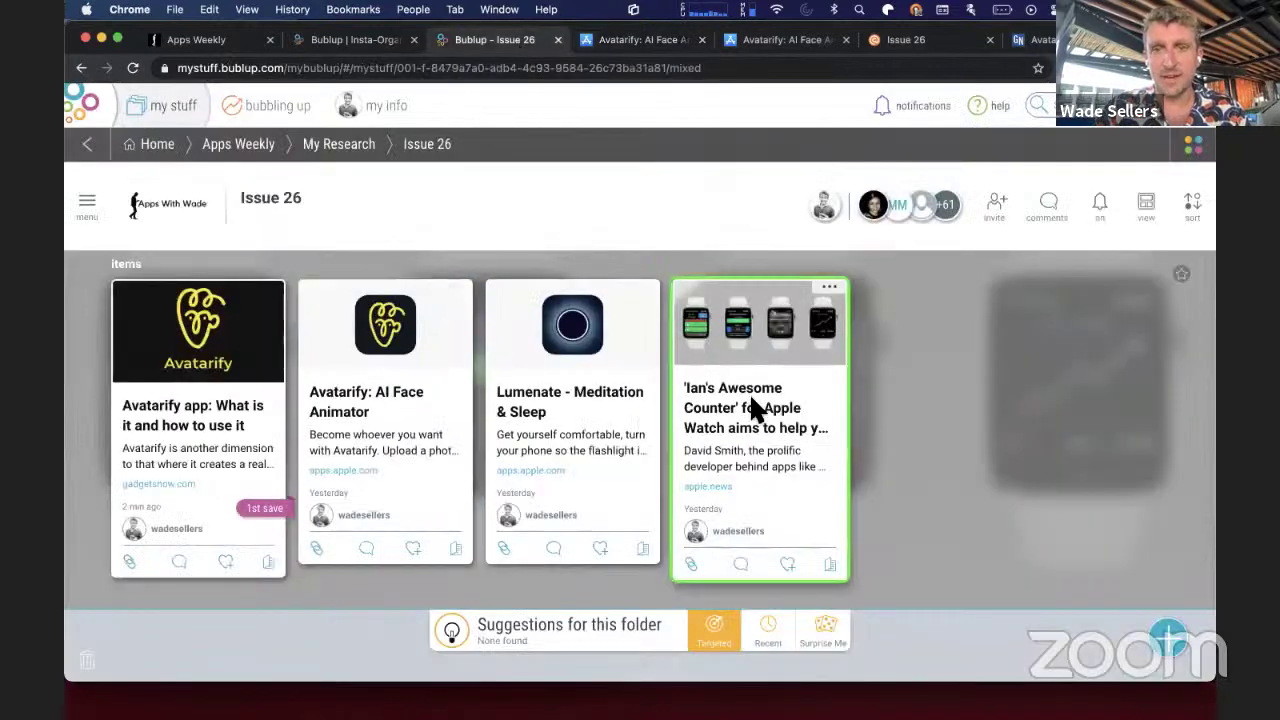
pyautogui.click(567, 412)
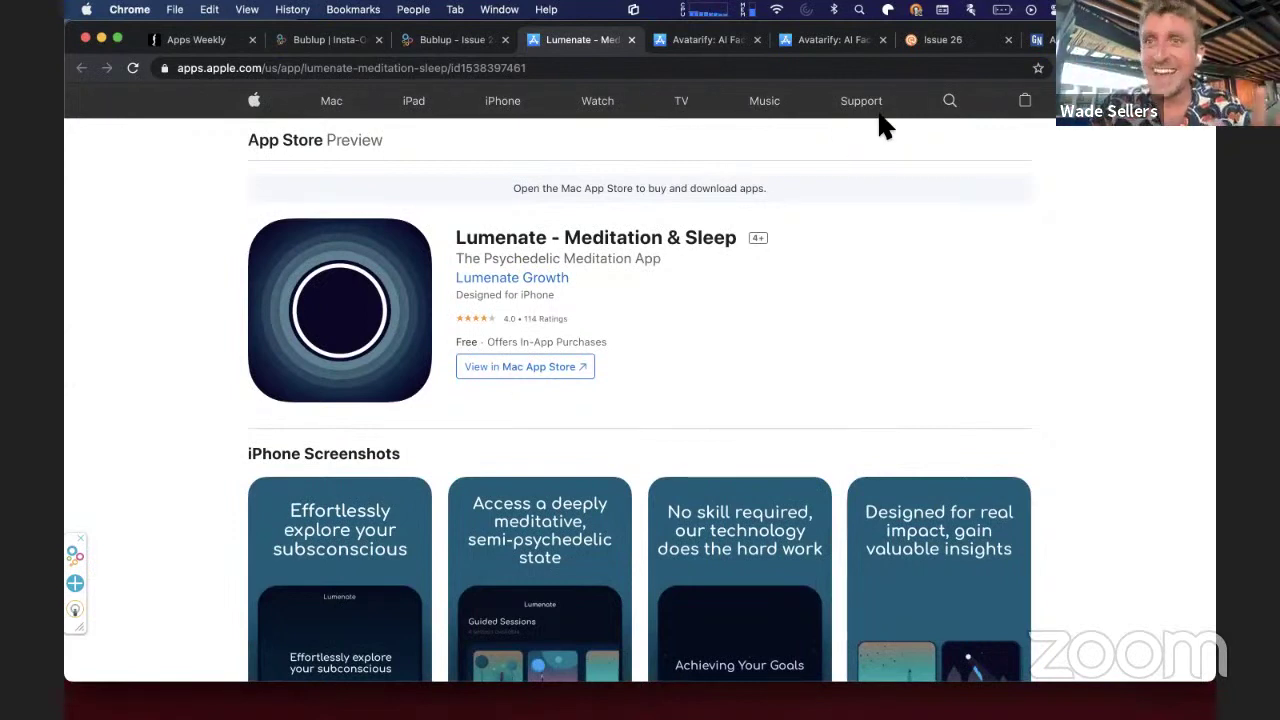
# - Reload Curated's Issue 26 draft, import all collected links, and confirm Avatarify under My App Recommendation
pyautogui.click(950, 40)
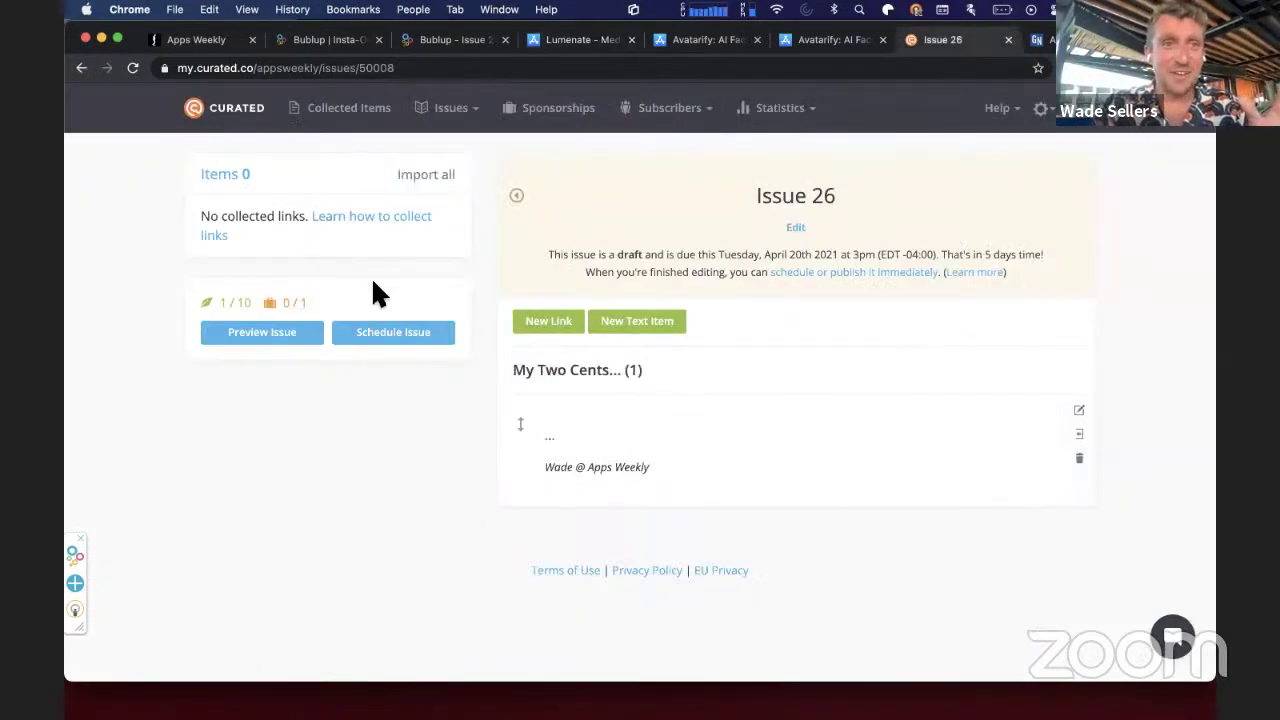
pyautogui.press('cmd+r')
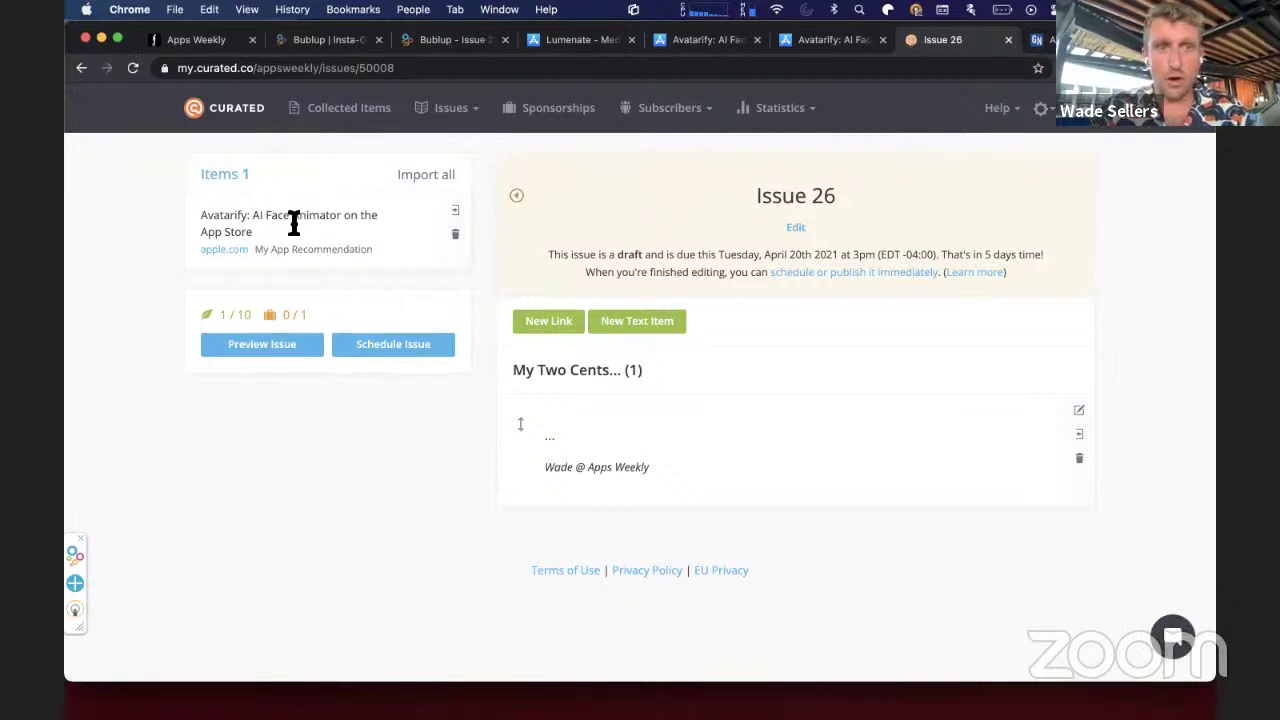
pyautogui.click(428, 177)
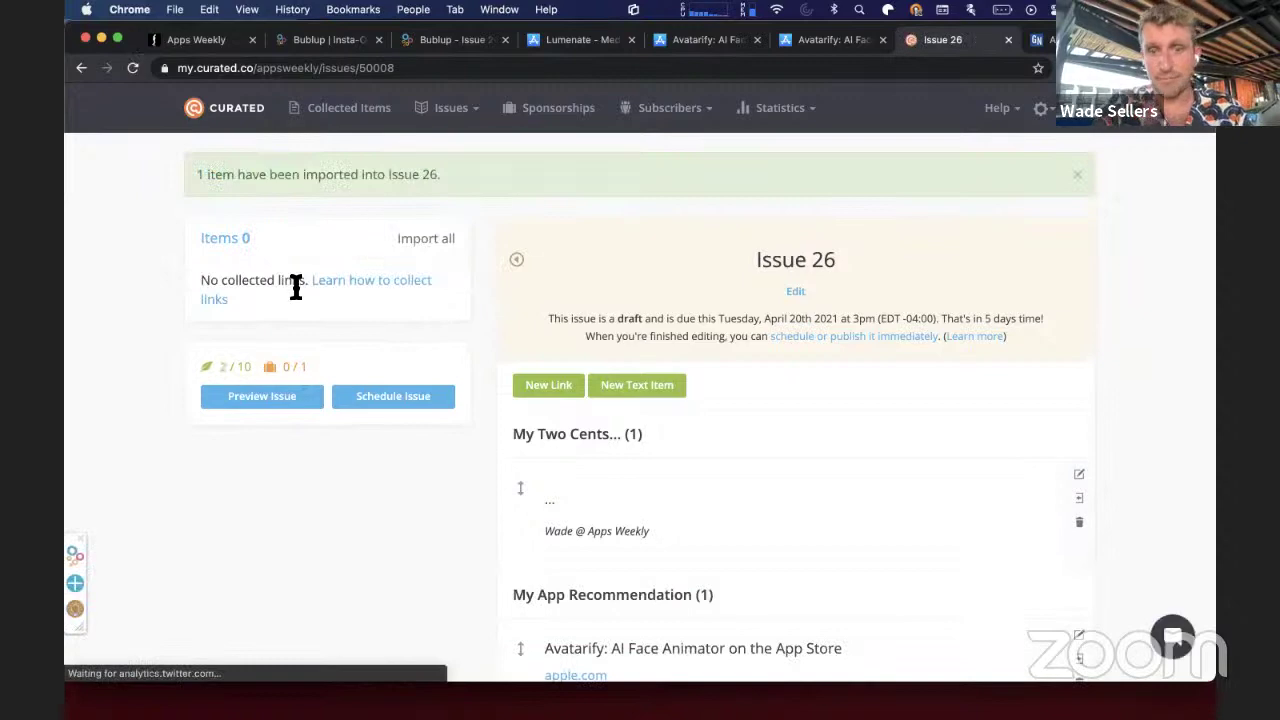
pyautogui.scroll(-5, 641, 512)
pyautogui.scroll(-1, 645, 520)
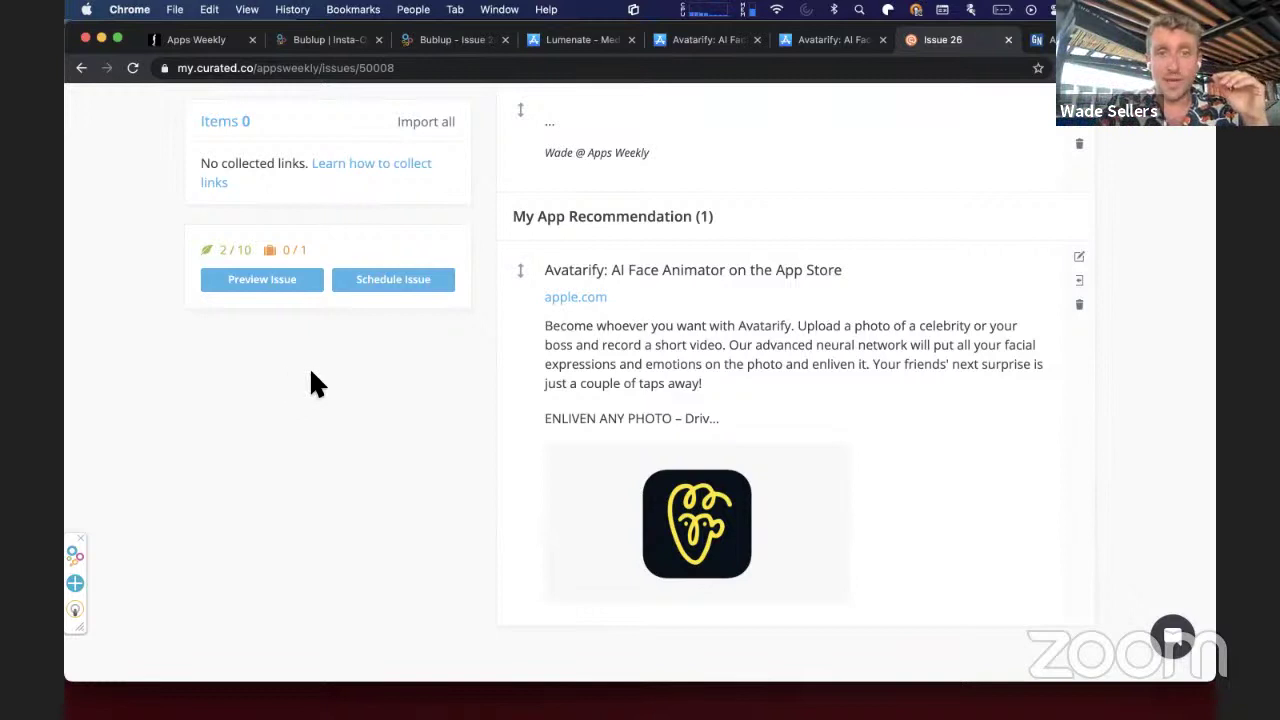
# - Go up from Issue 26 to My Research and browse the Issue 25 folder's saved items
pyautogui.click(449, 39)
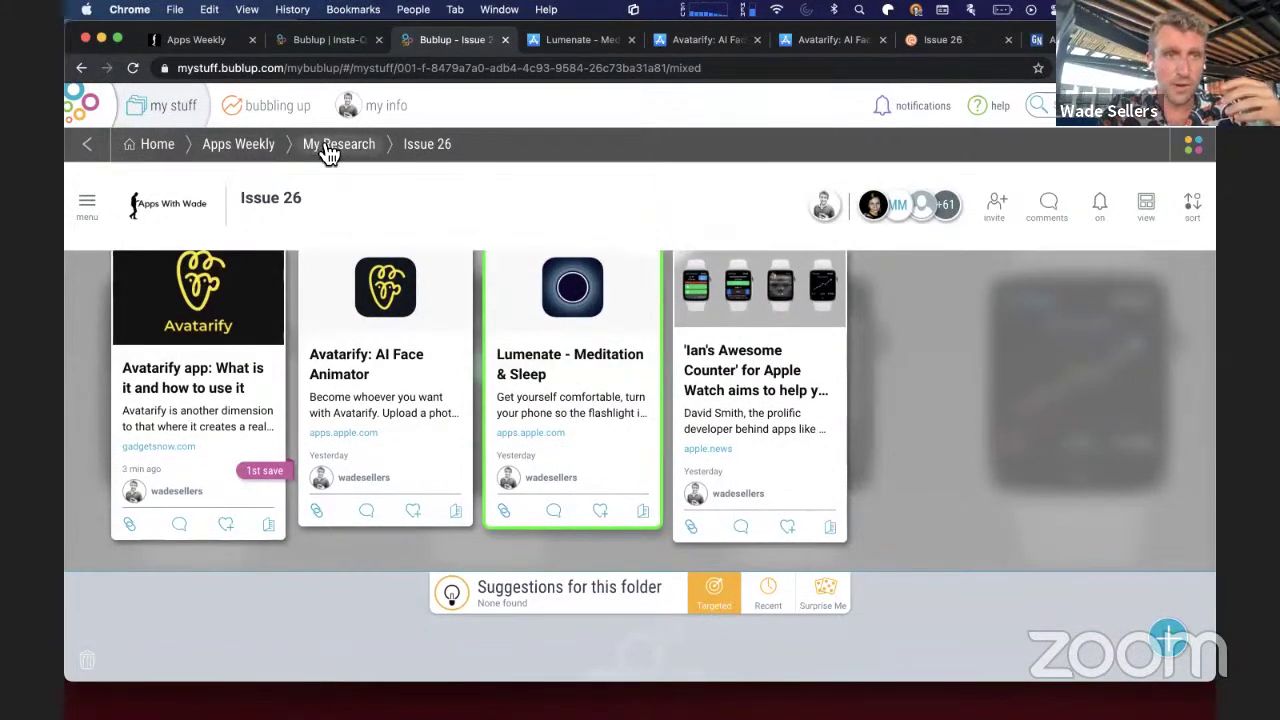
pyautogui.click(326, 146)
pyautogui.click(320, 340)
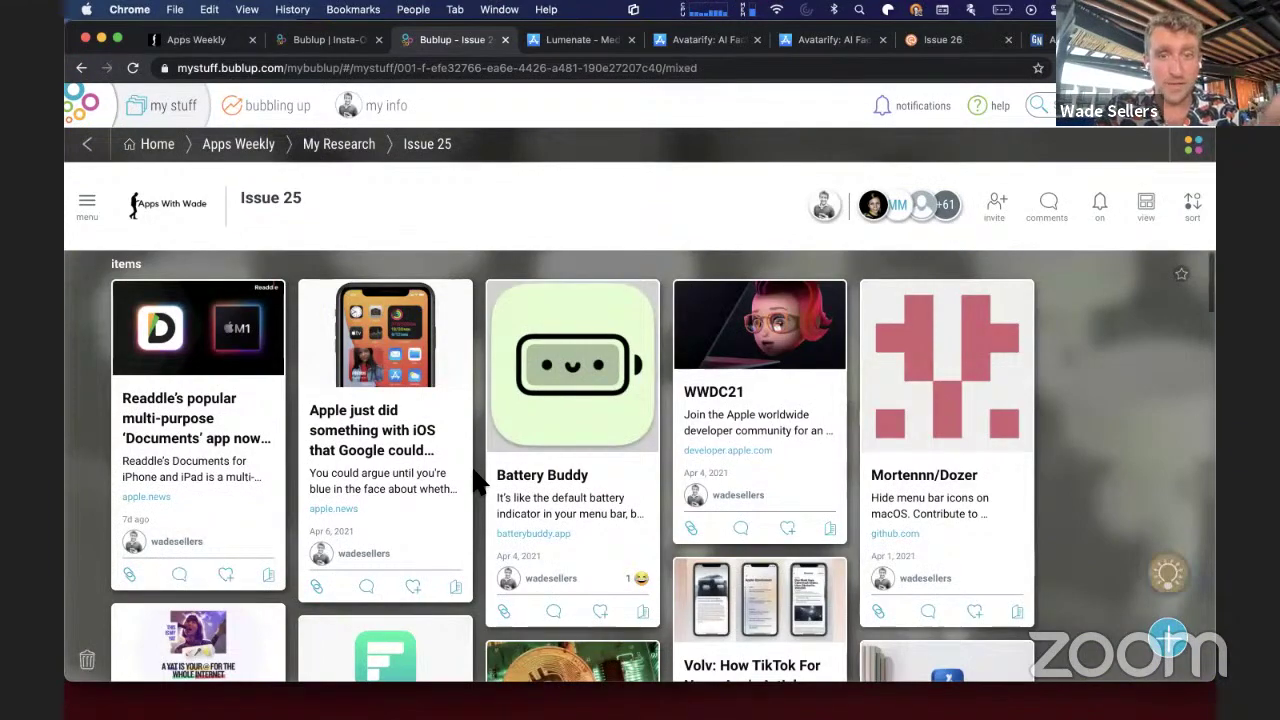
pyautogui.scroll(-3, 478, 483)
pyautogui.scroll(-10, 478, 483)
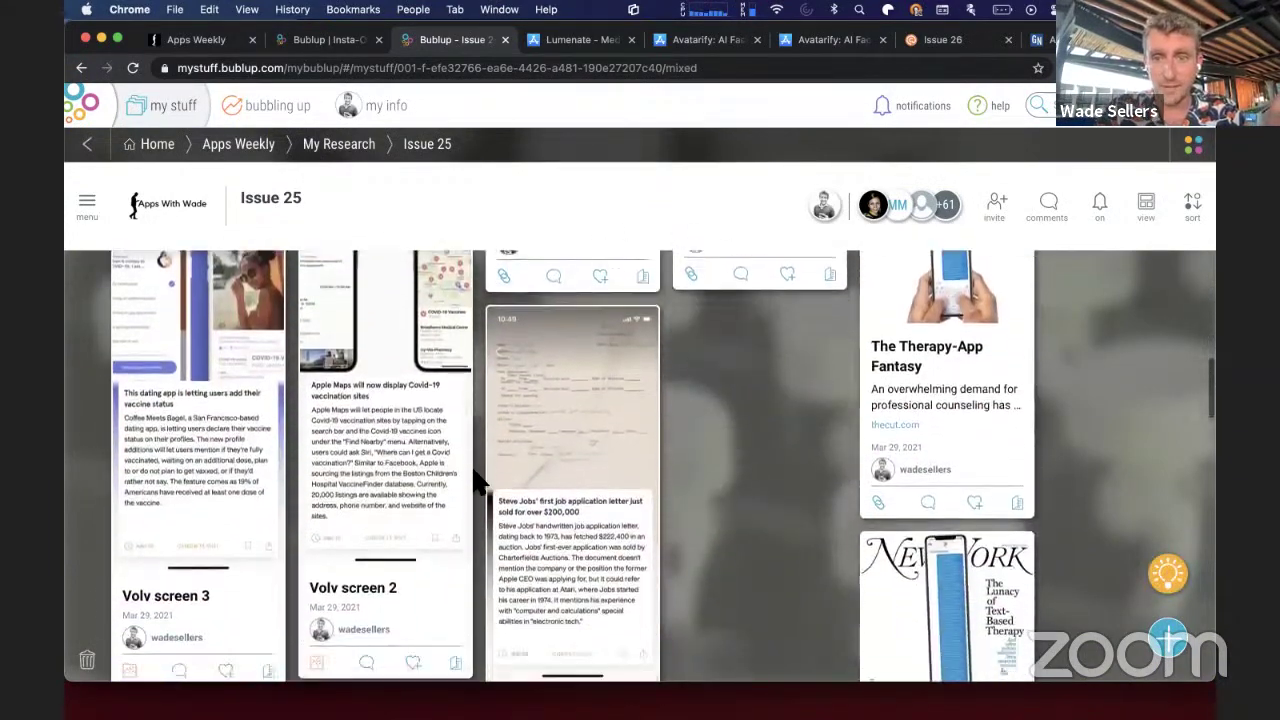
pyautogui.scroll(-4, 478, 483)
pyautogui.scroll(6, 478, 483)
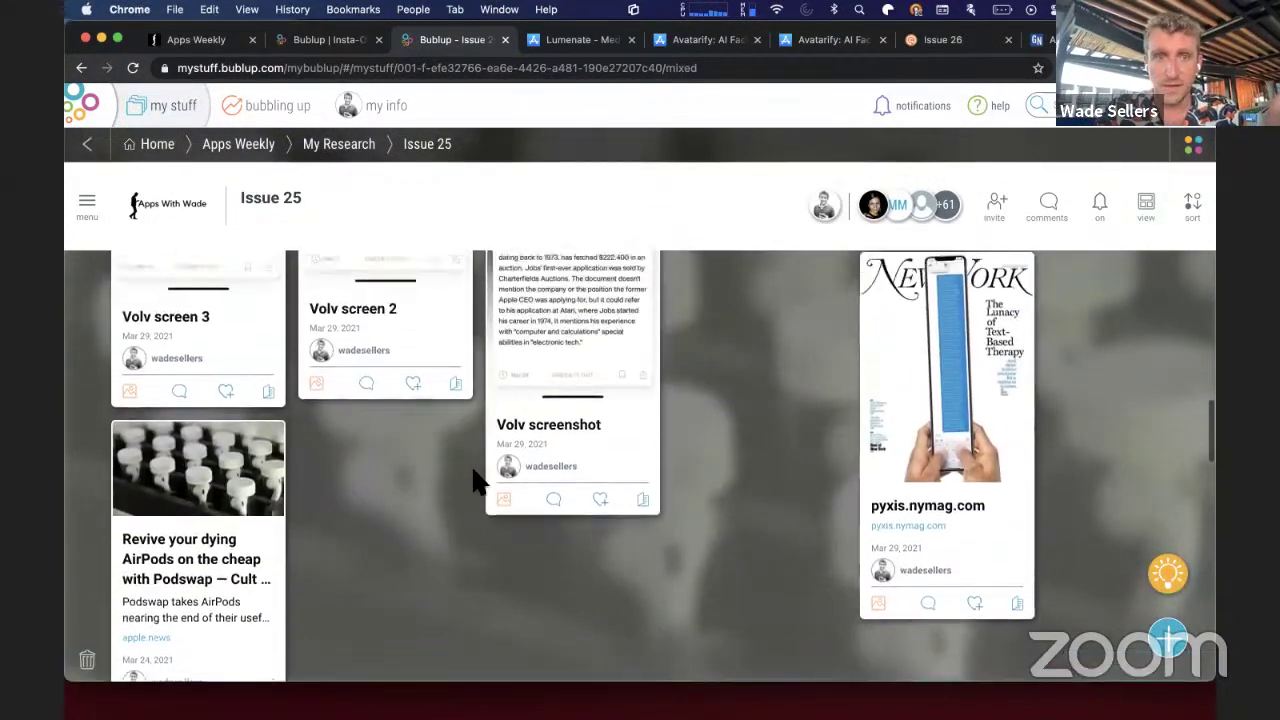
pyautogui.scroll(8, 478, 483)
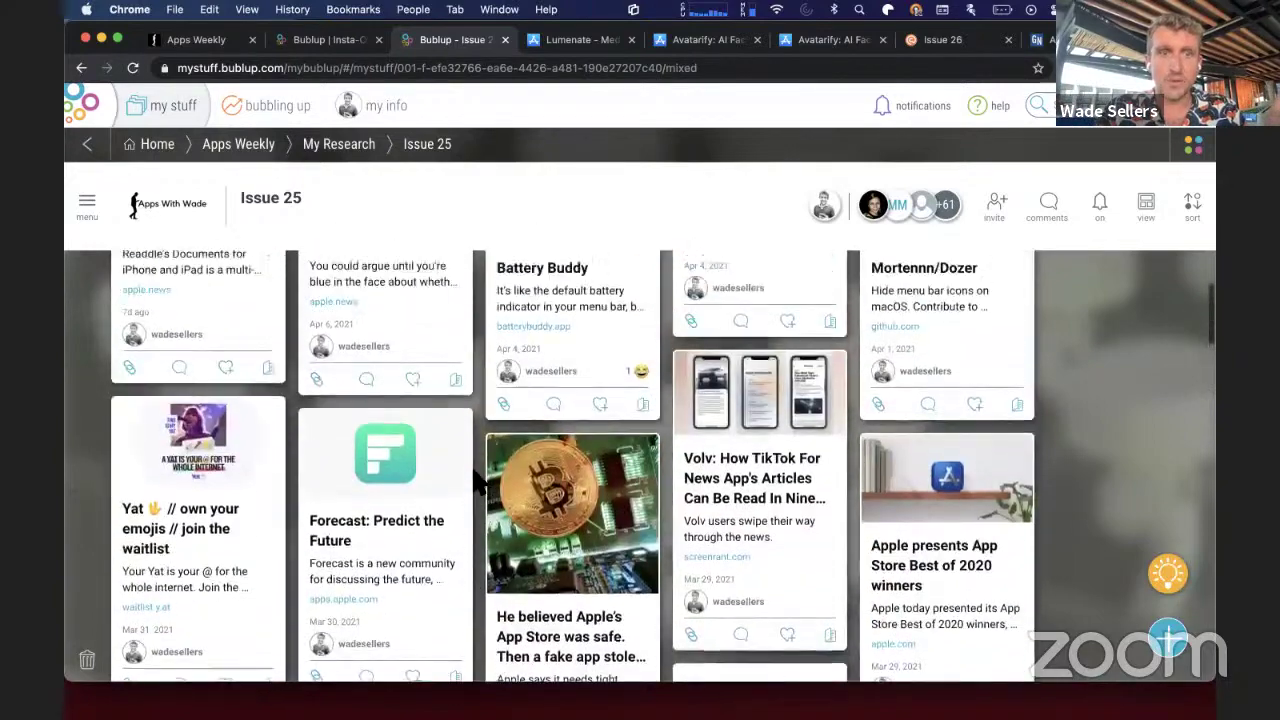
pyautogui.scroll(2, 478, 483)
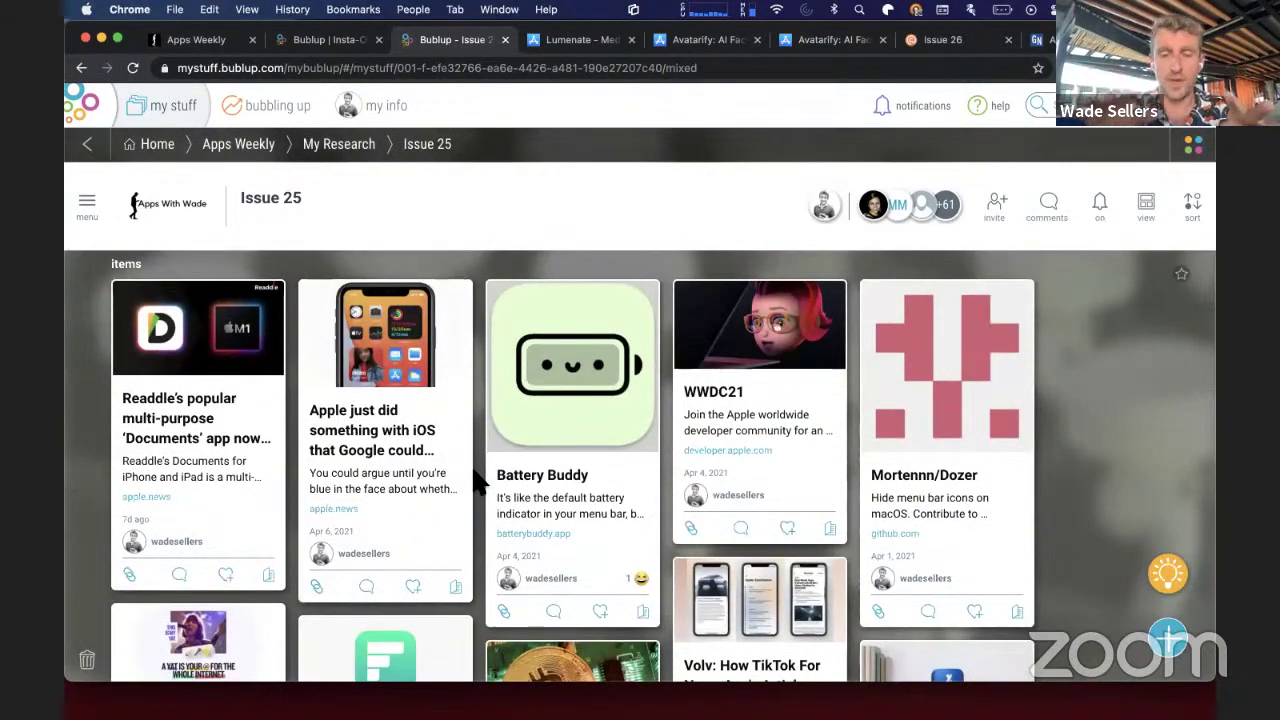